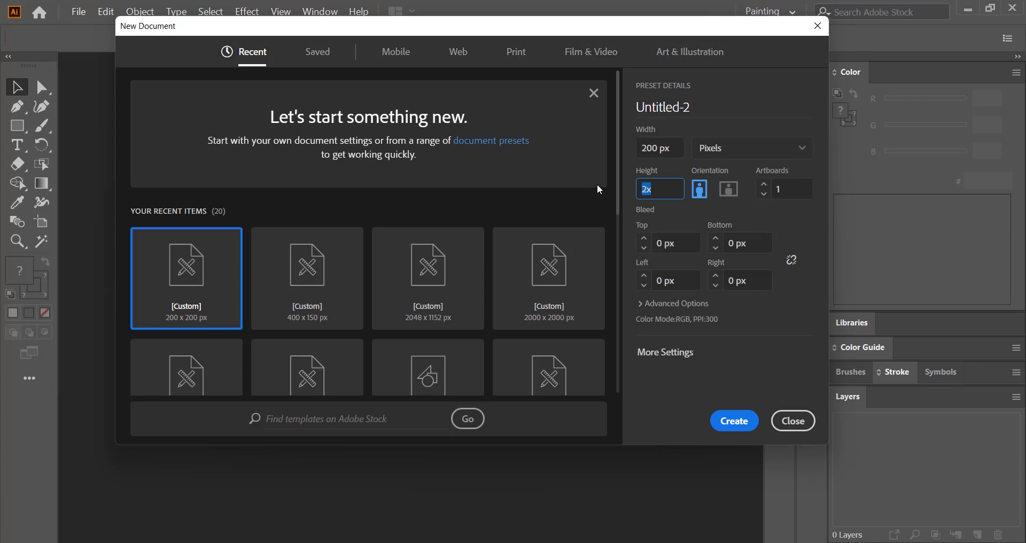
# - Create a new 200 × 200 px document in RGB colour mode with High (300 ppi) raster effects
pyautogui.write('200')
pyautogui.click(678, 304)
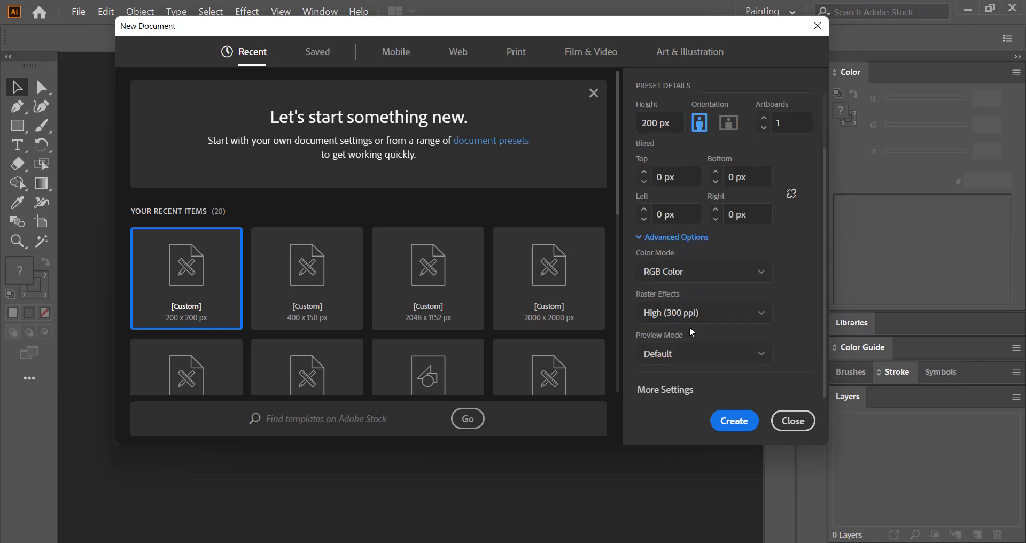
pyautogui.click(745, 283)
pyautogui.press('Escape')
pyautogui.click(728, 321)
pyautogui.click(679, 336)
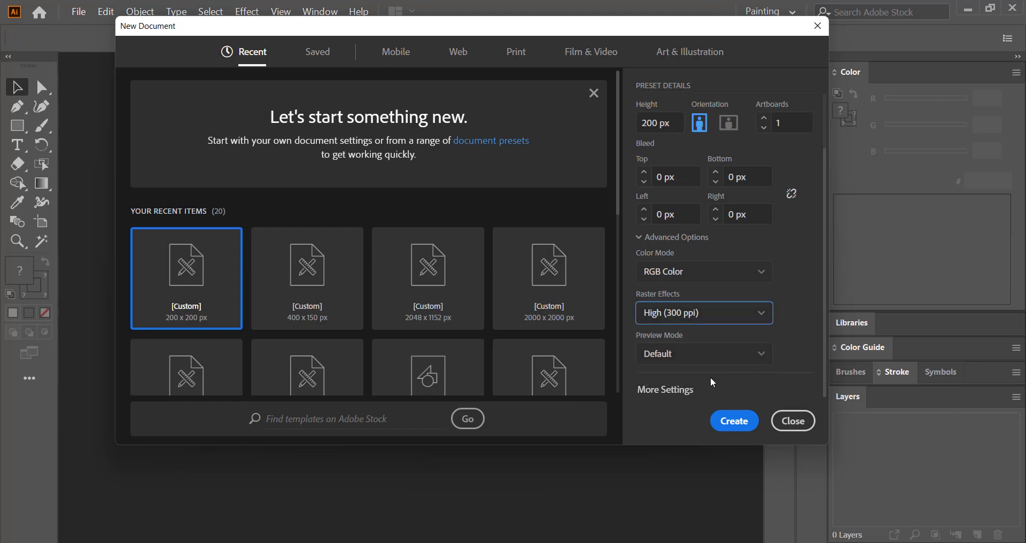
pyautogui.click(729, 421)
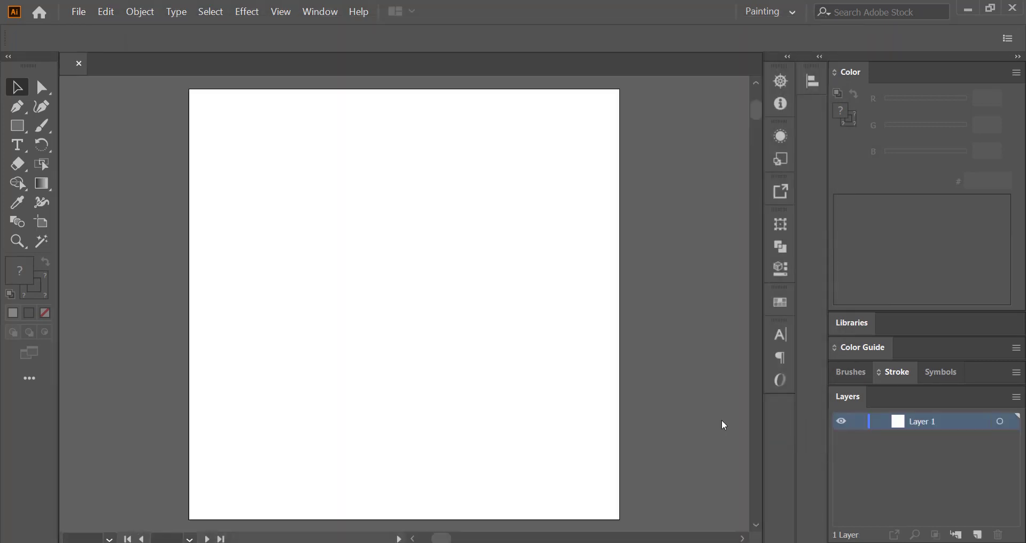
# - Add a 200 × 200 px rectangle with a white fill and no stroke
pyautogui.click(45, 289)
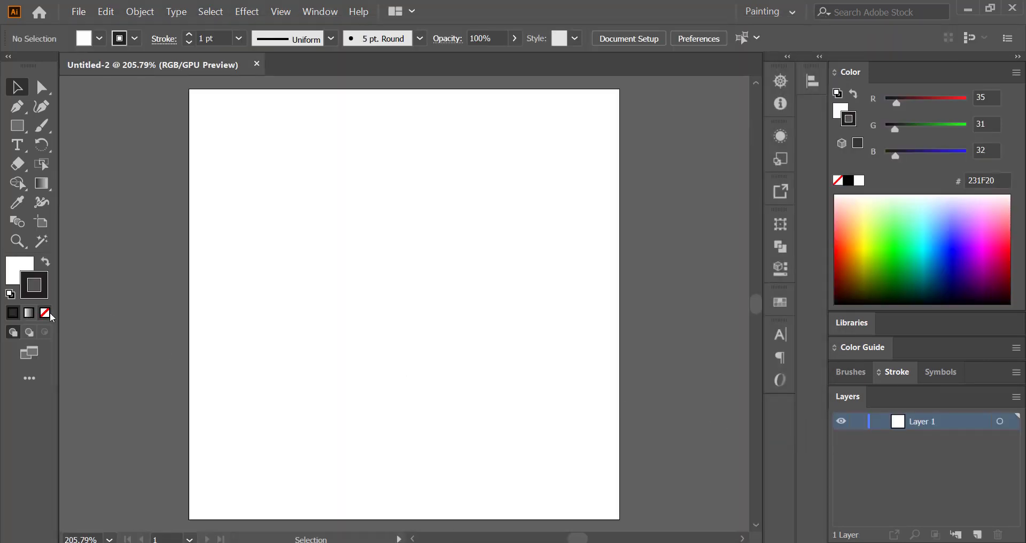
pyautogui.click(45, 312)
pyautogui.click(18, 273)
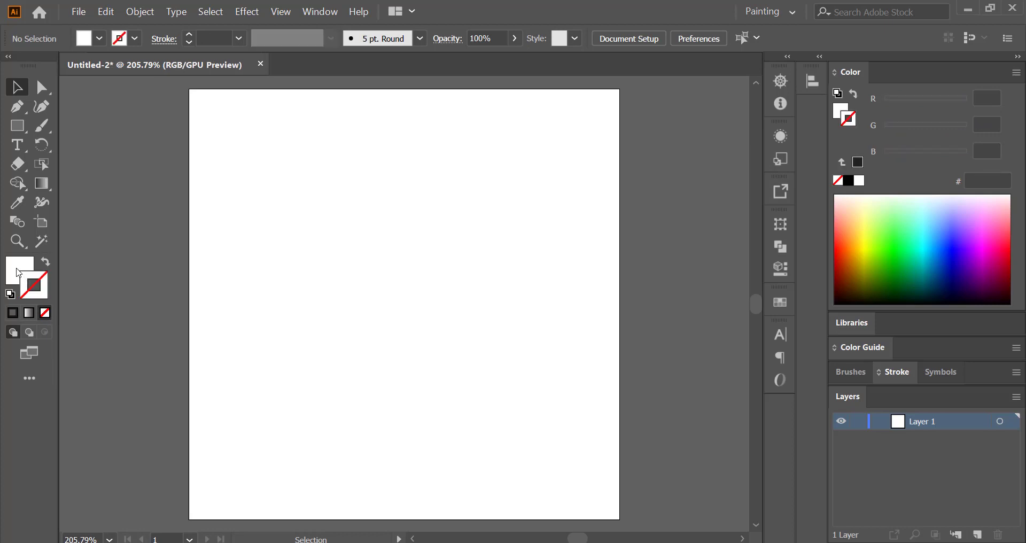
pyautogui.click(17, 125)
pyautogui.click(290, 201)
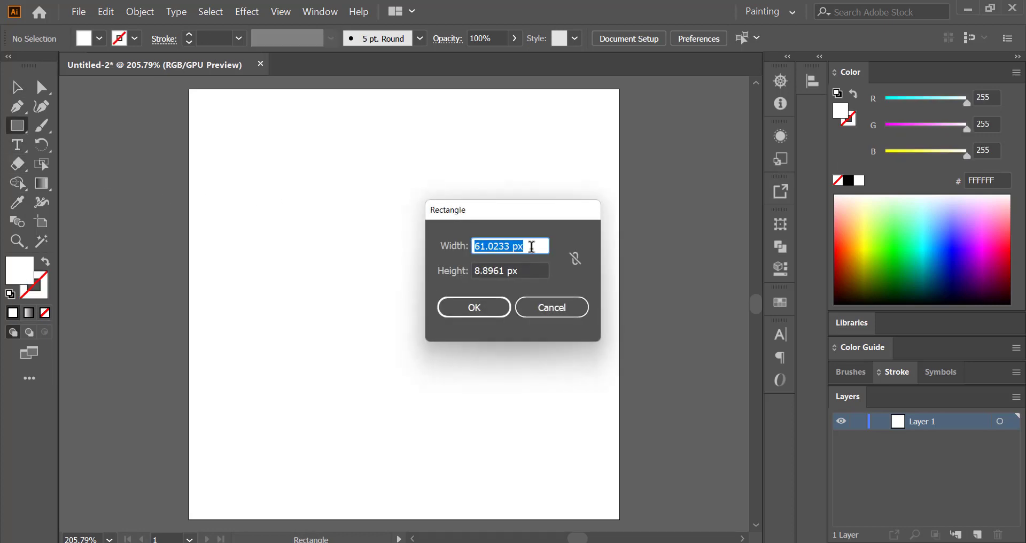
pyautogui.write('200')
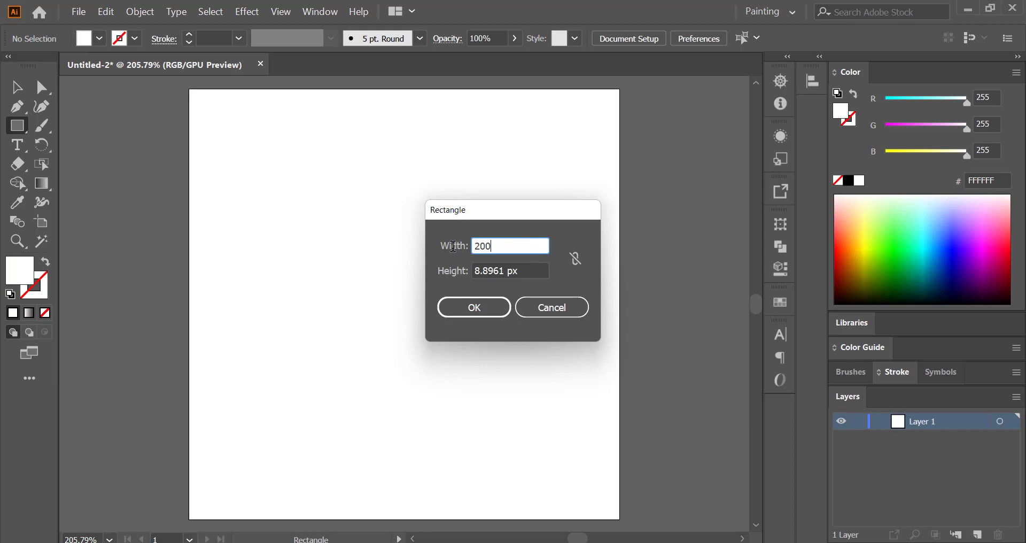
pyautogui.press('Tab')
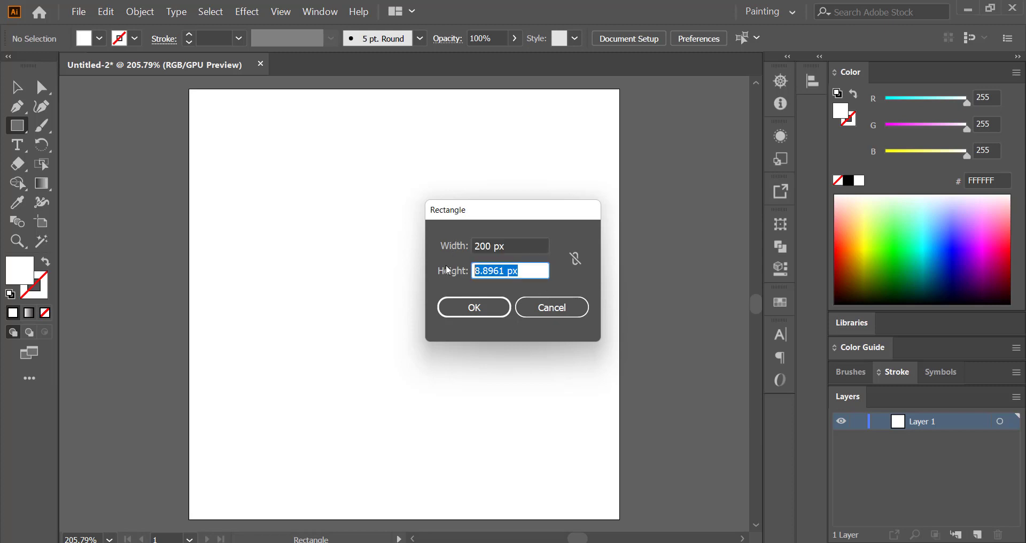
pyautogui.write('200')
pyautogui.click(464, 308)
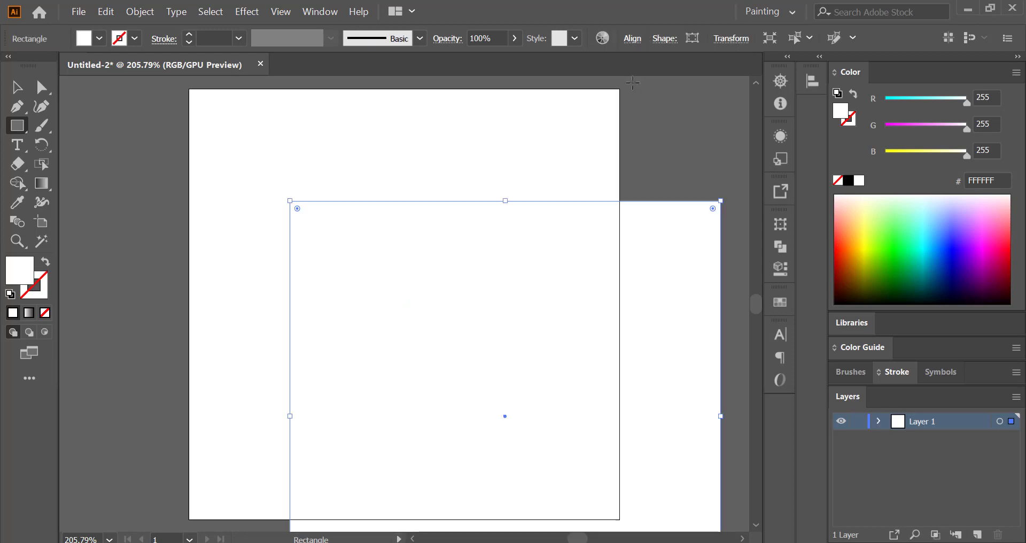
# - Align the white rectangle to the top and left edges of the artboard
pyautogui.click(633, 41)
pyautogui.click(621, 178)
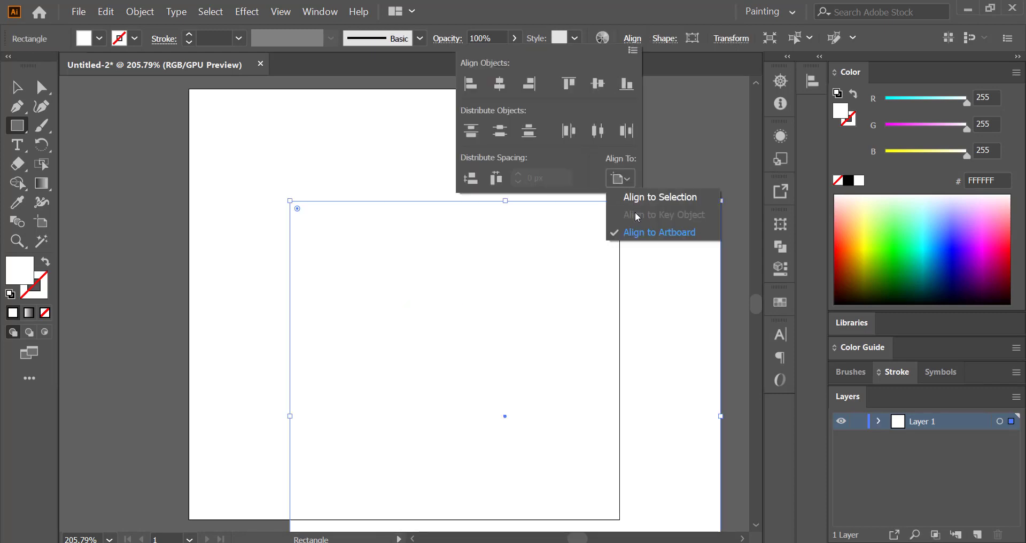
pyautogui.click(647, 234)
pyautogui.click(568, 83)
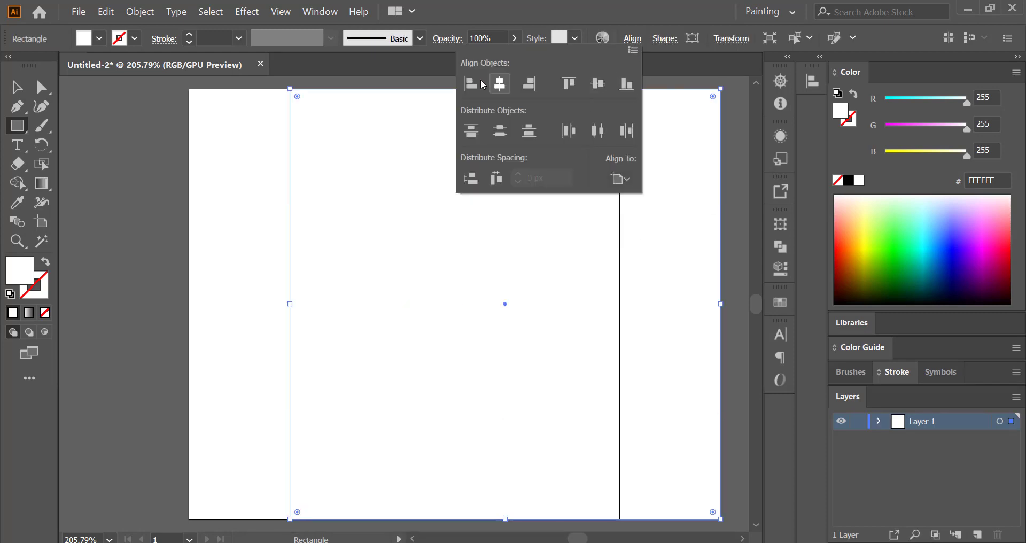
pyautogui.click(473, 84)
pyautogui.click(89, 64)
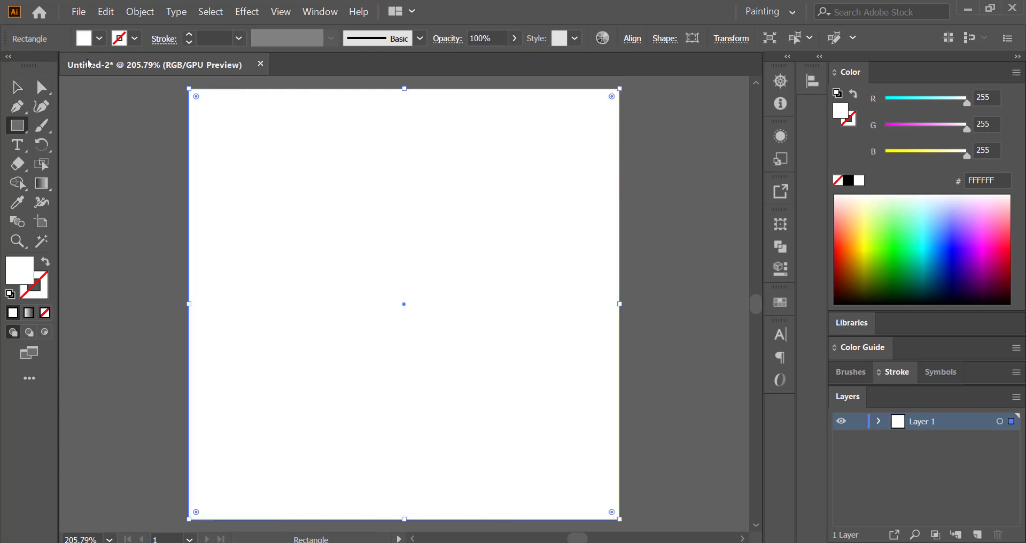
# - Lock the white background rectangle and return to the Selection tool
pyautogui.click(138, 12)
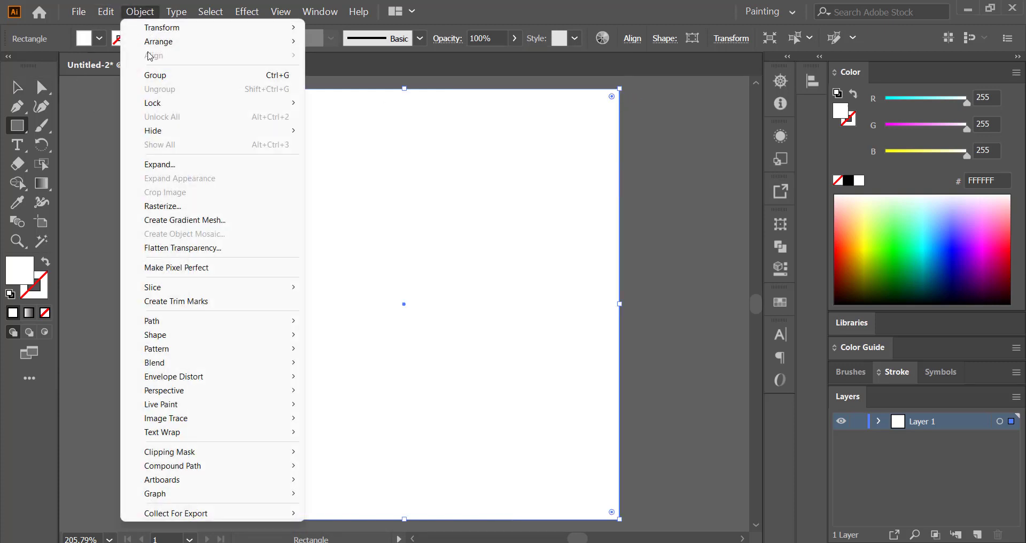
pyautogui.moveTo(174, 109)
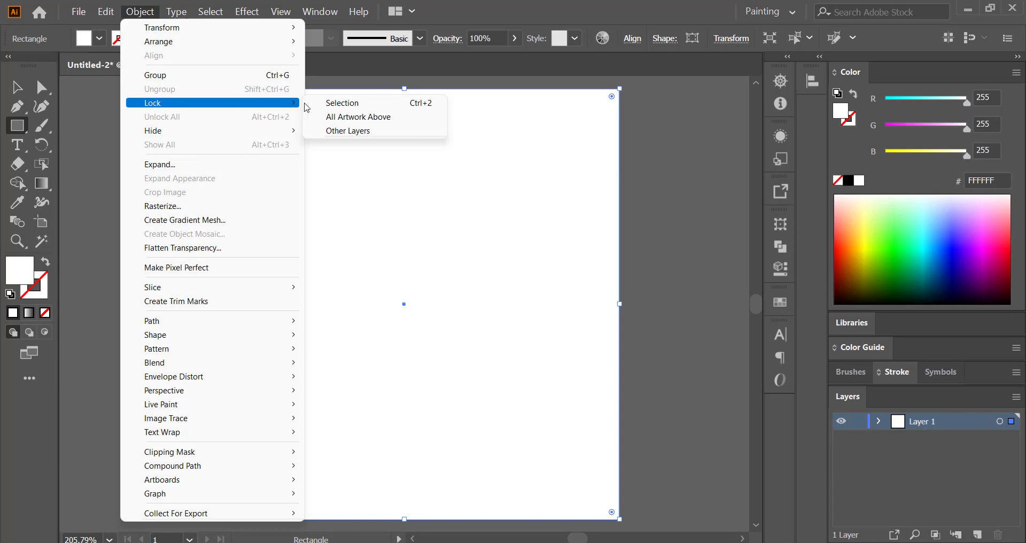
pyautogui.click(321, 104)
pyautogui.click(25, 96)
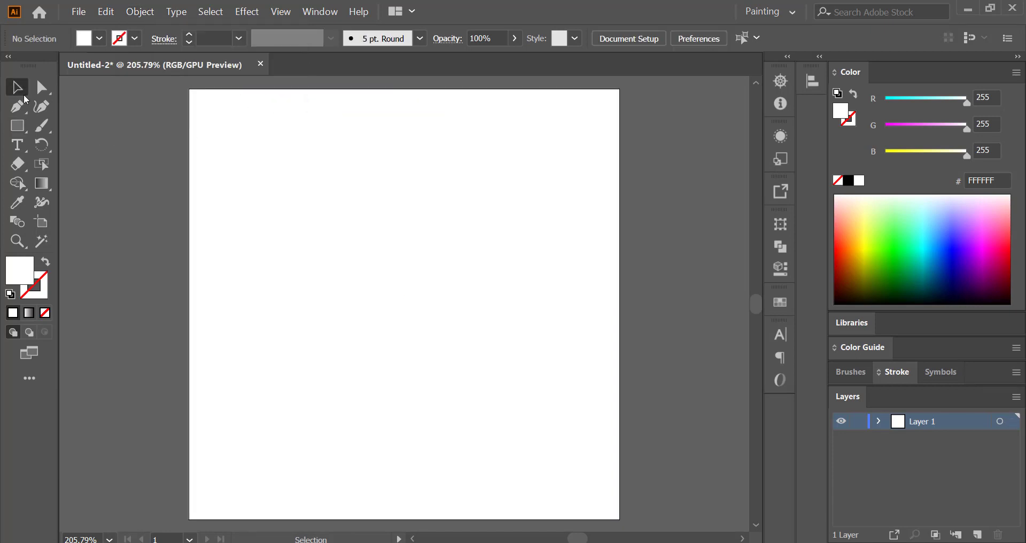
# - Place the house photo 8.jpg from Downloads on the upper middle of the artboard at about half its width
pyautogui.moveTo(304, 301); pyautogui.dragTo(314, 274)
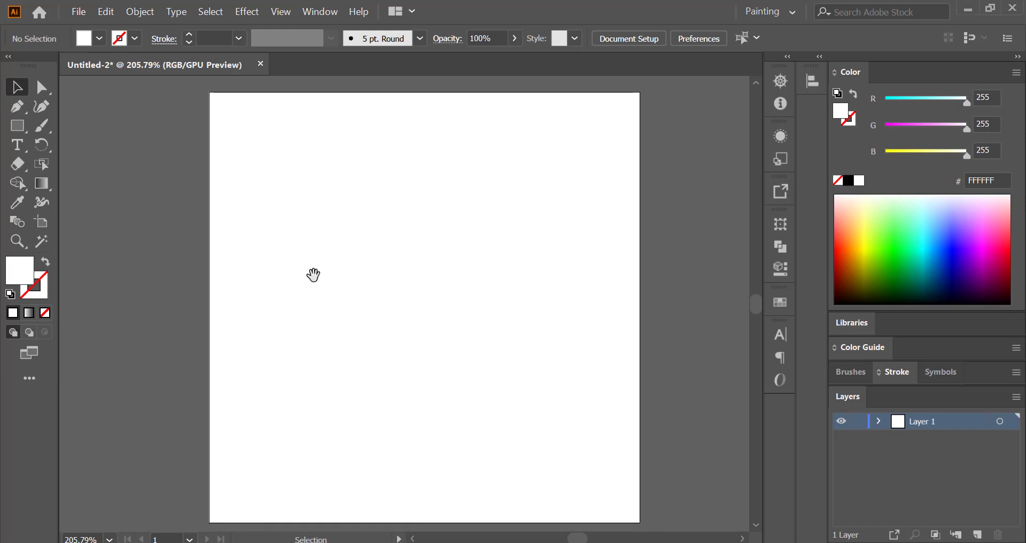
pyautogui.click(76, 13)
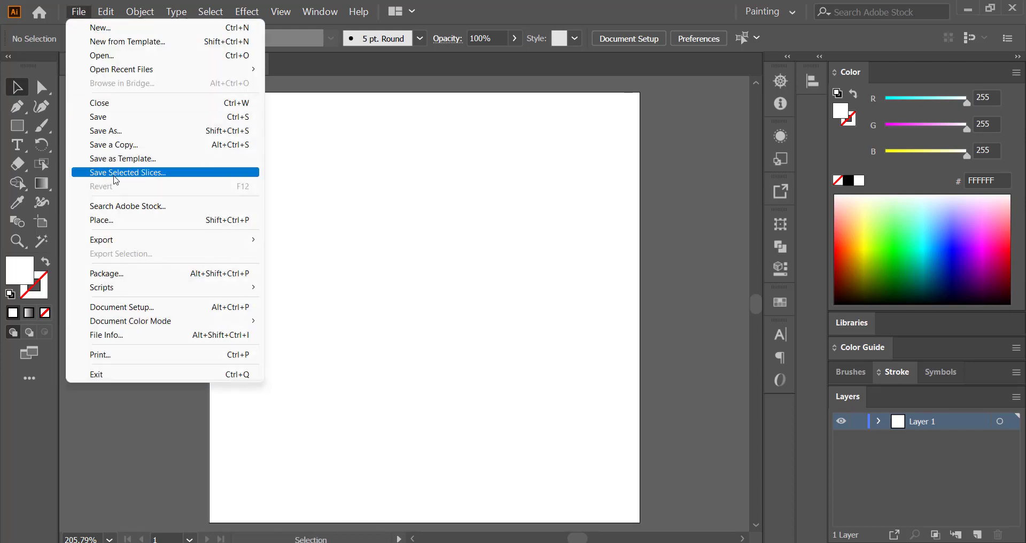
pyautogui.click(108, 223)
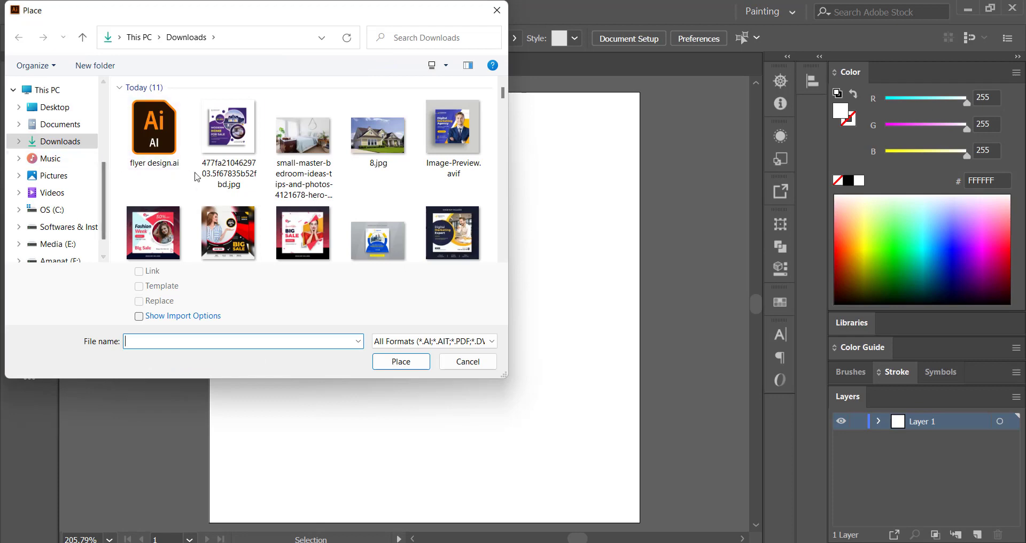
pyautogui.click(377, 143)
pyautogui.click(401, 362)
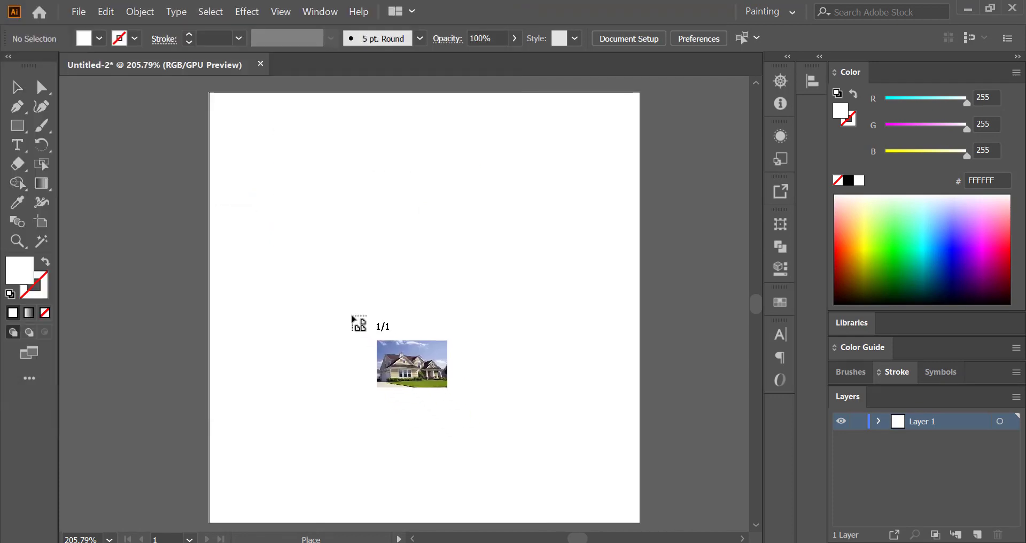
pyautogui.moveTo(340, 198); pyautogui.dragTo(555, 391)
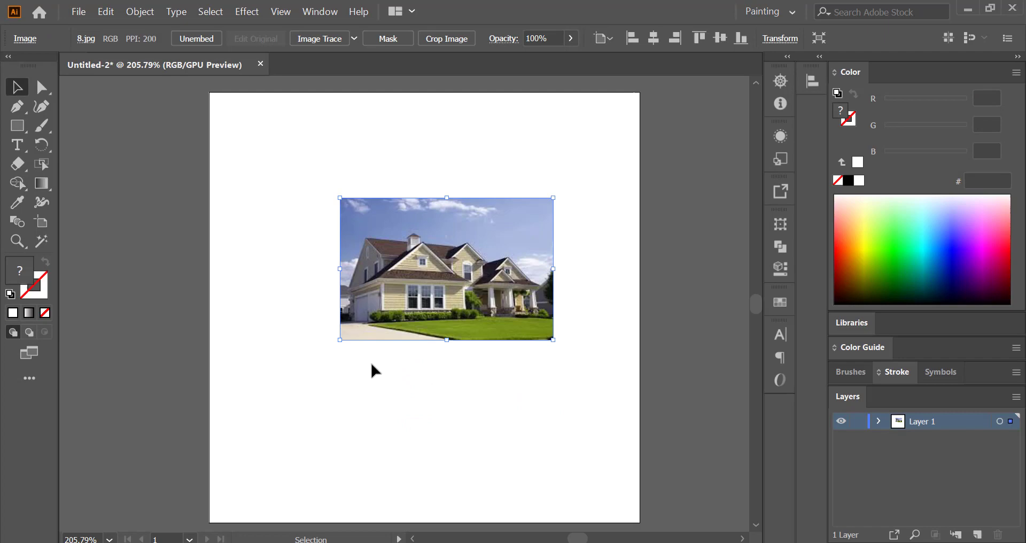
pyautogui.click(248, 268)
# - Place the small-master-bedroom photo from Downloads and move it off the artboard, to its left
pyautogui.click(102, 13)
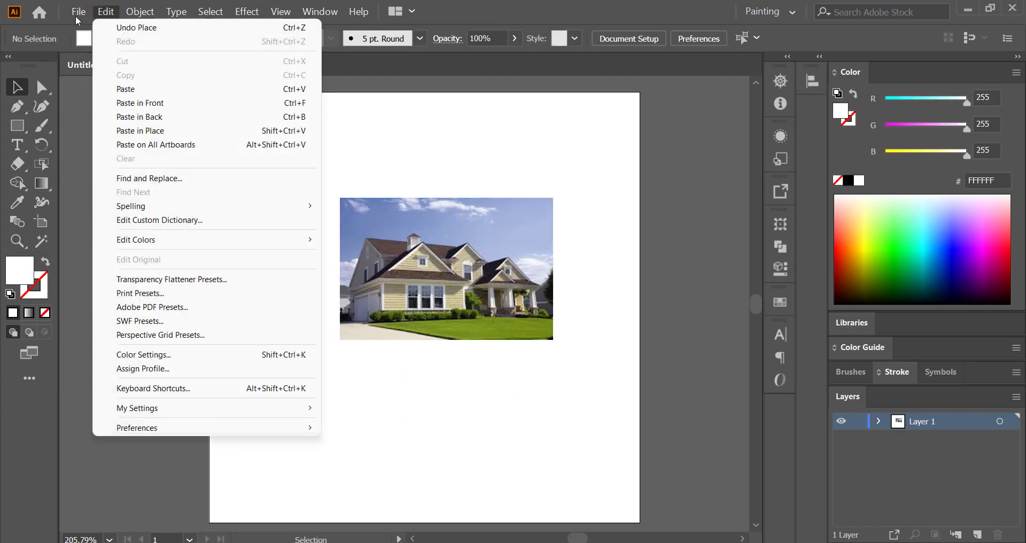
pyautogui.moveTo(79, 11)
pyautogui.click(125, 220)
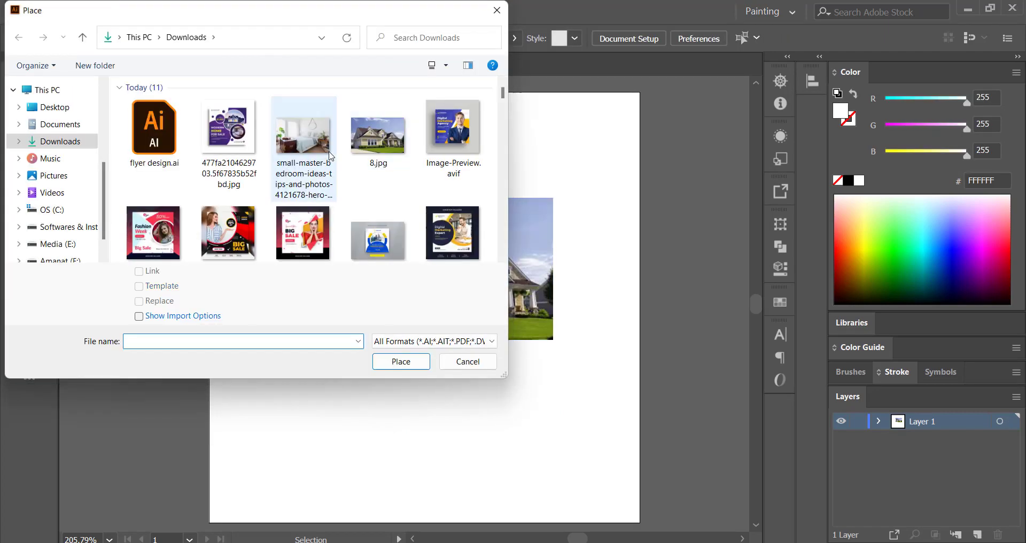
pyautogui.click(304, 144)
pyautogui.click(401, 361)
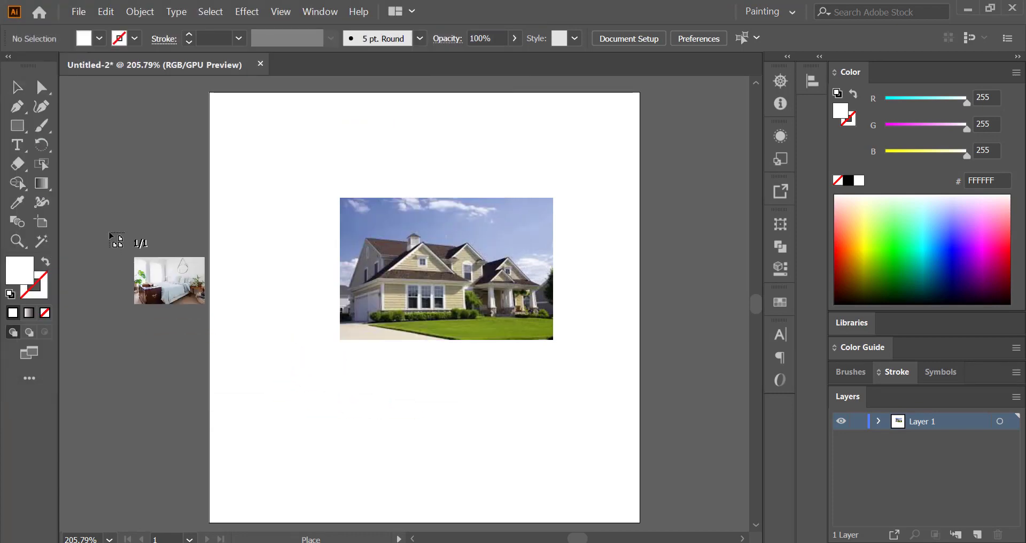
pyautogui.moveTo(81, 186); pyautogui.dragTo(297, 330)
pyautogui.moveTo(233, 302); pyautogui.dragTo(175, 334)
pyautogui.moveTo(449, 292); pyautogui.dragTo(481, 291)
pyautogui.moveTo(238, 309); pyautogui.dragTo(169, 308)
# - Centre the house photo horizontally on the artboard and scale it up proportionally to about two thirds of the artboard's width
pyautogui.moveTo(488, 266); pyautogui.dragTo(466, 274)
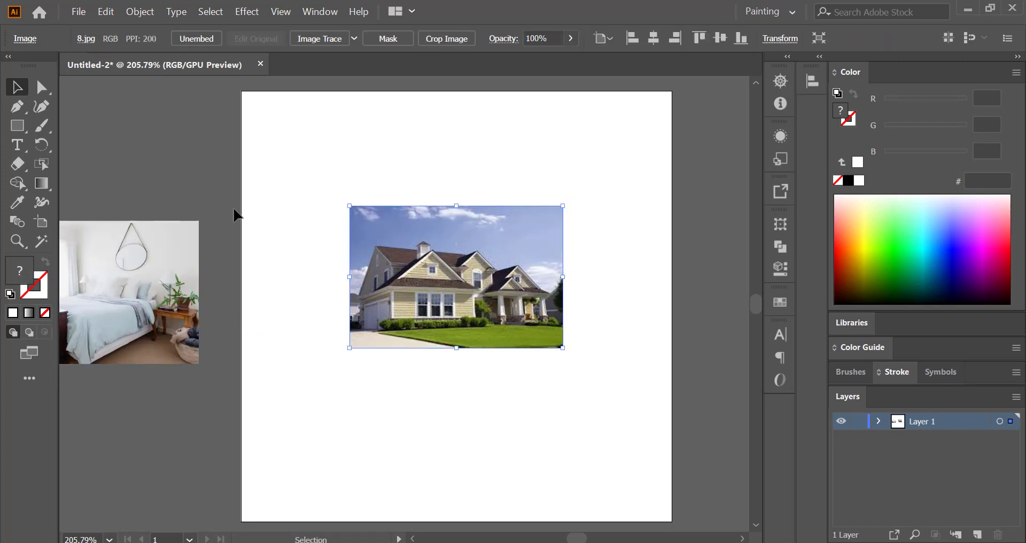
pyautogui.moveTo(564, 348); pyautogui.dragTo(595, 368)
pyautogui.moveTo(478, 308); pyautogui.dragTo(480, 296)
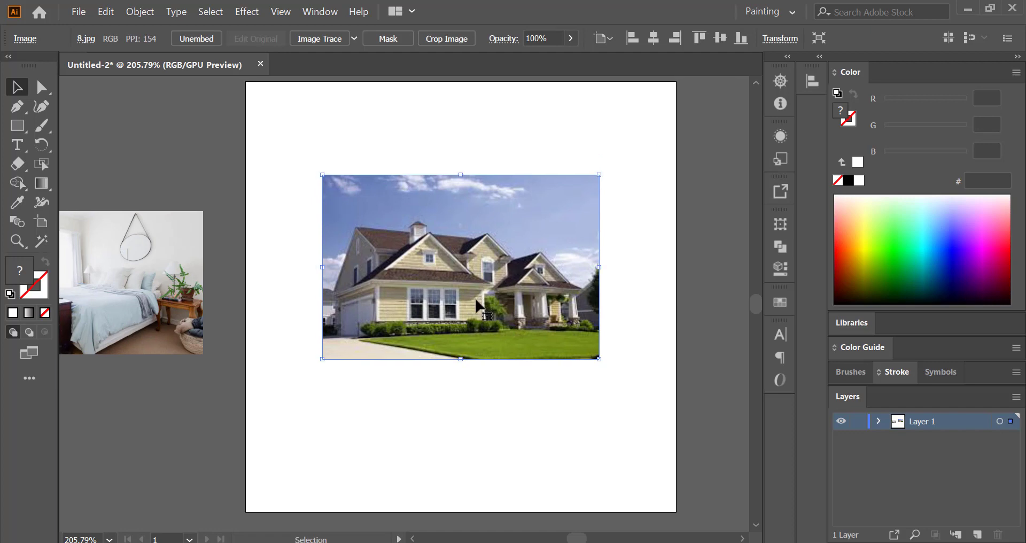
# - Draw a white circle over the middle of the house photo, extending just past its lower edge, and delete the stray tiny ellipse
pyautogui.moveTo(17, 125); pyautogui.dragTo(77, 146)
pyautogui.moveTo(471, 282); pyautogui.dragTo(552, 380)
pyautogui.moveTo(499, 317); pyautogui.dragTo(482, 303)
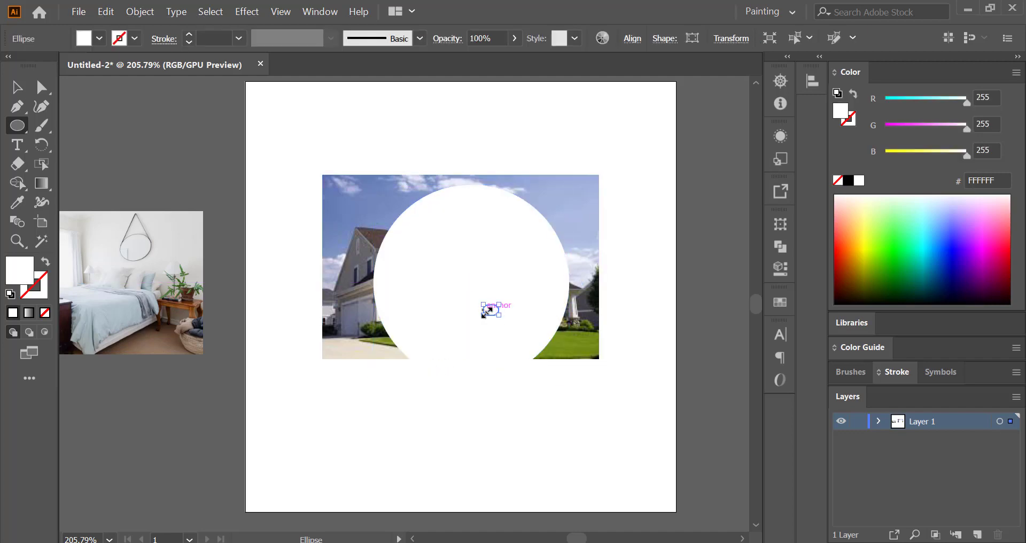
pyautogui.press('Delete')
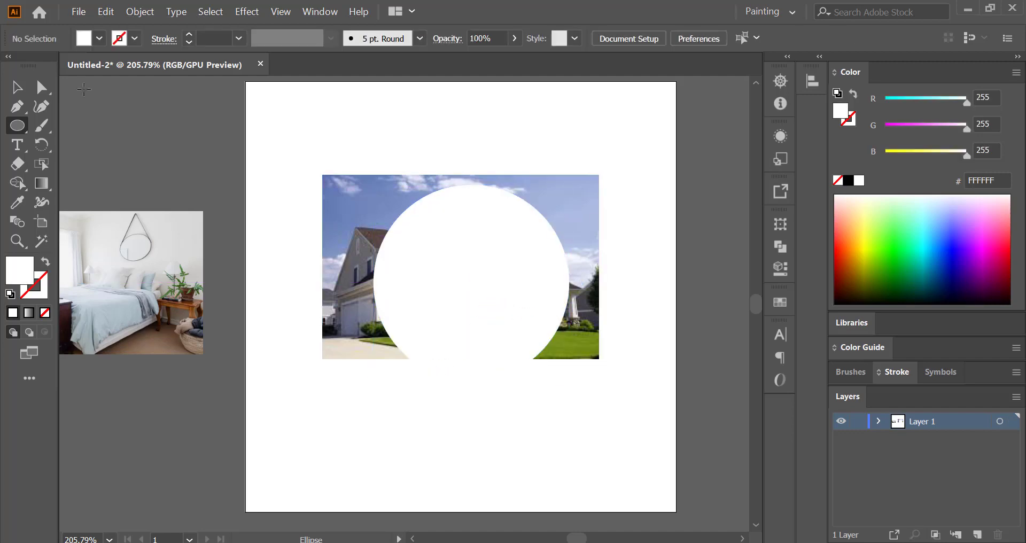
pyautogui.click(17, 87)
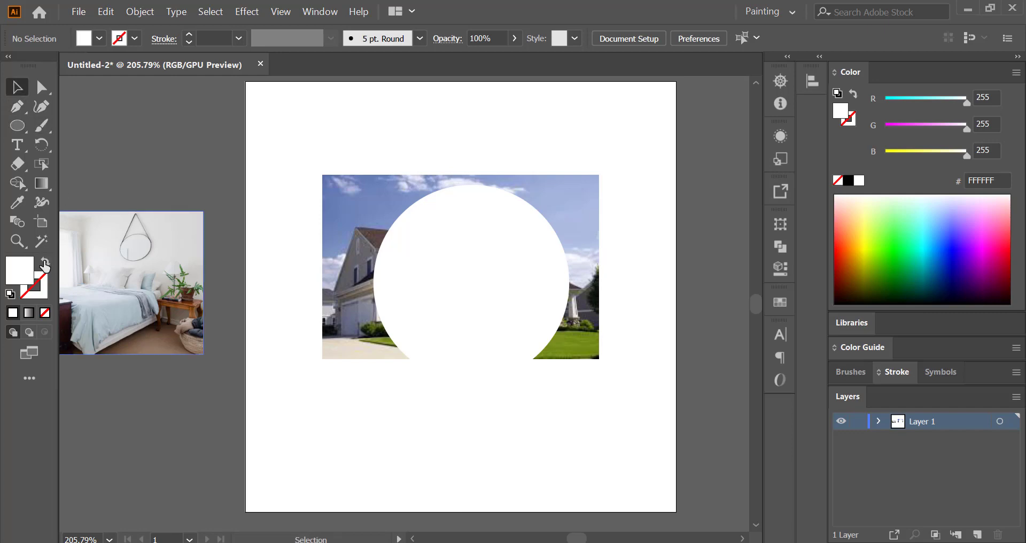
# - With nothing selected, set the fill to none and the stroke colour to F20045
pyautogui.click(45, 263)
pyautogui.doubleClick(34, 287)
pyautogui.moveTo(704, 223); pyautogui.dragTo(753, 213)
pyautogui.click(922, 211)
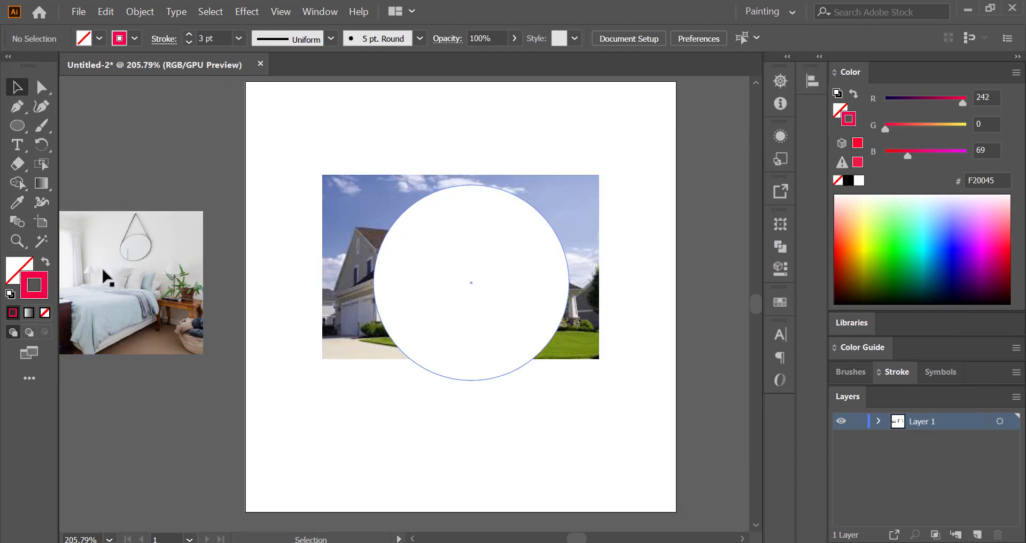
# - Give the circle over the house photo no fill and a 3 pt stroke in colour FF0049
pyautogui.click(422, 280)
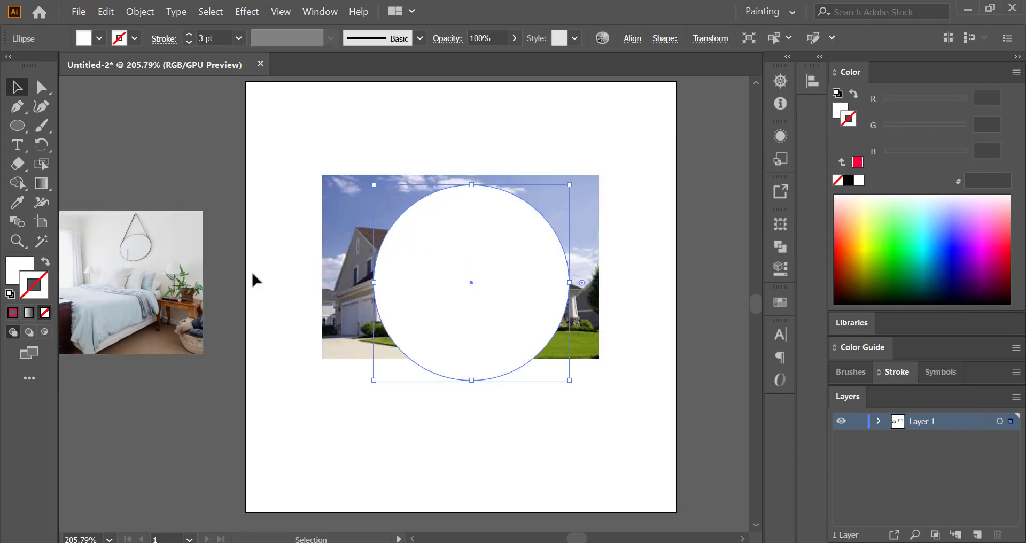
pyautogui.click(44, 264)
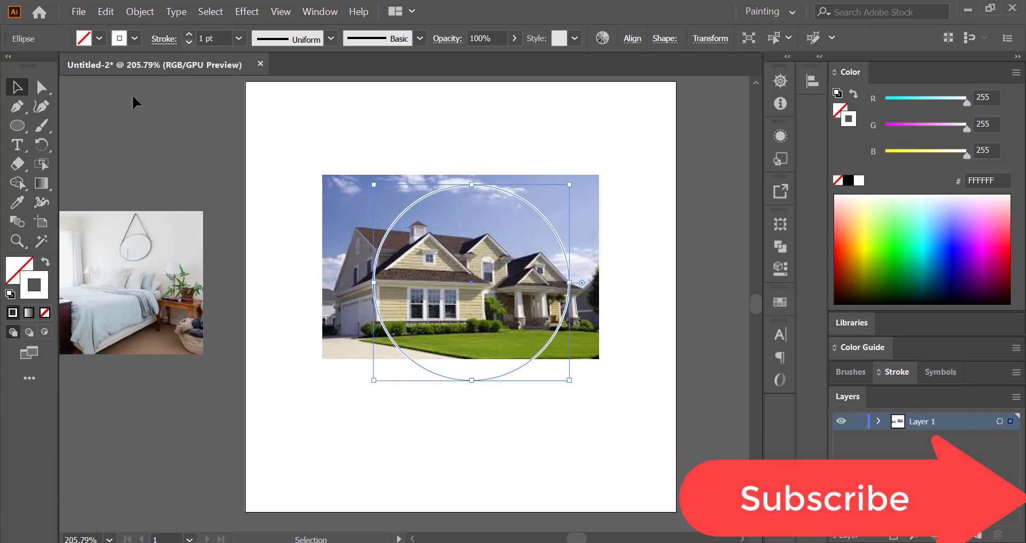
pyautogui.doubleClick(42, 285)
pyautogui.write('FF0049')
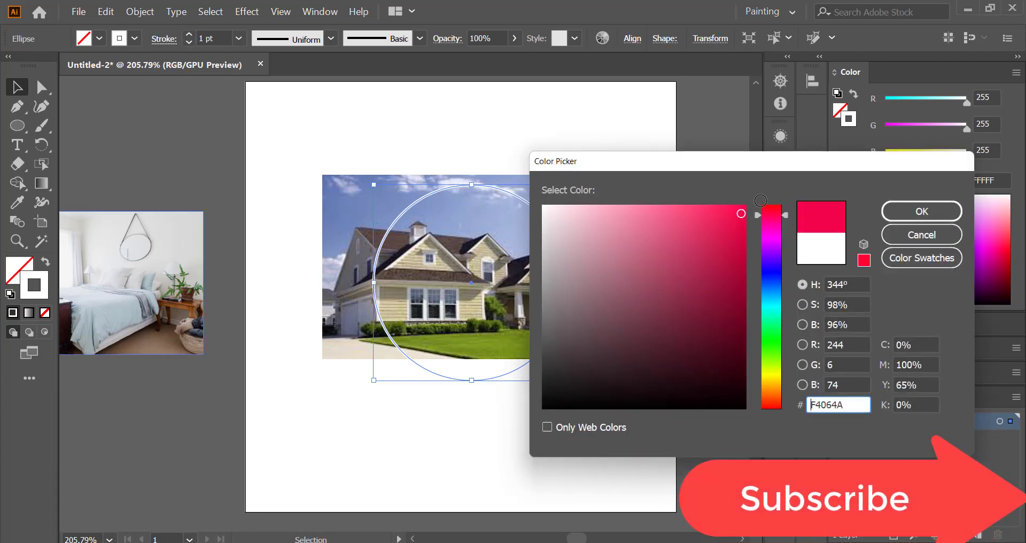
pyautogui.click(907, 205)
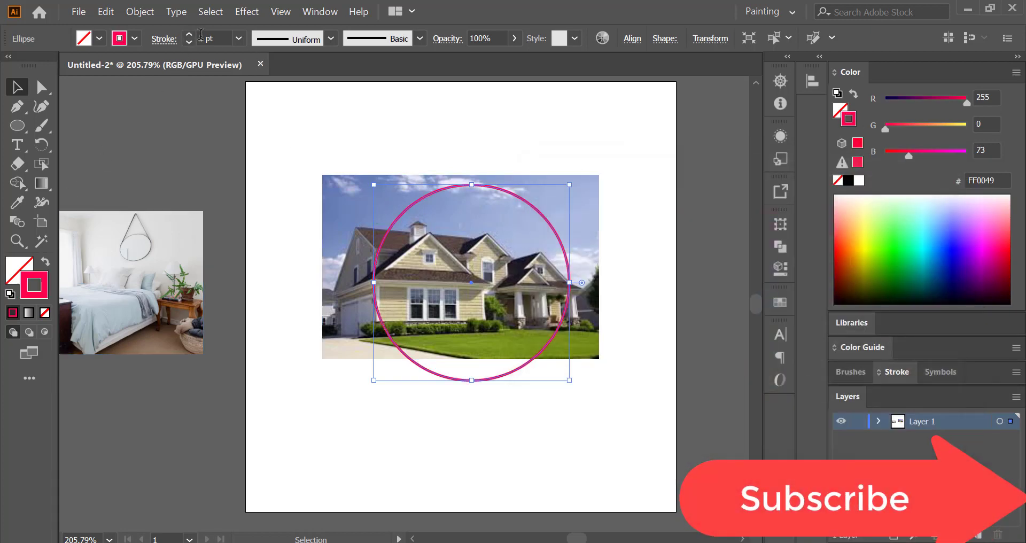
pyautogui.click(189, 35)
pyautogui.click(189, 35)
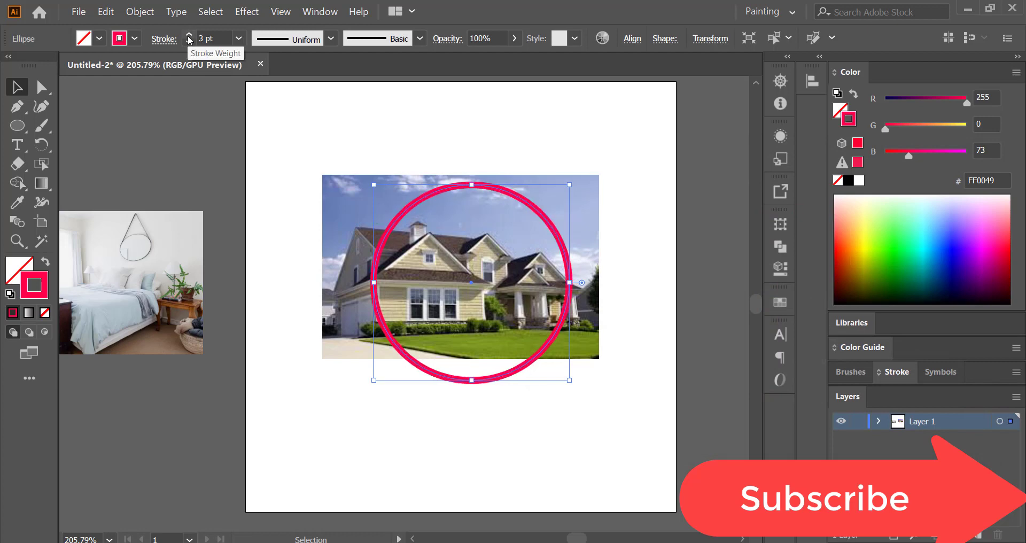
pyautogui.click(115, 152)
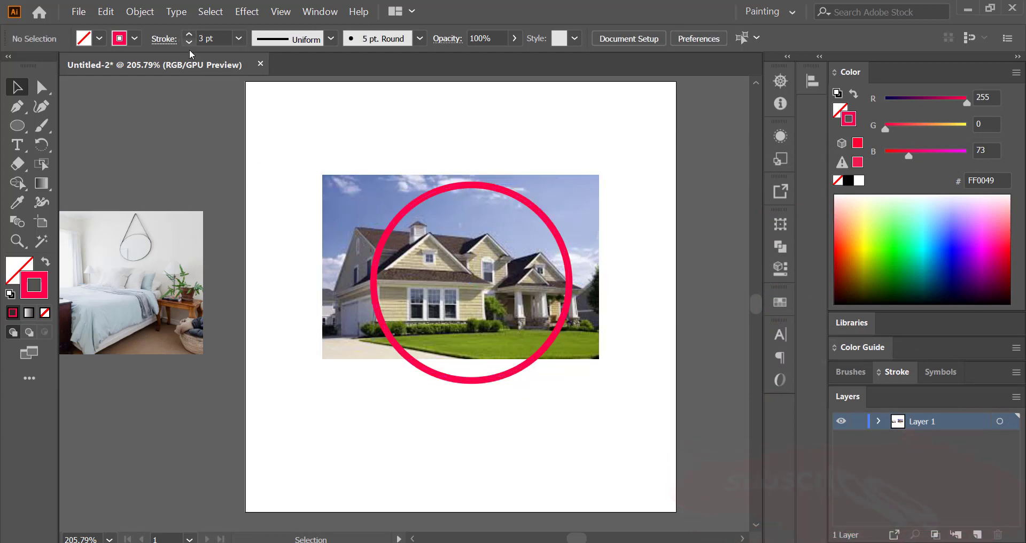
# - Set the circle's stroke to 2 pt and enlarge the house photo proportionally about its centre to about 149 px wide
pyautogui.click(405, 217)
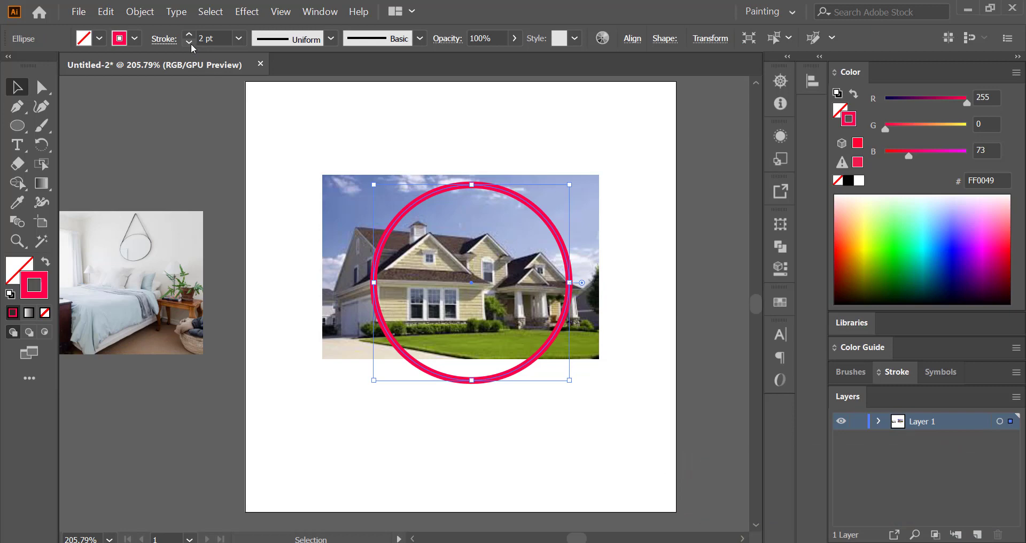
pyautogui.click(316, 256)
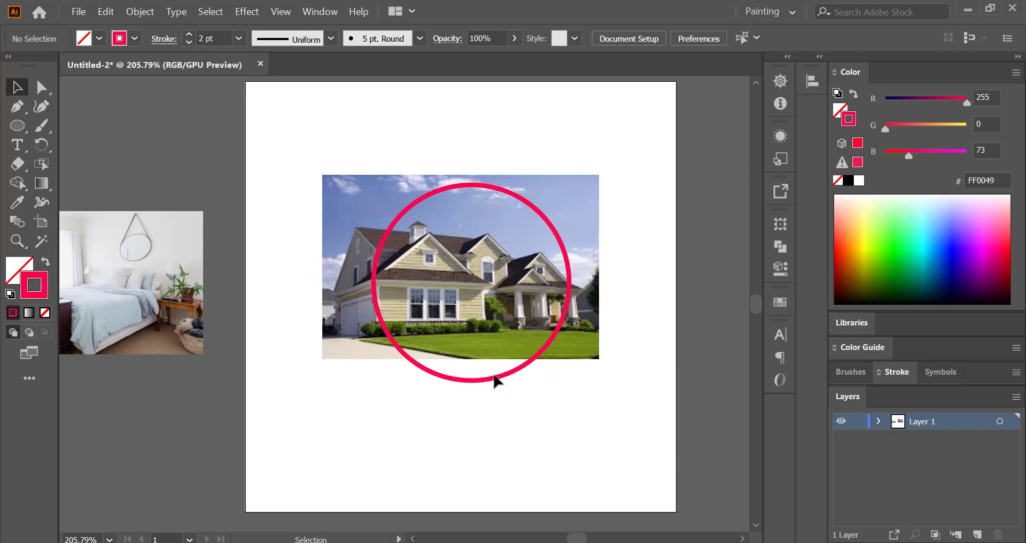
pyautogui.click(588, 356)
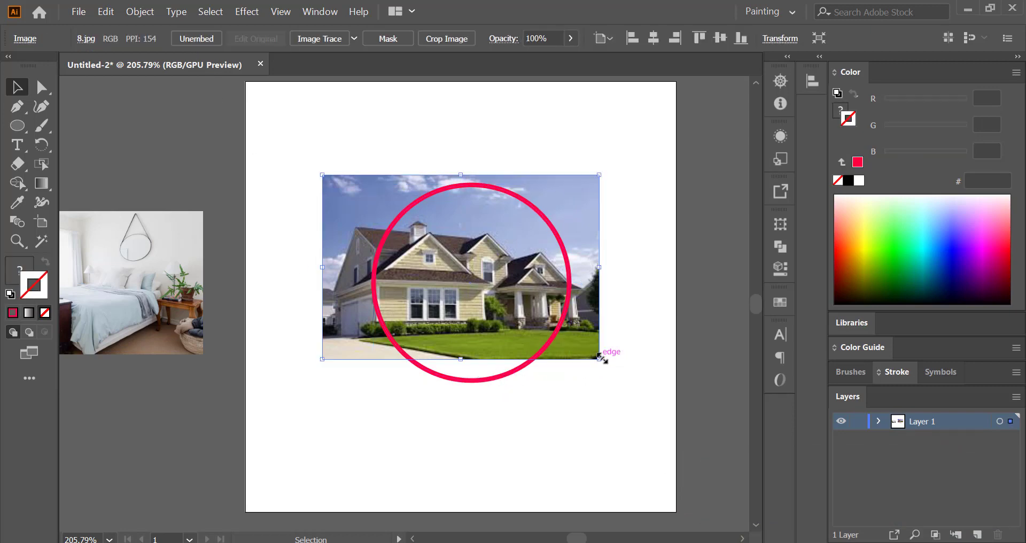
pyautogui.moveTo(601, 357); pyautogui.dragTo(621, 374)
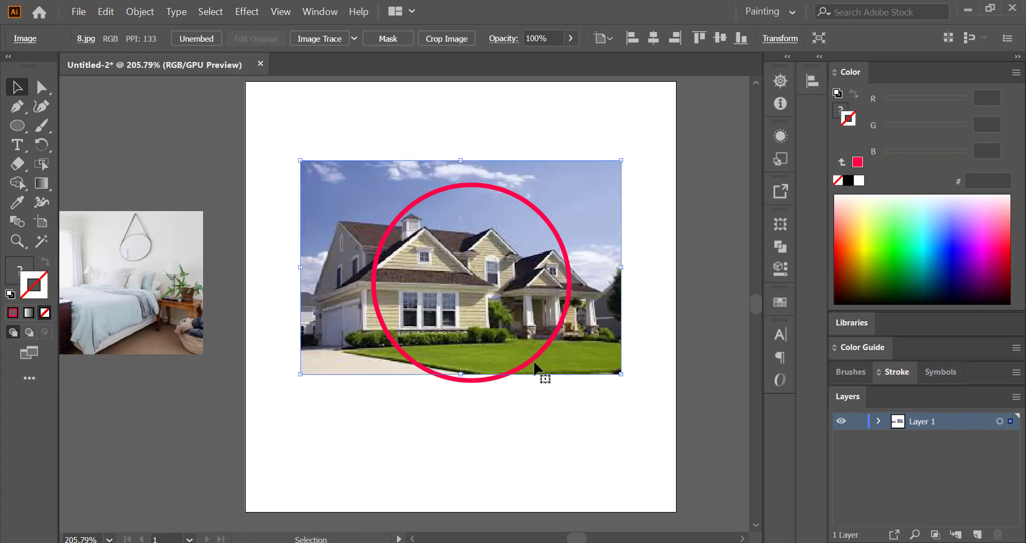
# - Move the circle onto the left part of the house photo and use it, solid-filled, as the photo's clipping mask
pyautogui.moveTo(519, 367)
pyautogui.mouseDown()
pyautogui.moveTo(486, 344)
pyautogui.moveTo(474, 348)
pyautogui.mouseUp()
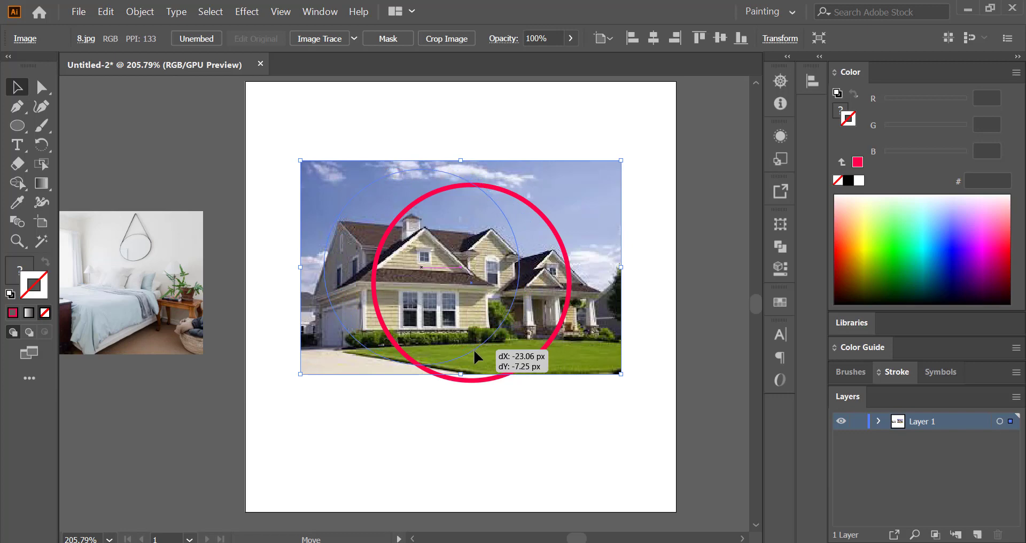
pyautogui.moveTo(474, 348); pyautogui.dragTo(474, 348)
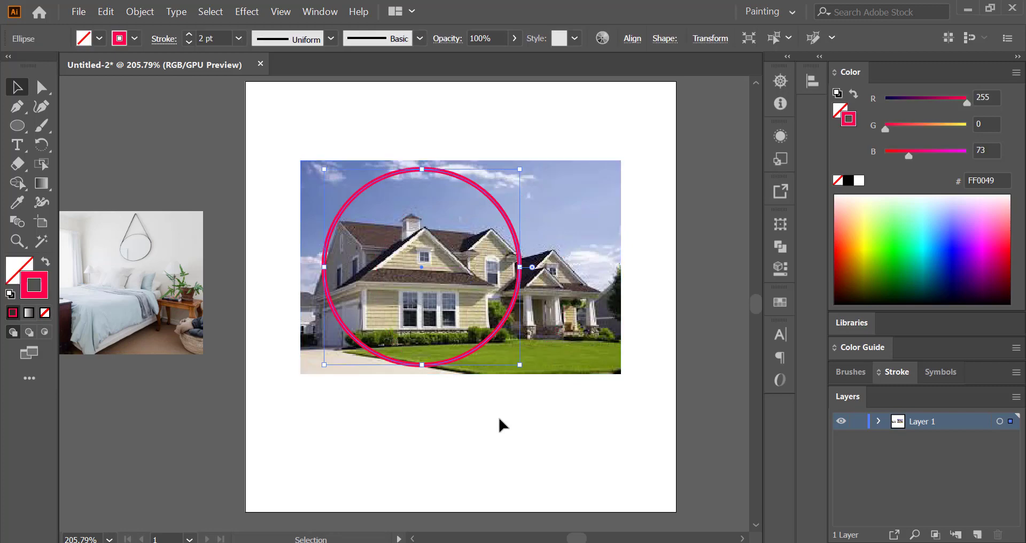
pyautogui.click(44, 263)
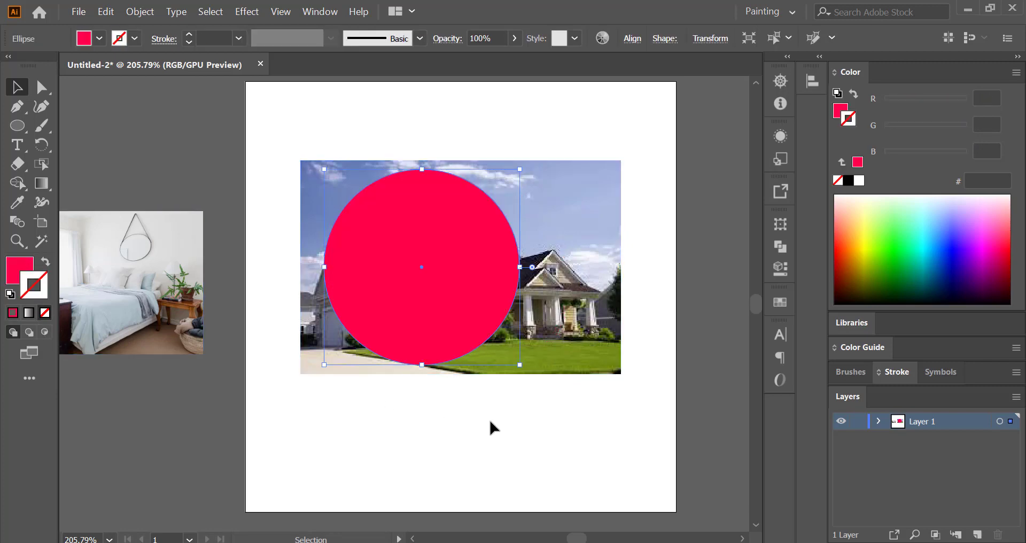
pyautogui.keyDown('shift'); pyautogui.click(580, 349); pyautogui.keyUp('shift')
pyautogui.rightClick(502, 254)
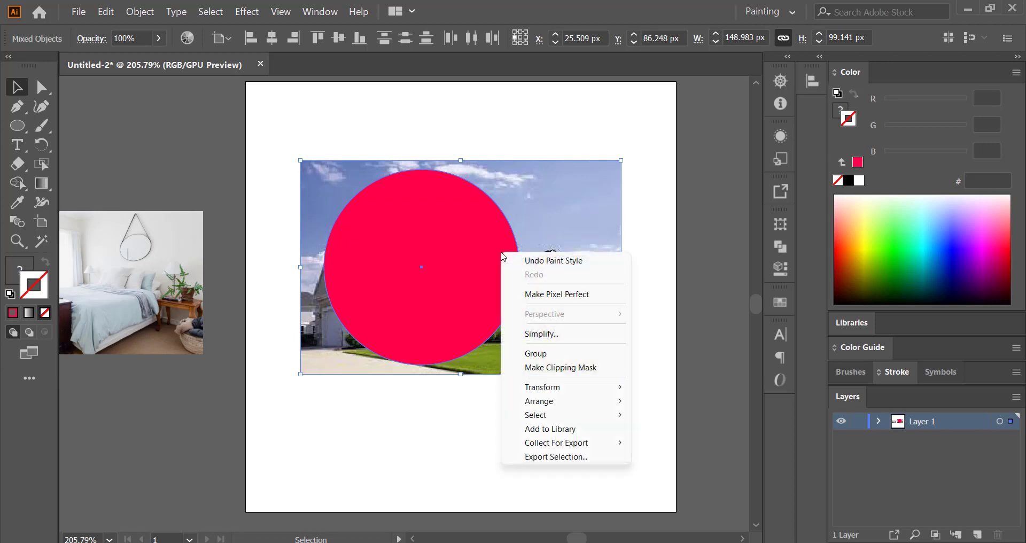
pyautogui.click(535, 367)
pyautogui.click(514, 398)
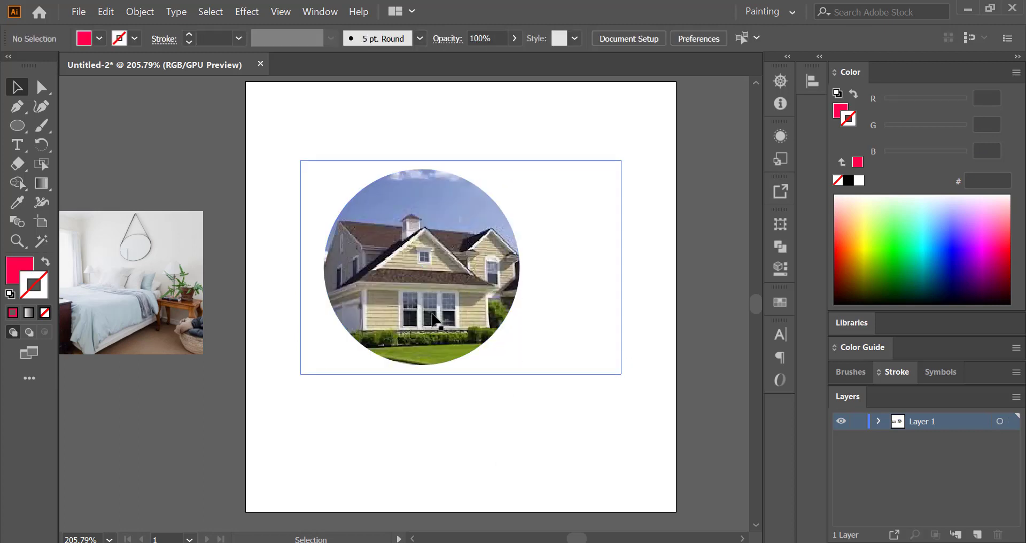
# - Move the round house photo to the artboard's upper right and draw a slightly larger concentric circle over it
pyautogui.moveTo(432, 313); pyautogui.dragTo(525, 288)
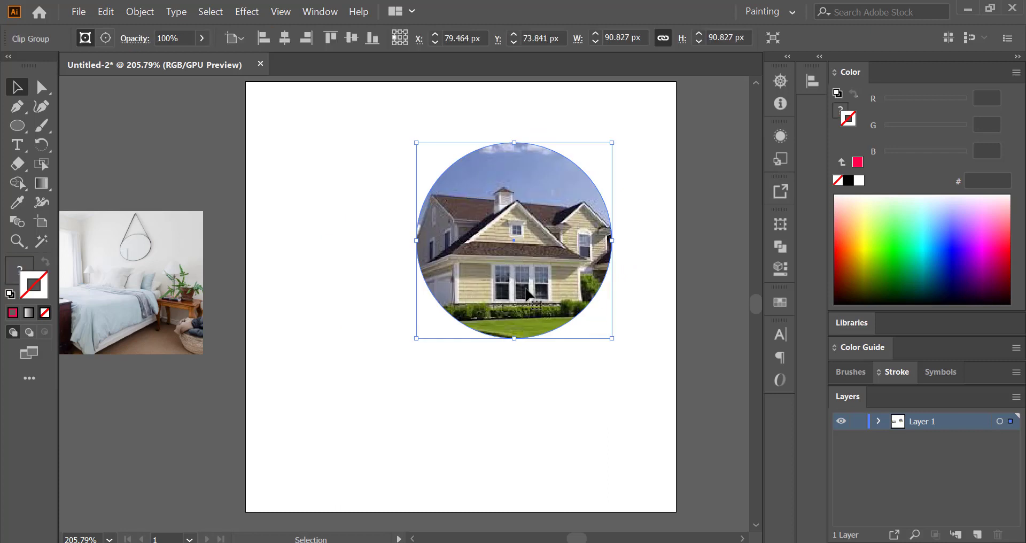
pyautogui.click(348, 225)
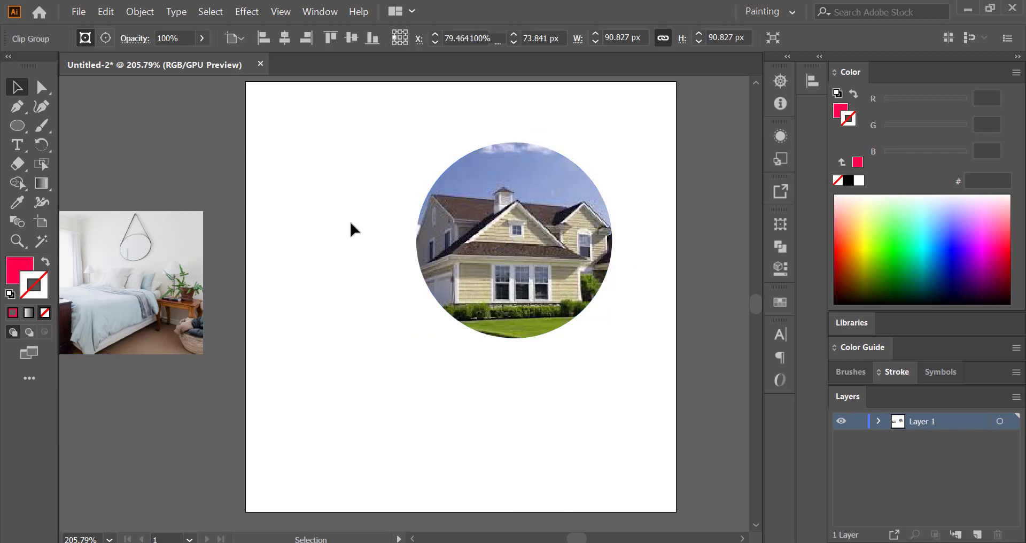
pyautogui.click(17, 127)
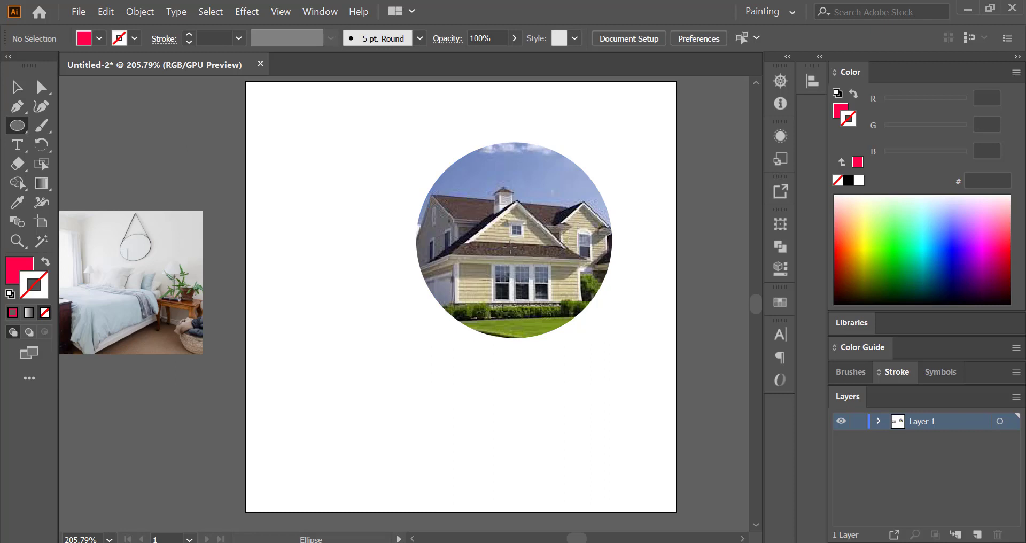
pyautogui.moveTo(514, 240); pyautogui.dragTo(580, 342)
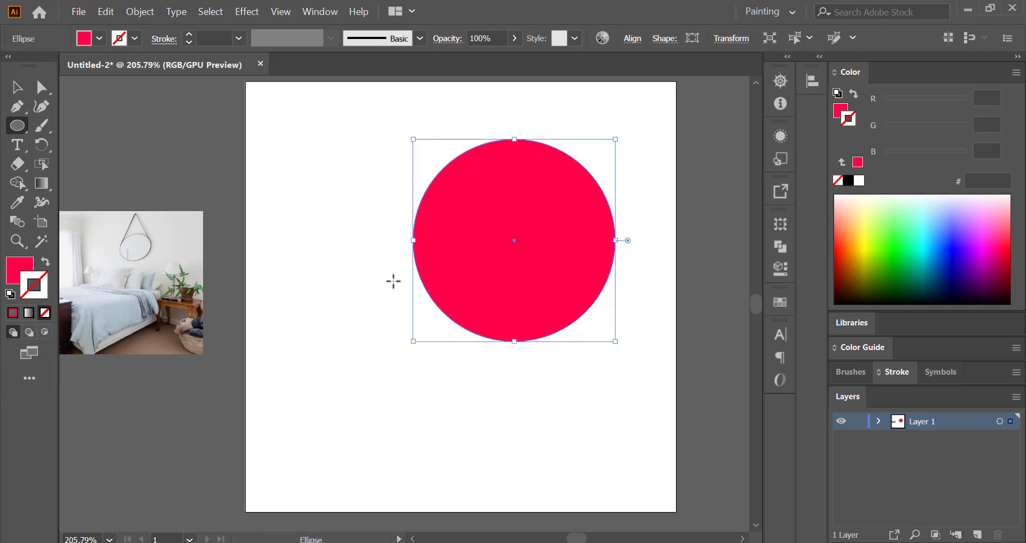
# - Give the new circle around the house photo no fill and a 3 pt stroke in colour FFFFFF
pyautogui.click(46, 265)
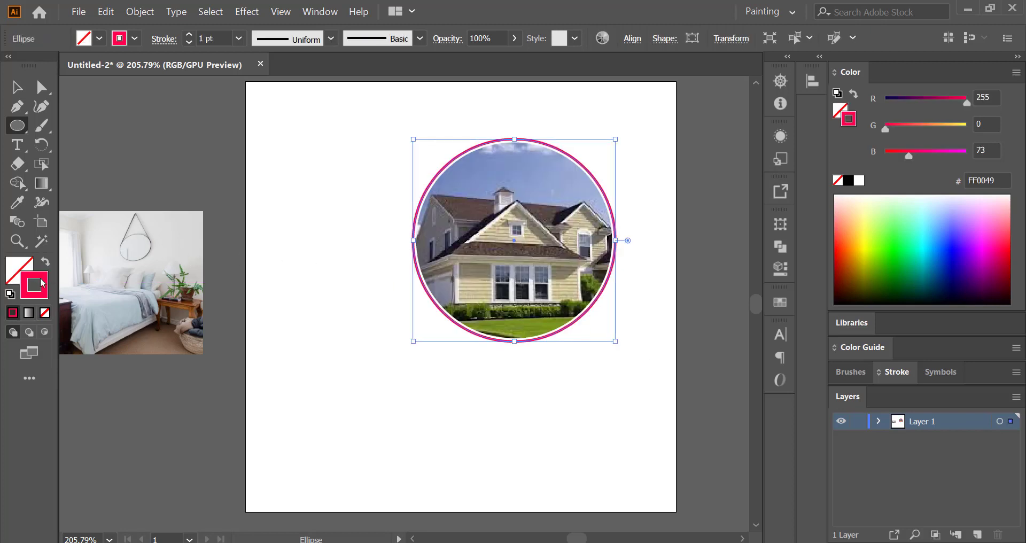
pyautogui.click(189, 35)
pyautogui.click(189, 34)
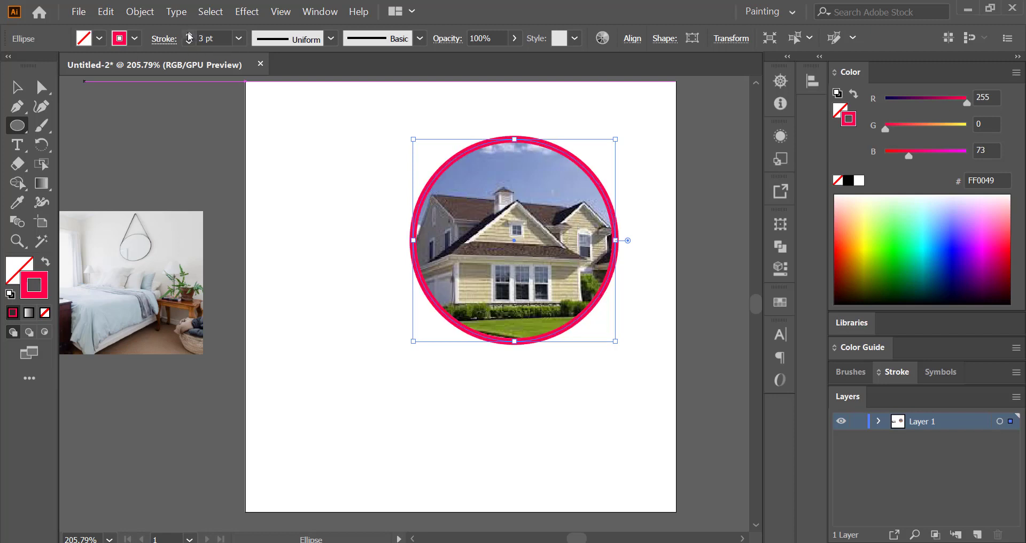
pyautogui.doubleClick(32, 277)
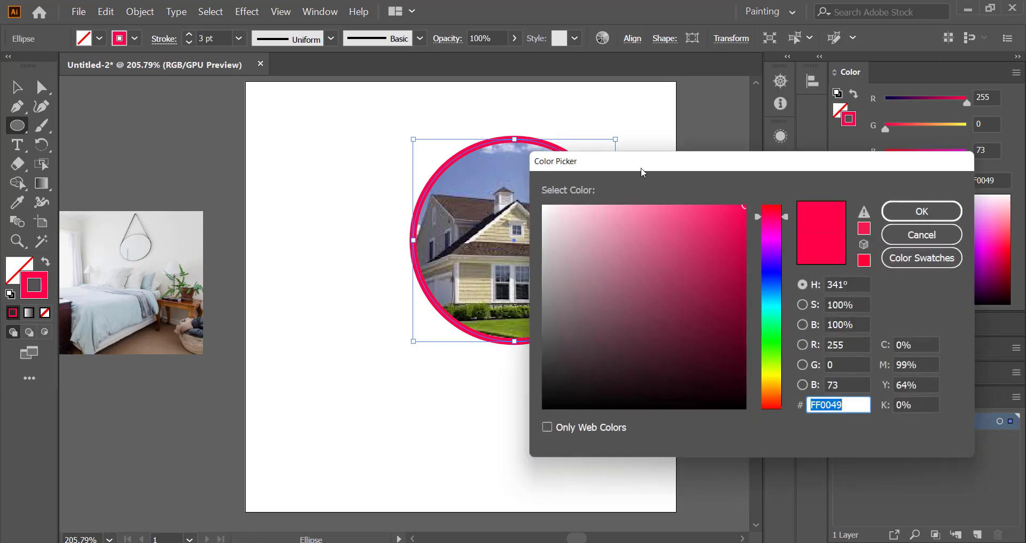
pyautogui.write('ffffff')
pyautogui.click(944, 211)
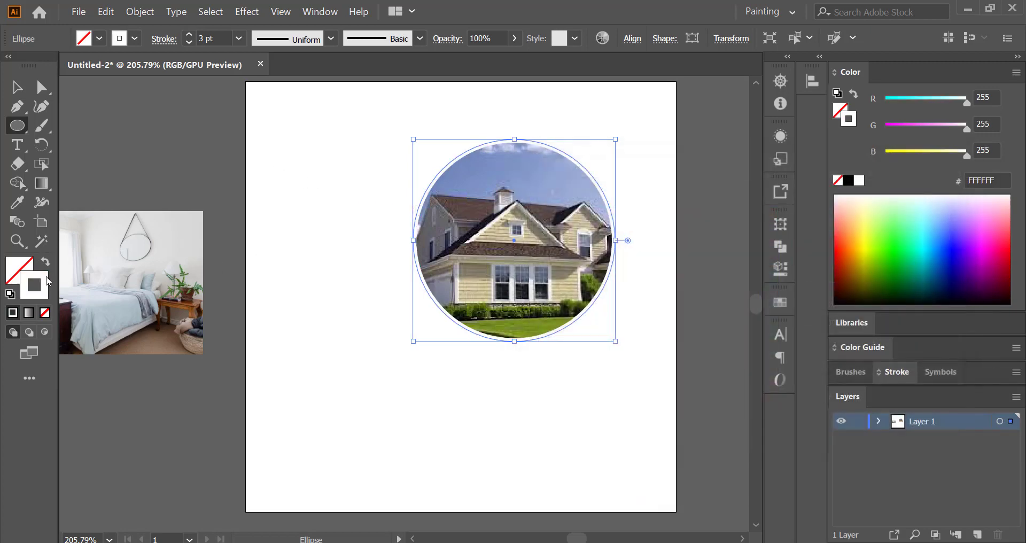
# - Expand the white circle's fill and stroke into a filled ring shape, and clear the selection
pyautogui.click(140, 11)
pyautogui.click(149, 164)
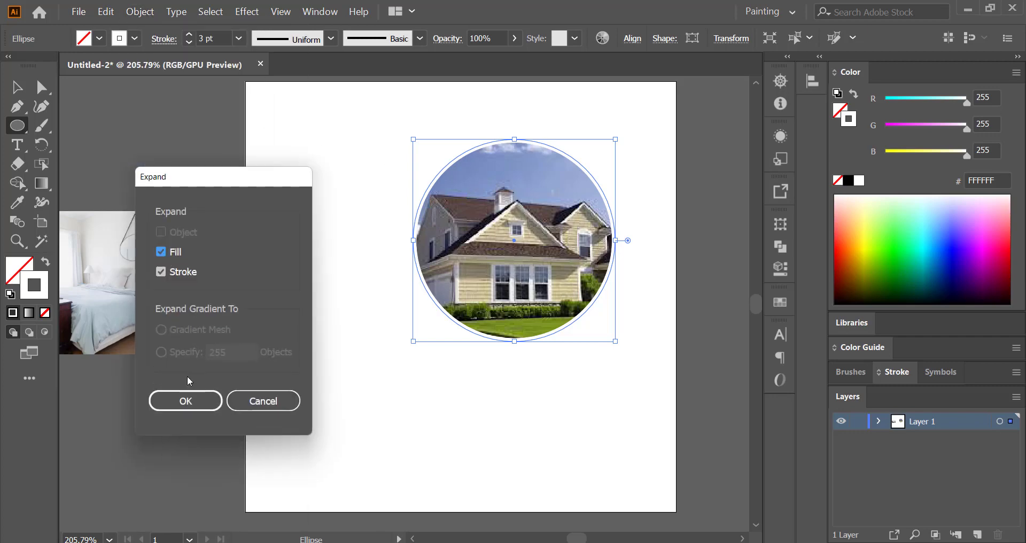
pyautogui.click(186, 399)
pyautogui.click(17, 89)
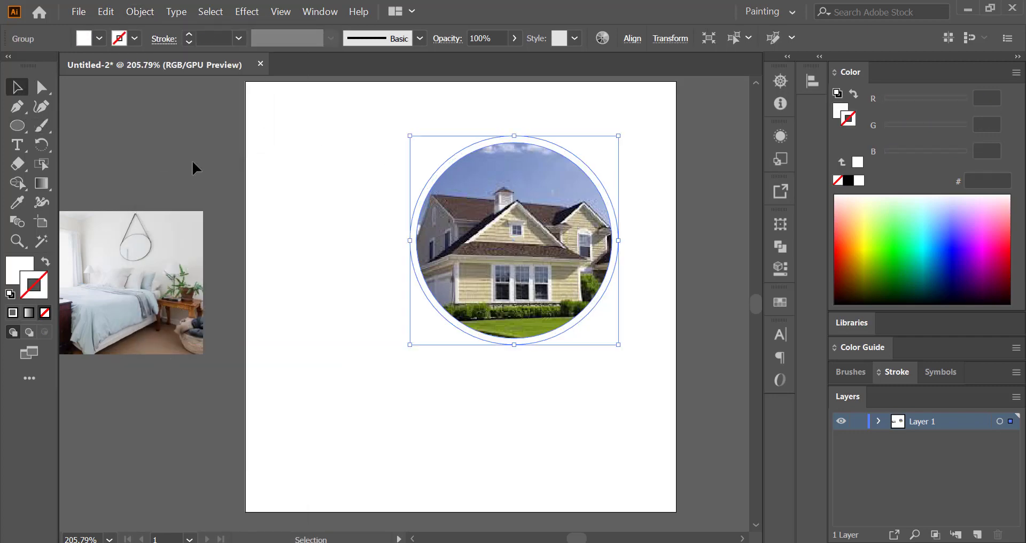
pyautogui.click(197, 164)
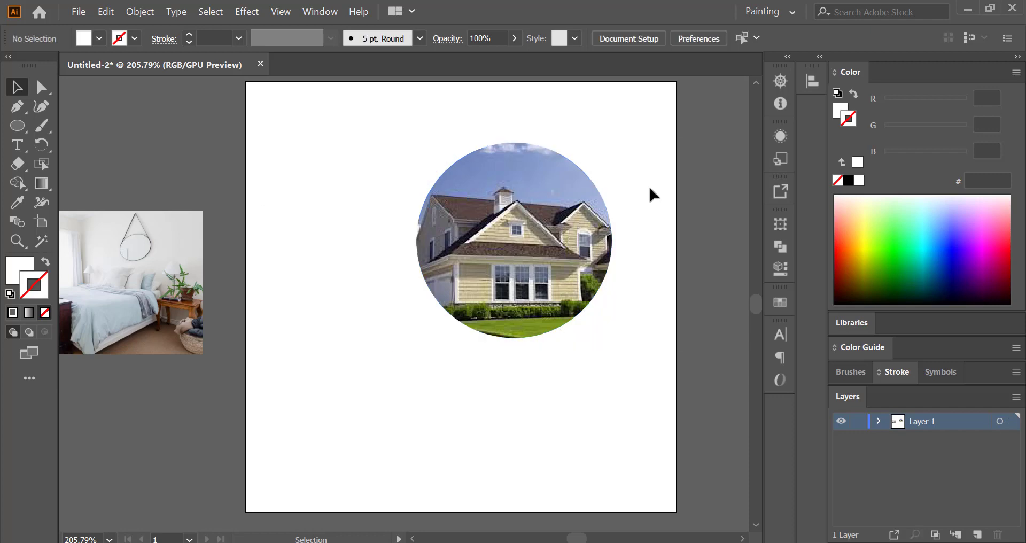
# - Group the white ring with the round house photo
pyautogui.click(587, 168)
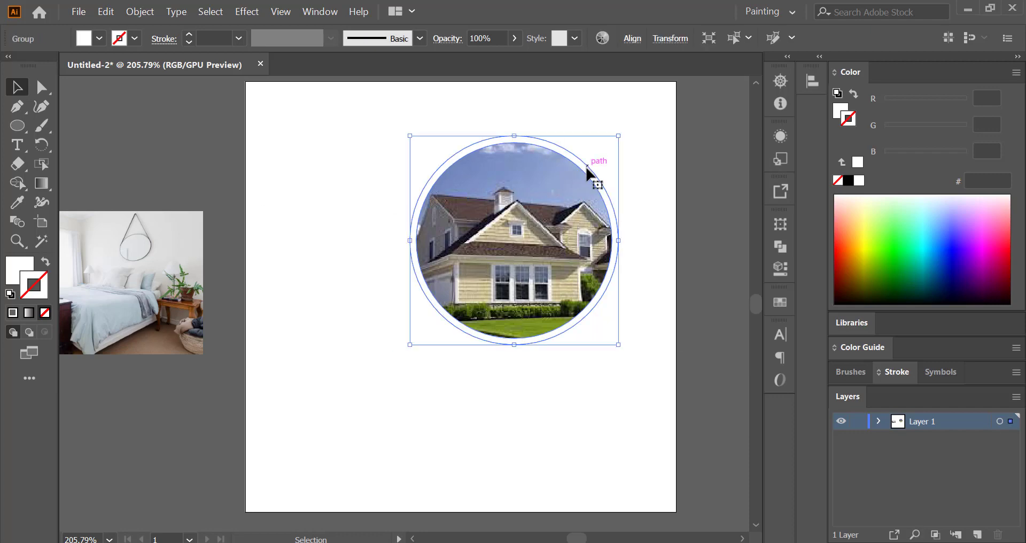
pyautogui.rightClick(527, 212)
pyautogui.click(558, 310)
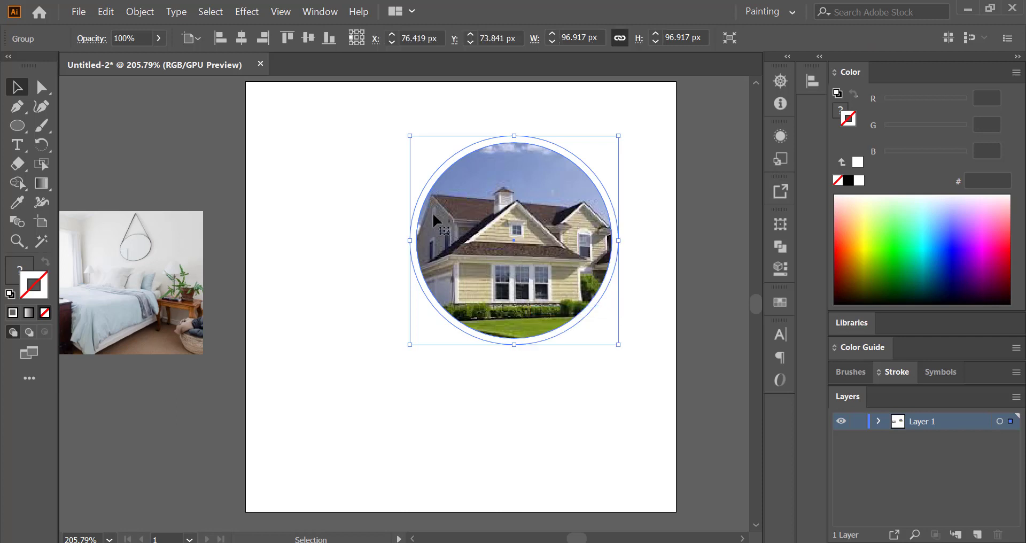
# - Move the framed house group across the artboard's lower left edge, overlapping the bedroom photo, and shift the bedroom photo slightly upwards
pyautogui.moveTo(439, 251); pyautogui.dragTo(272, 404)
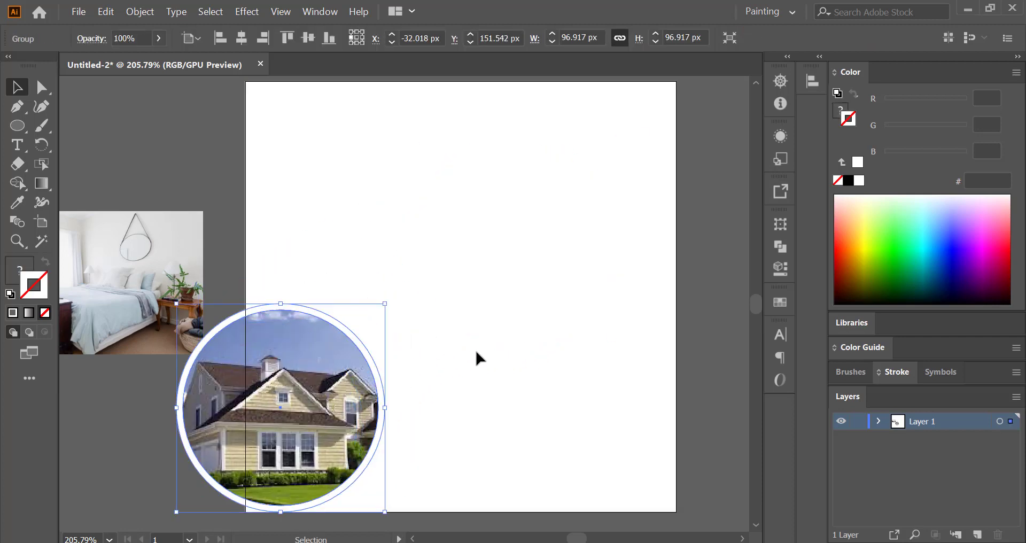
pyautogui.moveTo(476, 352); pyautogui.dragTo(579, 348)
pyautogui.moveTo(405, 405); pyautogui.dragTo(565, 359)
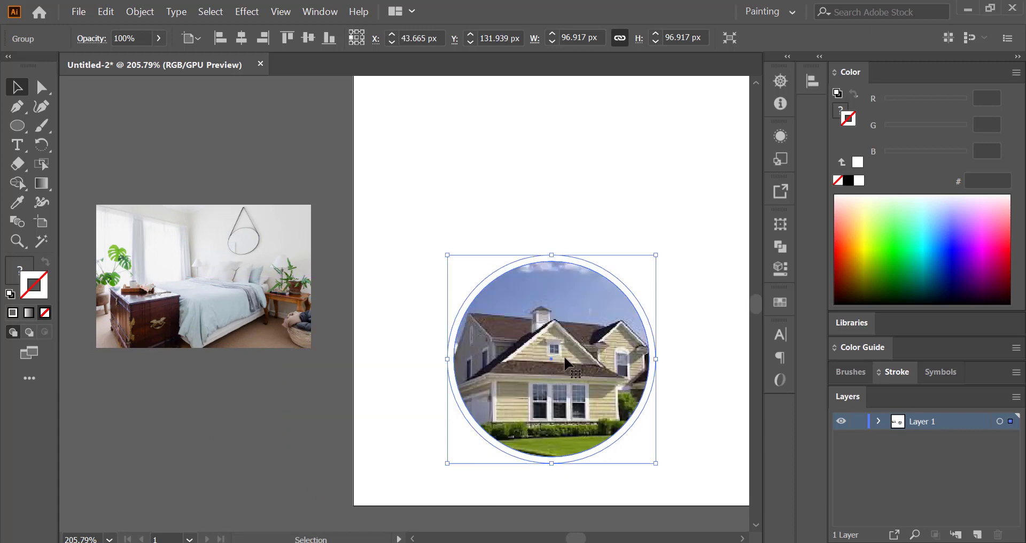
pyautogui.moveTo(249, 285); pyautogui.dragTo(259, 252)
pyautogui.moveTo(528, 385); pyautogui.dragTo(358, 382)
pyautogui.moveTo(613, 317); pyautogui.dragTo(477, 363)
pyautogui.moveTo(275, 395); pyautogui.dragTo(179, 375)
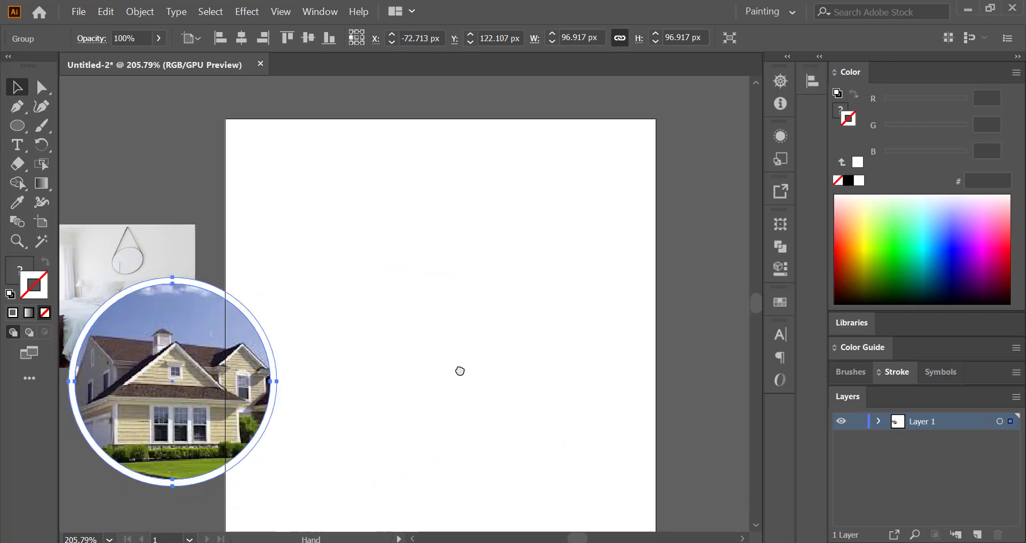
pyautogui.moveTo(458, 371); pyautogui.dragTo(494, 360)
# - Draw a large circle nearly as wide as the artboard, extending past the artboard's top and right edges
pyautogui.click(17, 125)
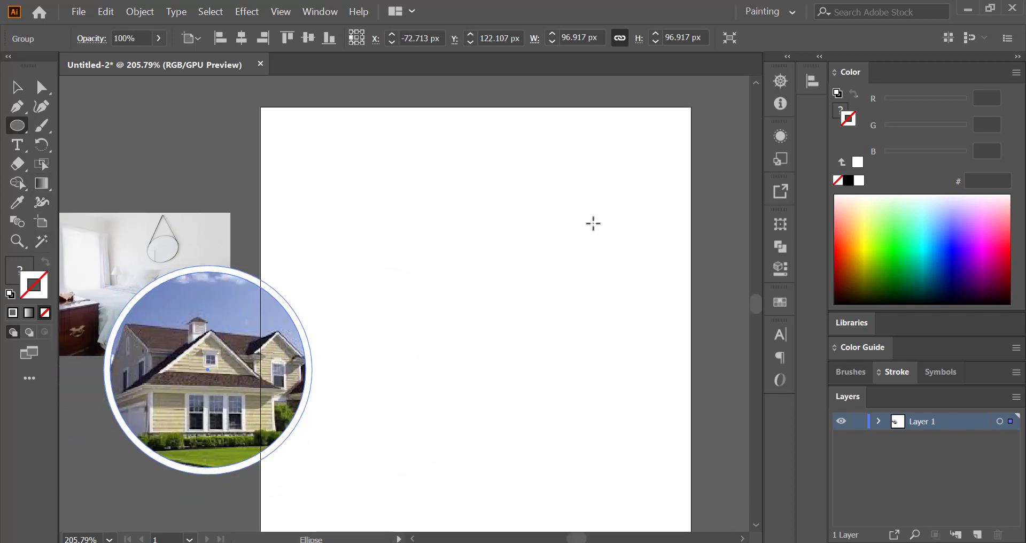
pyautogui.moveTo(555, 217)
pyautogui.mouseDown()
pyautogui.moveTo(746, 384)
pyautogui.moveTo(744, 406)
pyautogui.mouseUp()
pyautogui.moveTo(616, 316); pyautogui.dragTo(591, 265)
pyautogui.click(17, 87)
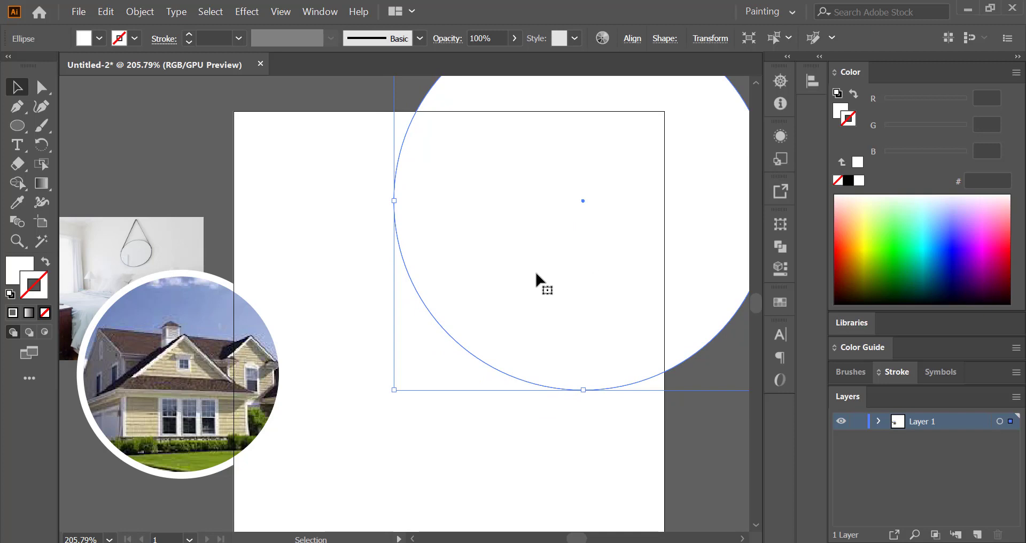
# - Fill the large circle with the brown sampled from the house photo's roof using the Eyedropper
pyautogui.click(17, 203)
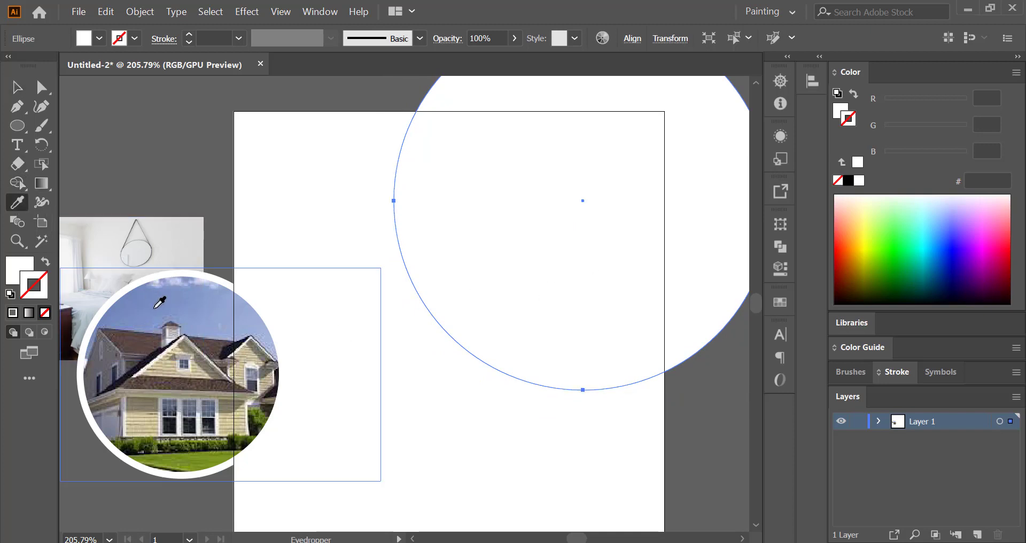
pyautogui.click(133, 340)
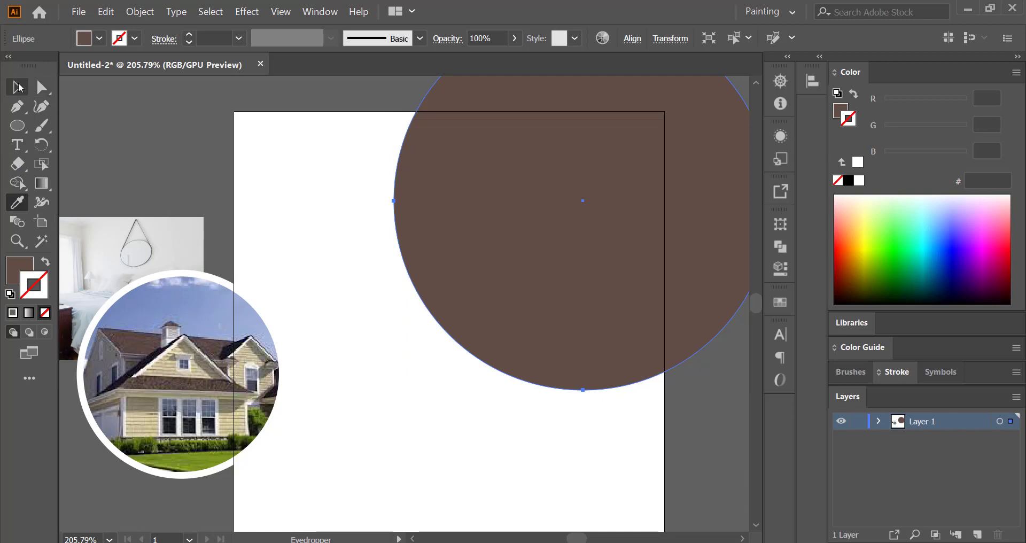
pyautogui.click(17, 87)
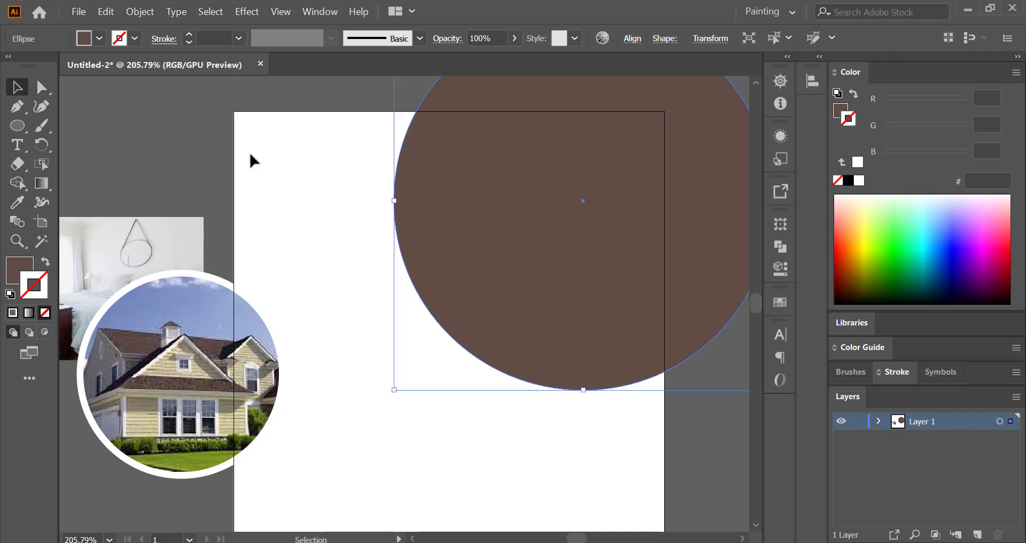
# - Set the large brown circle's opacity to 95% and clear the selection
pyautogui.click(514, 39)
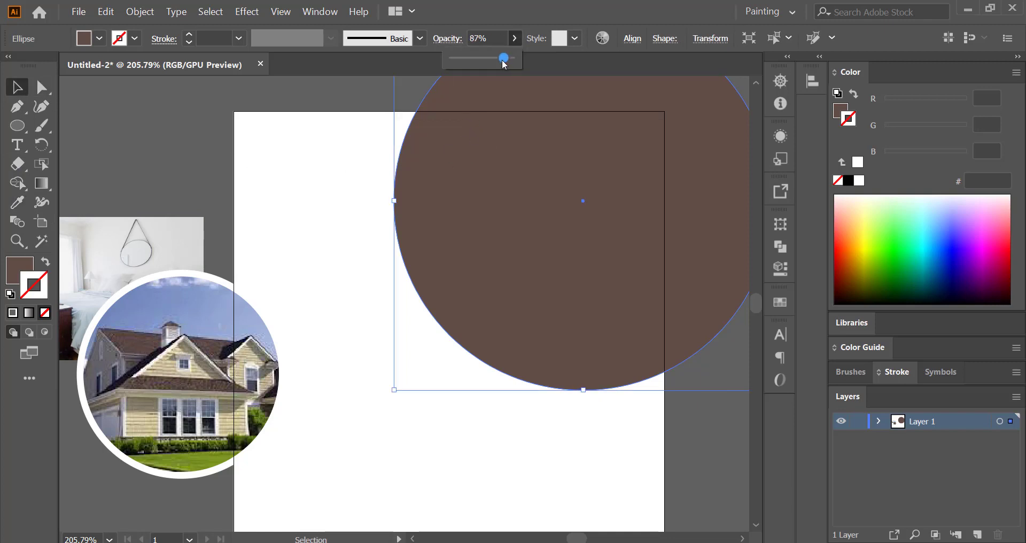
pyautogui.moveTo(502, 65); pyautogui.dragTo(499, 66)
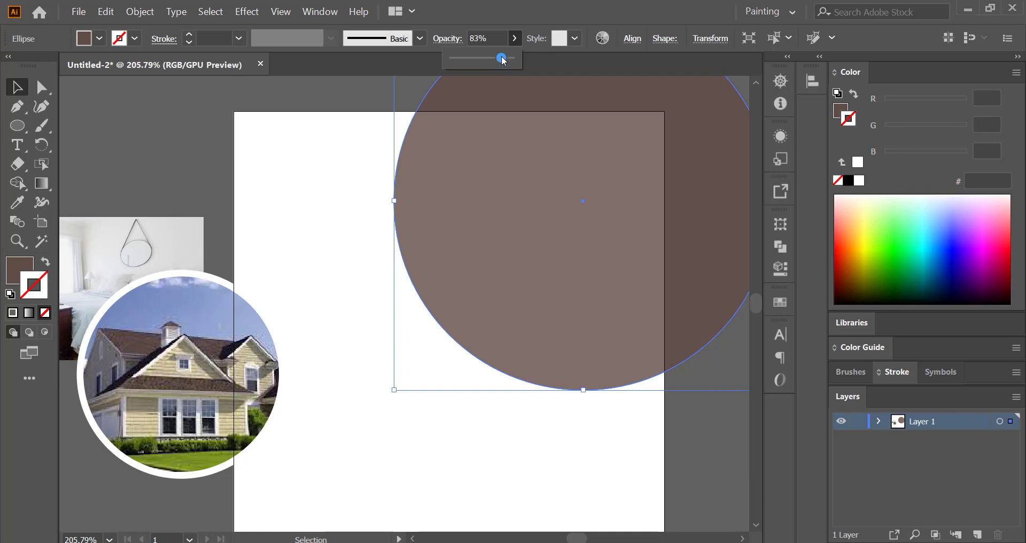
pyautogui.moveTo(507, 61); pyautogui.dragTo(502, 60)
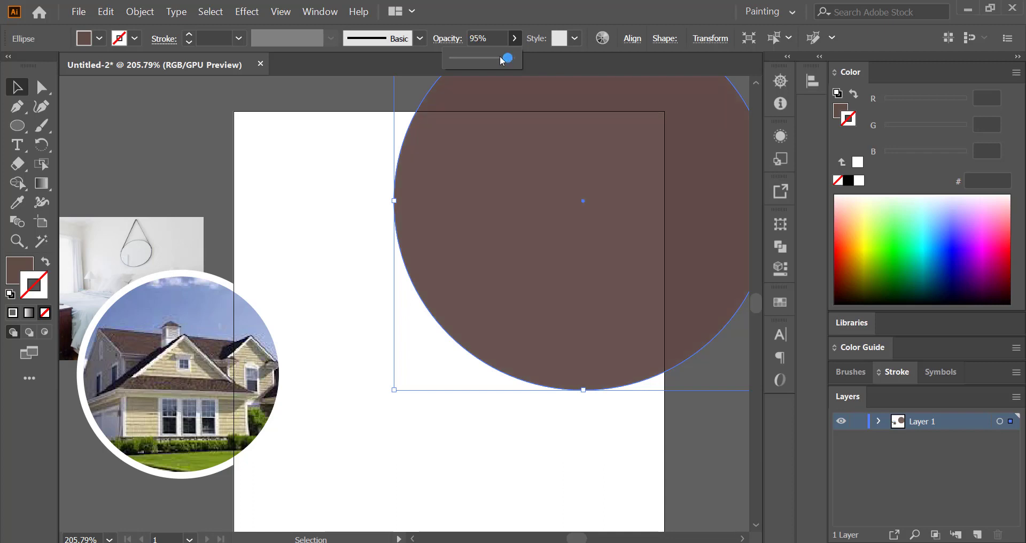
pyautogui.click(178, 110)
# - Unlock all locked objects so the white background rectangle can be edited
pyautogui.moveTo(478, 162); pyautogui.dragTo(436, 190)
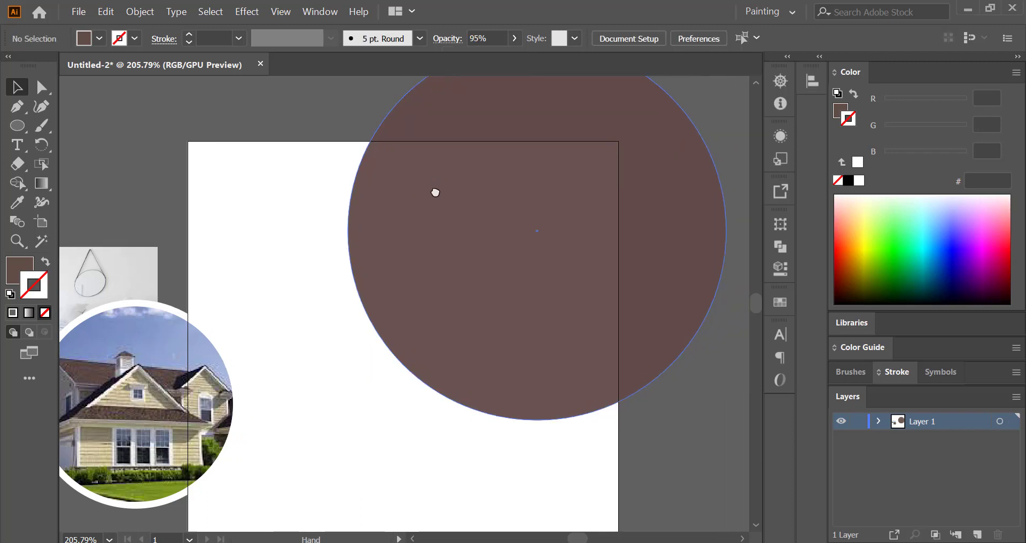
pyautogui.click(140, 12)
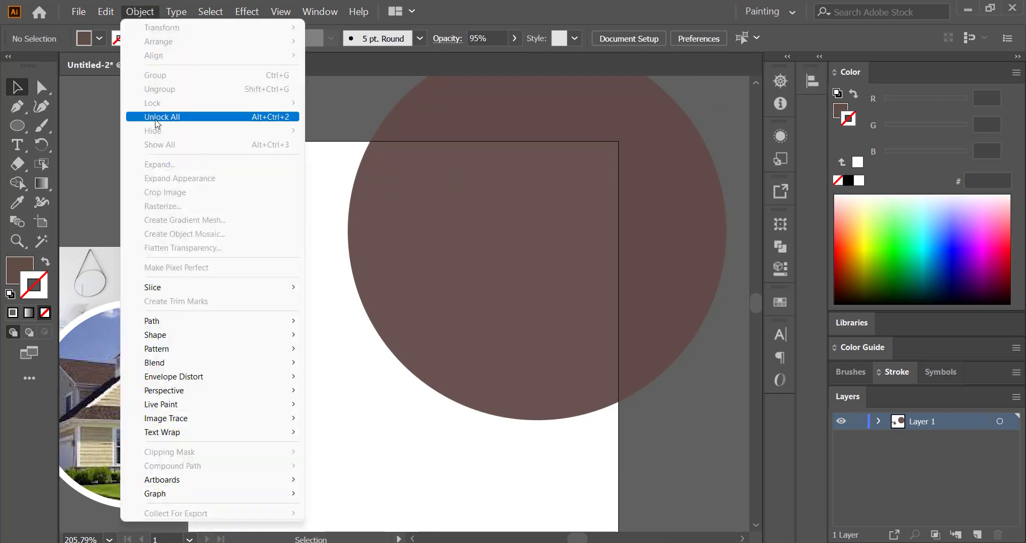
pyautogui.click(241, 117)
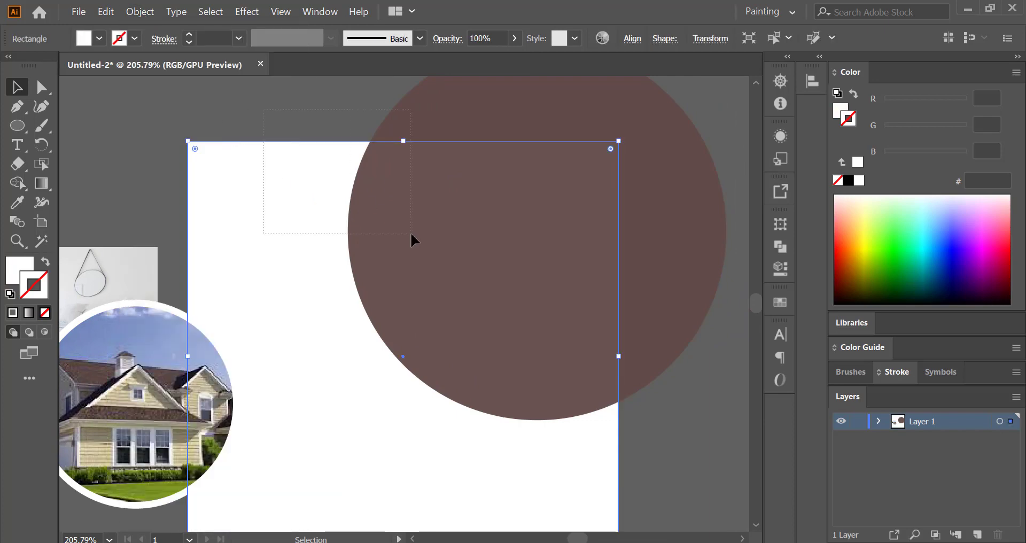
# - Trim away the part of the large brown circle outside the white background rectangle with the Shape Builder, and clear the selection
pyautogui.moveTo(264, 109); pyautogui.dragTo(411, 234)
pyautogui.click(17, 183)
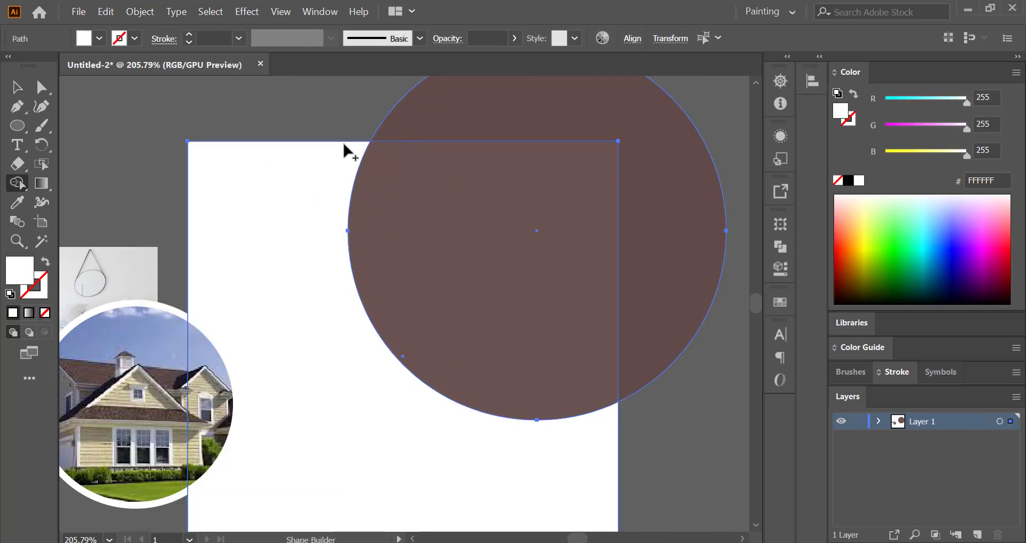
pyautogui.keyDown('alt'); pyautogui.click(448, 116); pyautogui.keyUp('alt')
pyautogui.press('v')
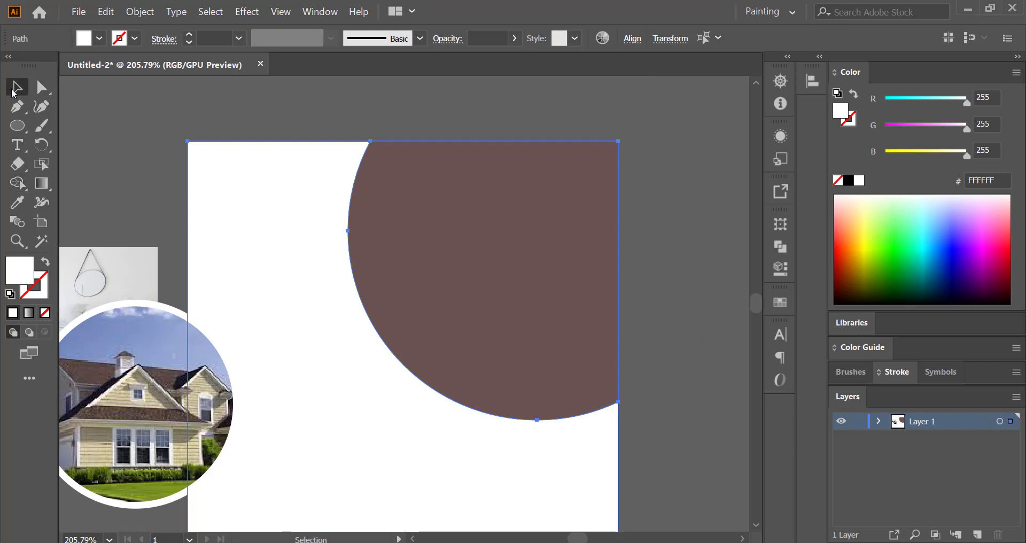
pyautogui.click(241, 111)
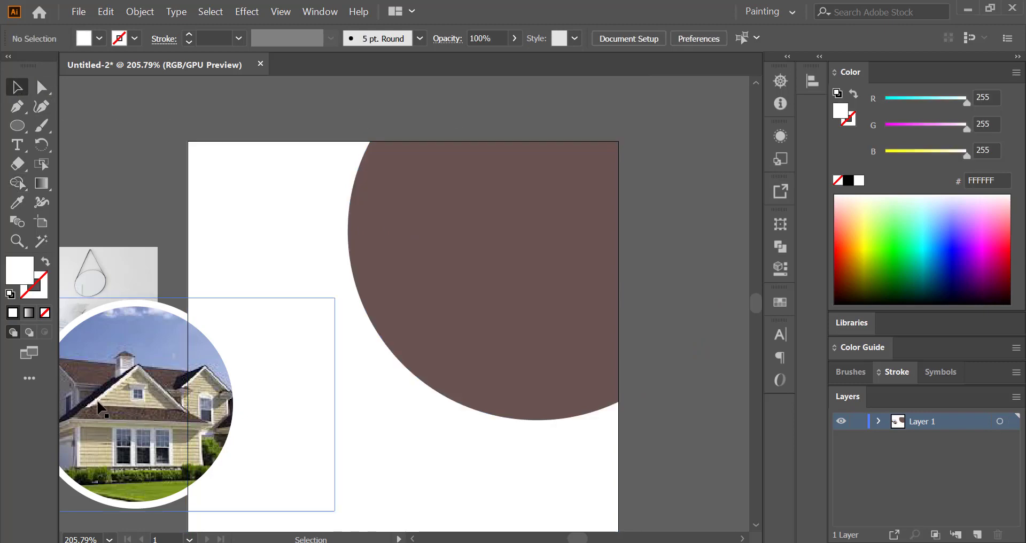
# - Move the framed house group onto the lower left part of the brown shape and bring it to the front
pyautogui.press('space')
pyautogui.moveTo(277, 421); pyautogui.dragTo(333, 375)
pyautogui.moveTo(172, 378); pyautogui.dragTo(495, 276)
pyautogui.rightClick(469, 293)
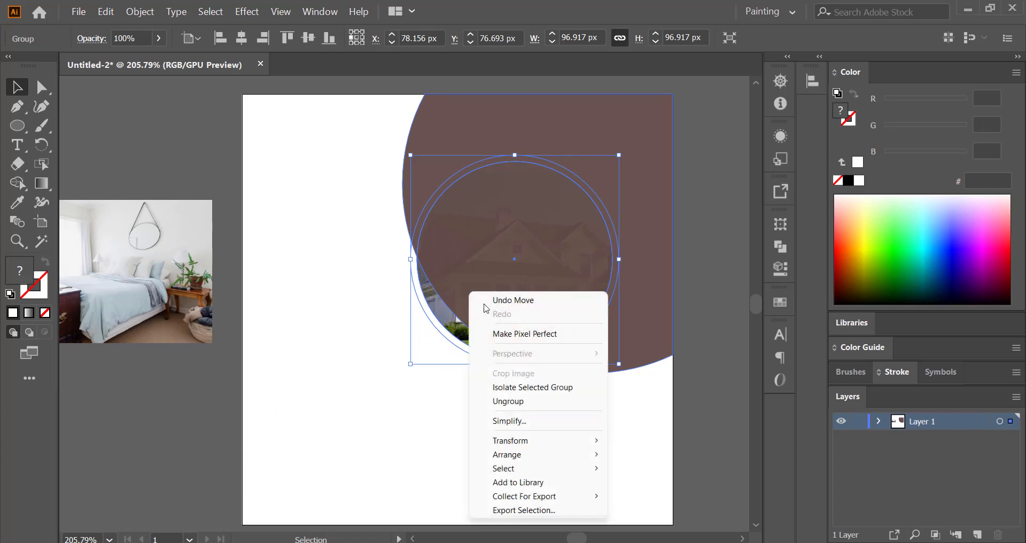
pyautogui.moveTo(521, 456)
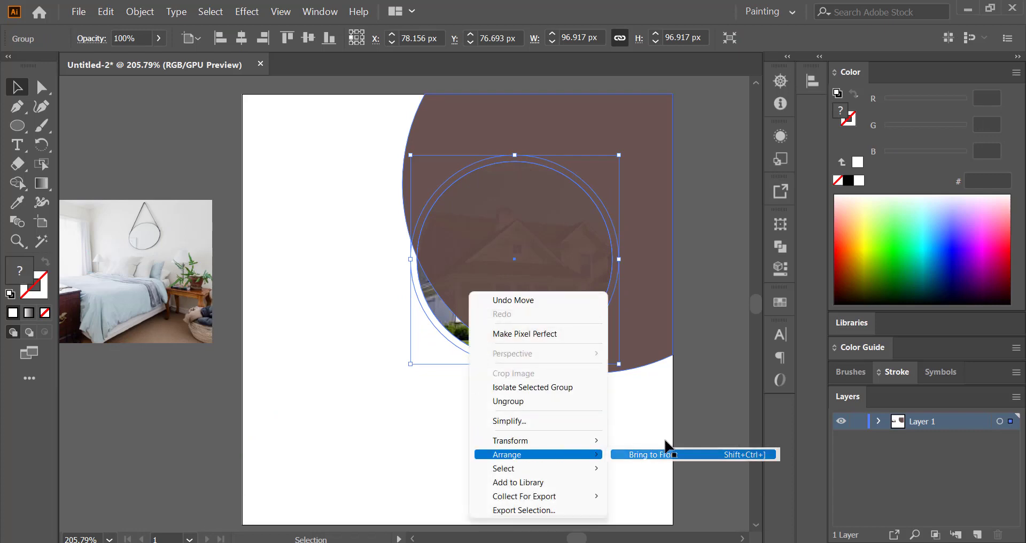
pyautogui.click(666, 450)
pyautogui.click(702, 301)
# - Shift the framed house group about 4 px left, so its frame meets the brown shape's left edge
pyautogui.scroll(-3, 566, 368)
pyautogui.hscroll(-1, 566, 369)
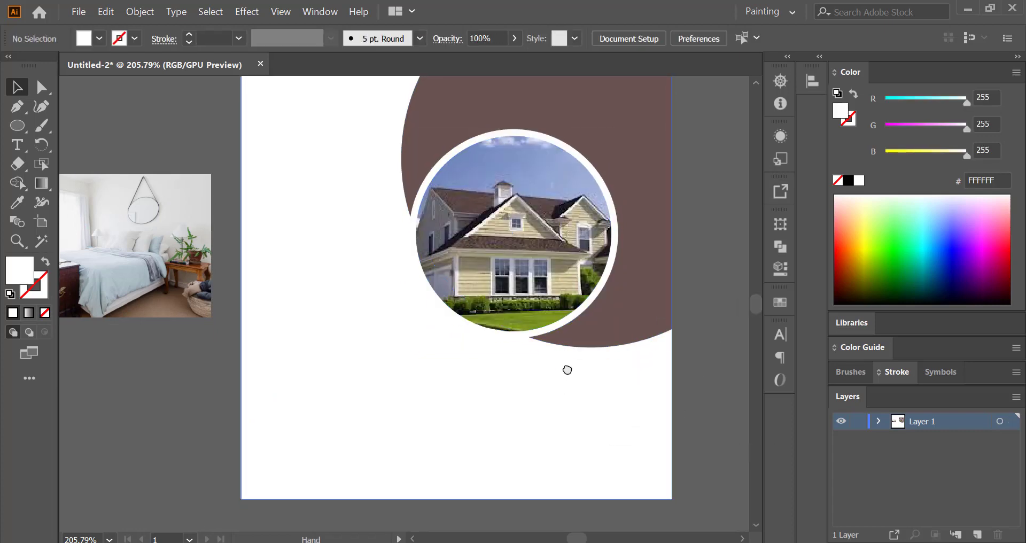
pyautogui.moveTo(532, 269); pyautogui.dragTo(524, 270)
pyautogui.hscroll(-2, 621, 355)
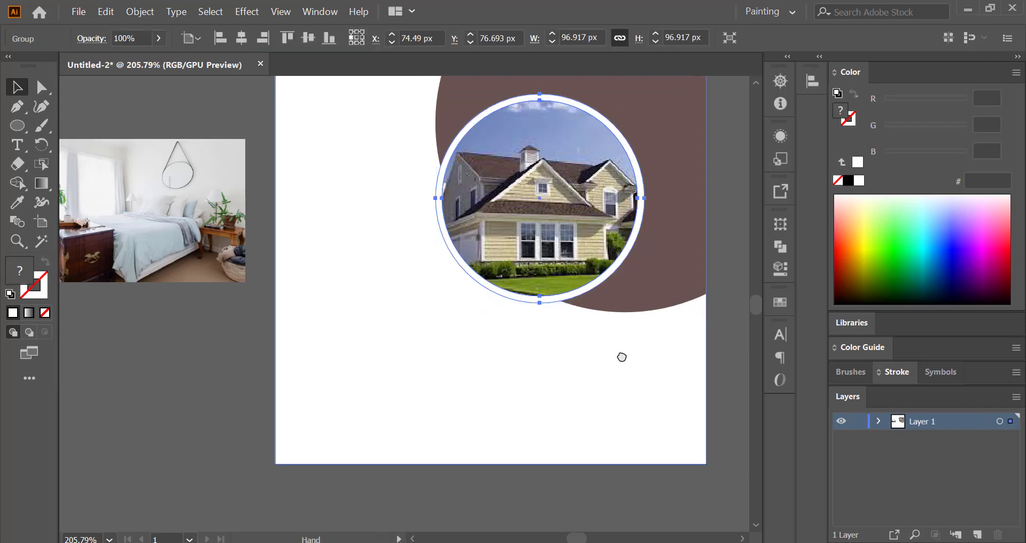
# - Move the bedroom photo over the artboard's lower left corner and enlarge it proportionally to about 126 px wide
pyautogui.moveTo(160, 220); pyautogui.dragTo(534, 353)
pyautogui.hscroll(3, 614, 385)
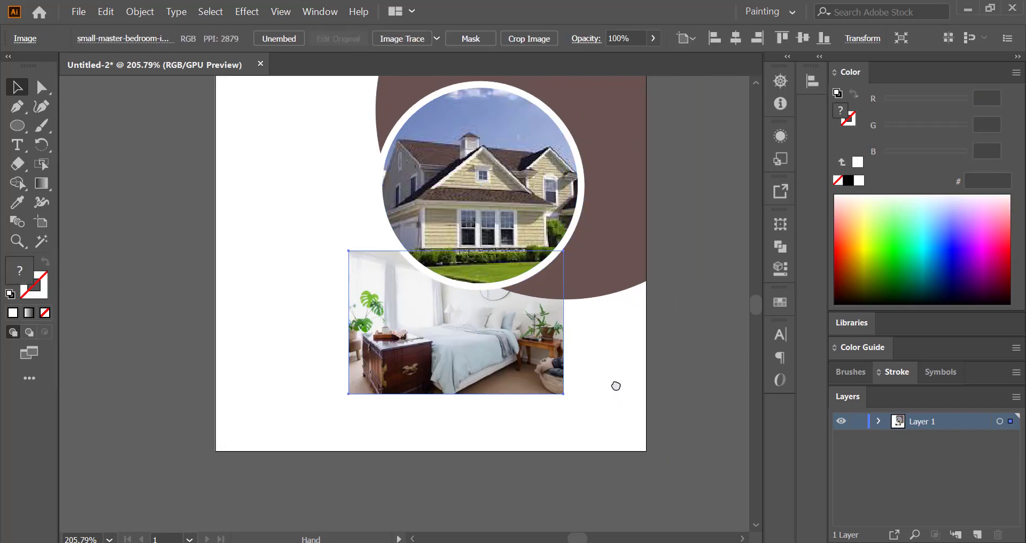
pyautogui.scroll(-1, 614, 372)
pyautogui.moveTo(466, 353); pyautogui.dragTo(320, 397)
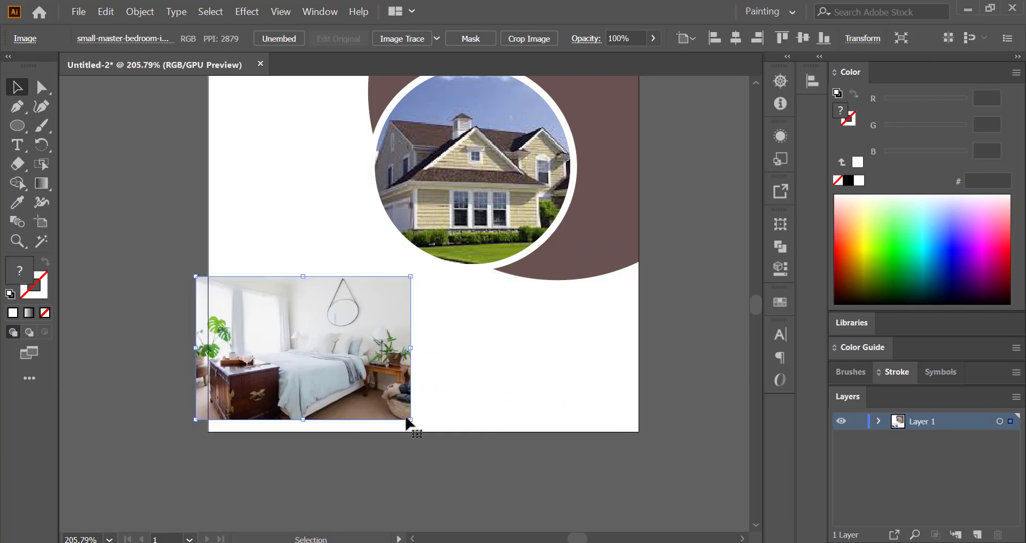
pyautogui.moveTo(409, 421); pyautogui.dragTo(439, 438)
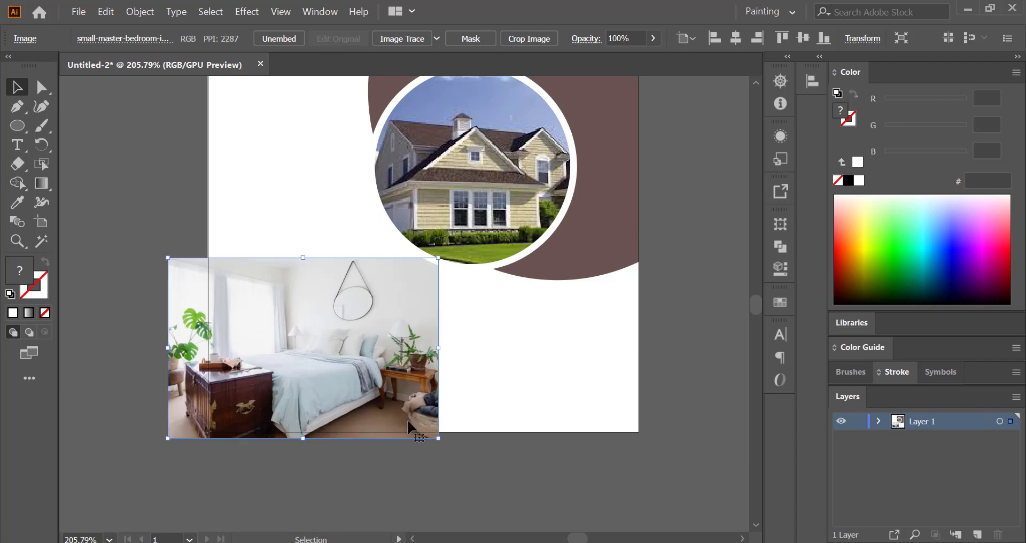
pyautogui.moveTo(333, 390); pyautogui.dragTo(289, 385)
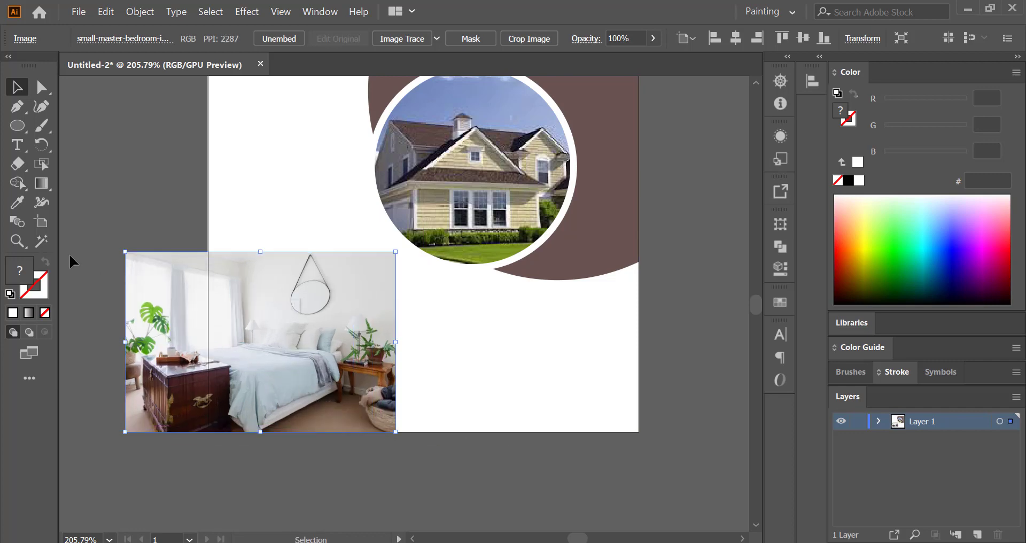
# - Draw a circle about 81 px in diameter over the left-centre part of the bedroom photo
pyautogui.click(23, 128)
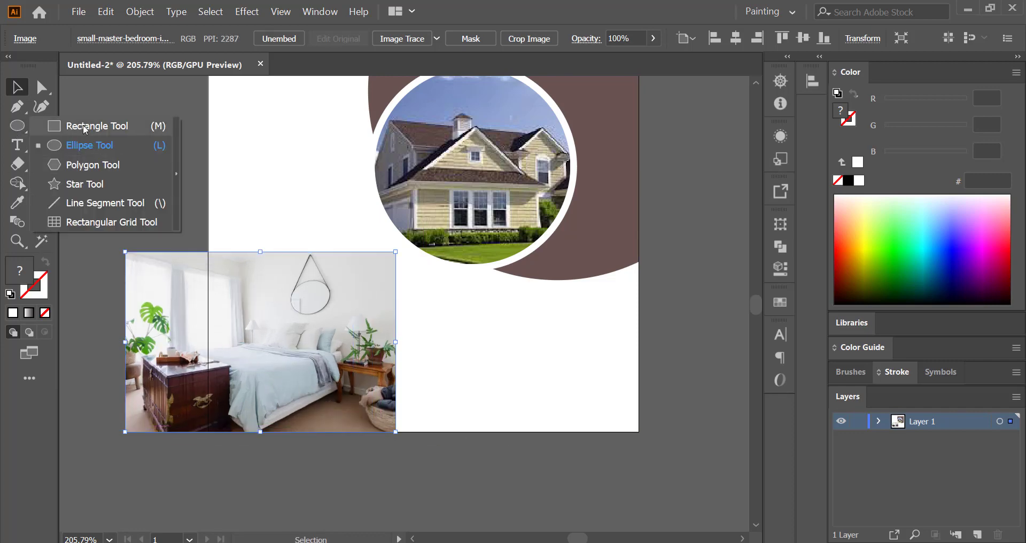
pyautogui.click(75, 144)
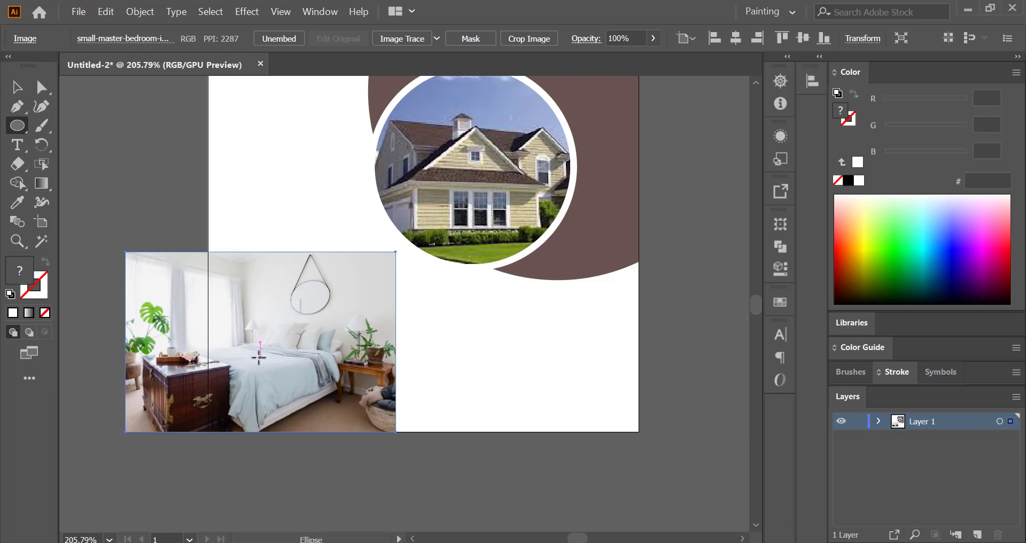
pyautogui.moveTo(246, 352); pyautogui.dragTo(332, 431)
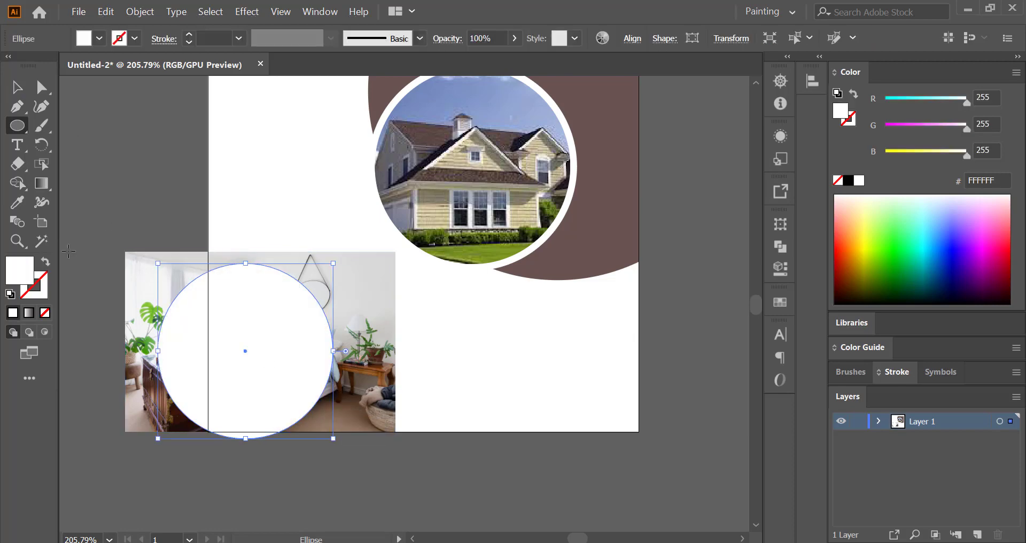
# - Give the circle no fill and an orange FF5D28 stroke, and move it so it fits within the bedroom photo's height
pyautogui.click(45, 263)
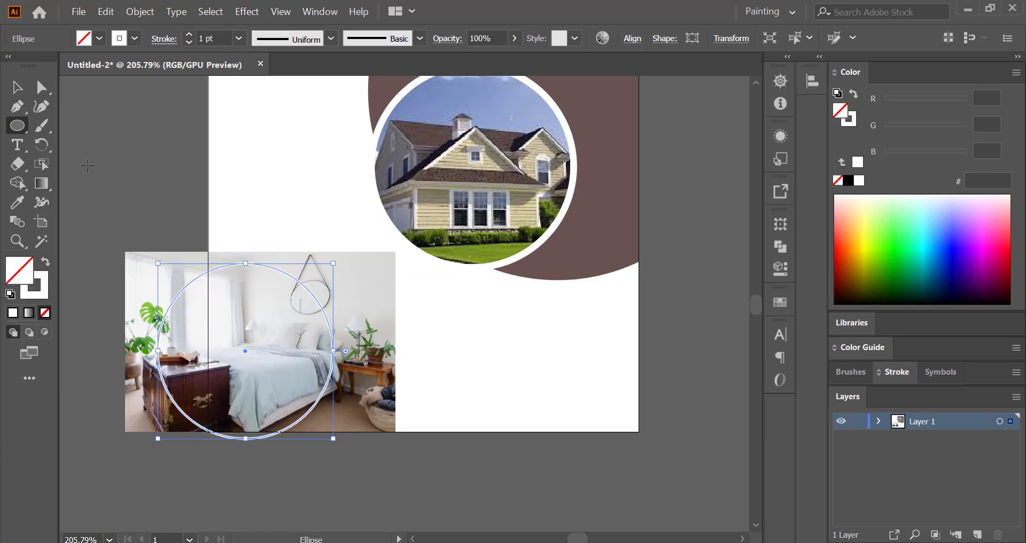
pyautogui.click(47, 280)
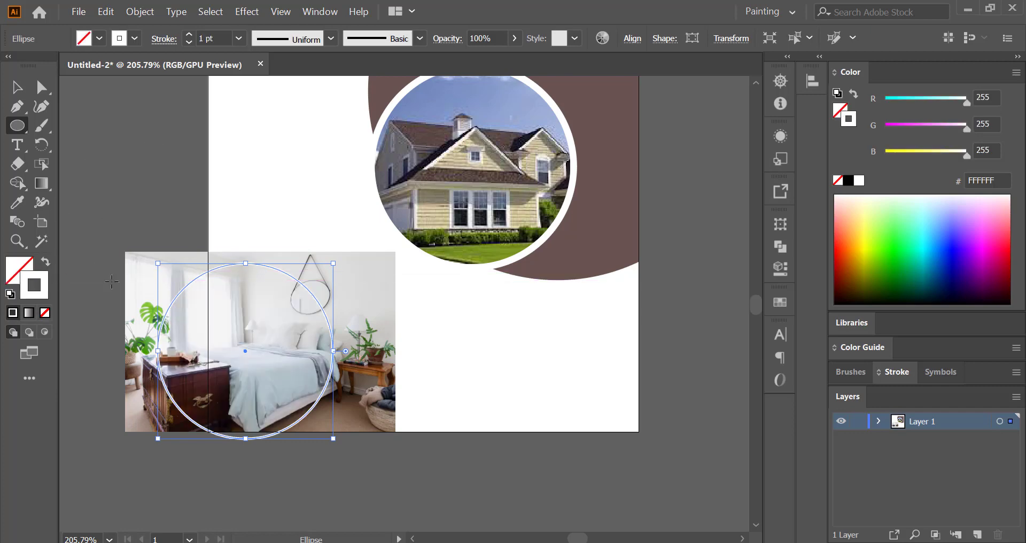
pyautogui.click(842, 238)
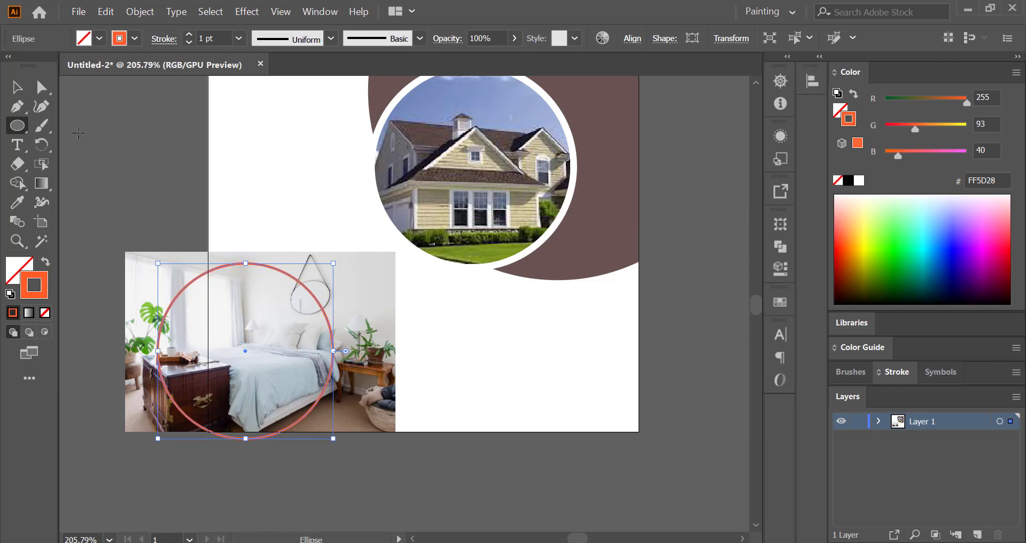
pyautogui.press('v')
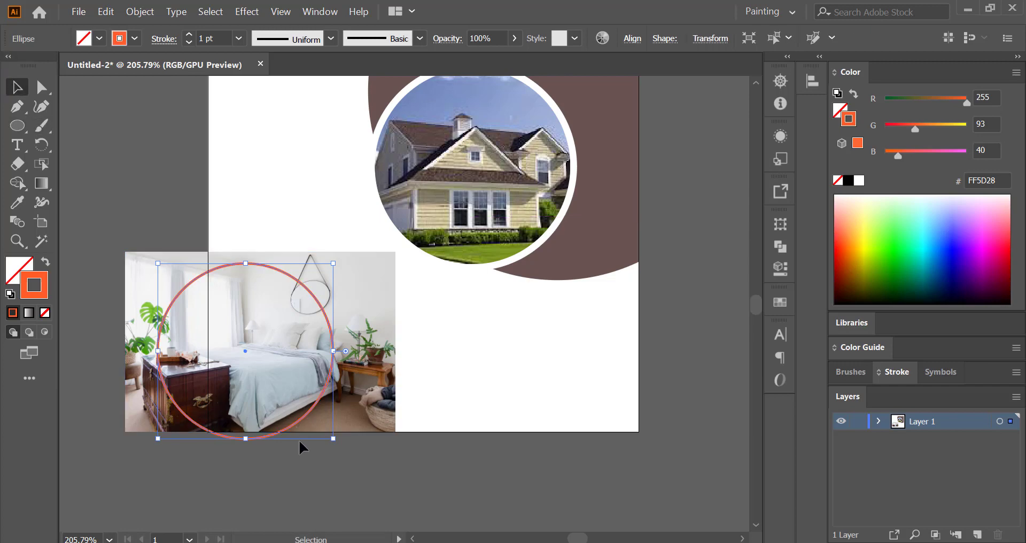
pyautogui.moveTo(296, 419); pyautogui.dragTo(285, 413)
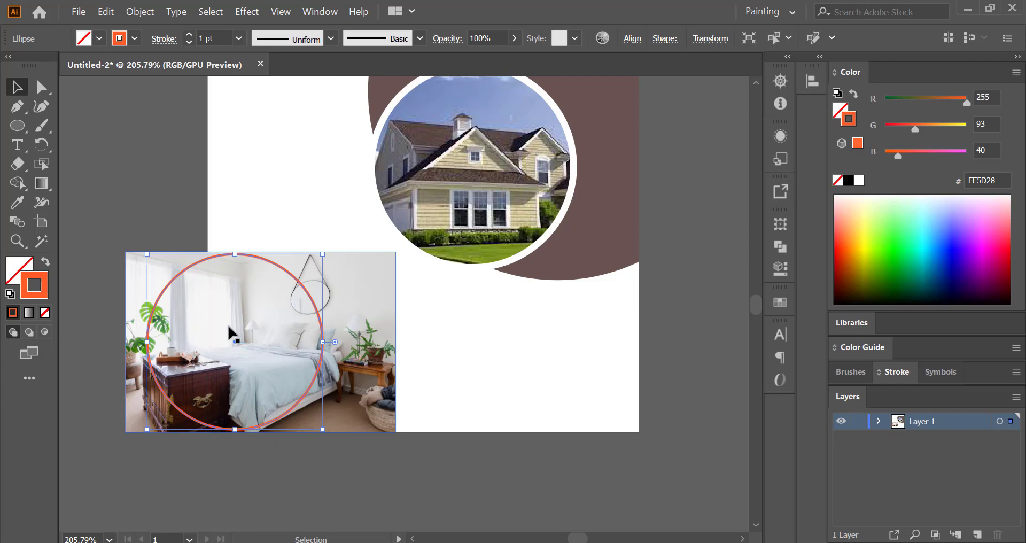
# - Swap the circle's stroke colour to its fill, and make it a clipping mask for the bedroom photo
pyautogui.click(45, 263)
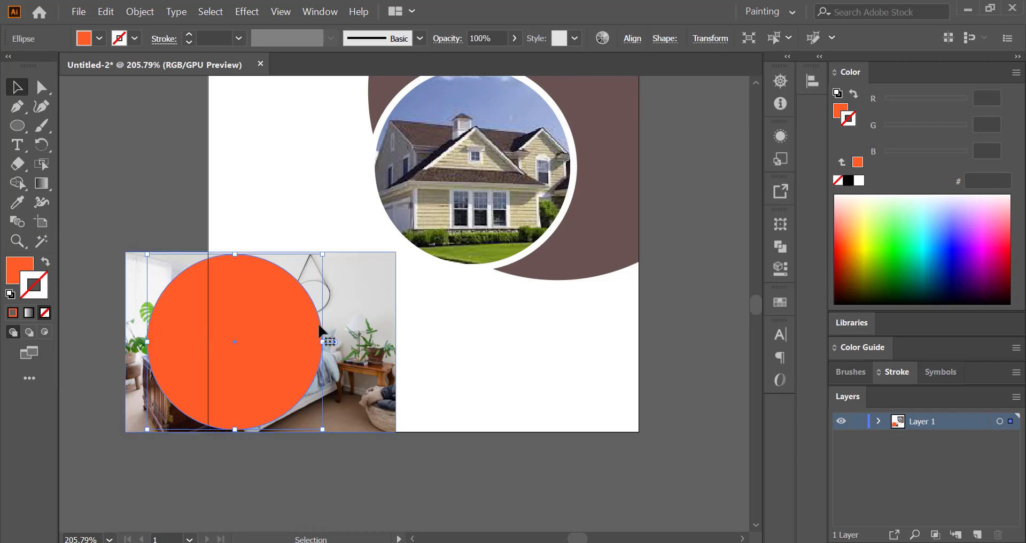
pyautogui.keyDown('shift'); pyautogui.click(351, 323); pyautogui.keyUp('shift')
pyautogui.rightClick(351, 323)
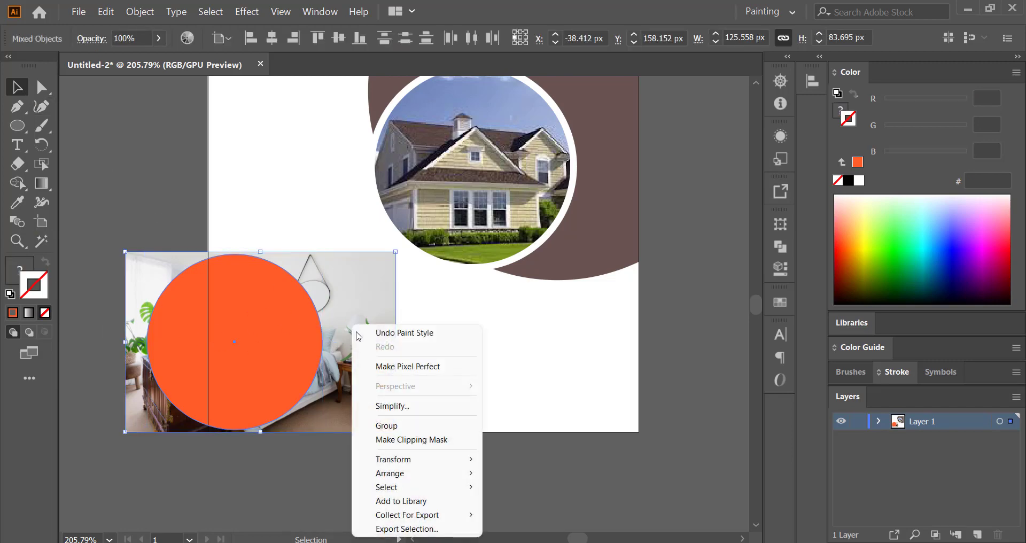
pyautogui.click(397, 439)
pyautogui.click(378, 458)
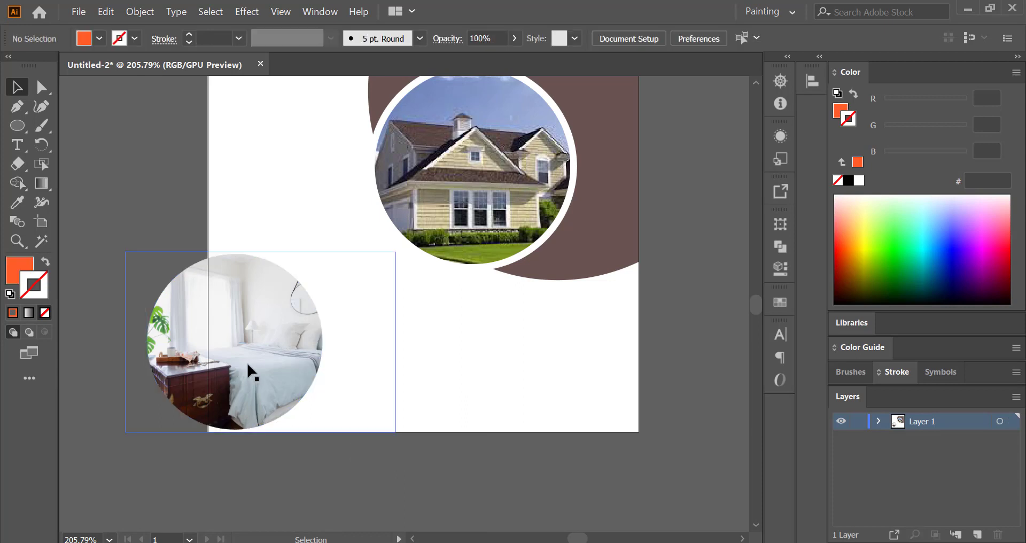
# - Move the circular bedroom photo off the artboard into the empty area beyond its lower left side
pyautogui.moveTo(251, 370); pyautogui.dragTo(275, 366)
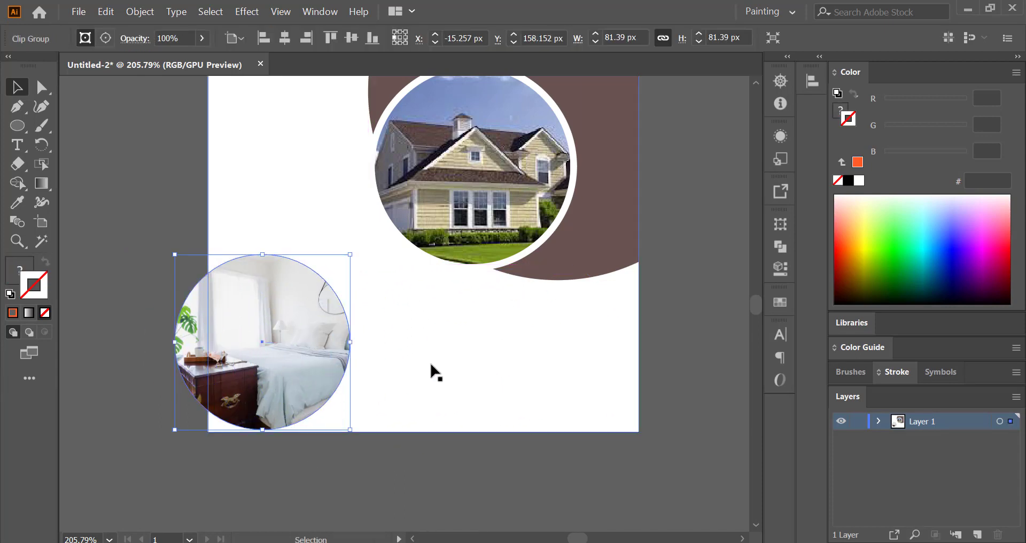
pyautogui.moveTo(436, 372); pyautogui.dragTo(530, 367)
pyautogui.hotkey('ctrl', 'z')
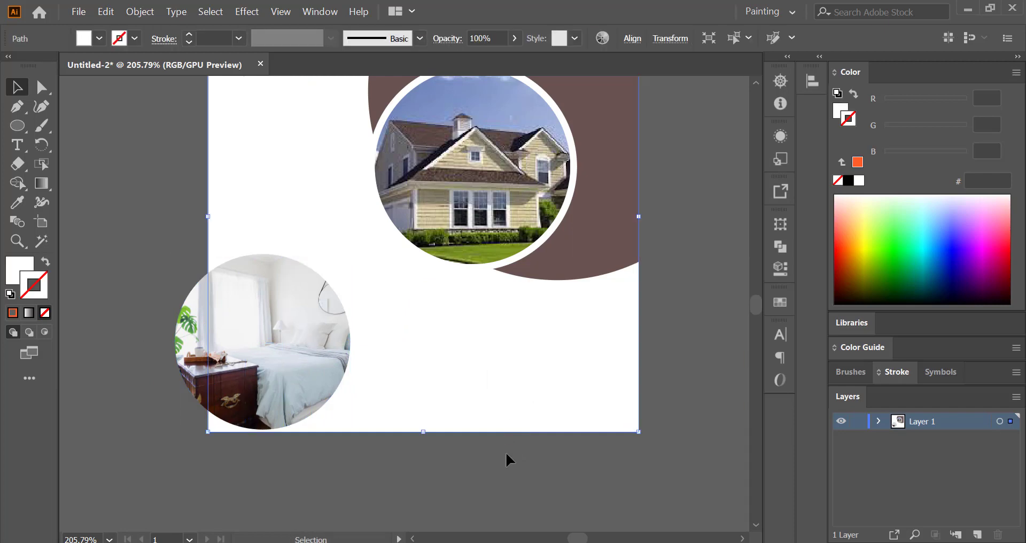
pyautogui.click(321, 362)
pyautogui.moveTo(321, 363); pyautogui.dragTo(522, 392)
pyautogui.moveTo(416, 396); pyautogui.dragTo(332, 390)
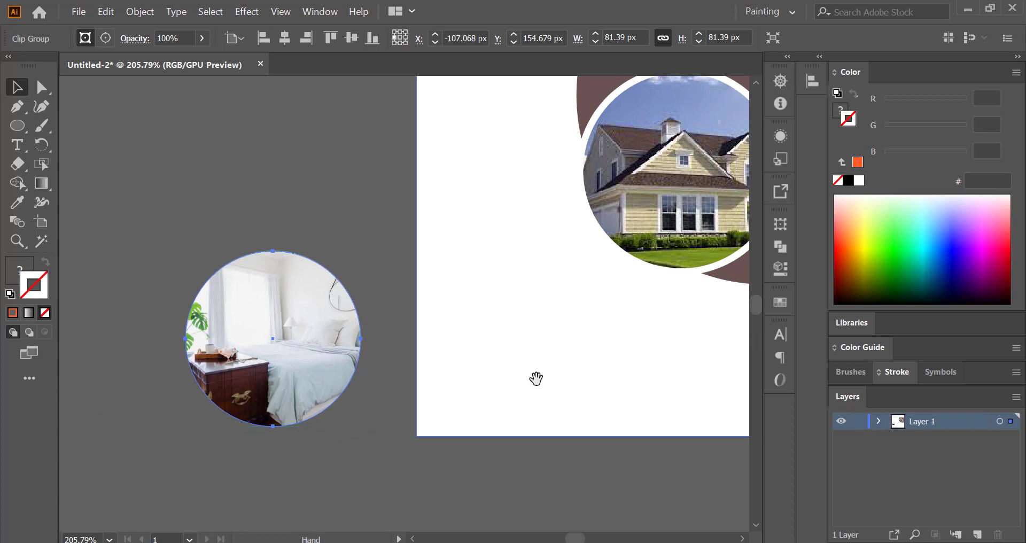
pyautogui.moveTo(534, 378); pyautogui.dragTo(497, 373)
# - Draw a concentric circle slightly larger than the circular bedroom photo, with no fill and a 3 pt white stroke
pyautogui.press('l')
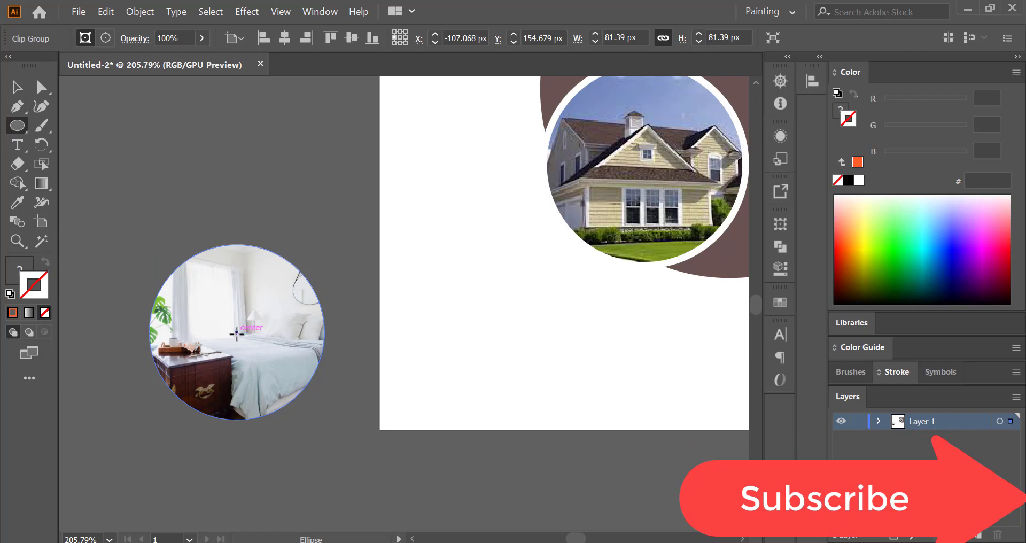
pyautogui.moveTo(236, 333)
pyautogui.mouseDown()
pyautogui.moveTo(298, 394)
pyautogui.moveTo(300, 423)
pyautogui.mouseUp()
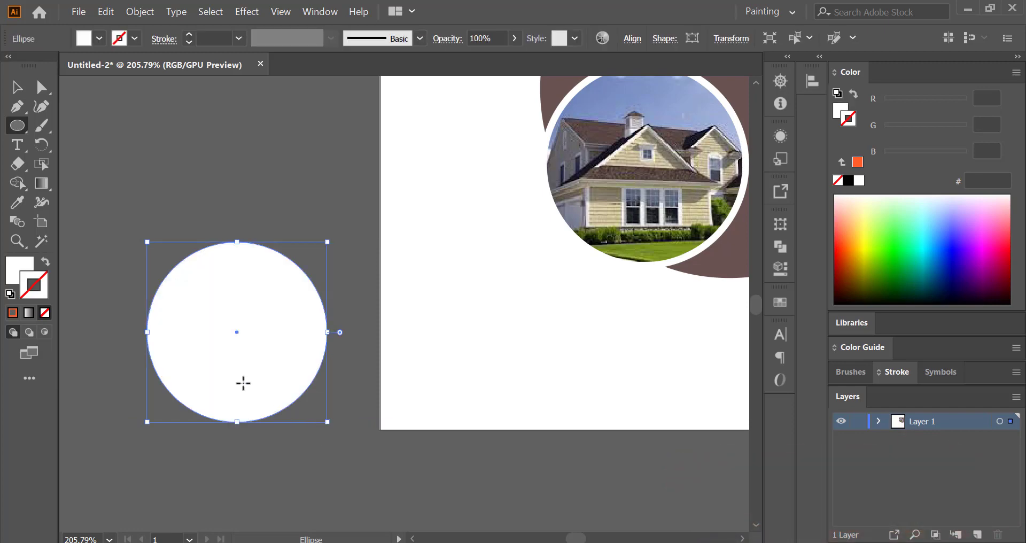
pyautogui.click(45, 265)
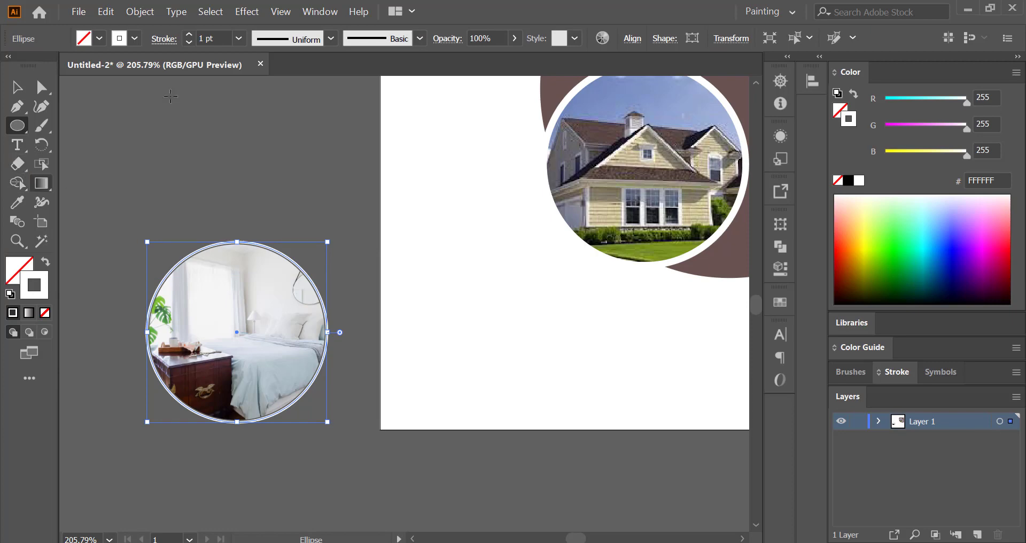
pyautogui.click(189, 36)
pyautogui.click(188, 35)
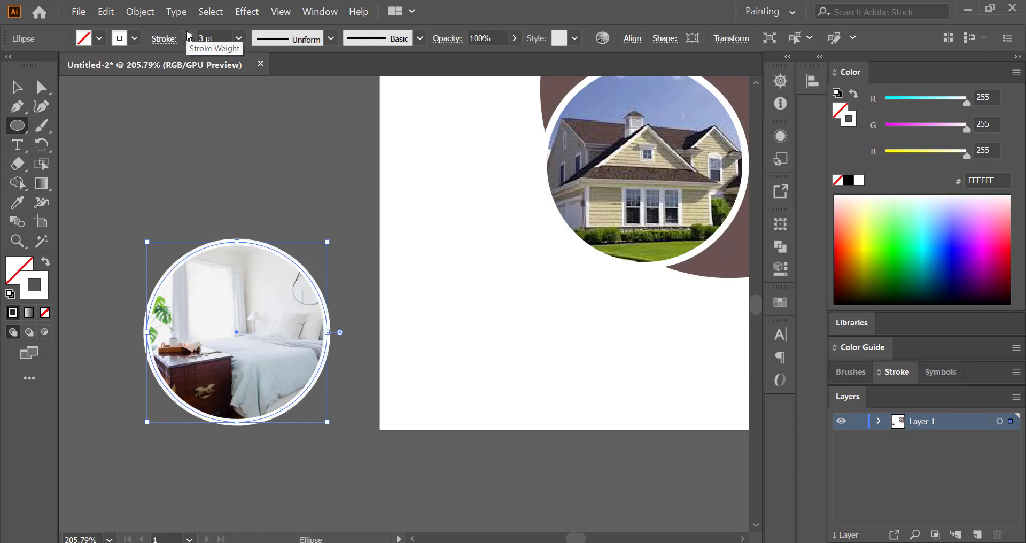
pyautogui.click(189, 35)
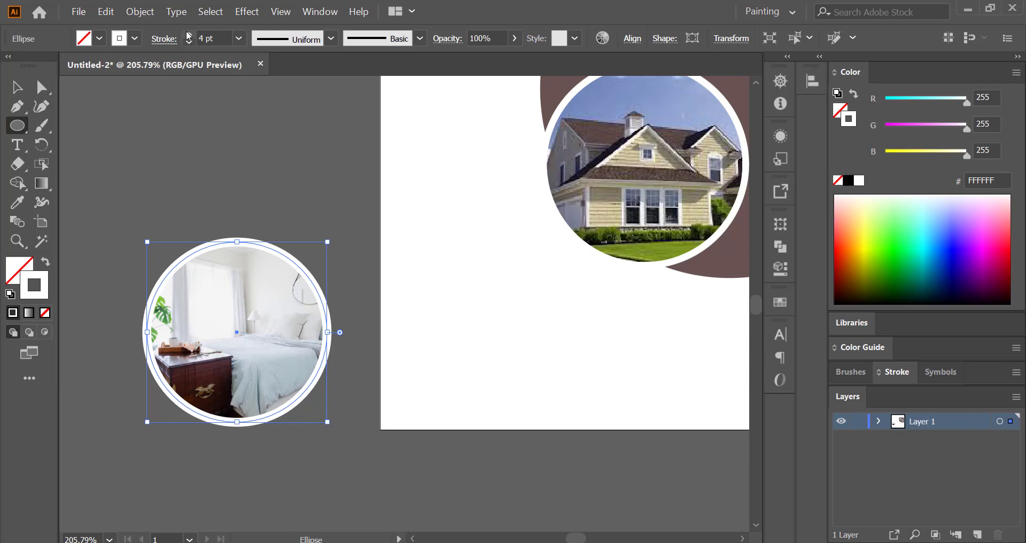
pyautogui.click(188, 43)
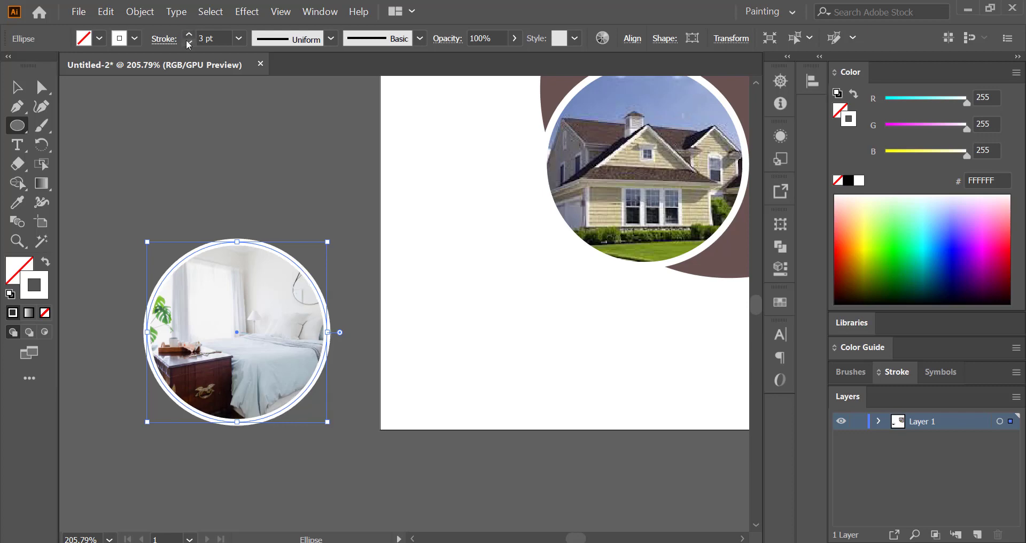
# - Expand the white ring's fill and stroke, and recolour it dark brown sampled from the dresser in the bedroom photo
pyautogui.click(140, 11)
pyautogui.click(166, 166)
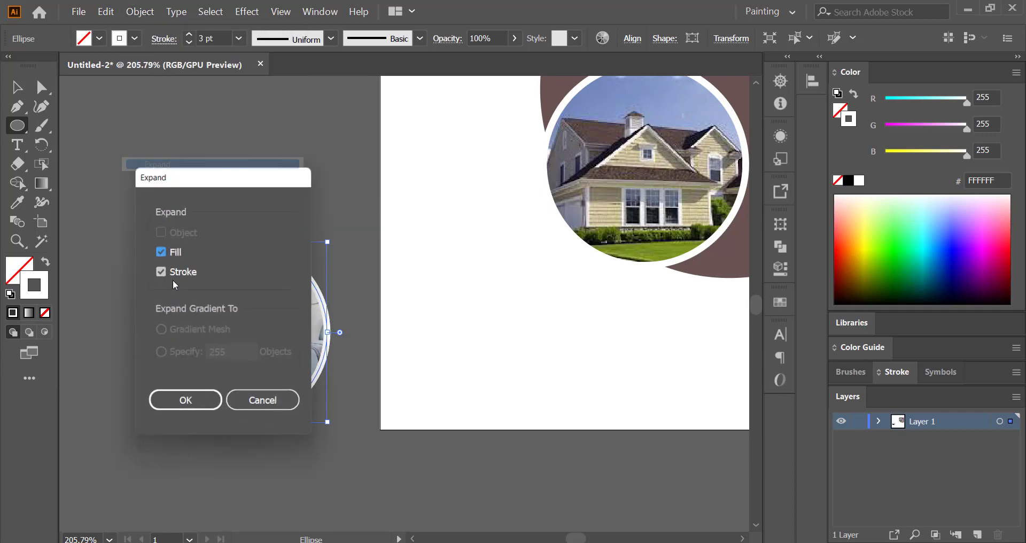
pyautogui.click(172, 405)
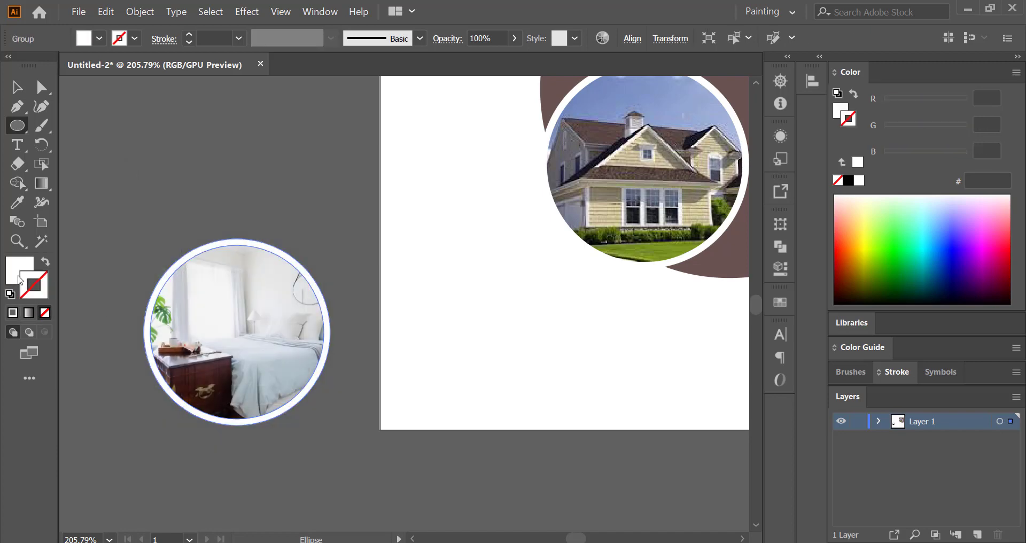
pyautogui.click(21, 202)
pyautogui.click(191, 343)
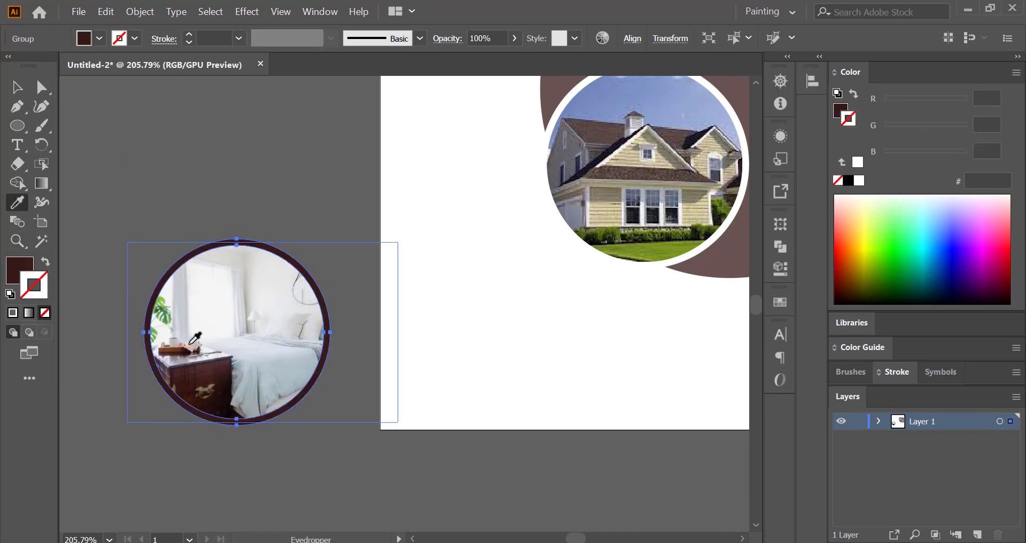
pyautogui.click(16, 86)
pyautogui.click(147, 171)
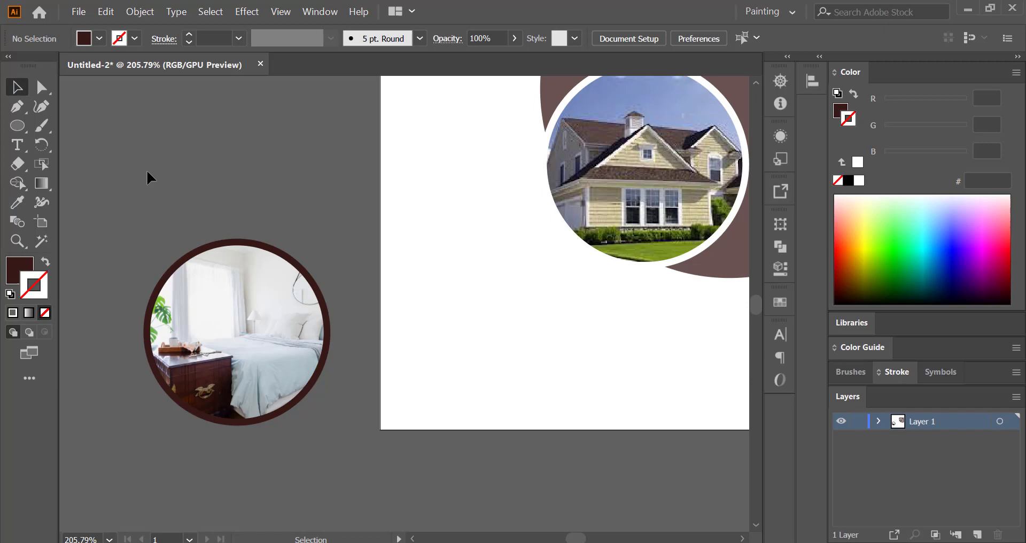
# - Group the dark brown ring with the bedroom photo, and draw a concentric circle matching the ring's outer edge
pyautogui.click(241, 376)
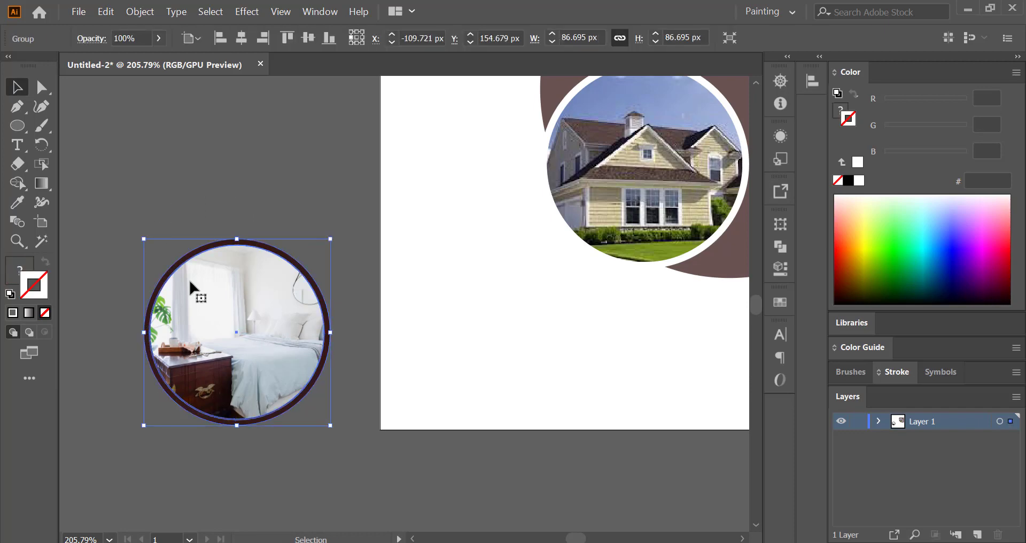
pyautogui.click(17, 125)
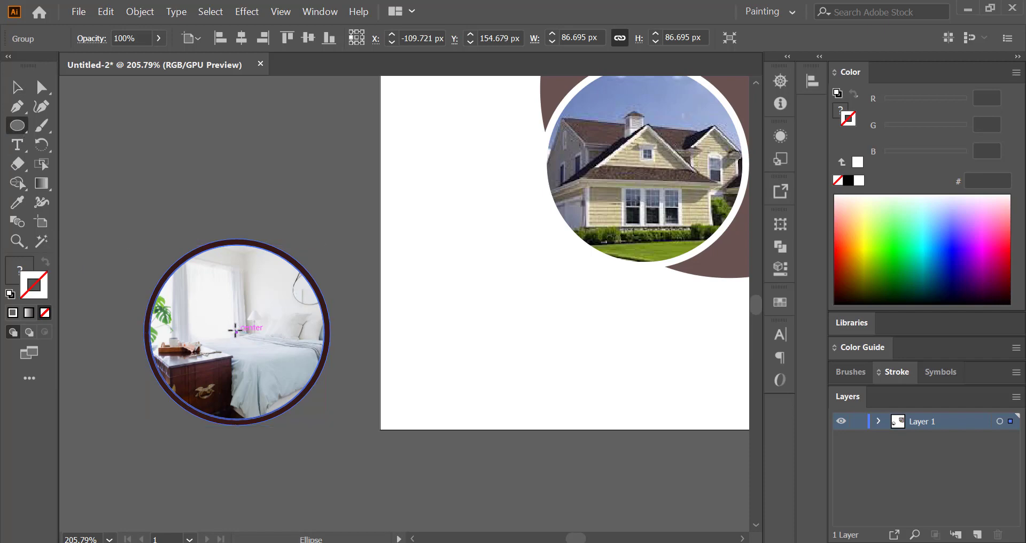
pyautogui.moveTo(236, 330); pyautogui.dragTo(299, 426)
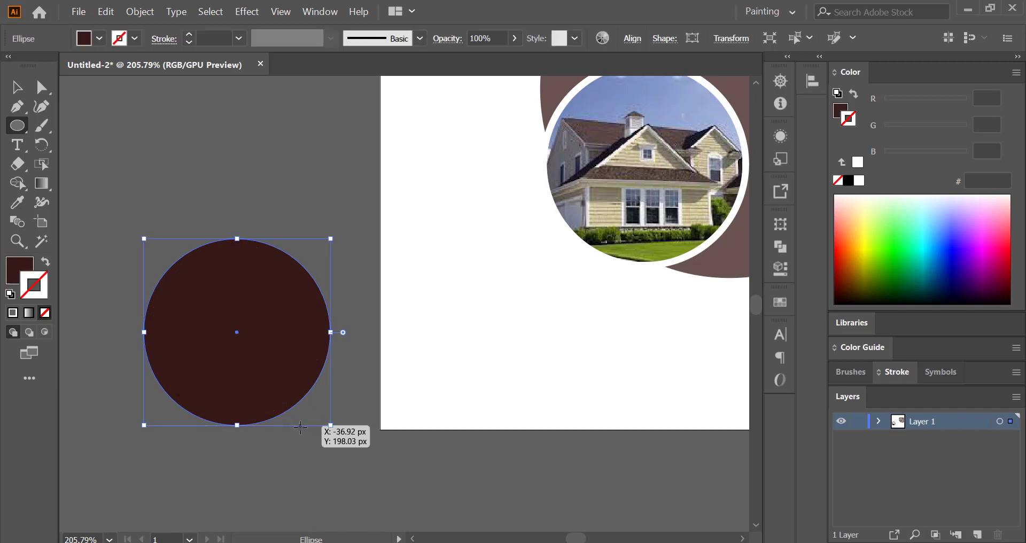
# - Give the new circle no fill and a 1 pt stroke in white sampled from the artboard
pyautogui.click(45, 262)
pyautogui.click(17, 202)
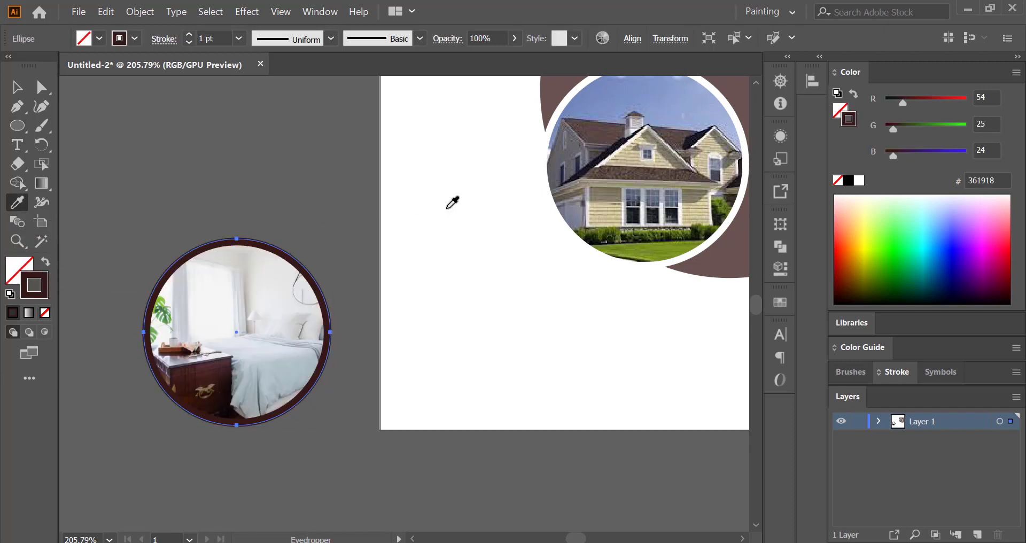
pyautogui.click(189, 34)
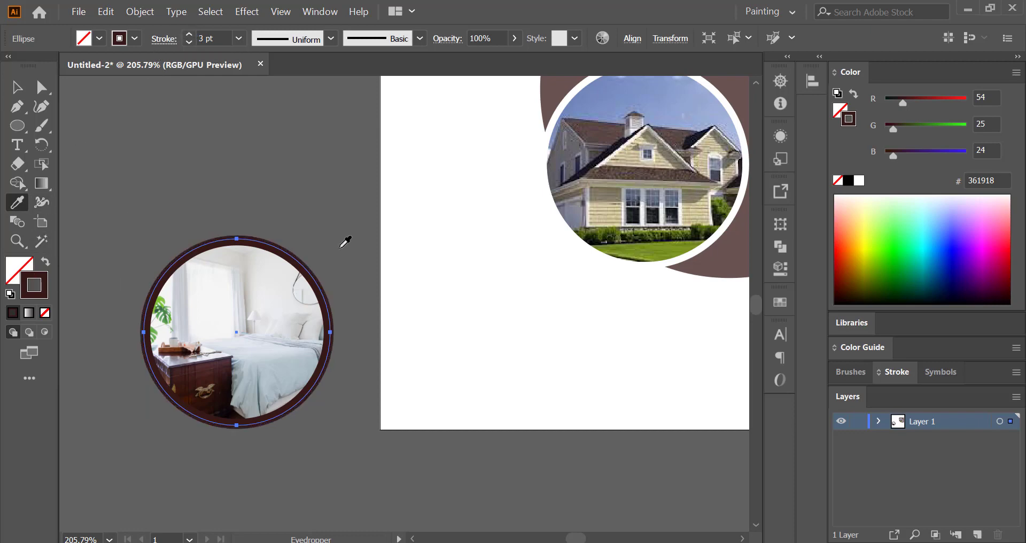
pyautogui.click(426, 223)
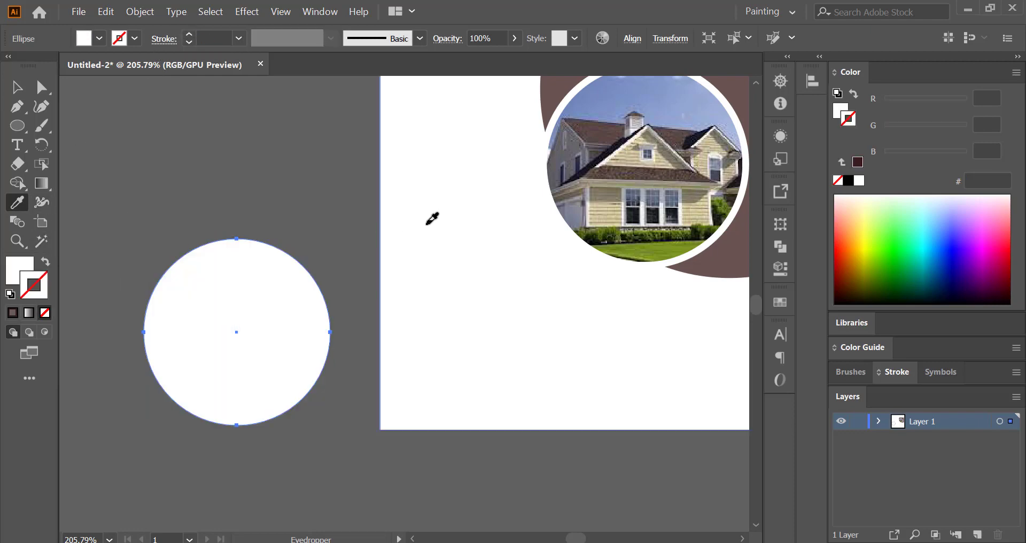
pyautogui.click(44, 265)
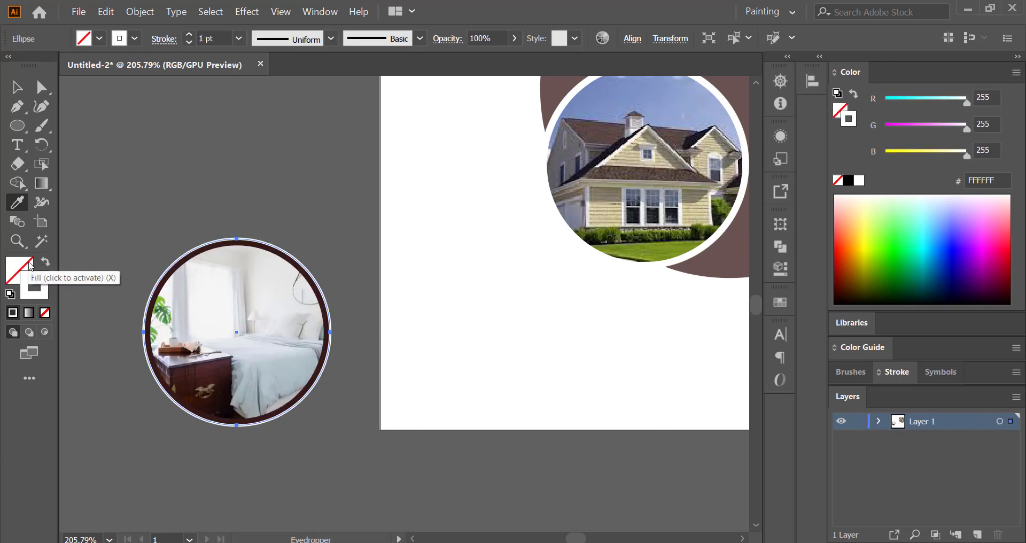
pyautogui.press('x')
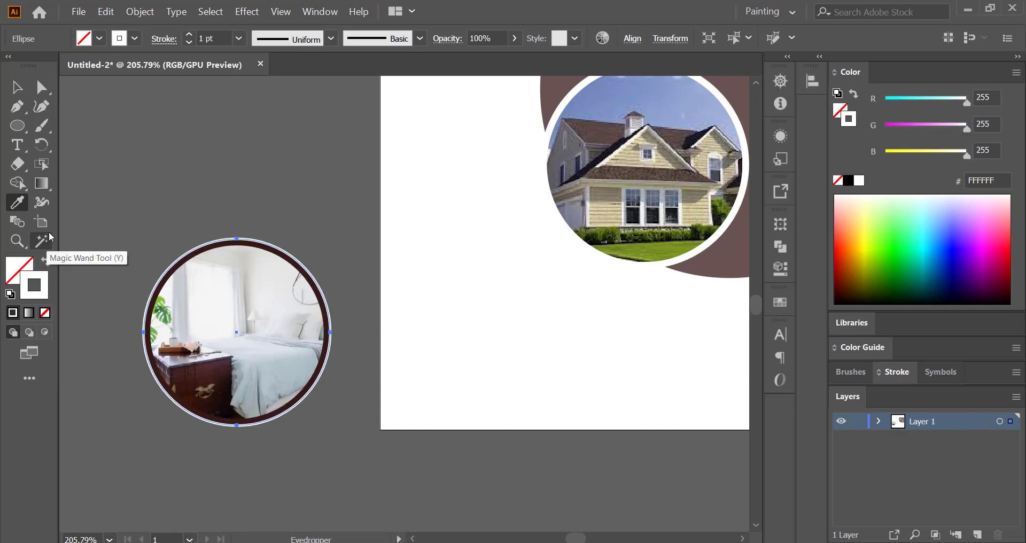
pyautogui.click(189, 35)
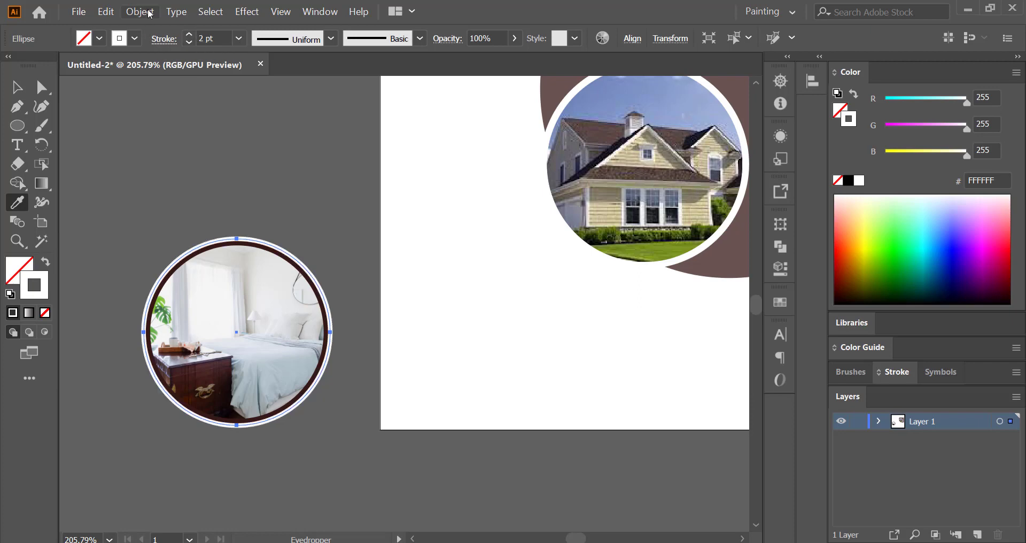
pyautogui.click(188, 42)
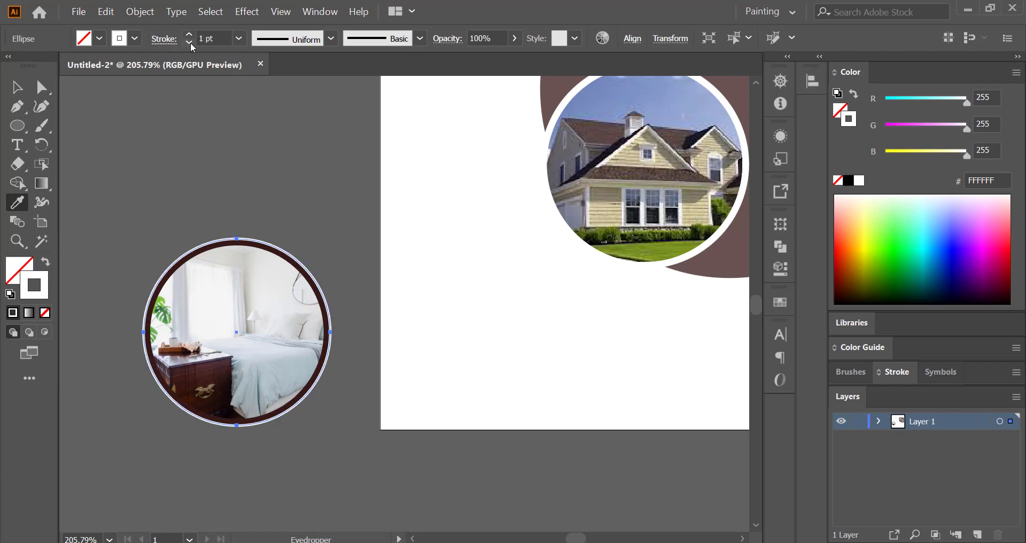
# - Expand the white outline's fill and stroke, and group it with the brown-framed bedroom photo
pyautogui.click(140, 11)
pyautogui.click(160, 164)
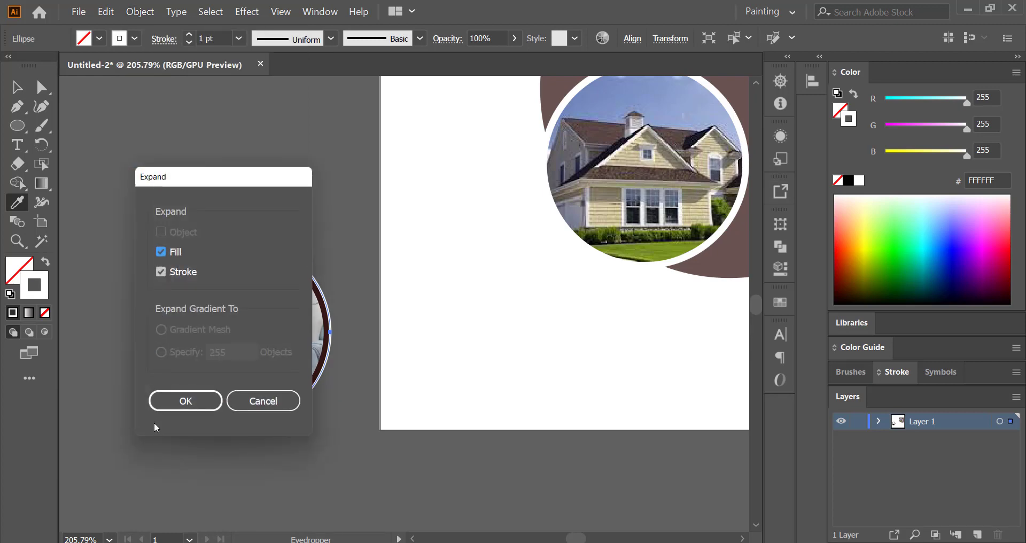
pyautogui.click(172, 401)
pyautogui.click(13, 86)
pyautogui.click(132, 174)
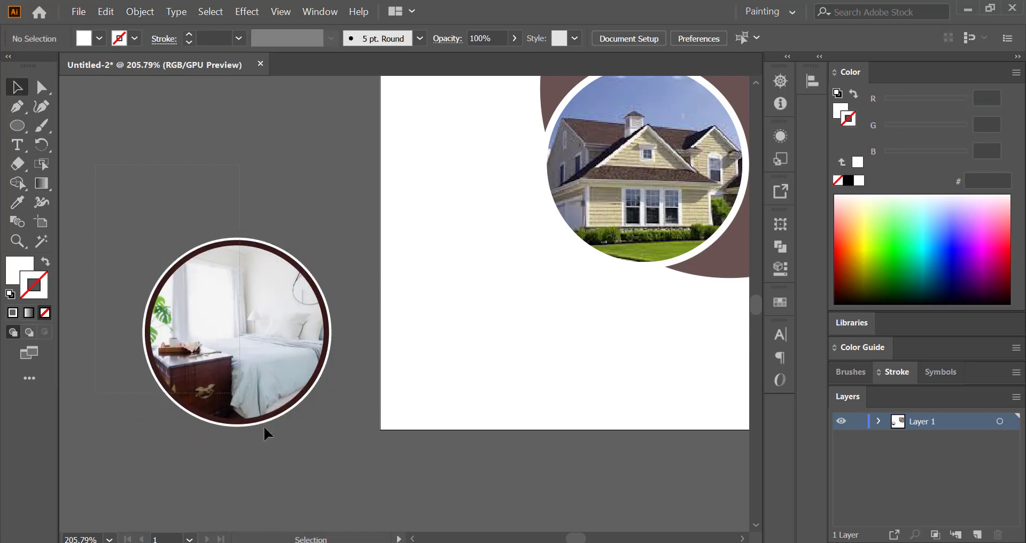
pyautogui.click(264, 426)
pyautogui.rightClick(263, 276)
pyautogui.click(299, 380)
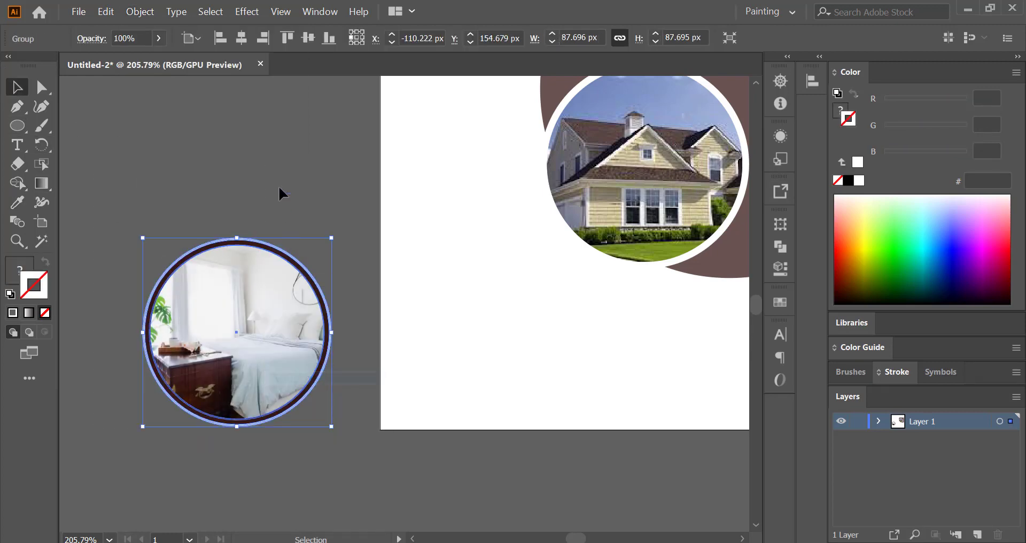
# - Move the framed bedroom photo onto the artboard below the house photo and scale it down to about 61 px wide
pyautogui.click(301, 252)
pyautogui.moveTo(511, 339); pyautogui.dragTo(588, 370)
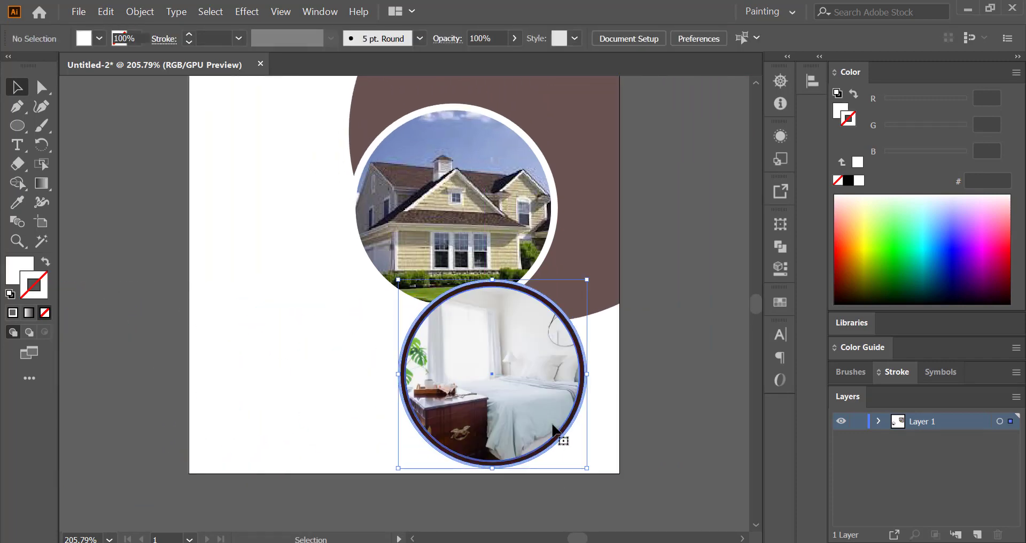
pyautogui.moveTo(588, 468); pyautogui.dragTo(556, 437)
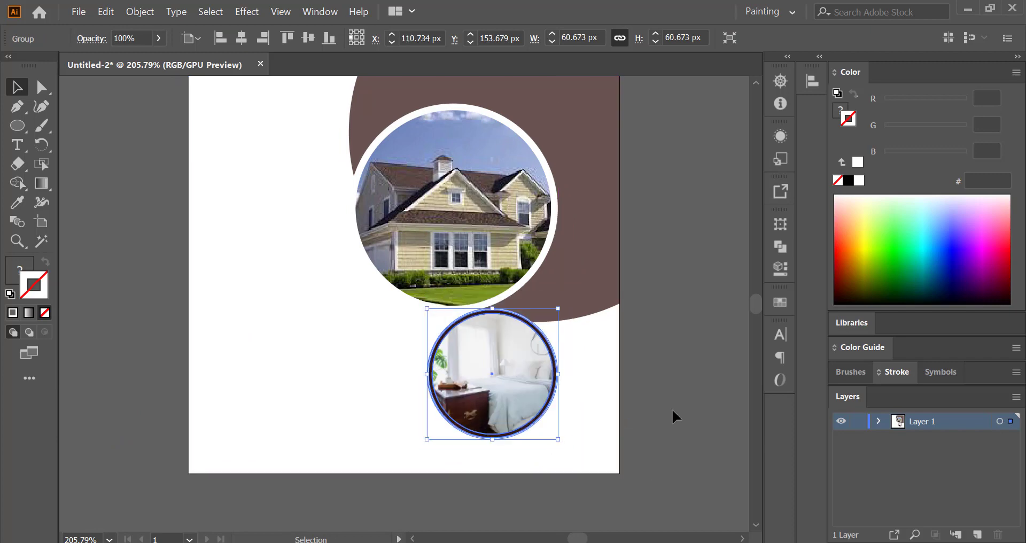
# - Place the framed bedroom photo over the lower right edge of the house photo's frame and enlarge it slightly
pyautogui.click(673, 415)
pyautogui.moveTo(517, 410); pyautogui.dragTo(537, 373)
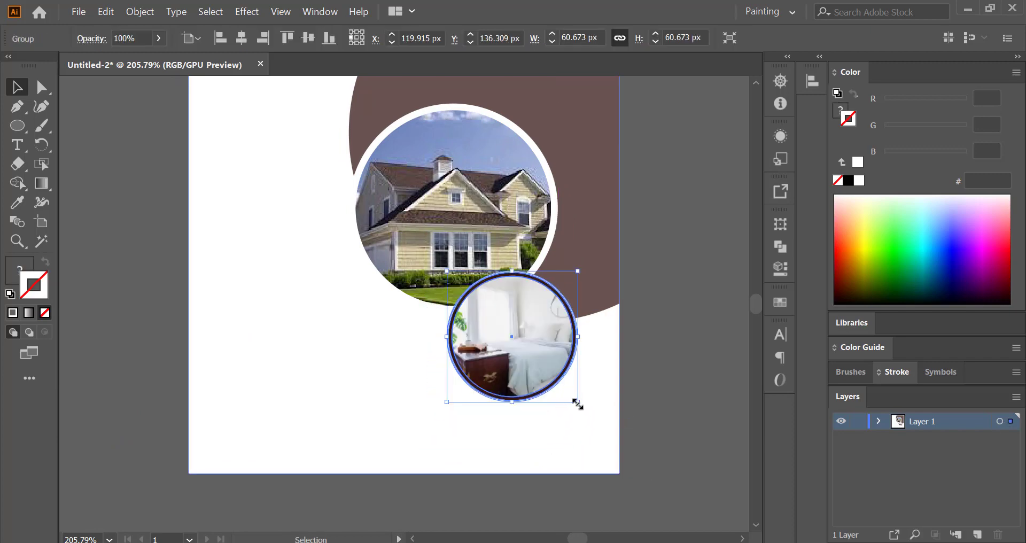
pyautogui.moveTo(578, 403); pyautogui.dragTo(589, 413)
pyautogui.moveTo(537, 381); pyautogui.dragTo(537, 377)
pyautogui.click(681, 375)
# - Draw a large circle covering the lower left of the artboard and extending beyond its left and bottom edges
pyautogui.moveTo(644, 258); pyautogui.dragTo(581, 418)
pyautogui.press('space')
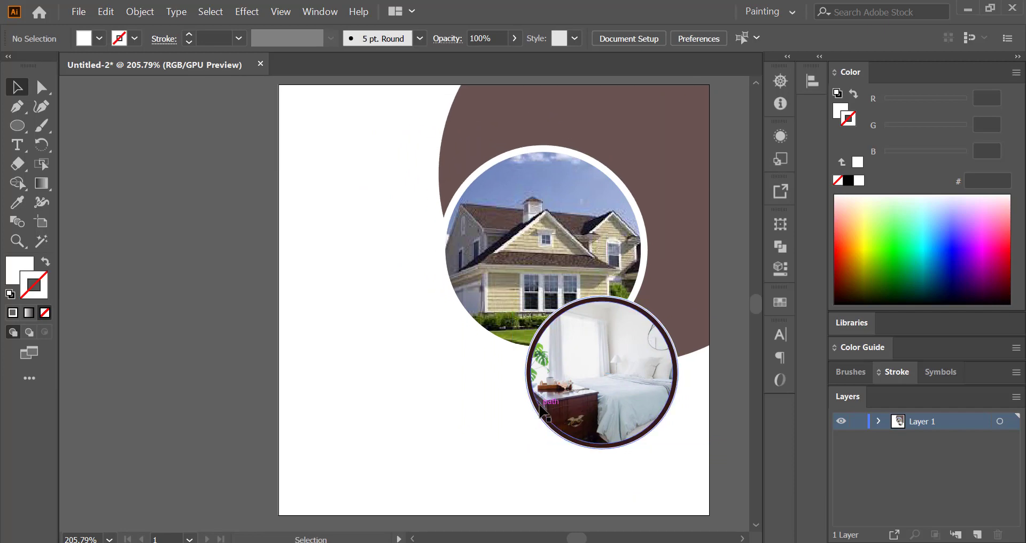
pyautogui.press('l')
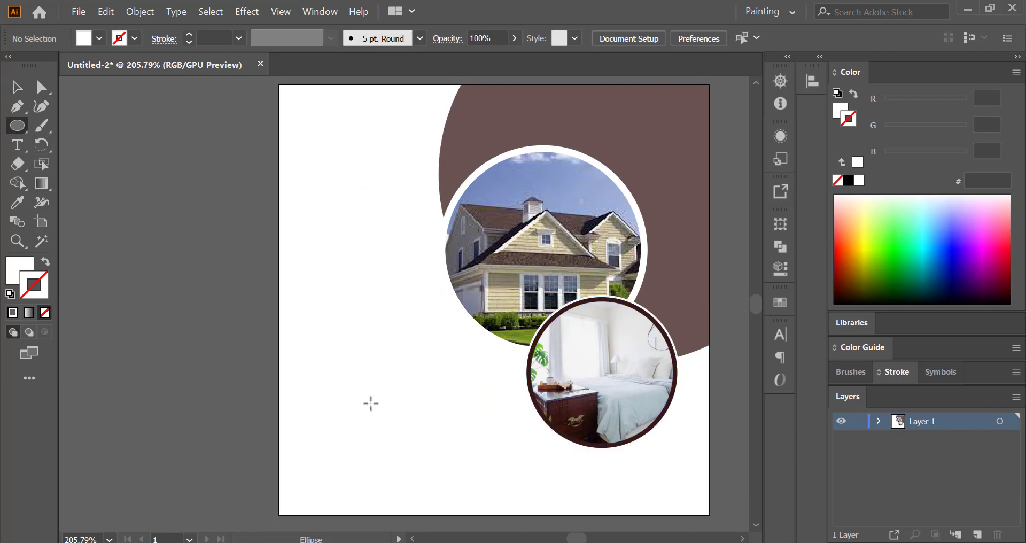
pyautogui.moveTo(363, 357); pyautogui.dragTo(549, 366)
pyautogui.scroll(4, 549, 366)
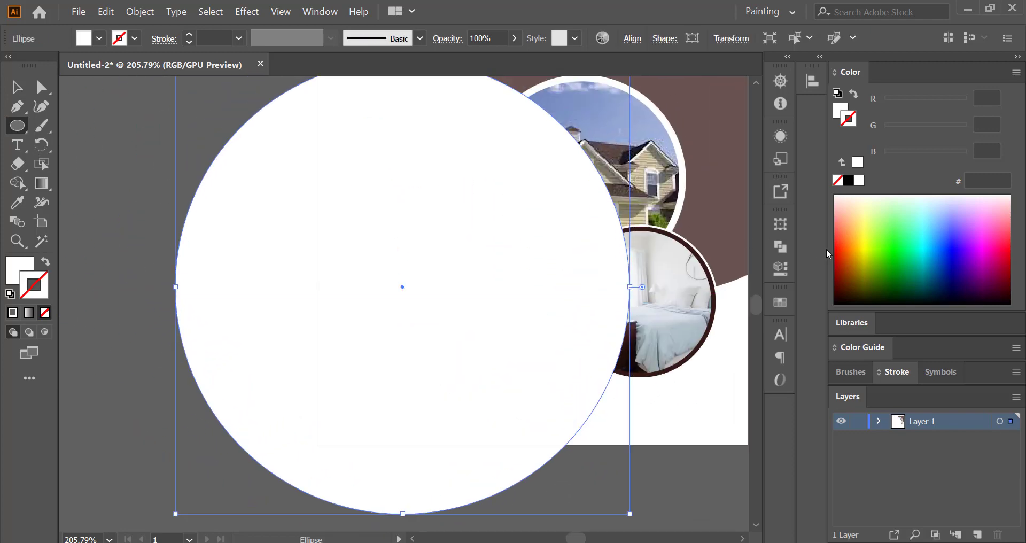
# - Give the large circle a red AA1B00 fill and no stroke
pyautogui.click(848, 250)
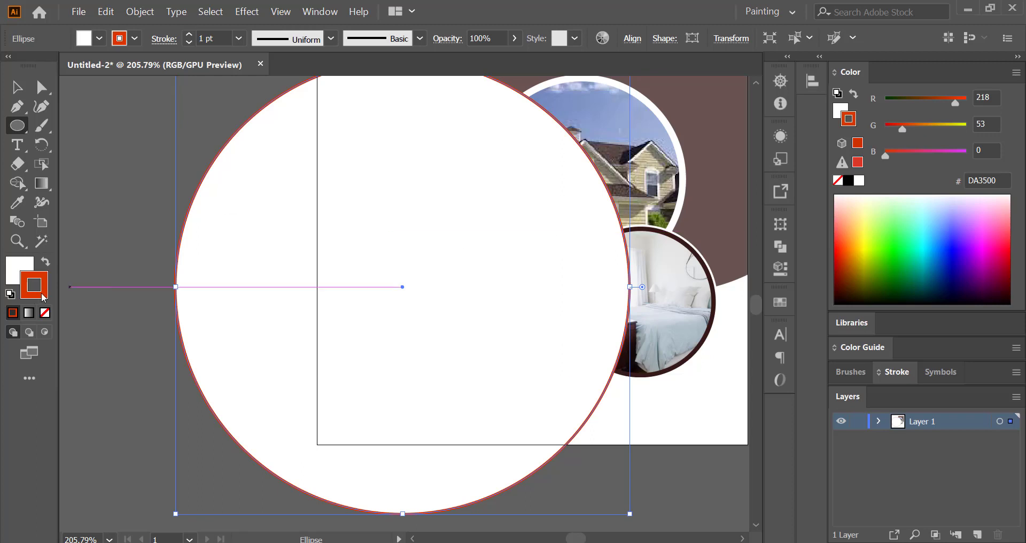
pyautogui.click(45, 312)
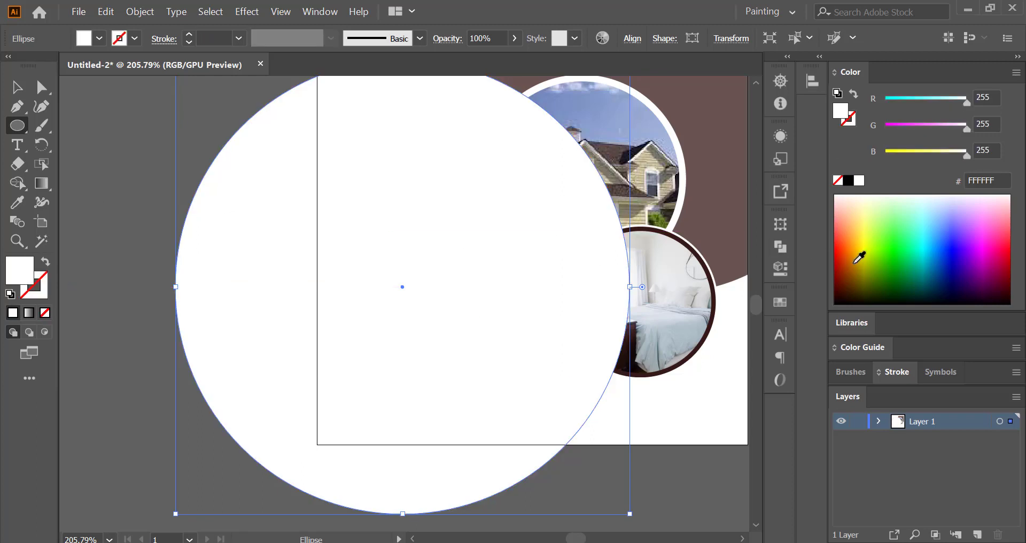
pyautogui.click(839, 266)
pyautogui.press('v')
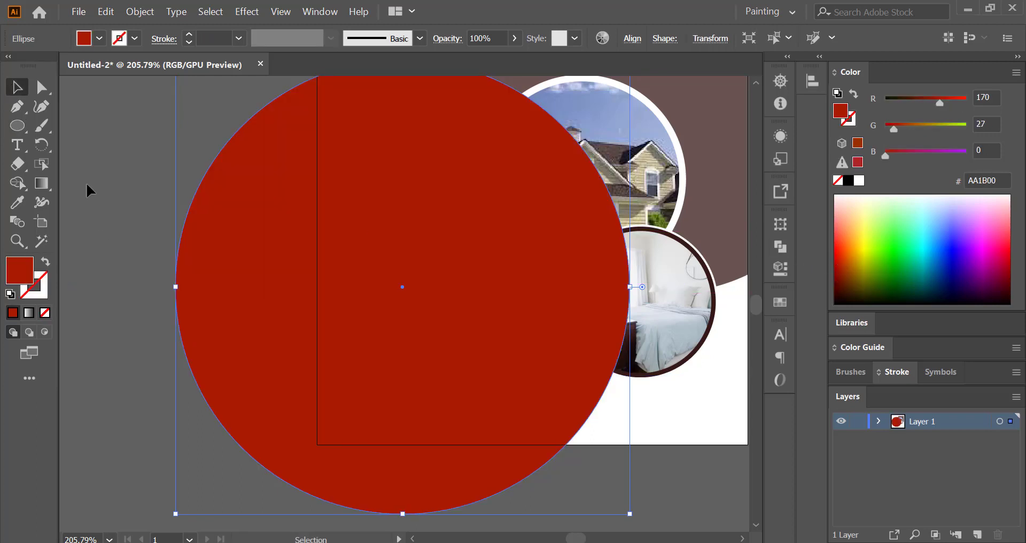
# - Scale the large red circle down slightly about its centre
pyautogui.hscroll(3, 424, 328)
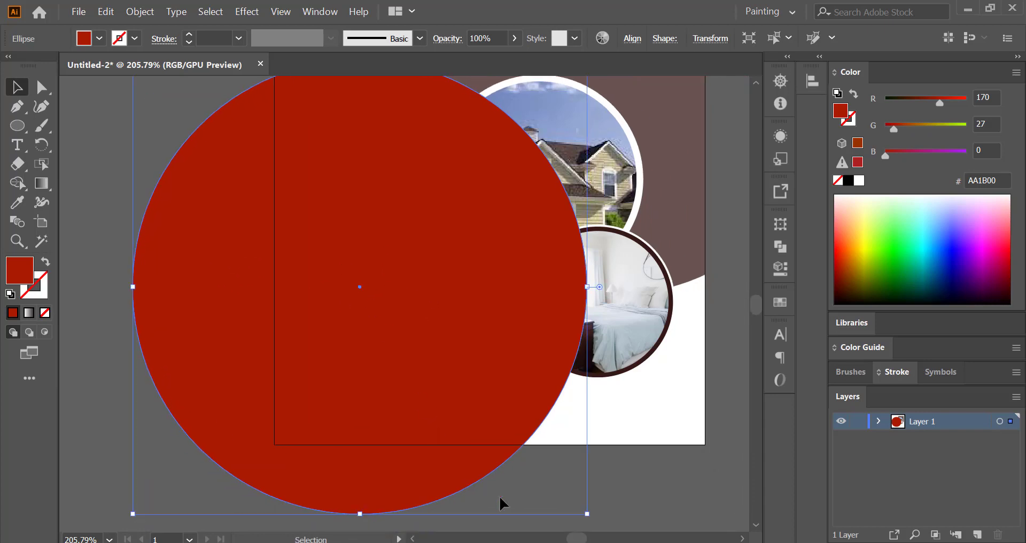
pyautogui.moveTo(587, 515); pyautogui.dragTo(557, 487)
pyautogui.moveTo(583, 455); pyautogui.dragTo(579, 485)
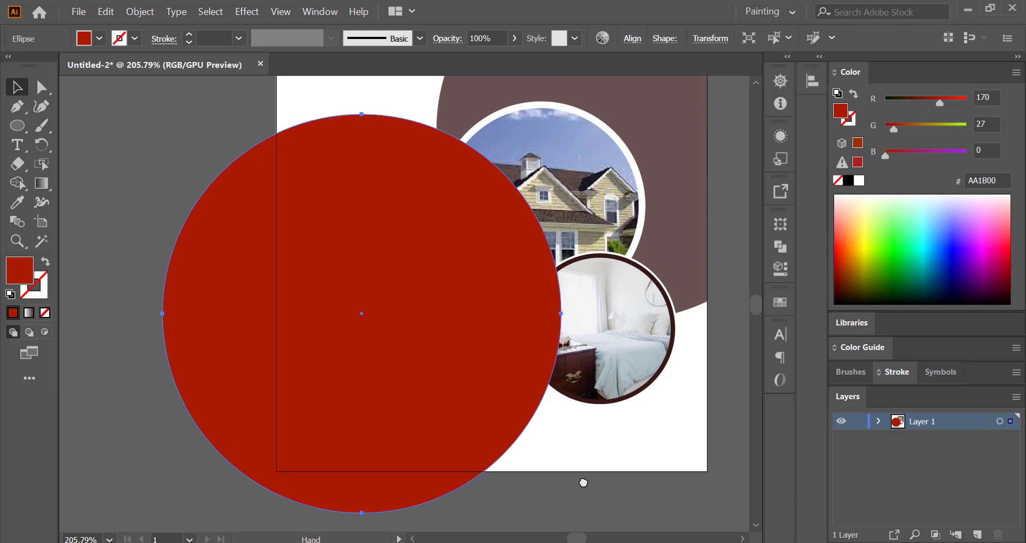
# - Send the red circle backward three times, behind both framed photos and the brown corner circle, and keep it selected
pyautogui.rightClick(440, 340)
pyautogui.moveTo(534, 267)
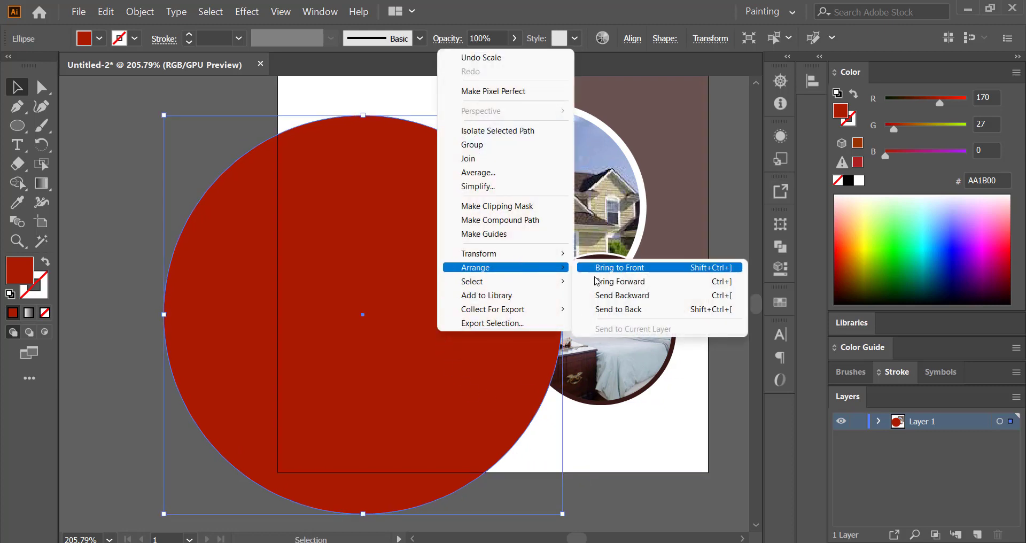
pyautogui.click(615, 295)
pyautogui.rightClick(399, 237)
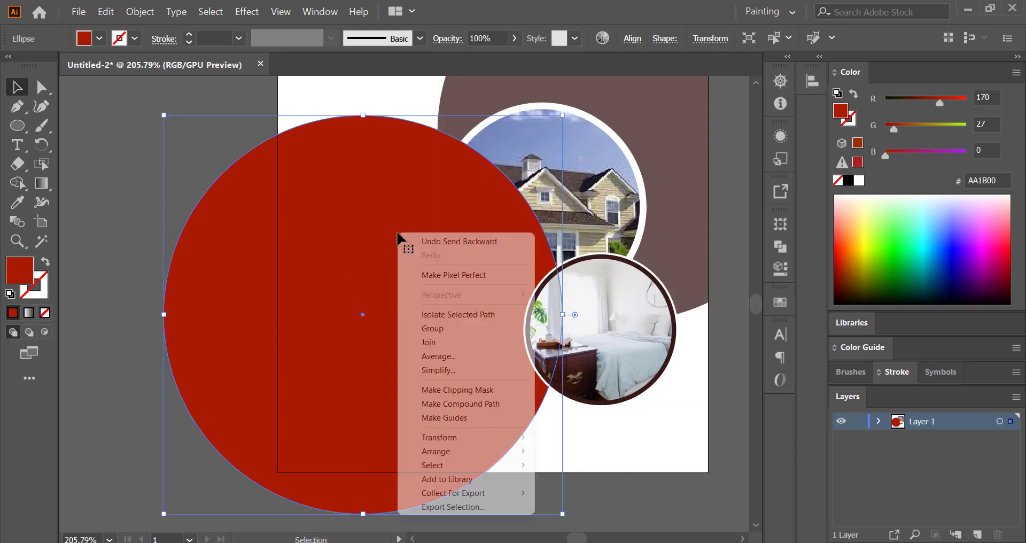
pyautogui.moveTo(422, 452)
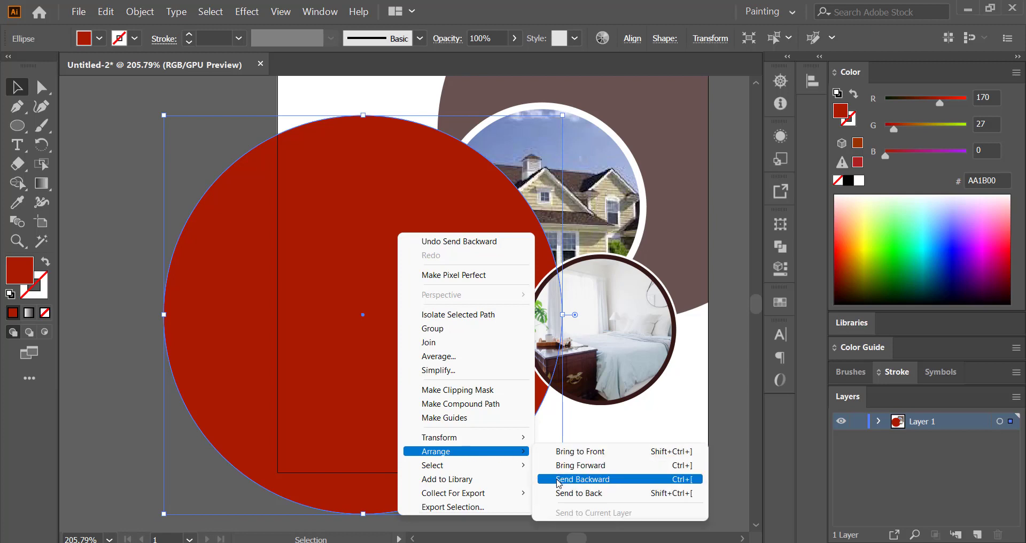
pyautogui.click(559, 481)
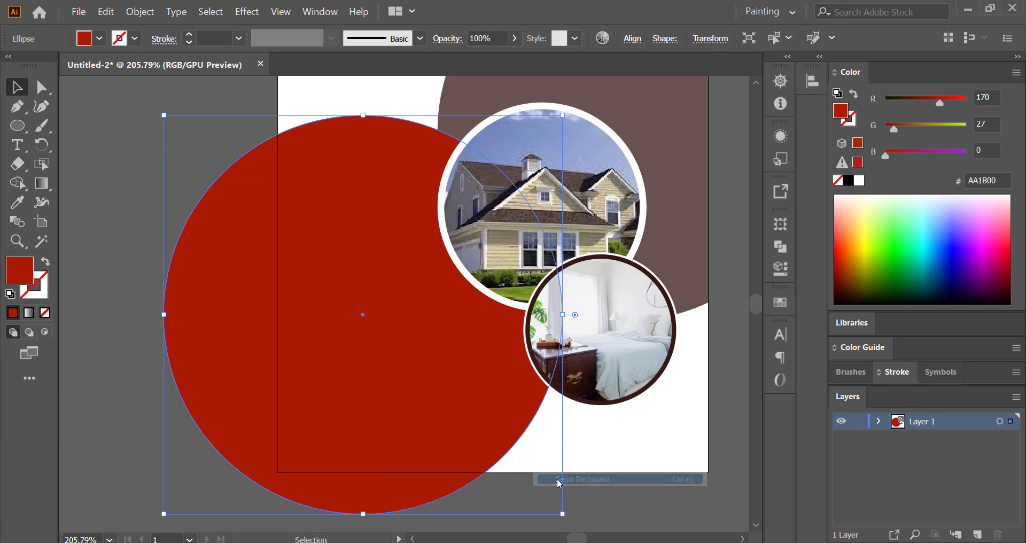
pyautogui.rightClick(326, 269)
pyautogui.moveTo(399, 482)
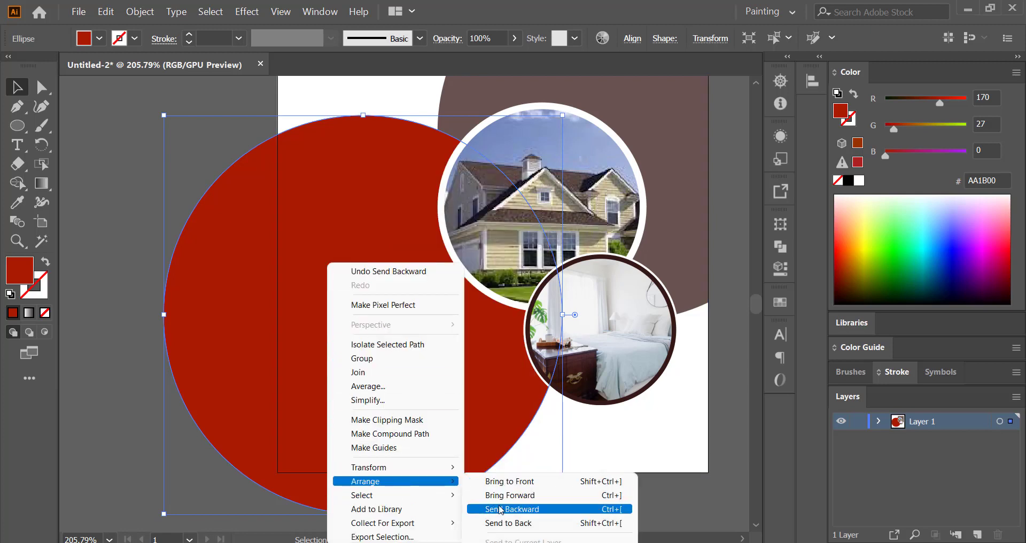
pyautogui.click(500, 510)
pyautogui.click(117, 230)
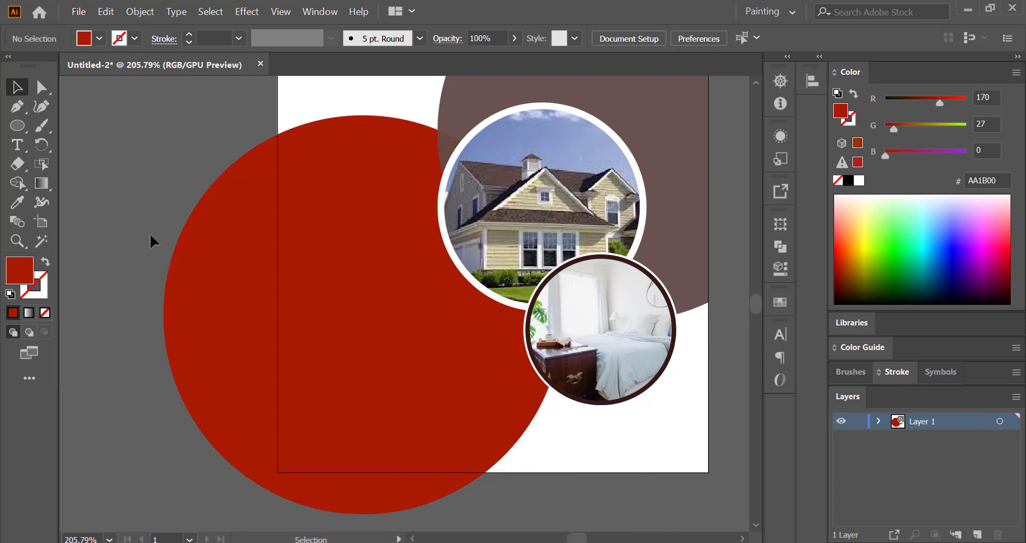
pyautogui.click(396, 318)
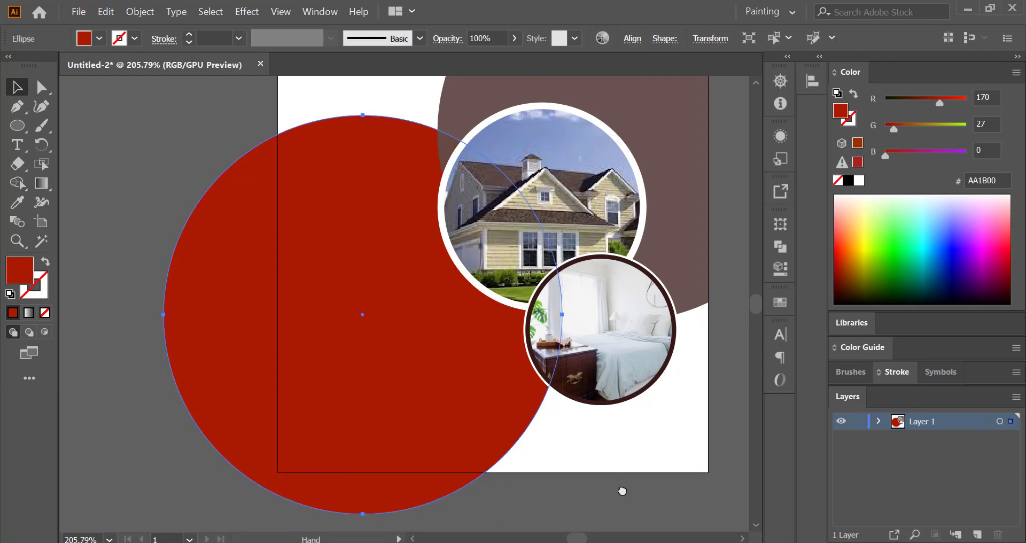
# - Scale the large red circle down slightly about its centre
pyautogui.moveTo(622, 491); pyautogui.dragTo(623, 463)
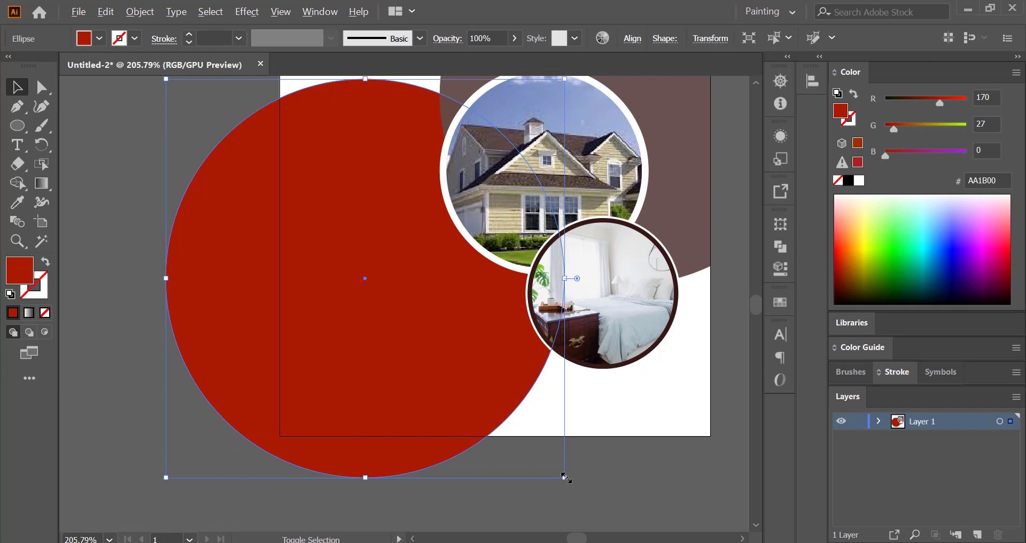
pyautogui.moveTo(564, 477); pyautogui.dragTo(551, 459)
pyautogui.click(589, 456)
pyautogui.moveTo(550, 415); pyautogui.dragTo(571, 444)
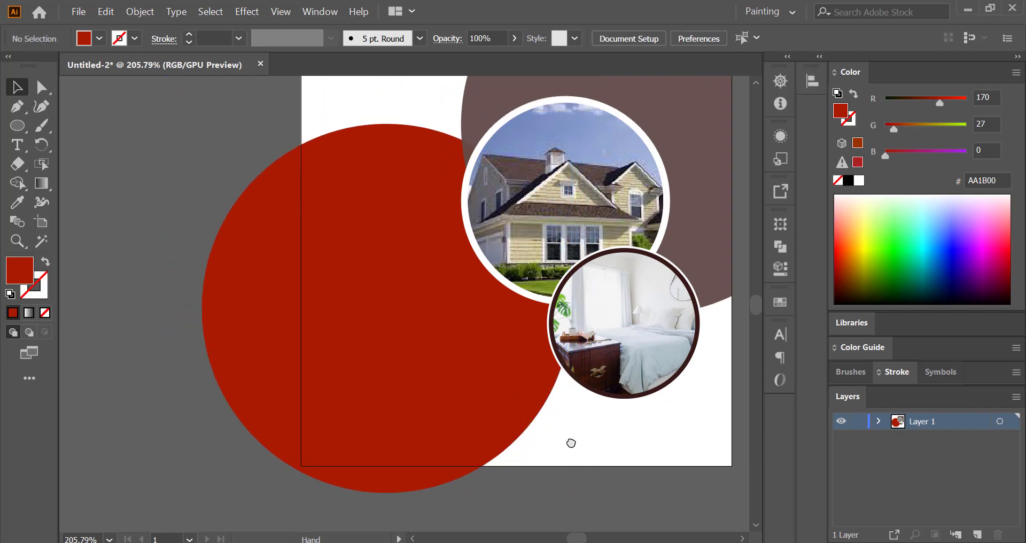
# - Cut off the part of the red circle outside the artboard with the Shape Builder, using the artboard-sized background shape as boundary
pyautogui.click(353, 323)
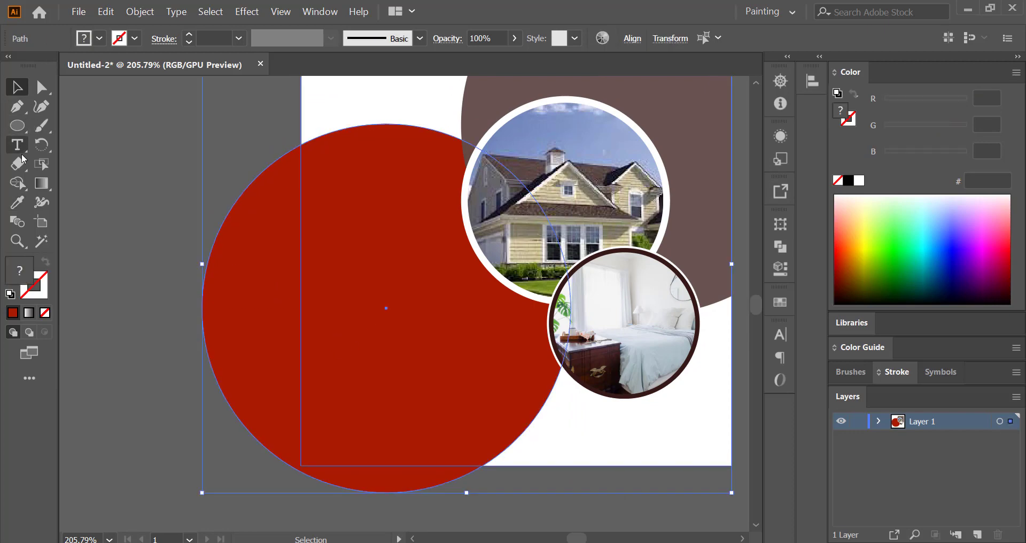
pyautogui.click(17, 183)
pyautogui.keyDown('alt'); pyautogui.click(255, 295); pyautogui.keyUp('alt')
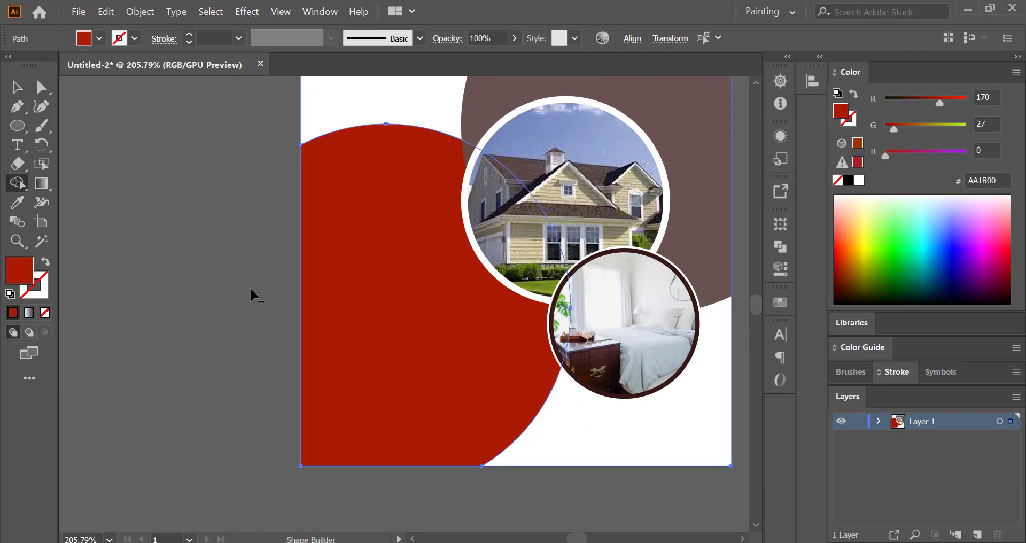
pyautogui.press('v')
pyautogui.click(161, 206)
pyautogui.moveTo(292, 228); pyautogui.dragTo(176, 256)
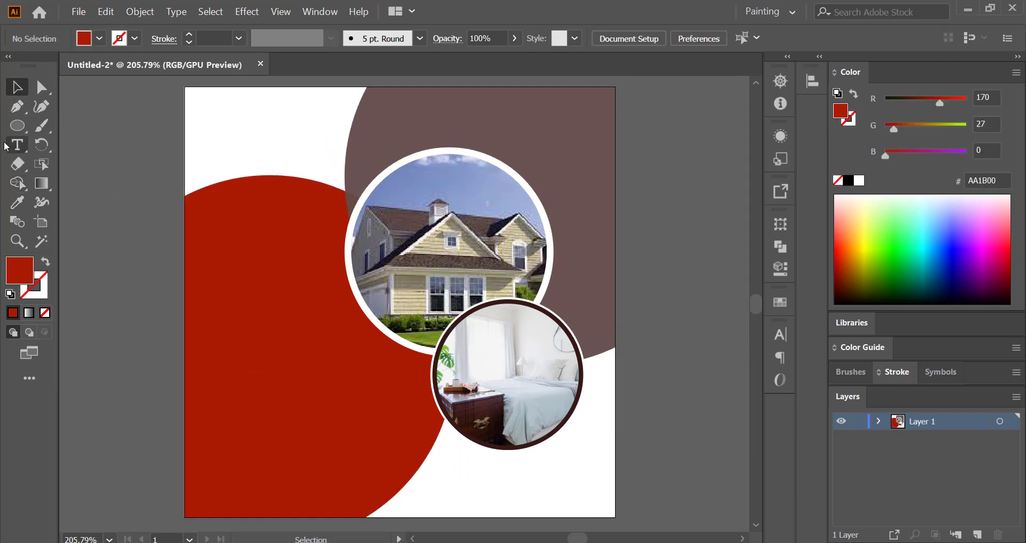
# - Recolour the trimmed red shape by sampling the brown 614D47 fill of the corner circle with the Eyedropper
pyautogui.click(17, 202)
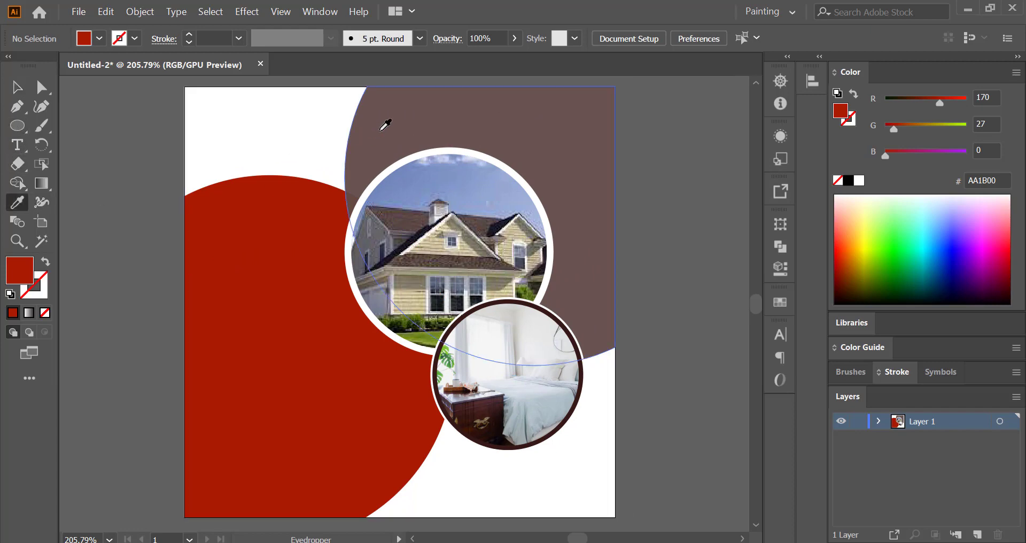
pyautogui.click(385, 125)
pyautogui.press('v')
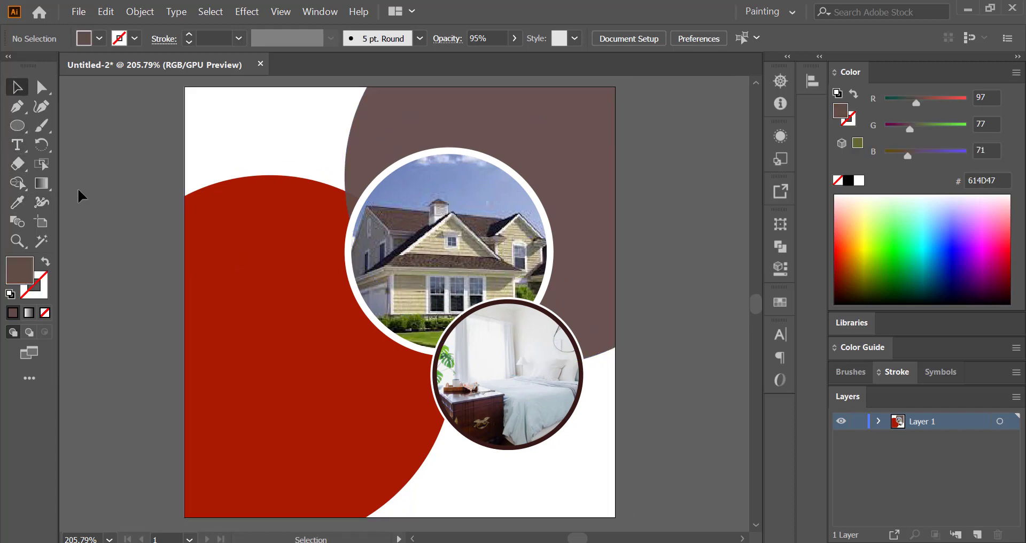
pyautogui.click(230, 319)
pyautogui.press('i')
pyautogui.click(402, 114)
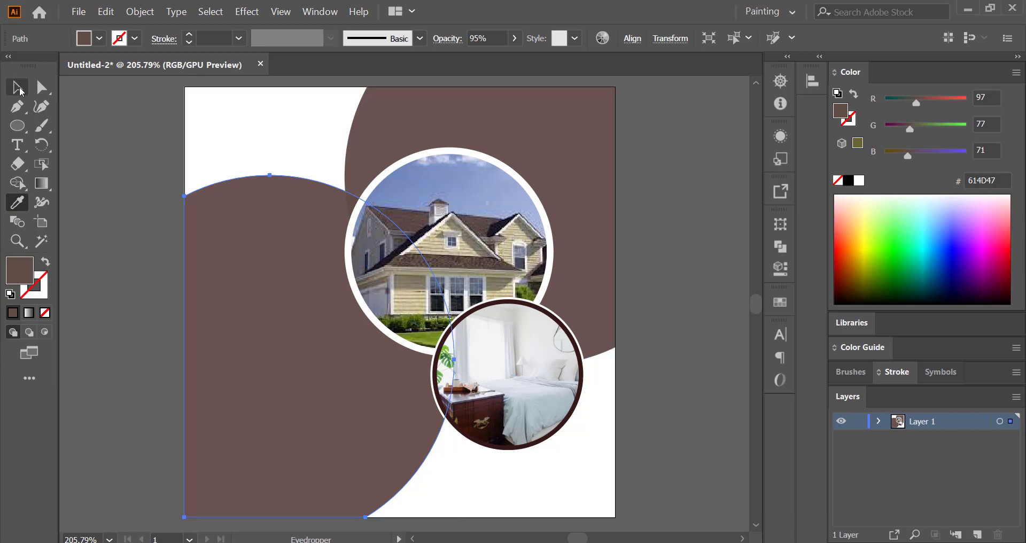
pyautogui.click(22, 92)
pyautogui.click(98, 168)
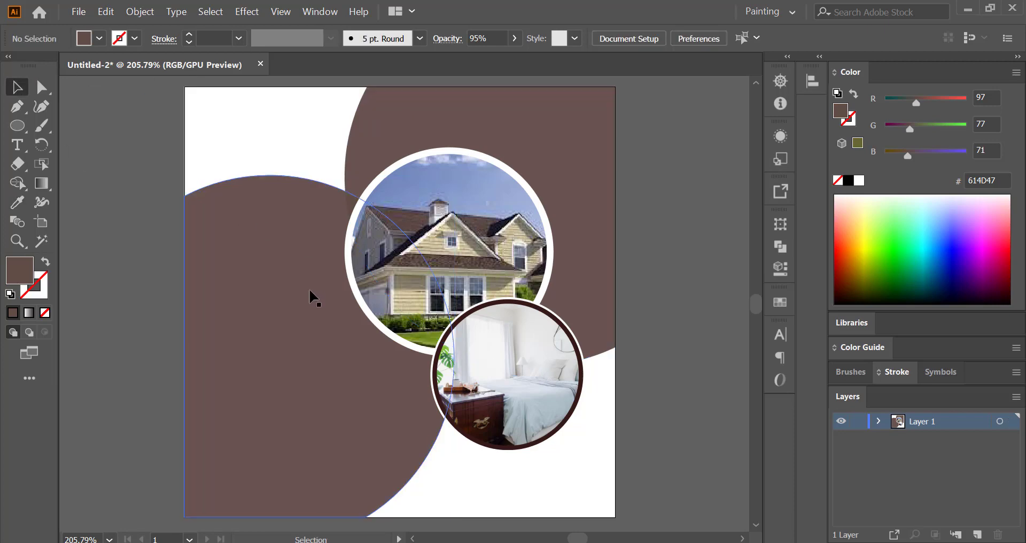
# - Add the text "LOGO" on the empty canvas to the left of the artboard
pyautogui.hotkey('ctrl', '-')
pyautogui.hotkey('ctrl', '+')
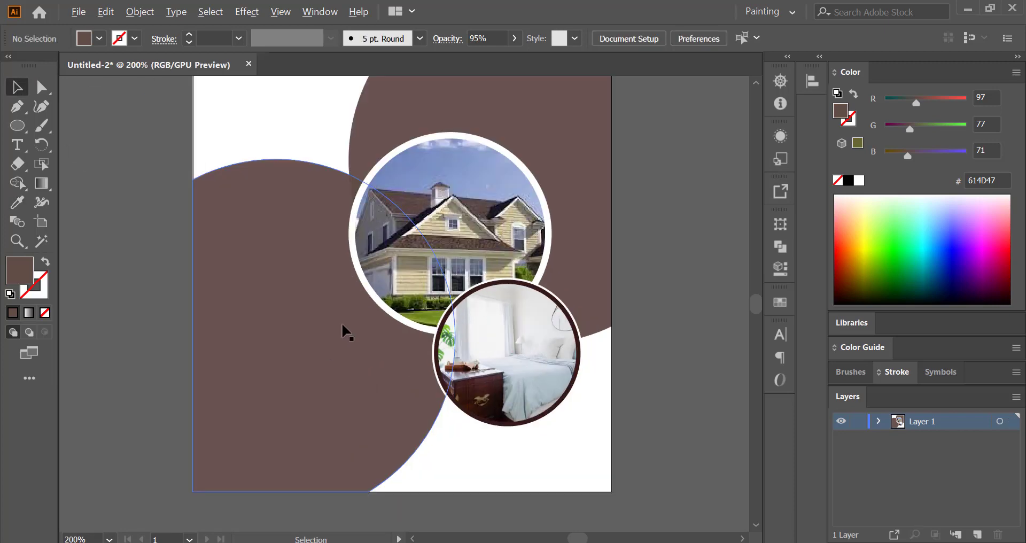
pyautogui.hscroll(-3, 345, 332)
pyautogui.press('t')
pyautogui.click(145, 265)
pyautogui.write('LOGO')
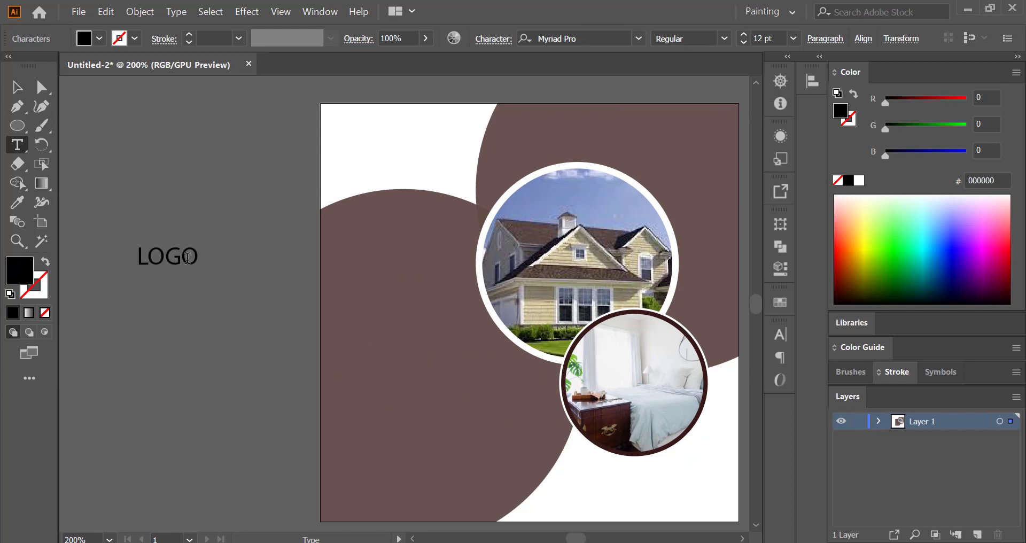
# - Set the LOGO text in Roboto Bold
pyautogui.moveTo(198, 256); pyautogui.dragTo(126, 265)
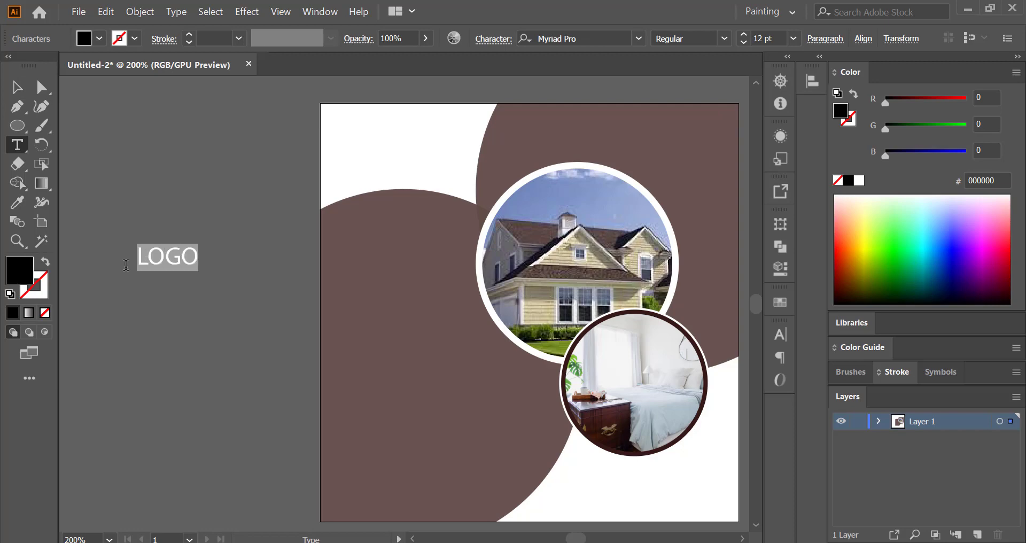
pyautogui.click(639, 39)
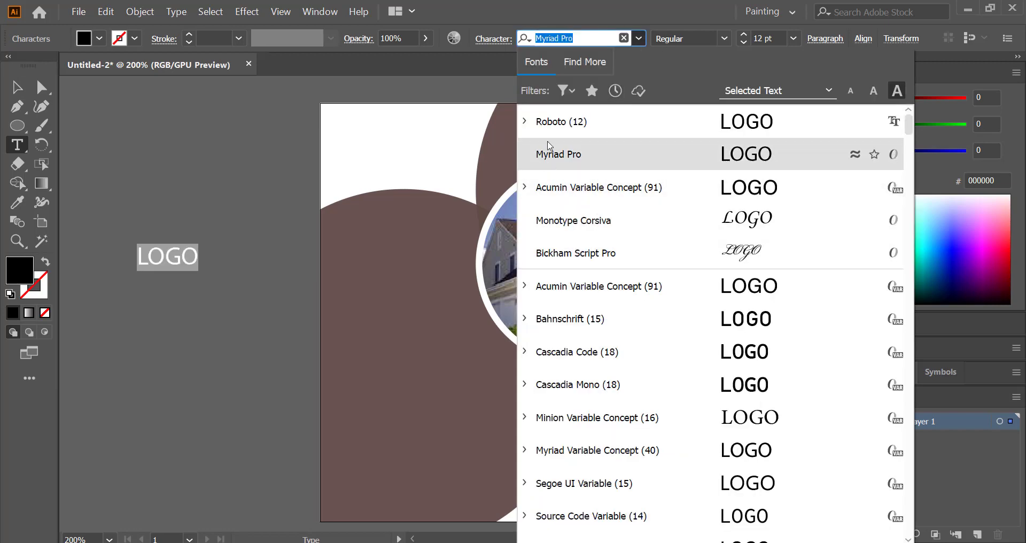
pyautogui.click(526, 121)
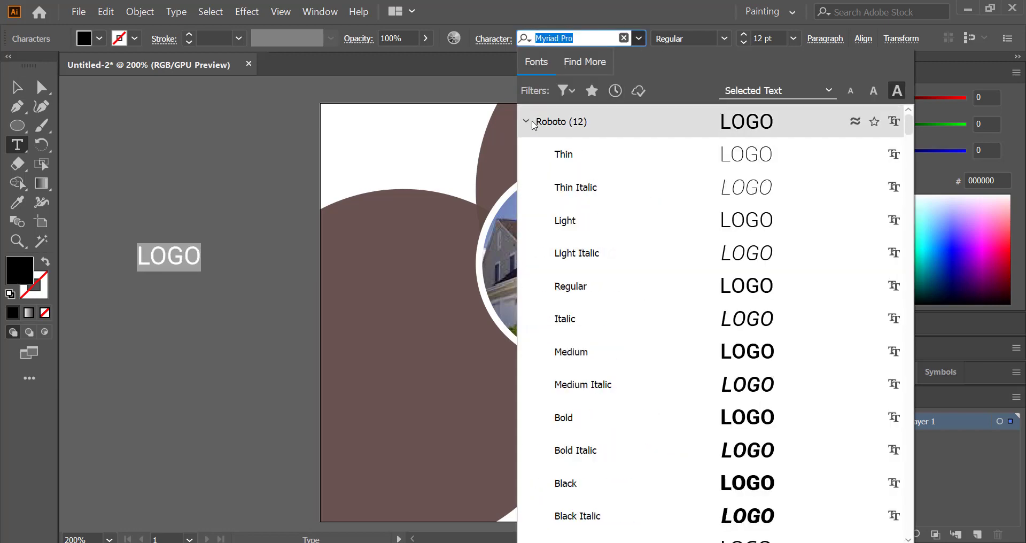
pyautogui.click(577, 423)
pyautogui.click(17, 87)
pyautogui.click(199, 281)
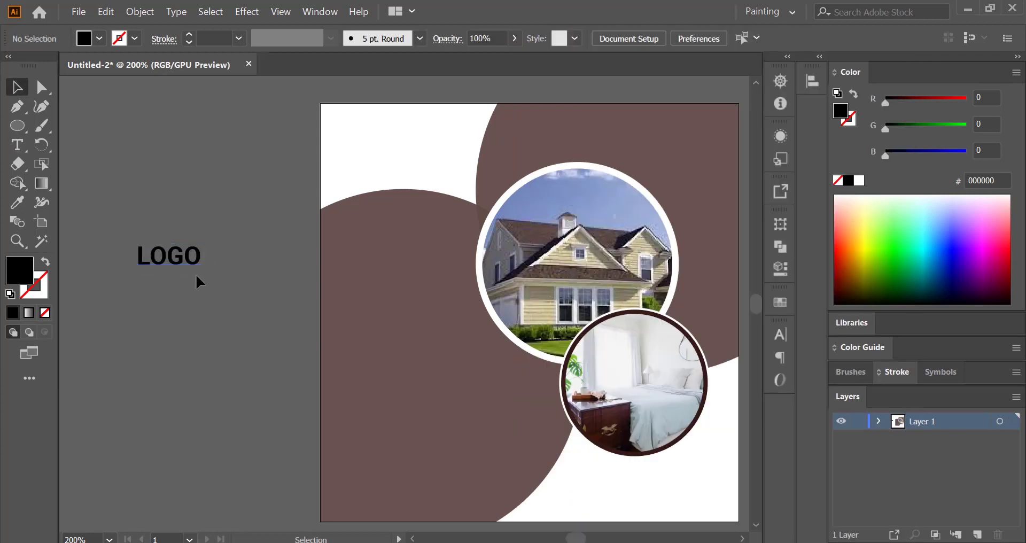
# - Move the LOGO text into the upper-left corner of the artboard
pyautogui.click(198, 261)
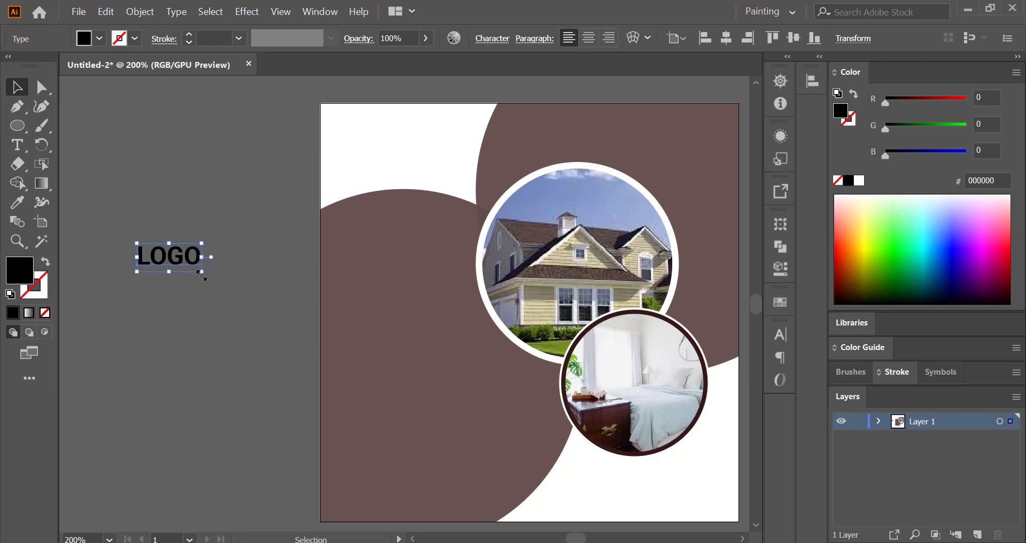
pyautogui.moveTo(201, 273); pyautogui.dragTo(377, 138)
pyautogui.click(193, 274)
pyautogui.click(201, 175)
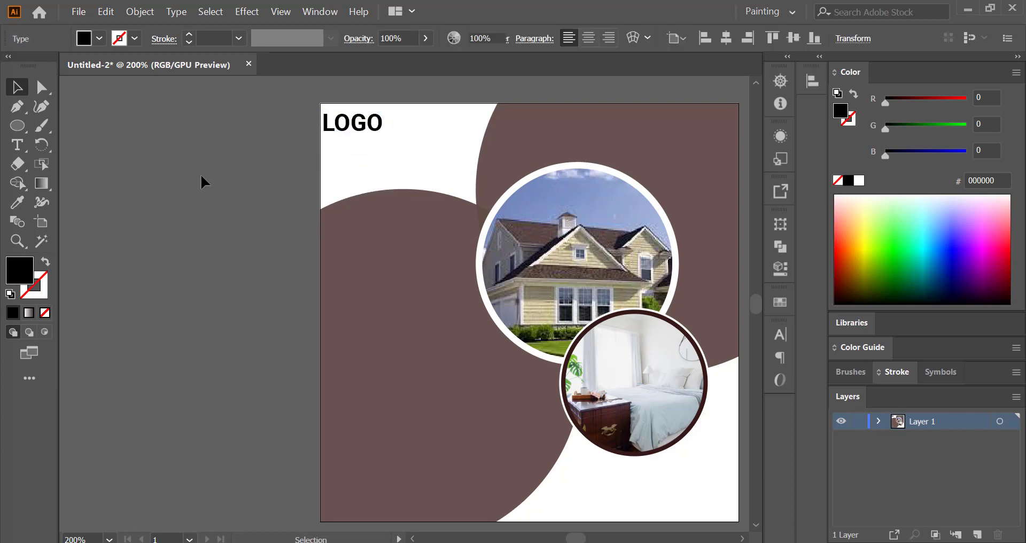
pyautogui.moveTo(507, 299); pyautogui.dragTo(398, 289)
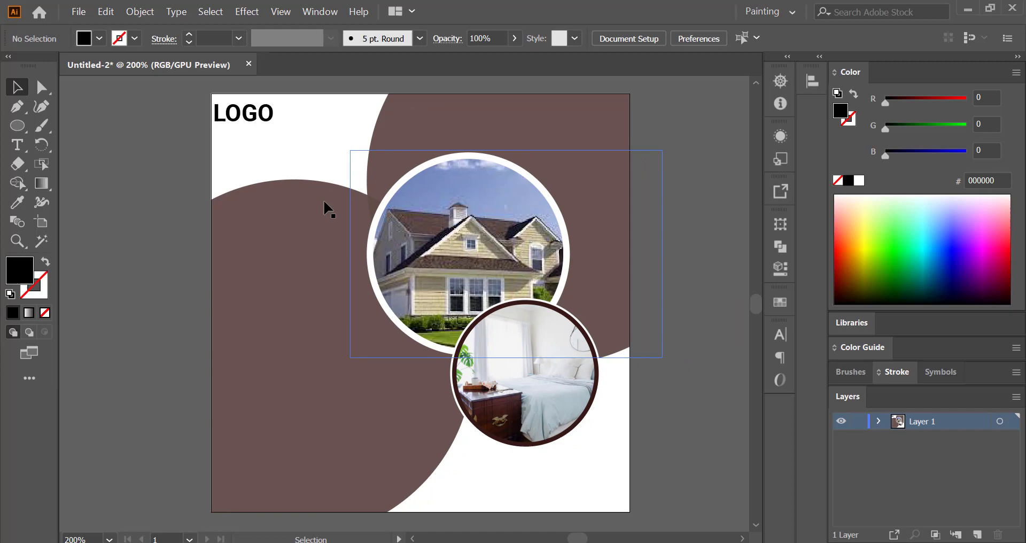
# - Convert the LOGO text to outlines and give it the brown 614D47 fill sampled from the corner circle
pyautogui.rightClick(249, 123)
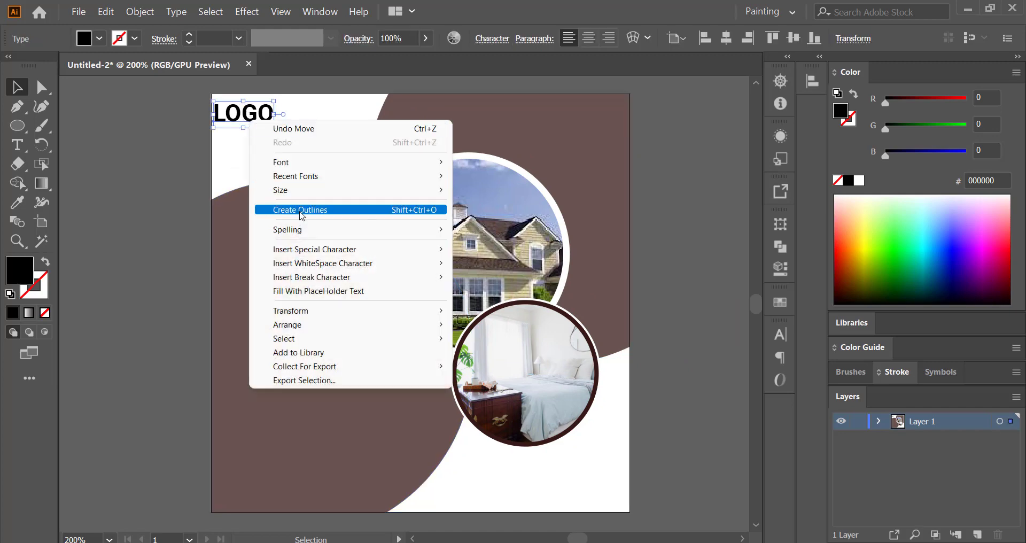
pyautogui.click(298, 207)
pyautogui.click(15, 203)
pyautogui.click(446, 124)
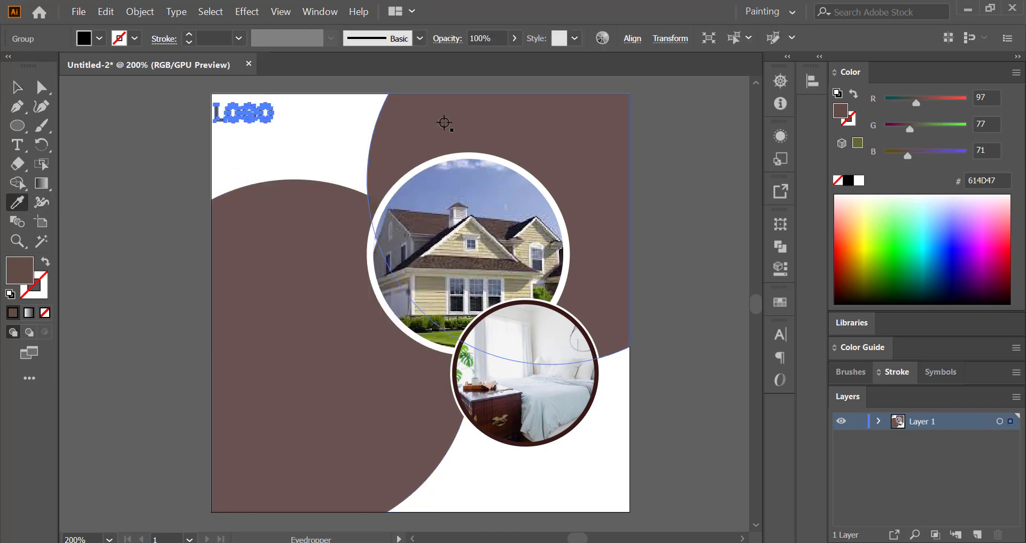
pyautogui.click(16, 86)
pyautogui.click(84, 156)
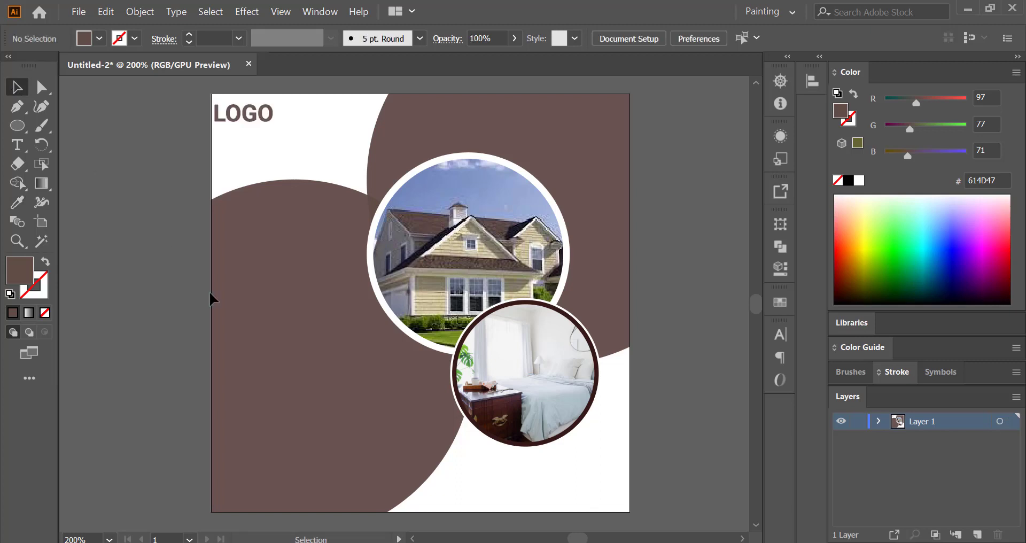
pyautogui.moveTo(251, 118); pyautogui.dragTo(252, 119)
pyautogui.click(138, 138)
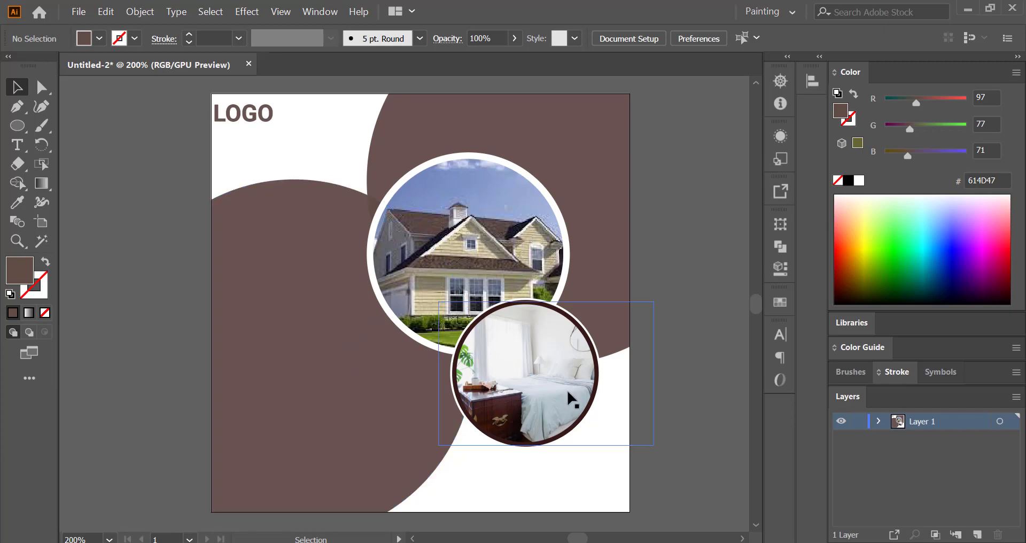
# - Draw a brown circle about 45 px wide over the junction of the two large brown shapes, overlapping the house photo's frame
pyautogui.click(17, 125)
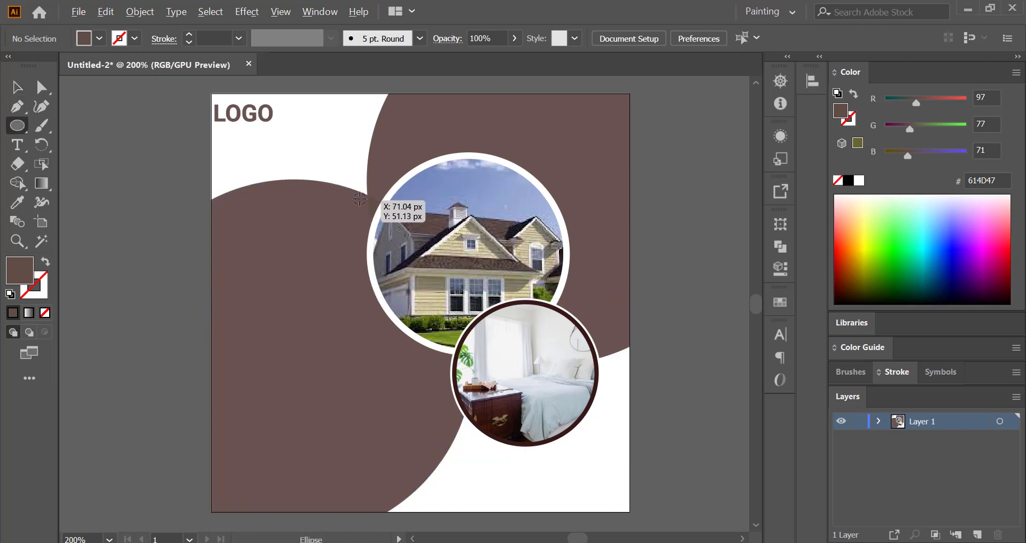
pyautogui.moveTo(359, 198); pyautogui.dragTo(391, 246)
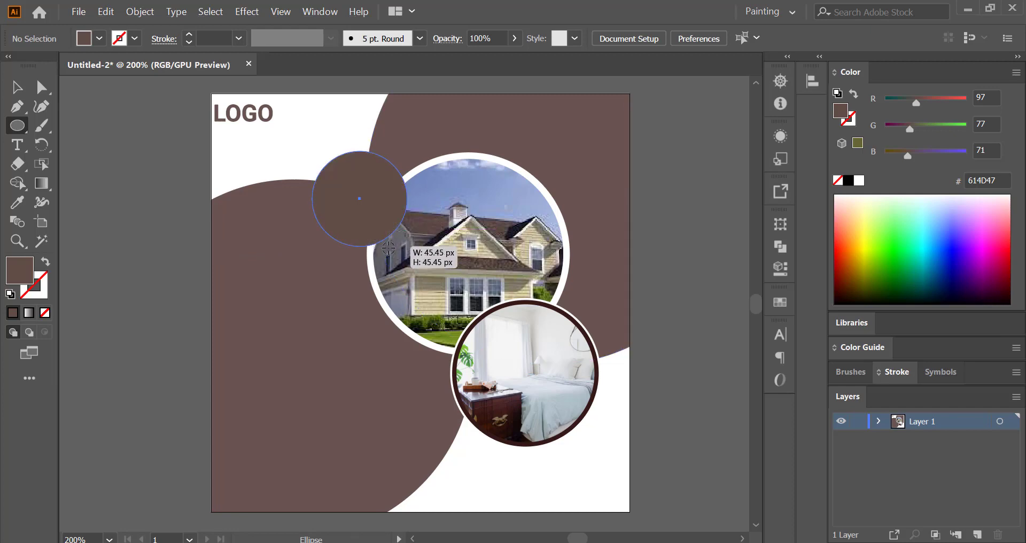
pyautogui.click(17, 87)
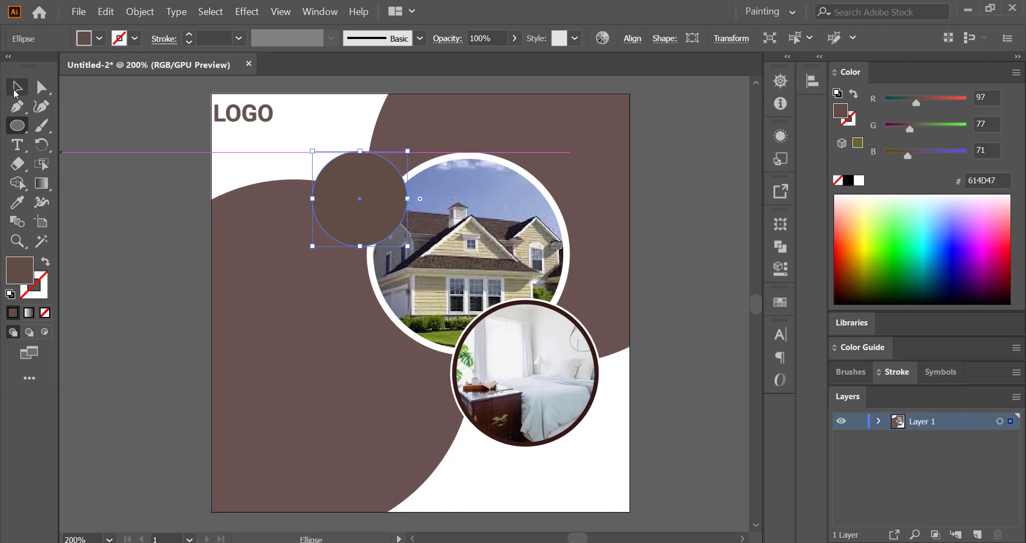
pyautogui.click(107, 223)
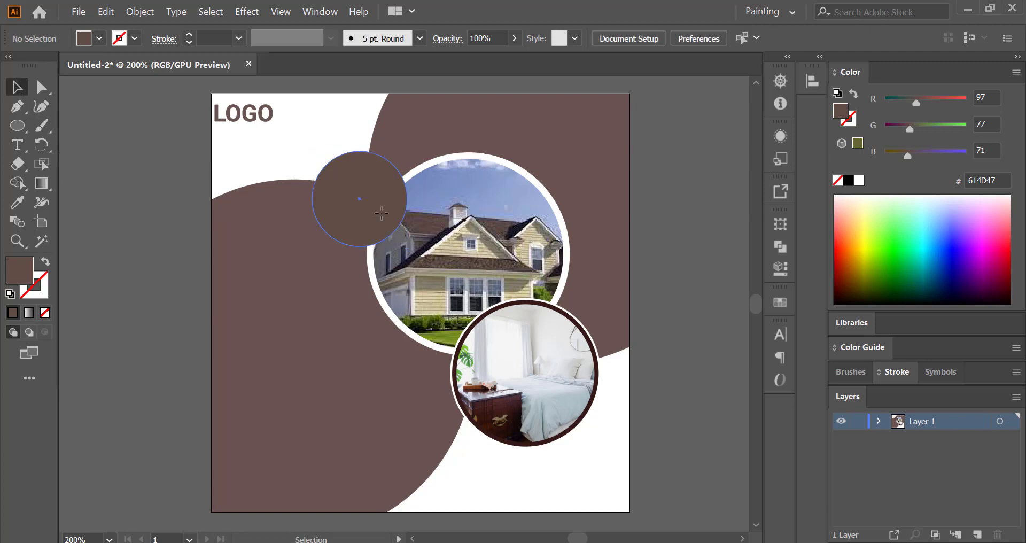
pyautogui.click(382, 213)
pyautogui.click(17, 125)
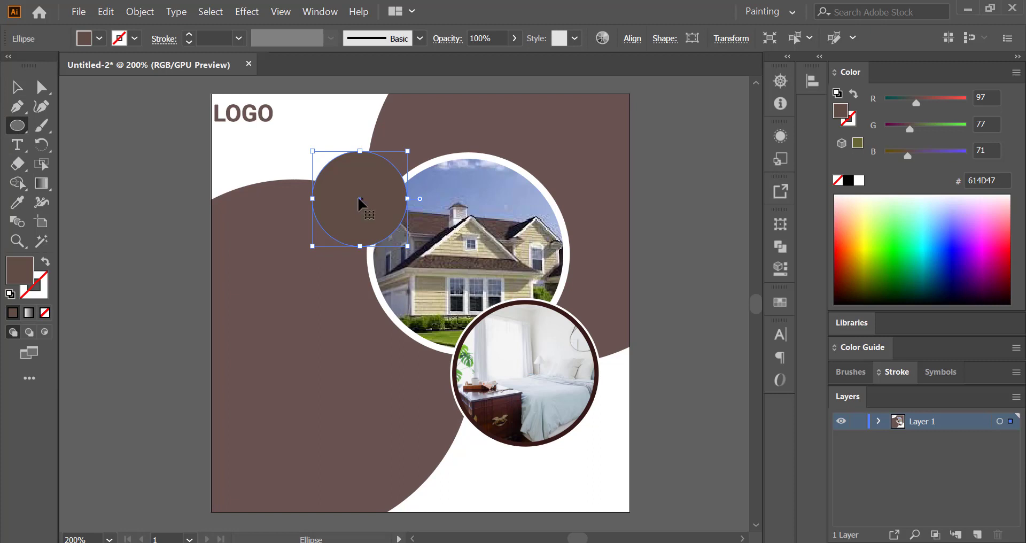
pyautogui.click(17, 87)
pyautogui.click(109, 210)
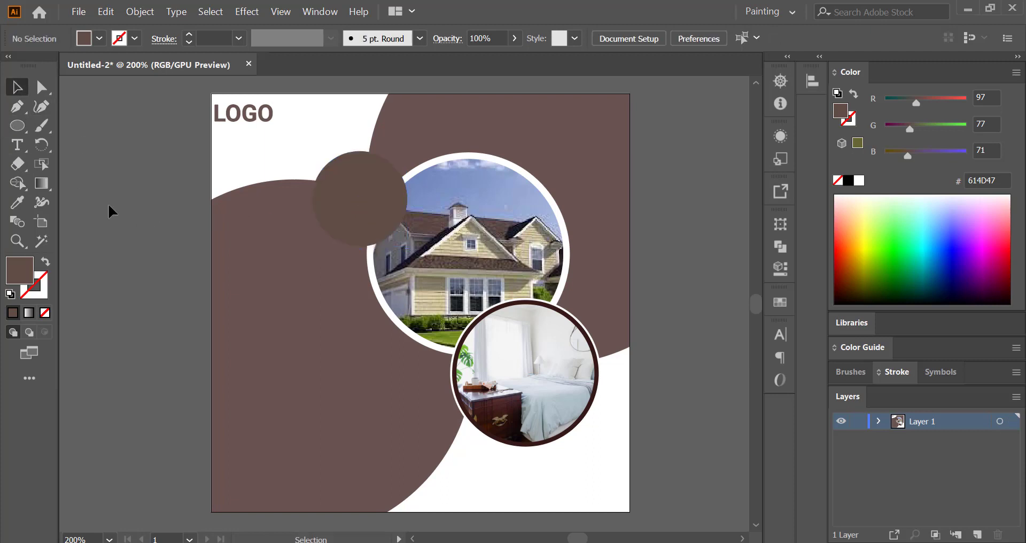
# - Draw a slightly larger circle concentric with the small brown one, with no fill and a 3 pt FCFAFA stroke
pyautogui.click(18, 125)
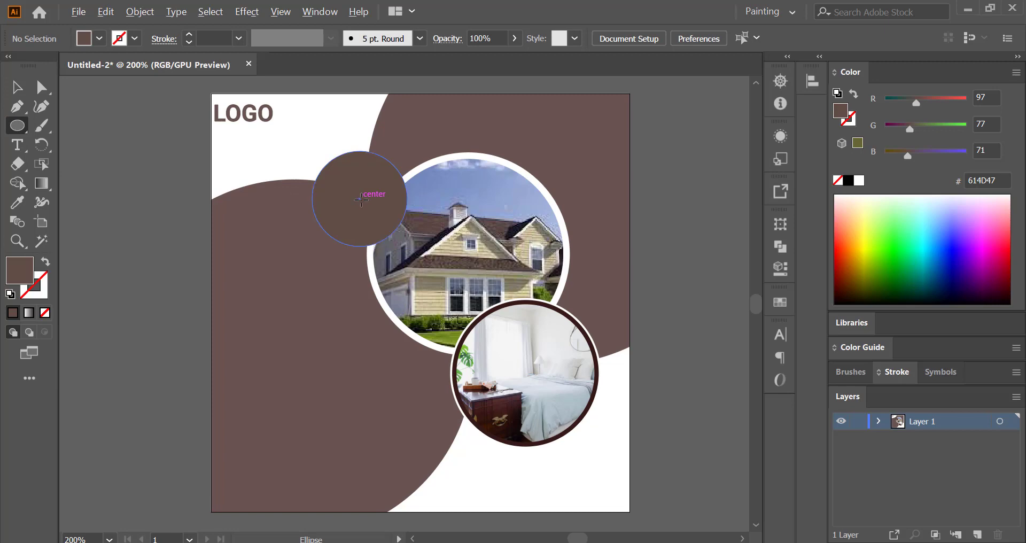
pyautogui.moveTo(361, 199); pyautogui.dragTo(410, 245)
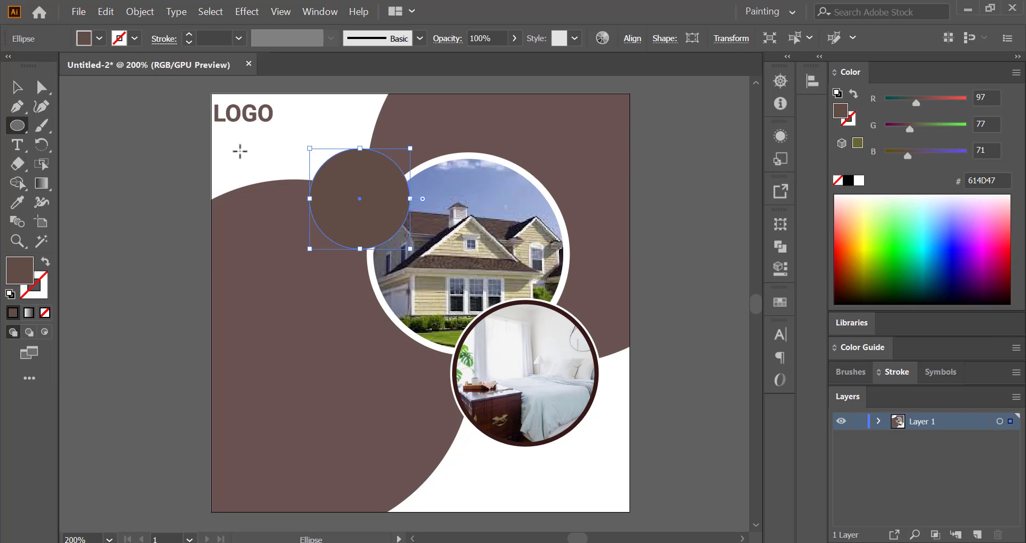
pyautogui.click(45, 263)
pyautogui.doubleClick(45, 279)
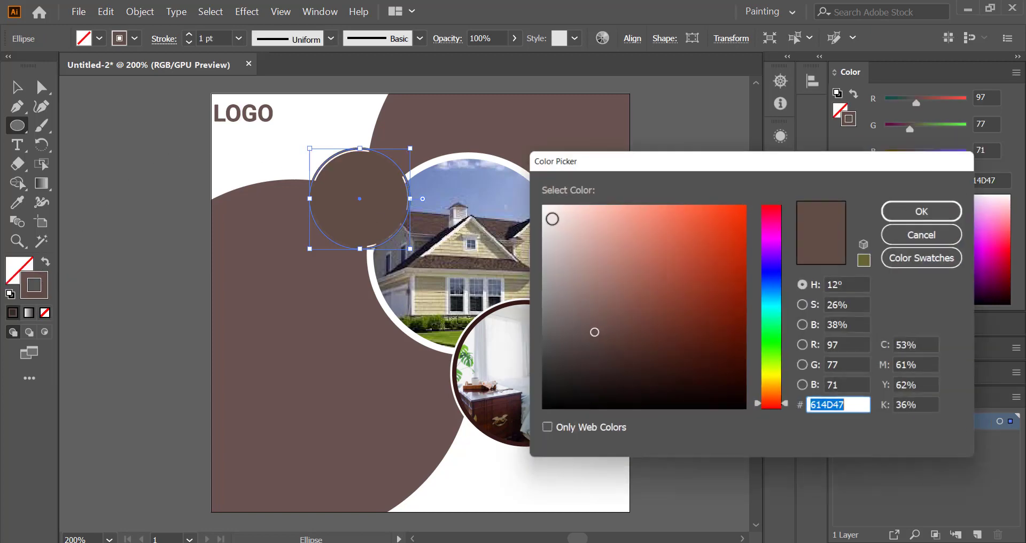
pyautogui.moveTo(577, 220); pyautogui.dragTo(546, 207)
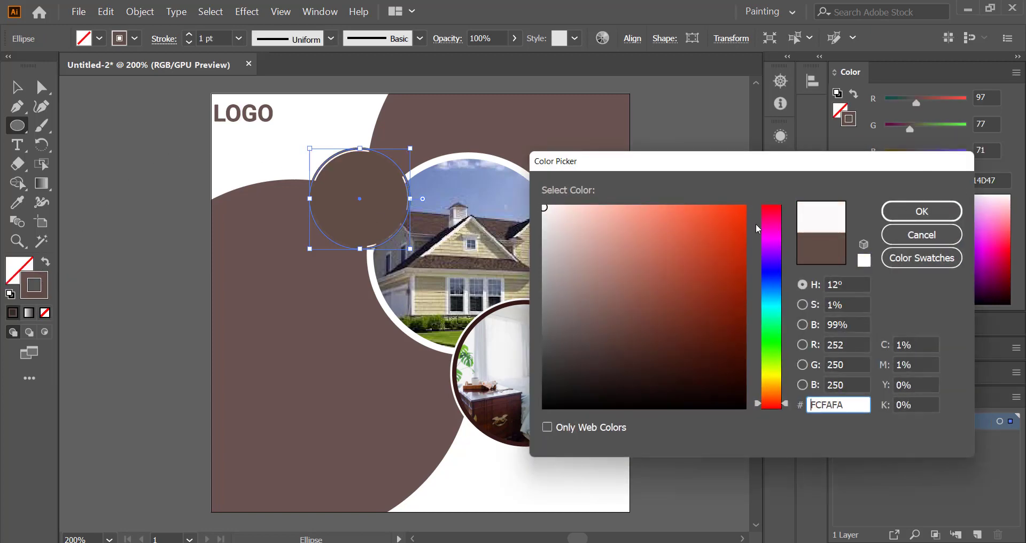
pyautogui.click(922, 211)
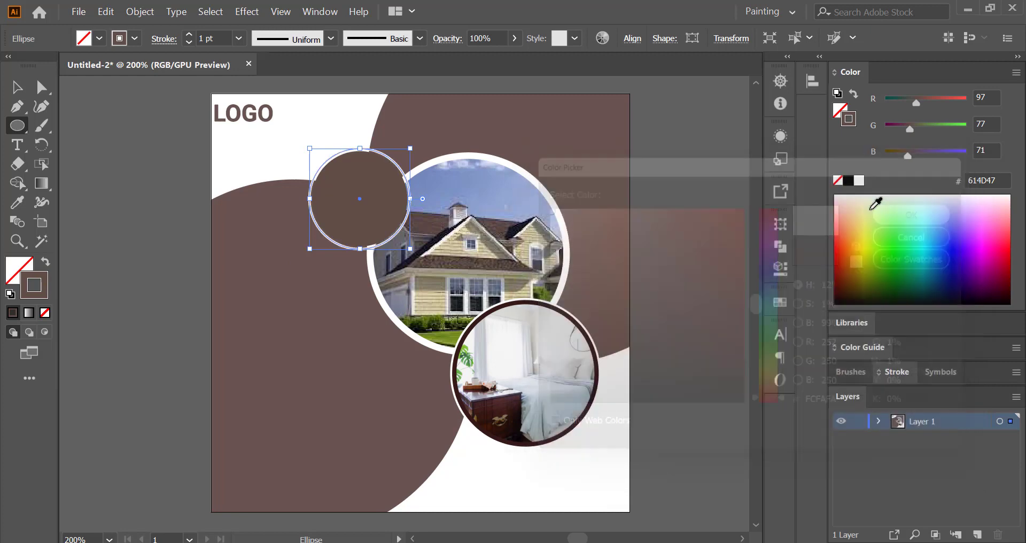
pyautogui.click(188, 36)
pyautogui.click(189, 35)
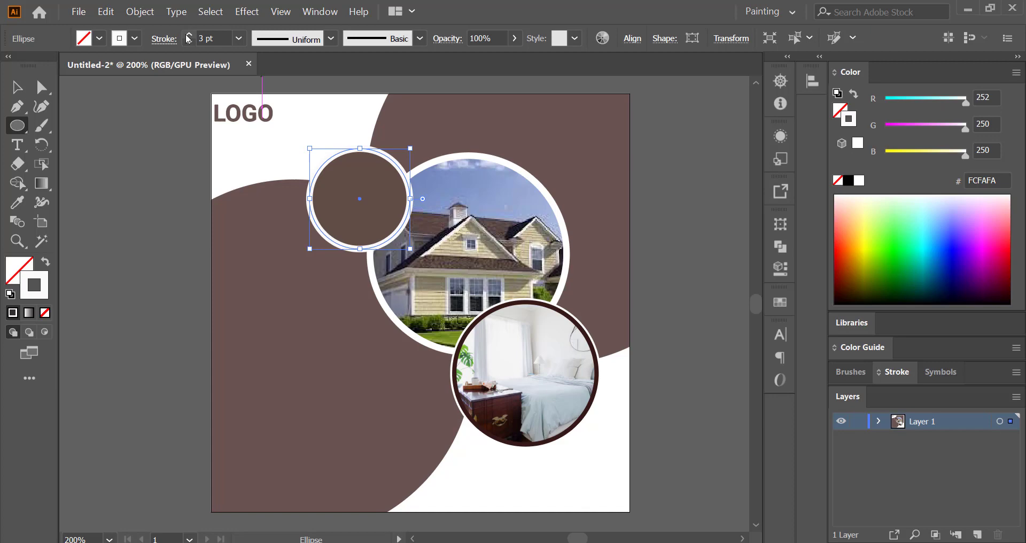
# - Expand the fill and stroke of the white ring around the small brown circle
pyautogui.click(155, 11)
pyautogui.click(150, 160)
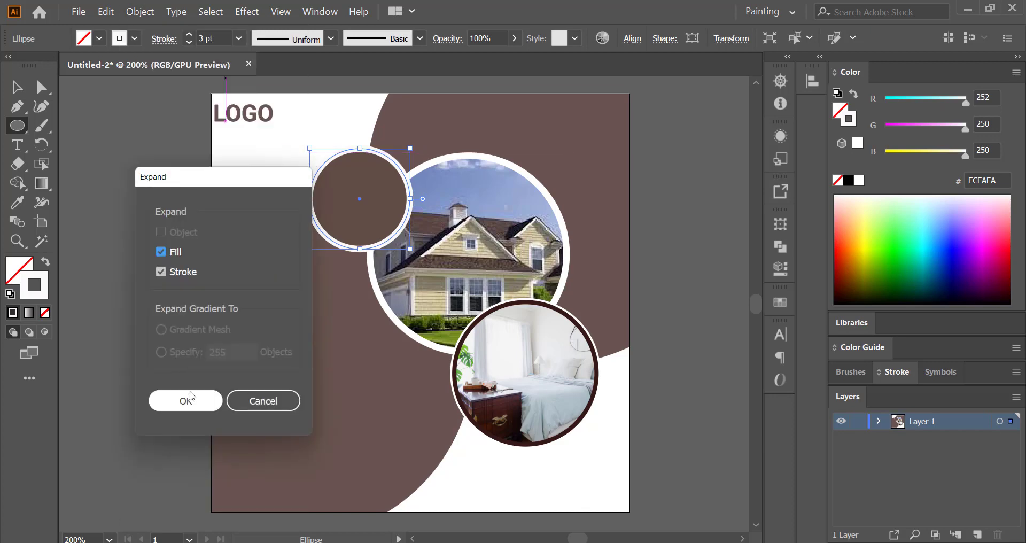
pyautogui.click(188, 399)
pyautogui.click(17, 86)
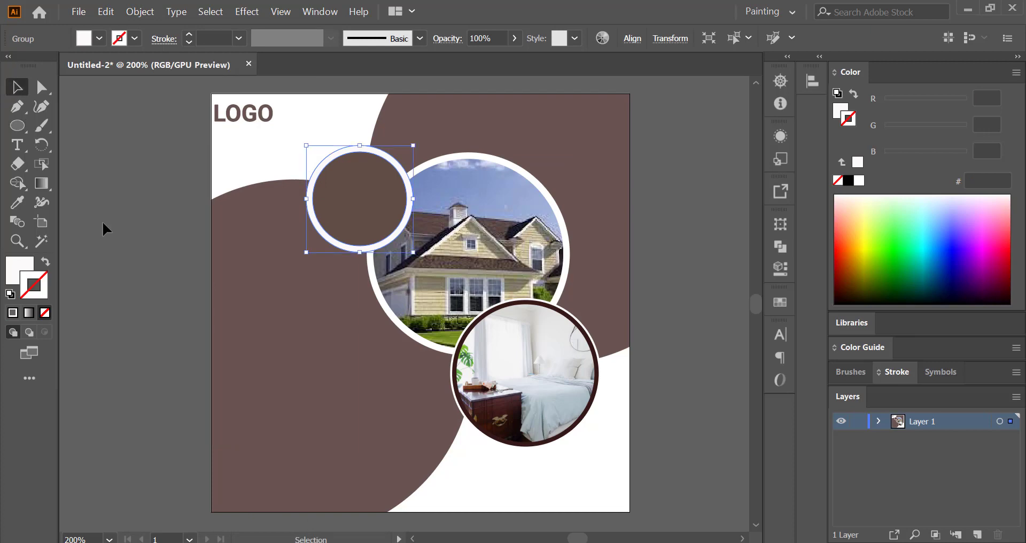
pyautogui.click(107, 228)
# - Group the small brown circle with its white ring
pyautogui.click(394, 207)
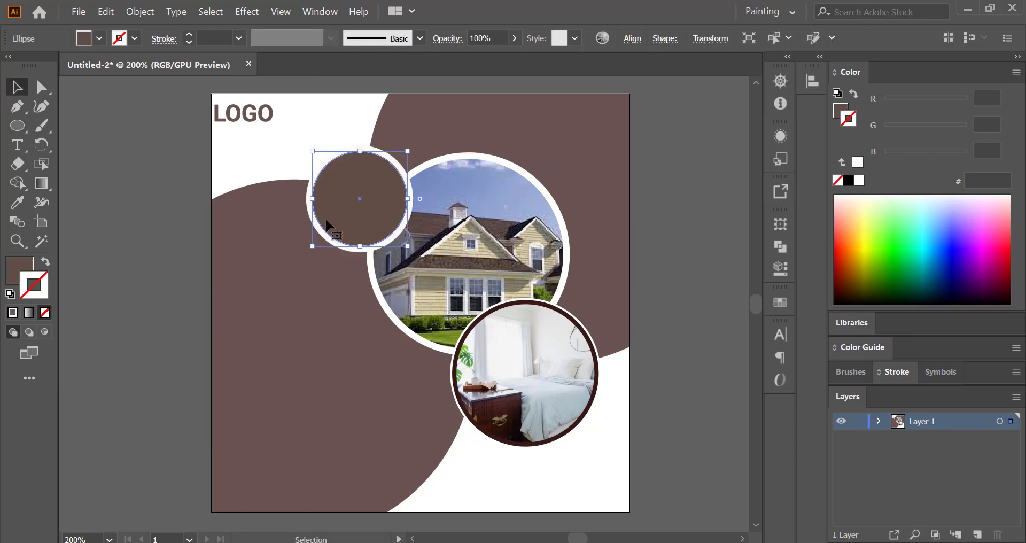
pyautogui.click(84, 195)
pyautogui.click(359, 207)
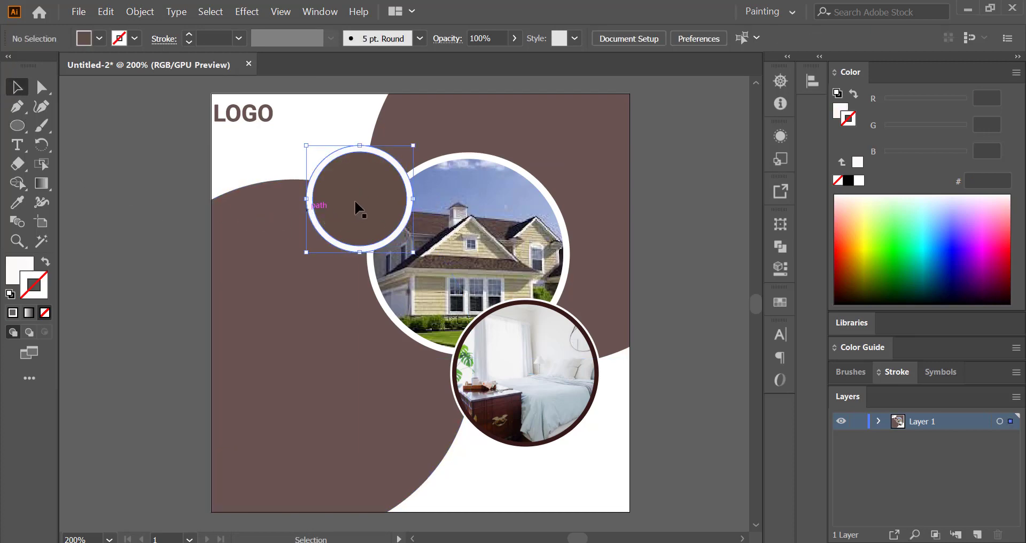
pyautogui.rightClick(360, 207)
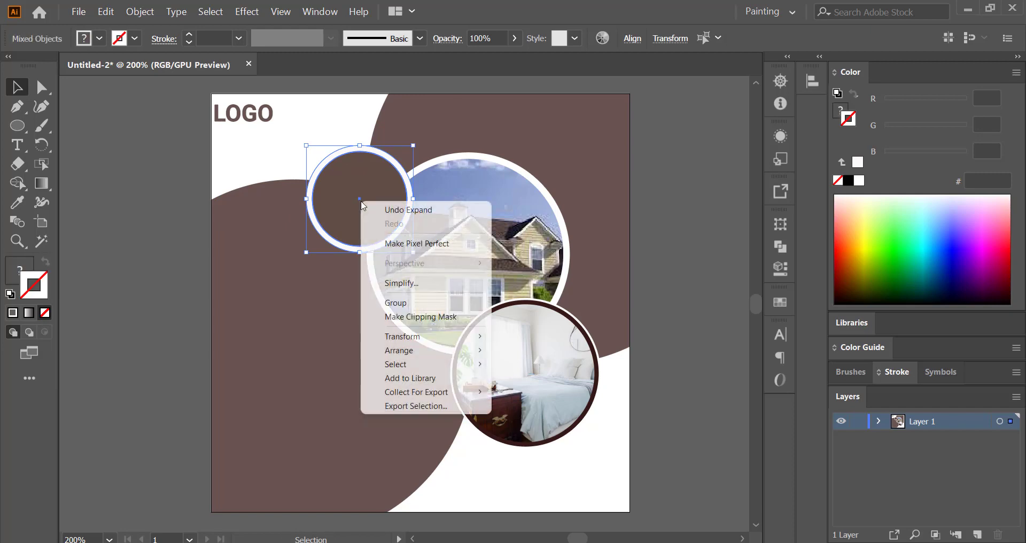
pyautogui.click(396, 303)
pyautogui.click(110, 206)
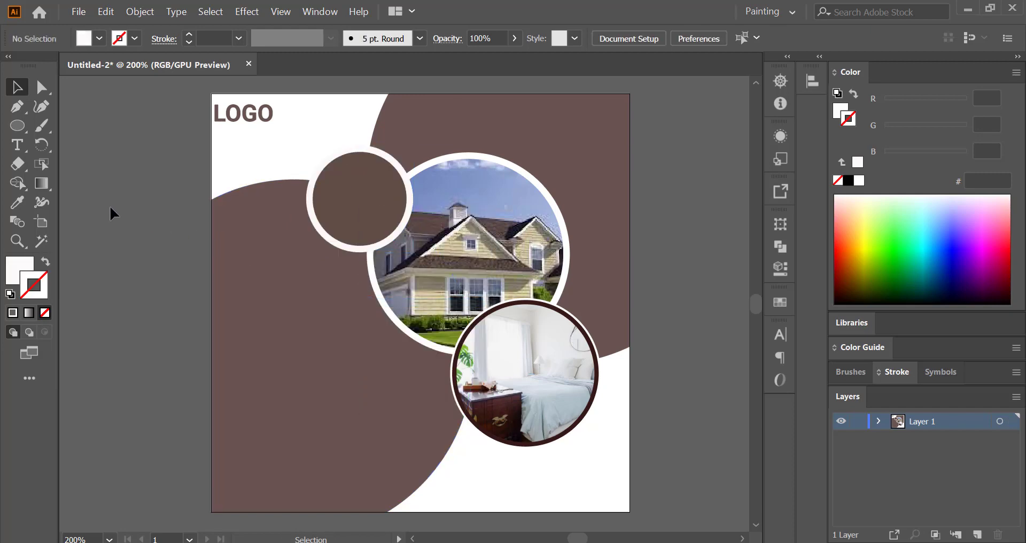
# - Draw a small circle in the upper-right shape's sampled brown, and place it below LOGO with a larger one above the badge
pyautogui.moveTo(350, 378); pyautogui.dragTo(431, 390)
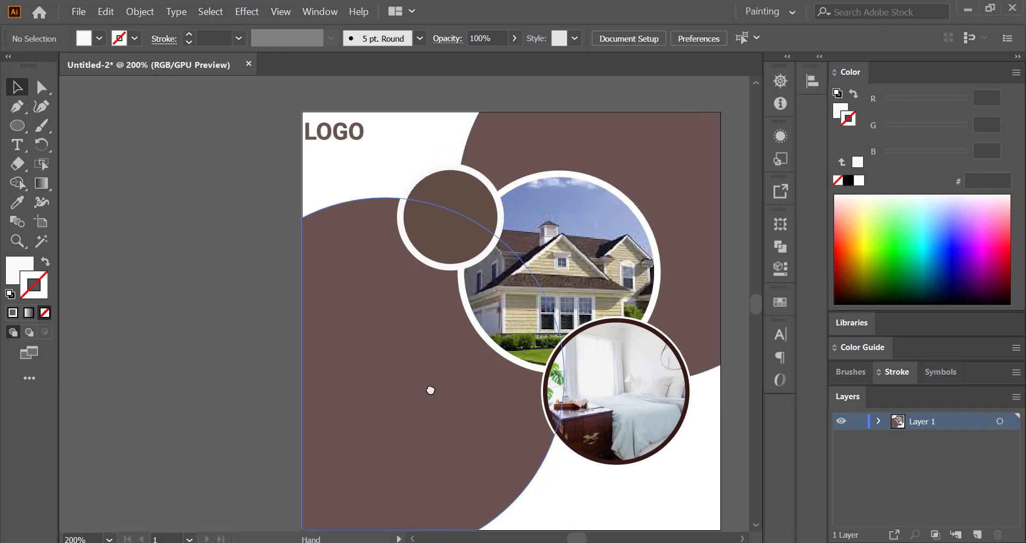
pyautogui.click(18, 126)
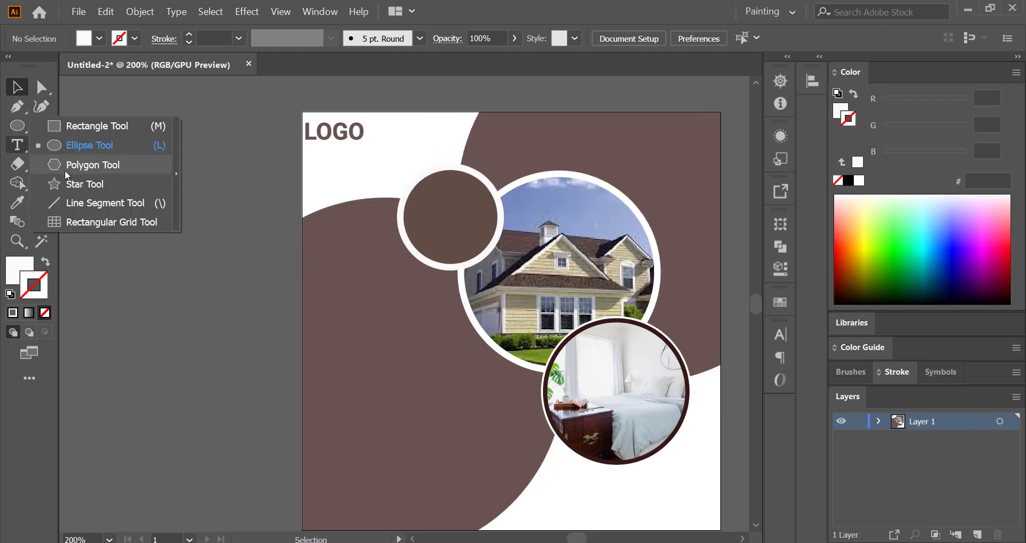
pyautogui.click(91, 146)
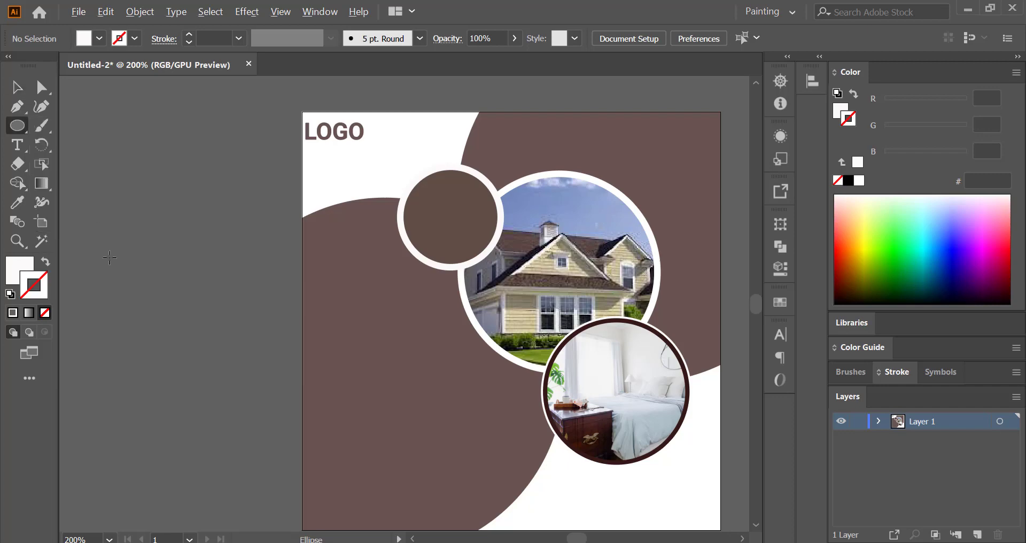
pyautogui.moveTo(110, 258); pyautogui.dragTo(115, 265)
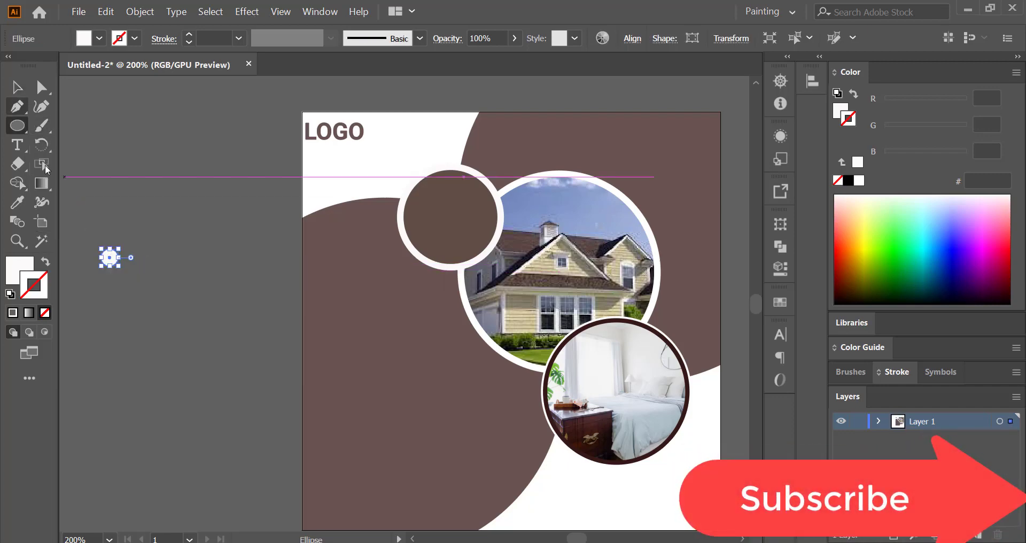
pyautogui.press('i')
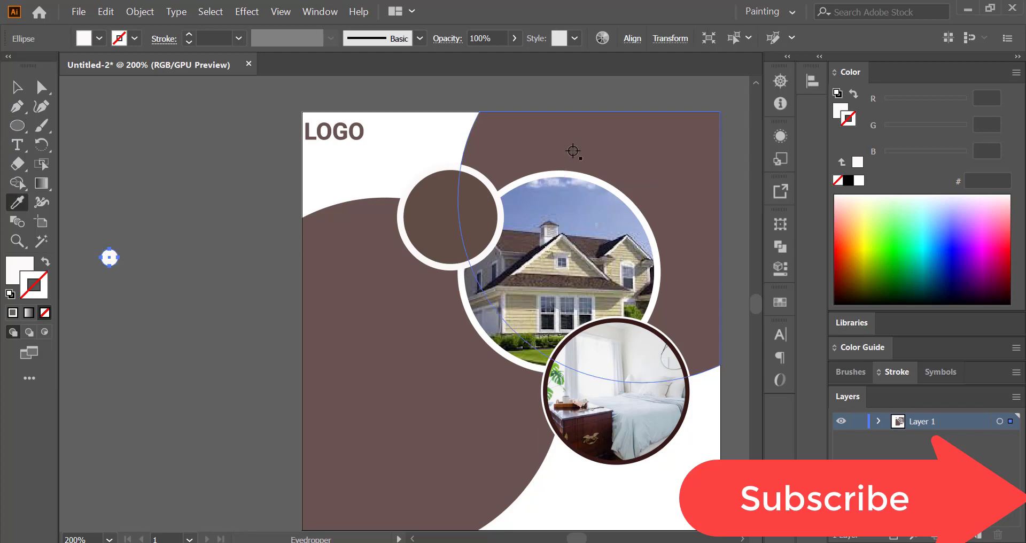
pyautogui.click(573, 153)
pyautogui.press('v')
pyautogui.click(129, 262)
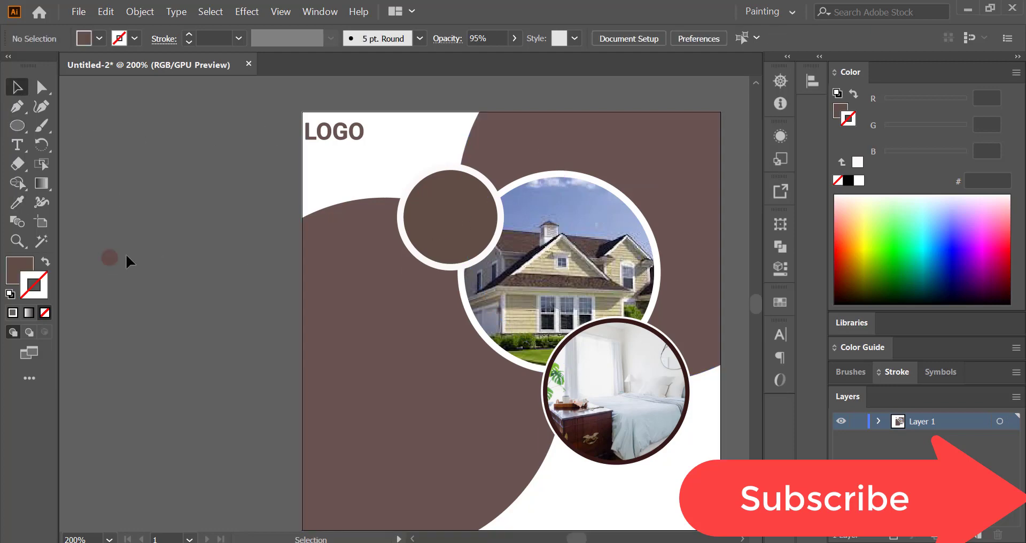
pyautogui.moveTo(110, 257); pyautogui.dragTo(352, 196)
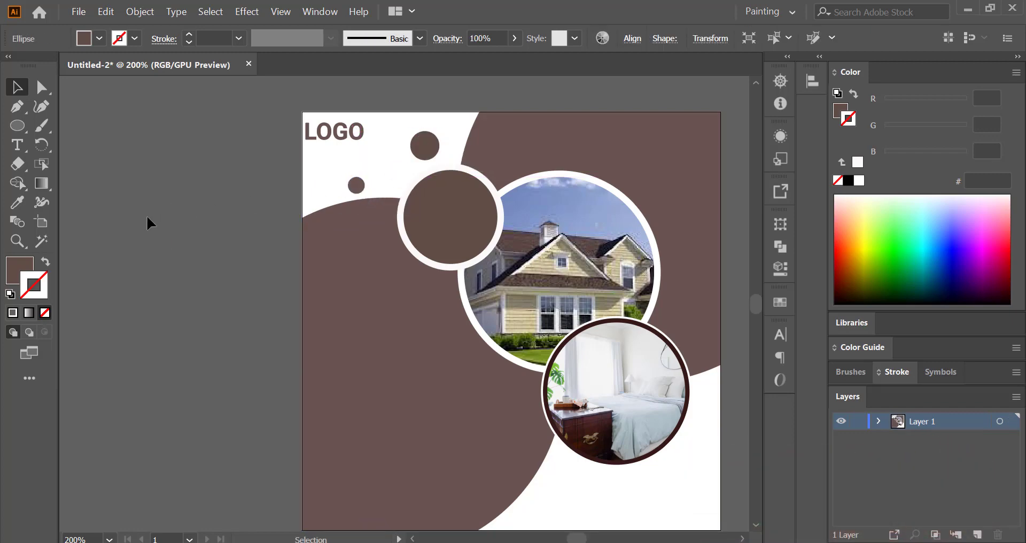
pyautogui.moveTo(543, 420); pyautogui.dragTo(488, 351)
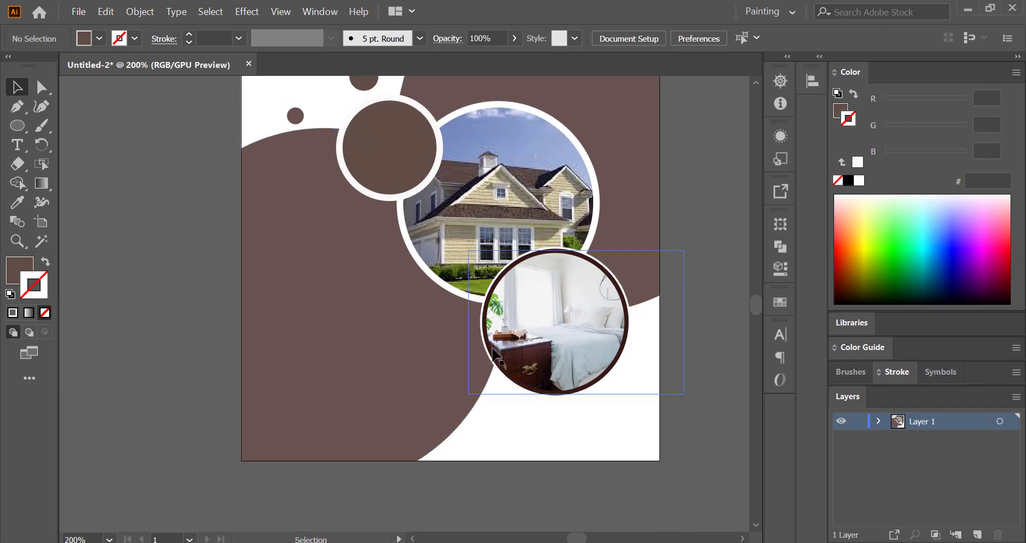
pyautogui.click(413, 382)
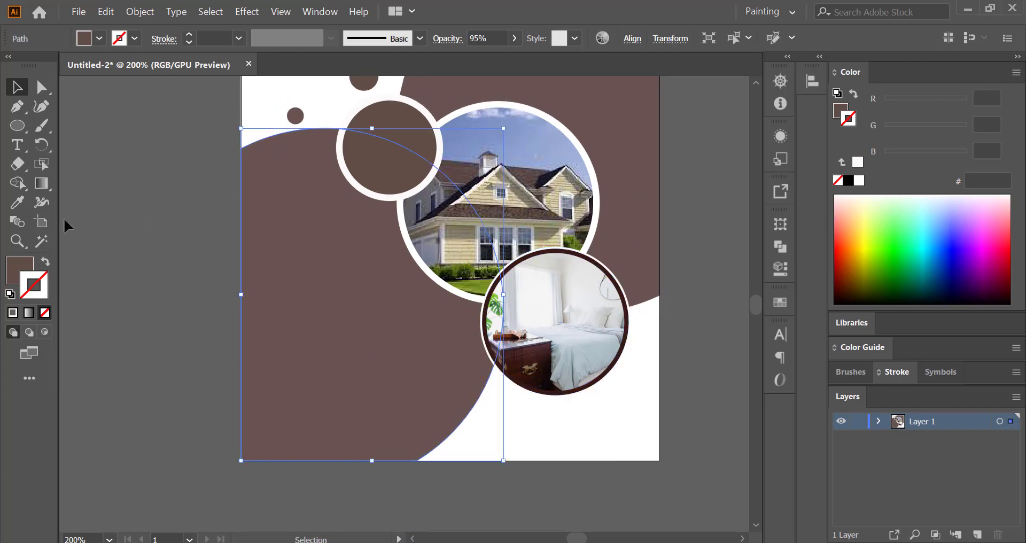
pyautogui.click(516, 38)
pyautogui.click(17, 95)
pyautogui.click(172, 231)
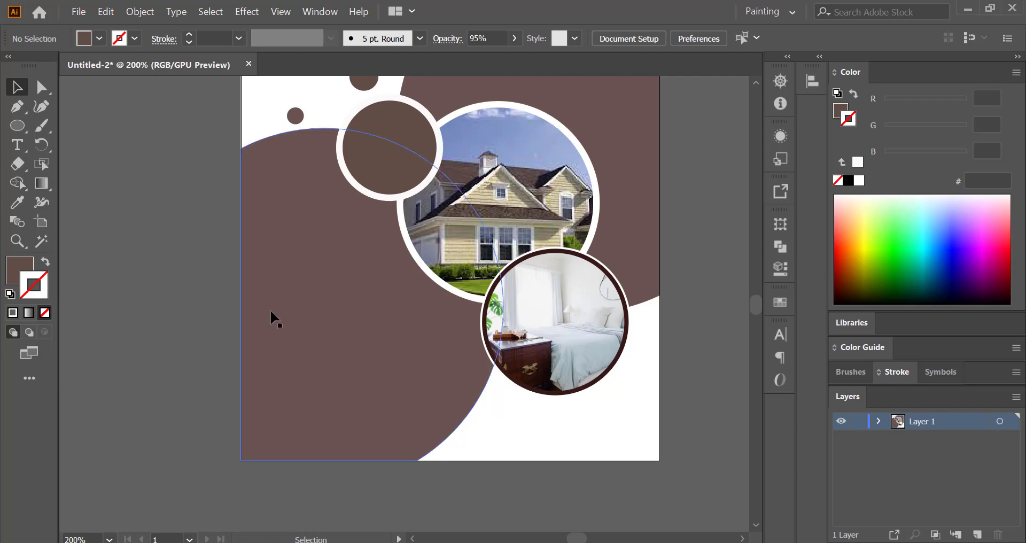
# - Add the text PRICE beside the artboard in 12 pt Roboto with the Light style
pyautogui.click(17, 145)
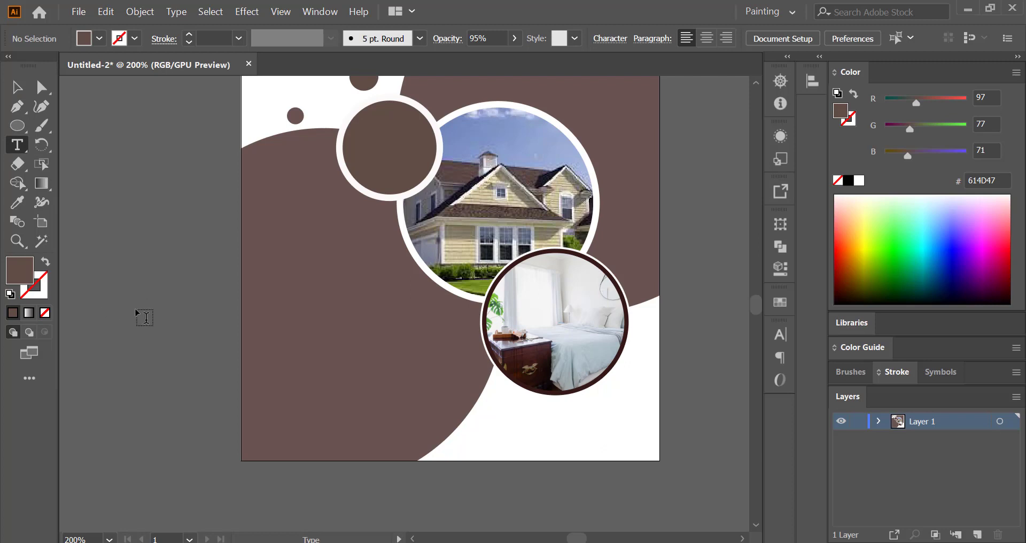
pyautogui.hscroll(-3, 135, 310)
pyautogui.scroll(1, 134, 310)
pyautogui.click(135, 310)
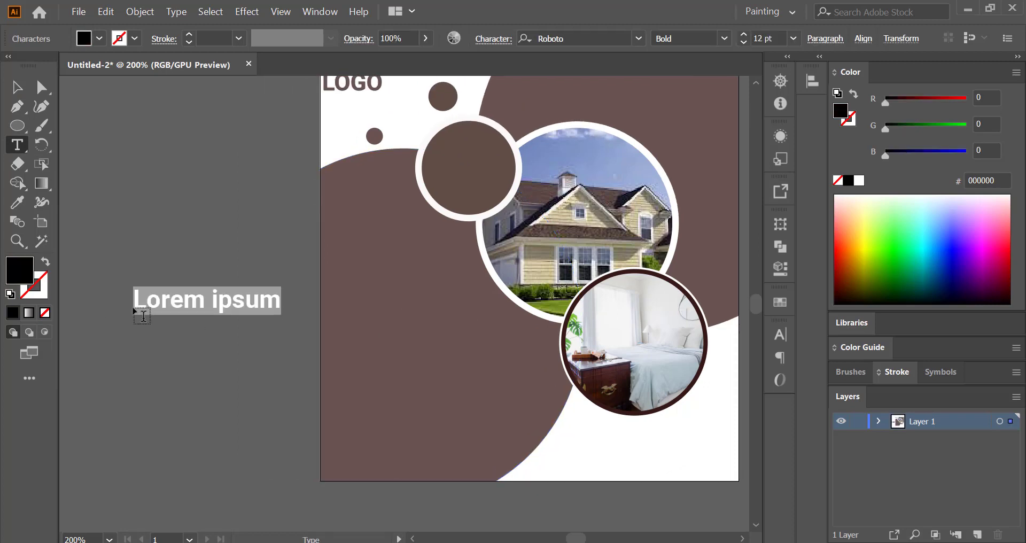
pyautogui.write('PRICE')
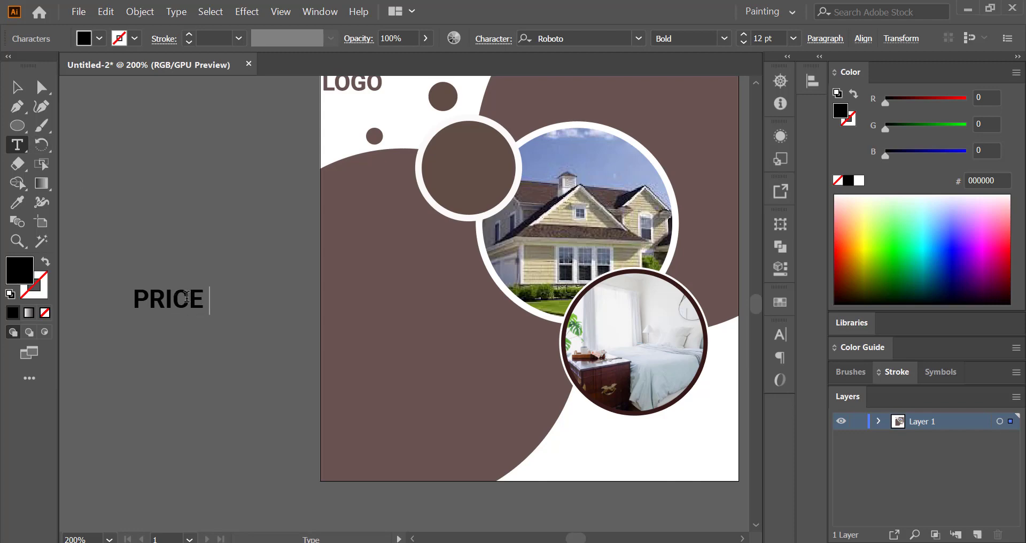
pyautogui.hotkey('ctrl', 'a')
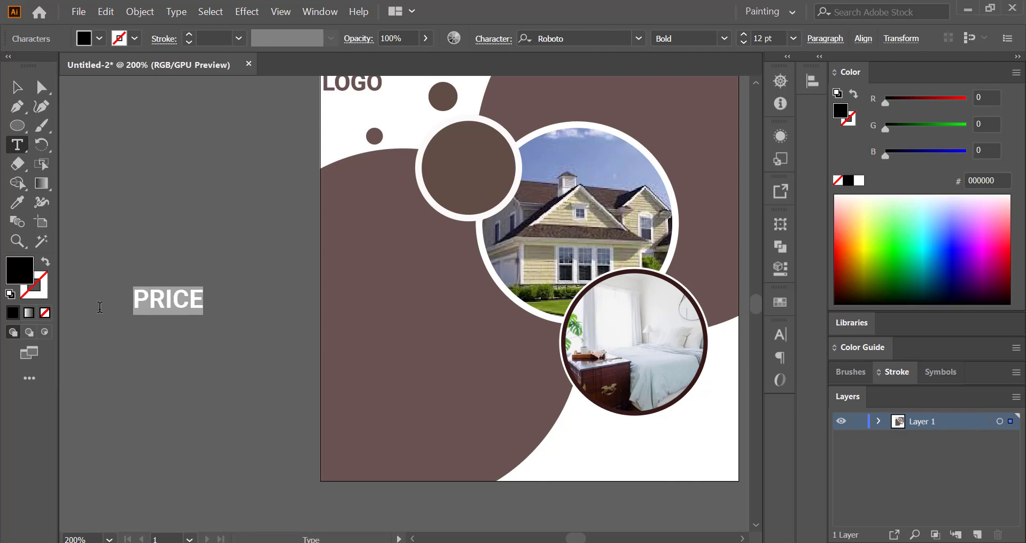
pyautogui.click(725, 38)
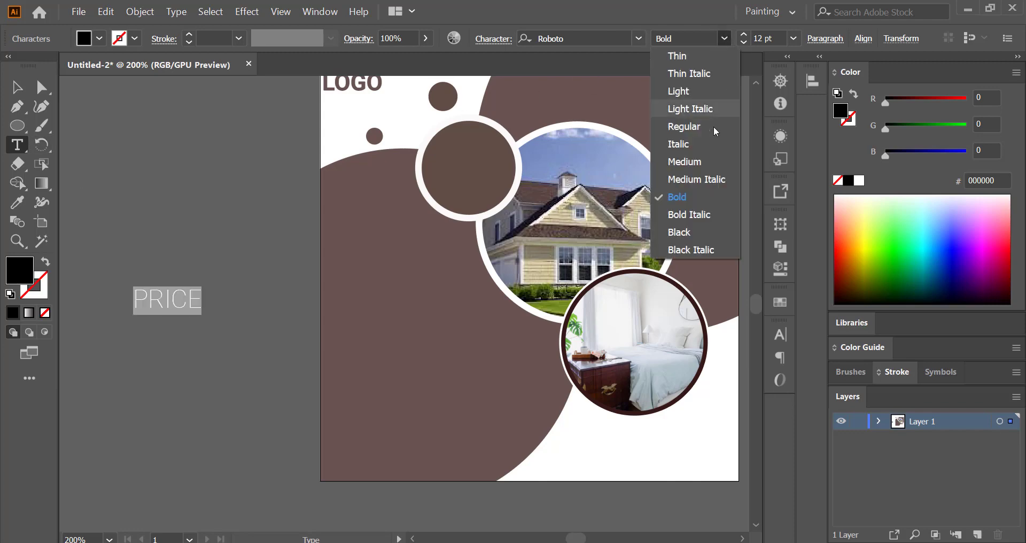
pyautogui.click(698, 91)
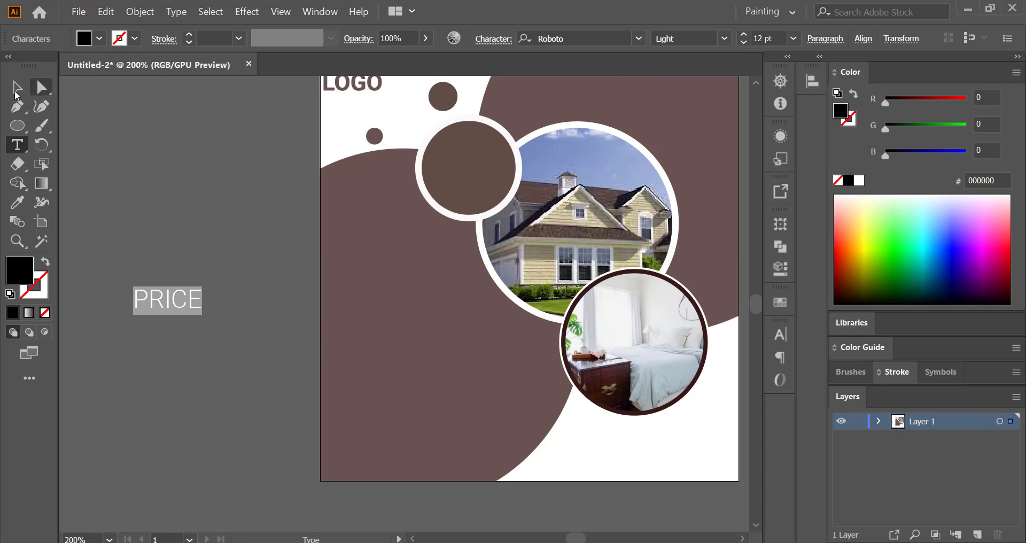
# - Convert the PRICE text to outlines and give it the white FFFFFF fill sampled from the artboard background
pyautogui.press('Escape')
pyautogui.rightClick(170, 310)
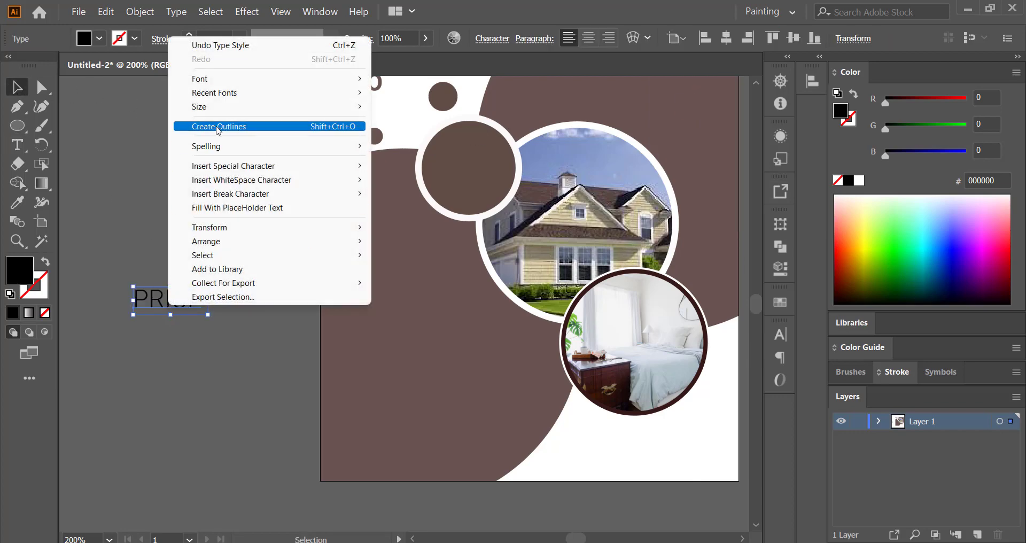
pyautogui.click(218, 126)
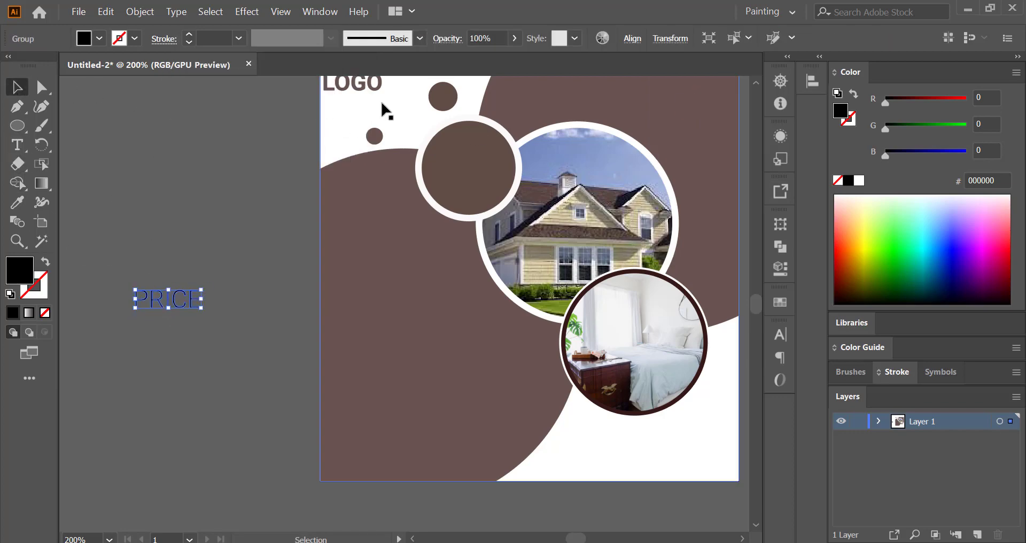
pyautogui.press('i')
pyautogui.click(382, 104)
# - Move the white PRICE text into the upper half of the ringed brown badge
pyautogui.click(17, 90)
pyautogui.click(173, 314)
pyautogui.moveTo(168, 298); pyautogui.dragTo(473, 163)
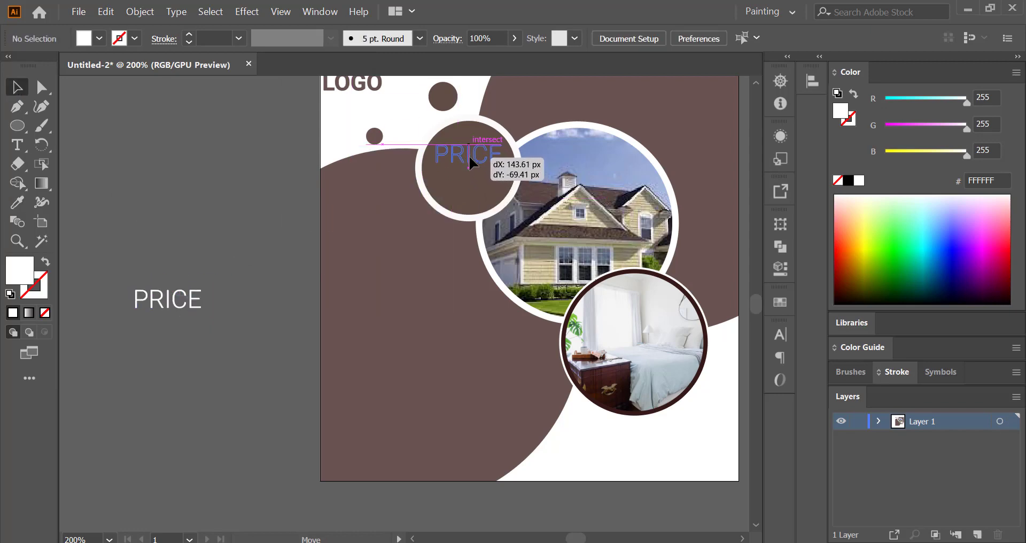
pyautogui.moveTo(470, 163); pyautogui.dragTo(470, 163)
# - Add the text START FROM beside the artboard
pyautogui.click(17, 145)
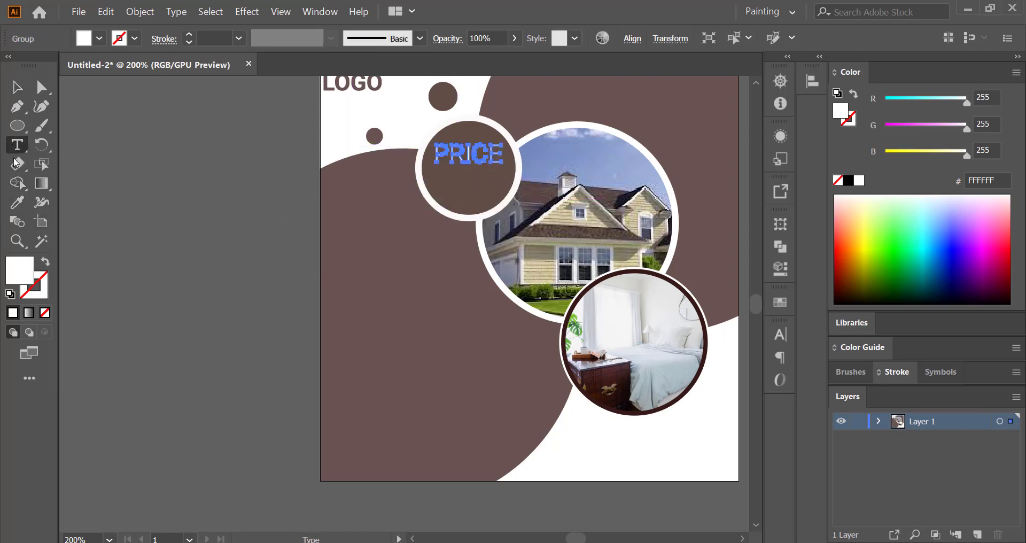
pyautogui.click(94, 242)
pyautogui.write('START FROM')
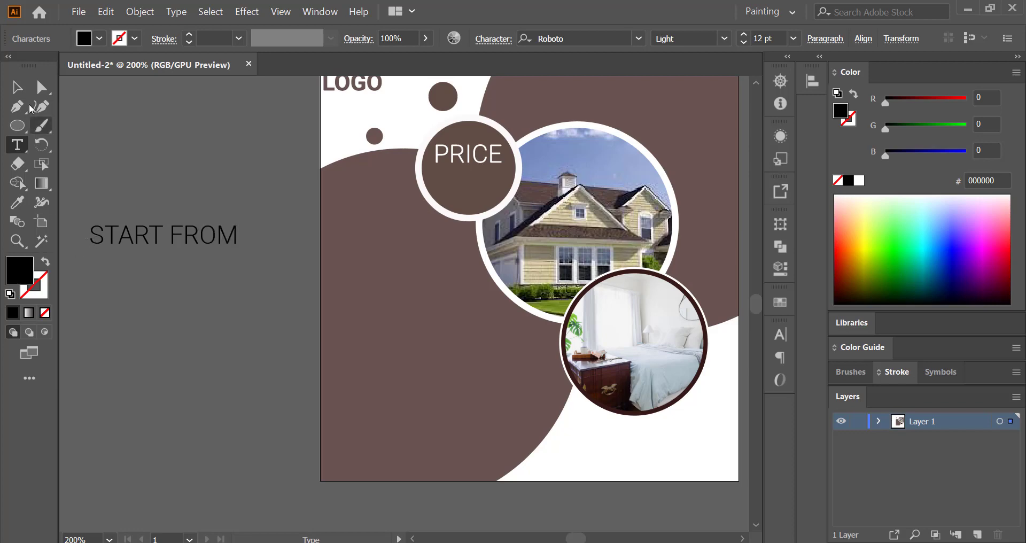
# - Convert the START FROM text to outlines and give it the white FFFFFF fill sampled from the artboard background
pyautogui.click(15, 89)
pyautogui.click(217, 242)
pyautogui.rightClick(215, 238)
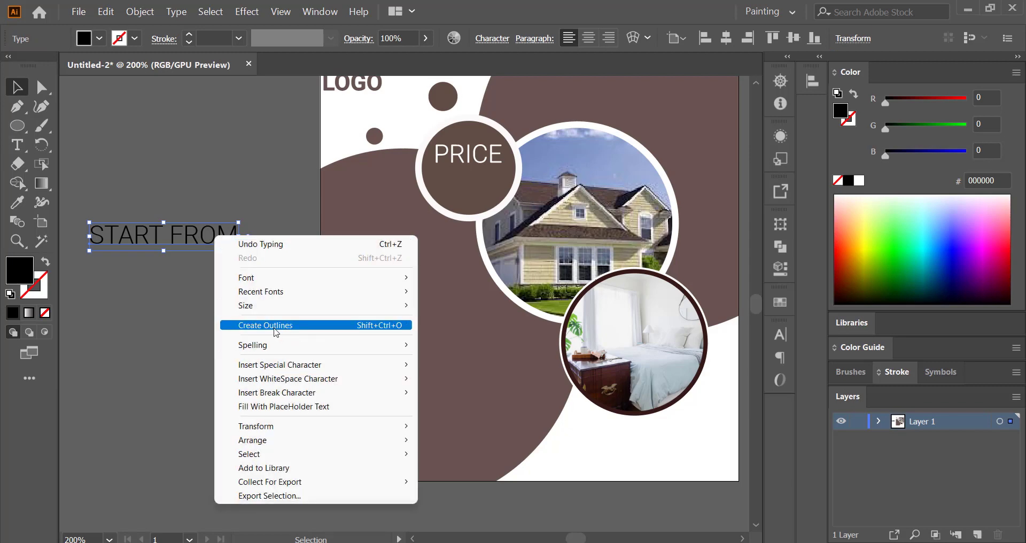
pyautogui.click(284, 325)
pyautogui.press('i')
pyautogui.click(366, 114)
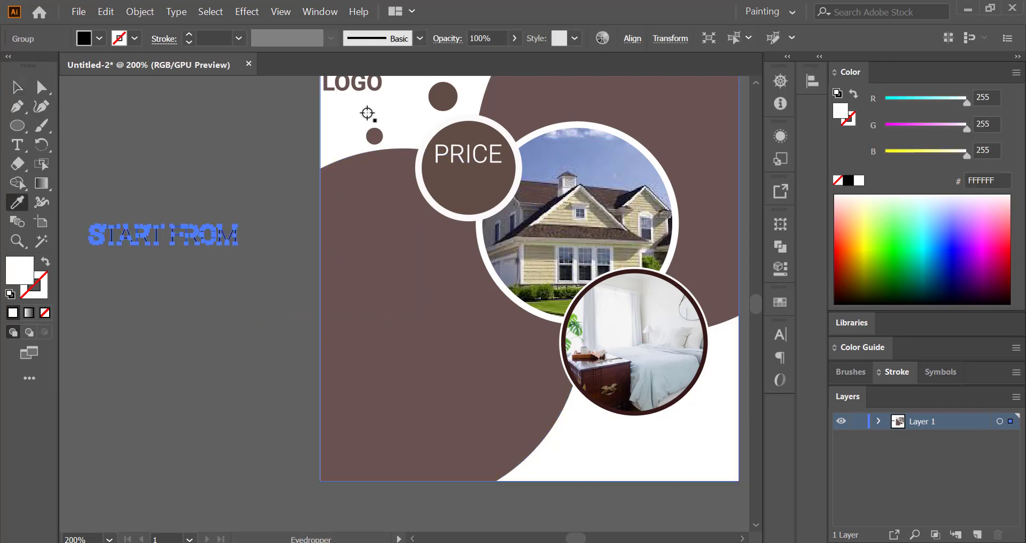
# - Move the START FROM text onto the badge, beneath PRICE
pyautogui.click(16, 90)
pyautogui.click(199, 247)
pyautogui.click(205, 244)
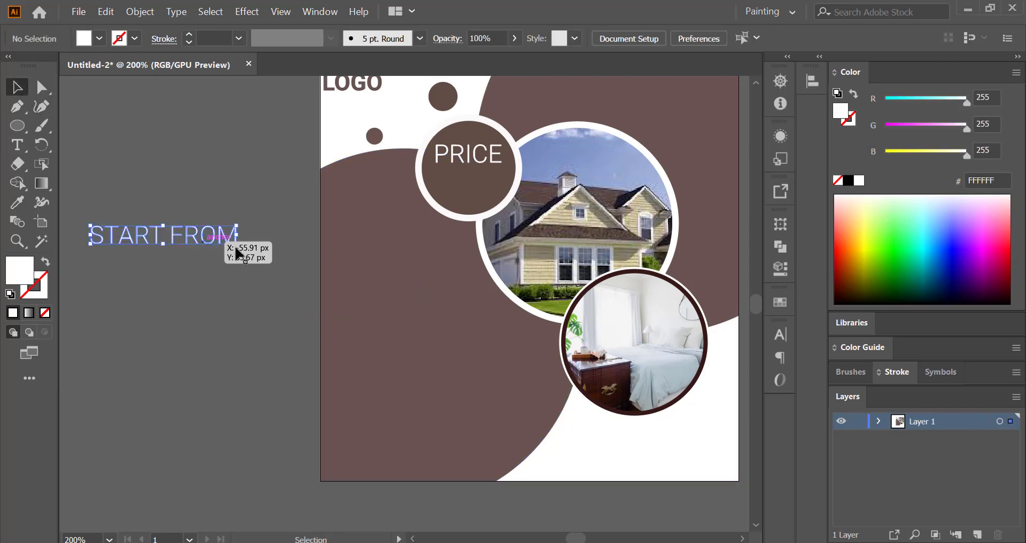
pyautogui.moveTo(238, 247); pyautogui.dragTo(472, 192)
pyautogui.click(195, 287)
# - Scale START FROM down to fit inside the badge circle and position it closely beneath PRICE
pyautogui.scroll(2, 470, 282)
pyautogui.moveTo(472, 229); pyautogui.dragTo(405, 338)
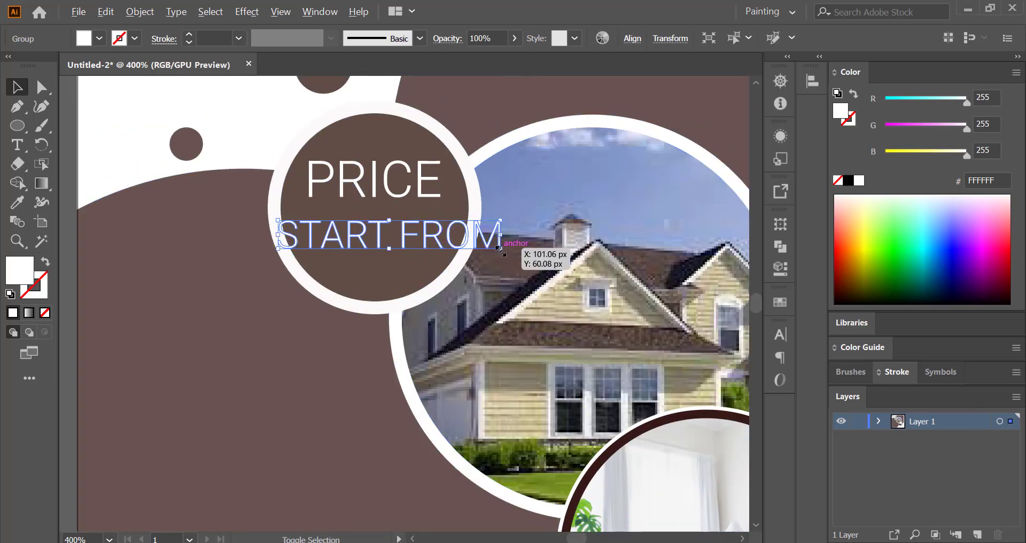
pyautogui.moveTo(500, 250); pyautogui.dragTo(477, 246)
pyautogui.moveTo(401, 236); pyautogui.dragTo(389, 220)
pyautogui.scroll(-1, 369, 362)
pyautogui.scroll(-2, 375, 369)
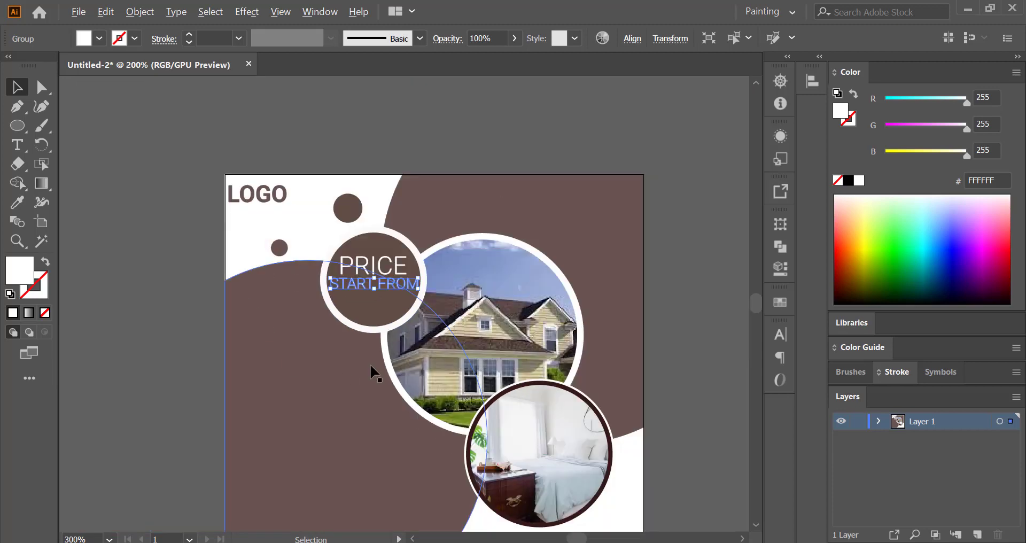
pyautogui.scroll(-3, 370, 366)
pyautogui.hscroll(-3, 321, 353)
pyautogui.click(174, 331)
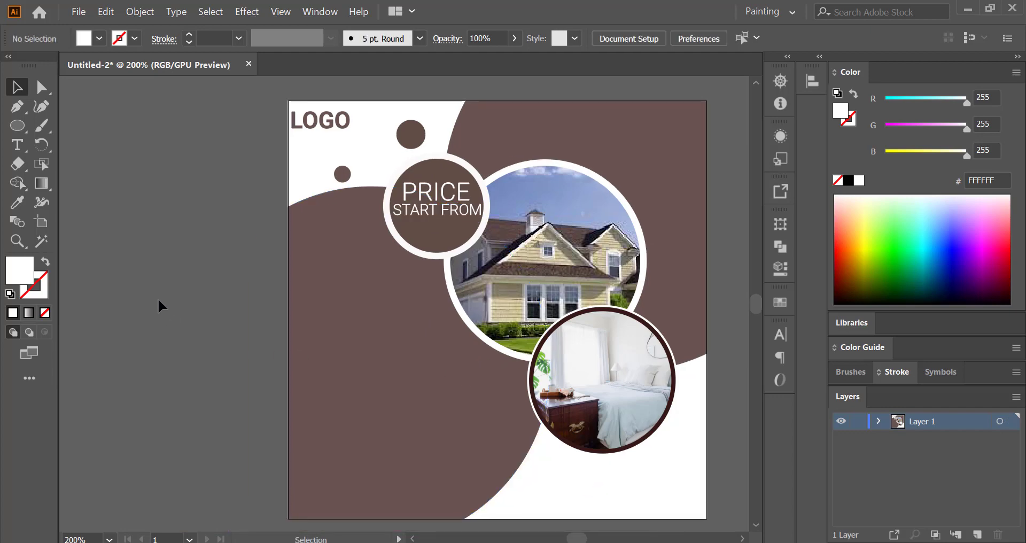
# - Add a letter S in Roboto Bold beside the artboard and enlarge it
pyautogui.click(19, 144)
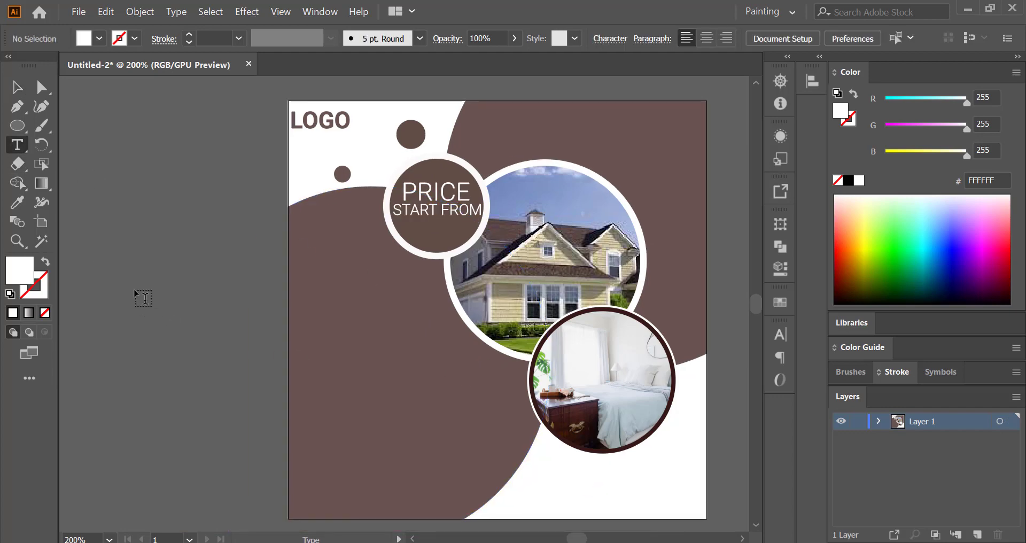
pyautogui.click(157, 291)
pyautogui.write('S')
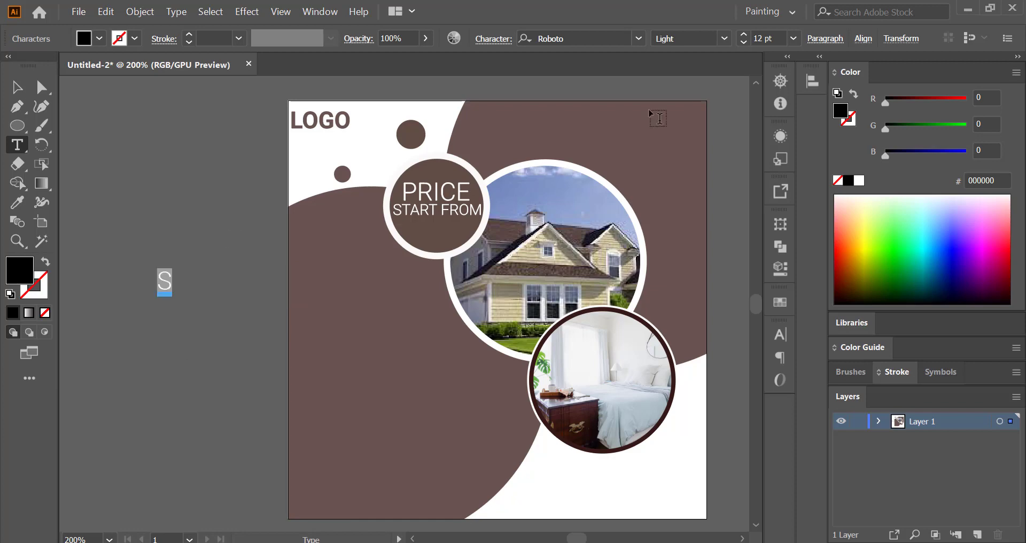
pyautogui.click(728, 39)
pyautogui.click(668, 231)
pyautogui.press('Escape')
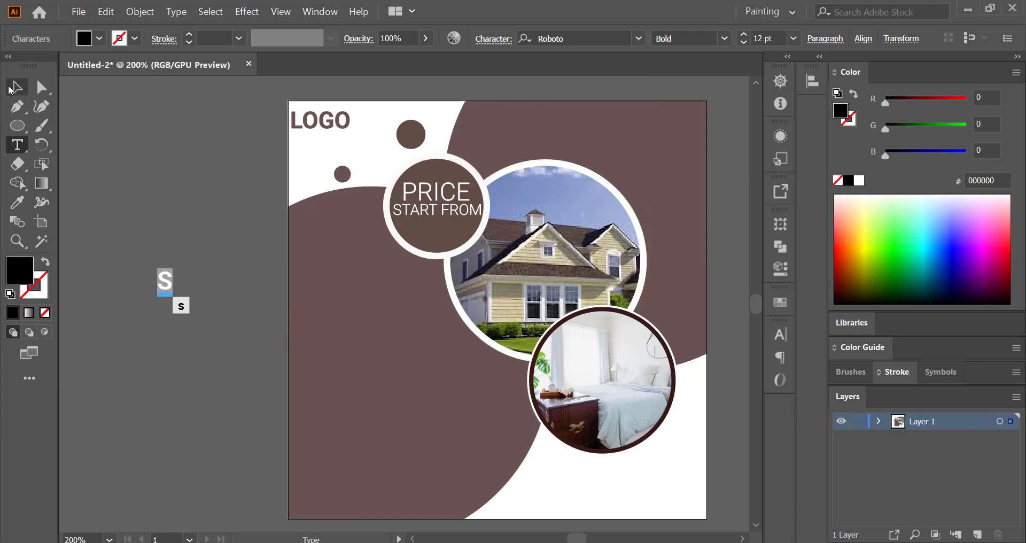
pyautogui.moveTo(171, 293); pyautogui.dragTo(232, 351)
pyautogui.click(168, 353)
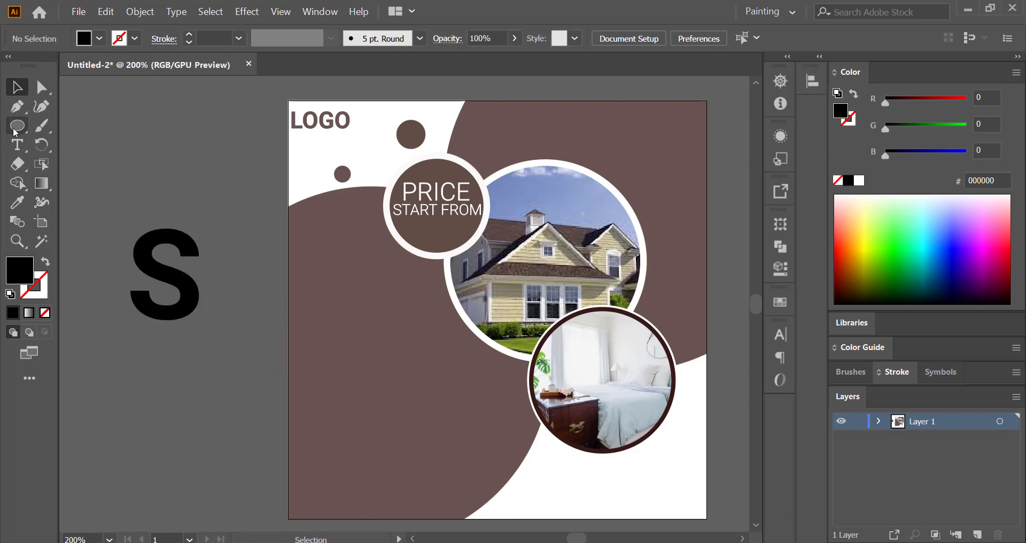
# - Draw a vertical line through the centre of the S and give it a 4 pt stroke
pyautogui.moveTo(15, 130); pyautogui.dragTo(80, 183)
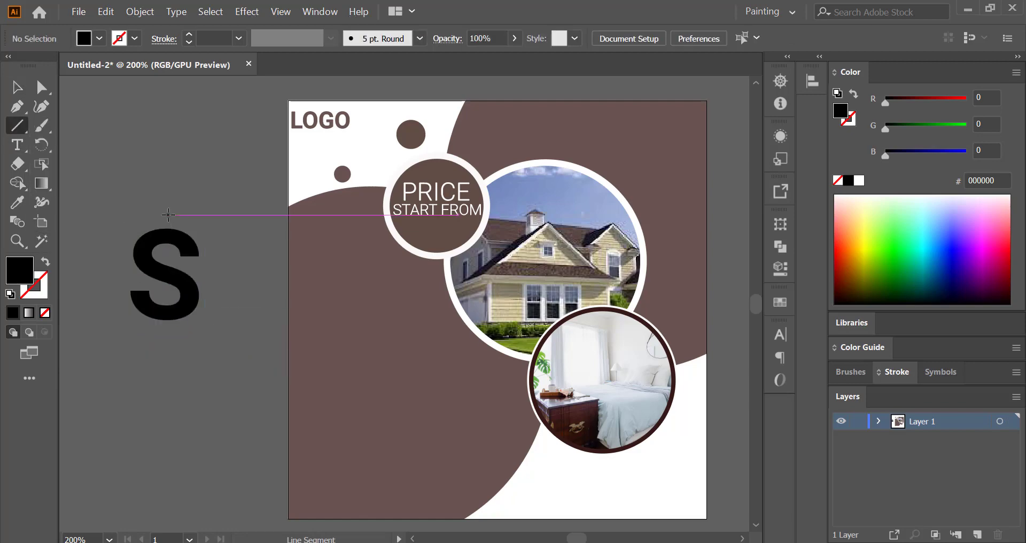
pyautogui.moveTo(169, 215); pyautogui.dragTo(162, 344)
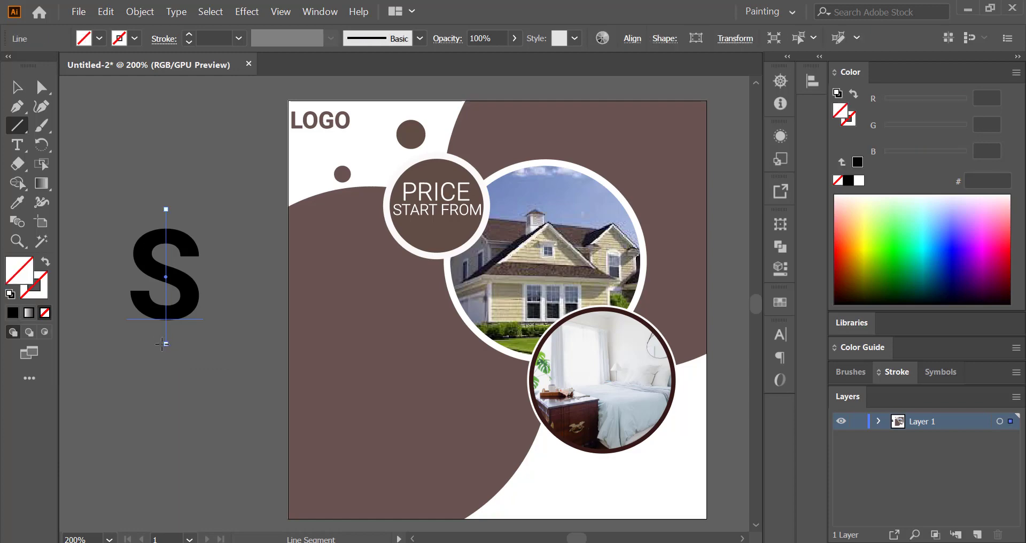
pyautogui.click(189, 38)
pyautogui.click(188, 38)
pyautogui.click(187, 38)
pyautogui.click(186, 38)
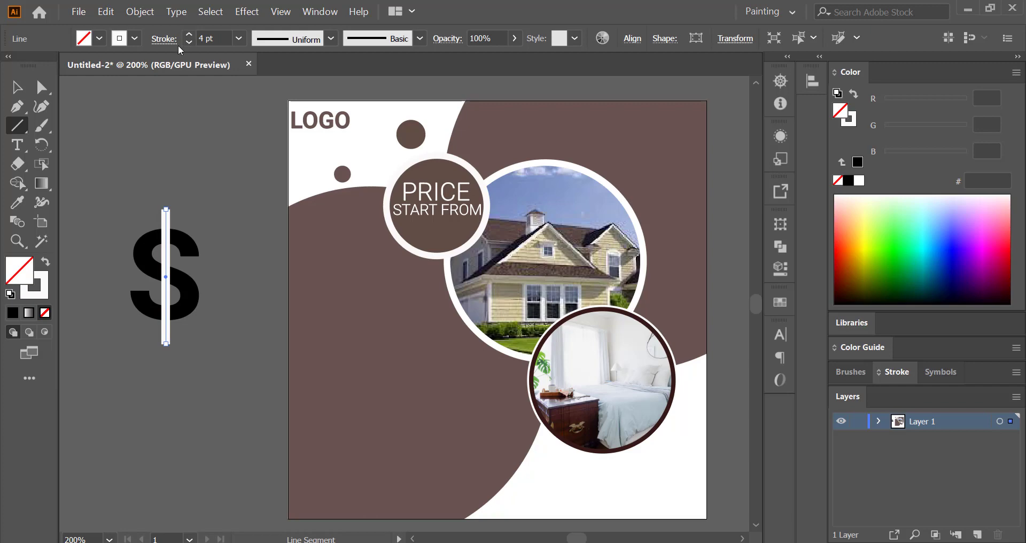
# - Expand the vertical line's fill and stroke into a shape and fill it with yellow-green D3E800
pyautogui.click(139, 12)
pyautogui.click(154, 163)
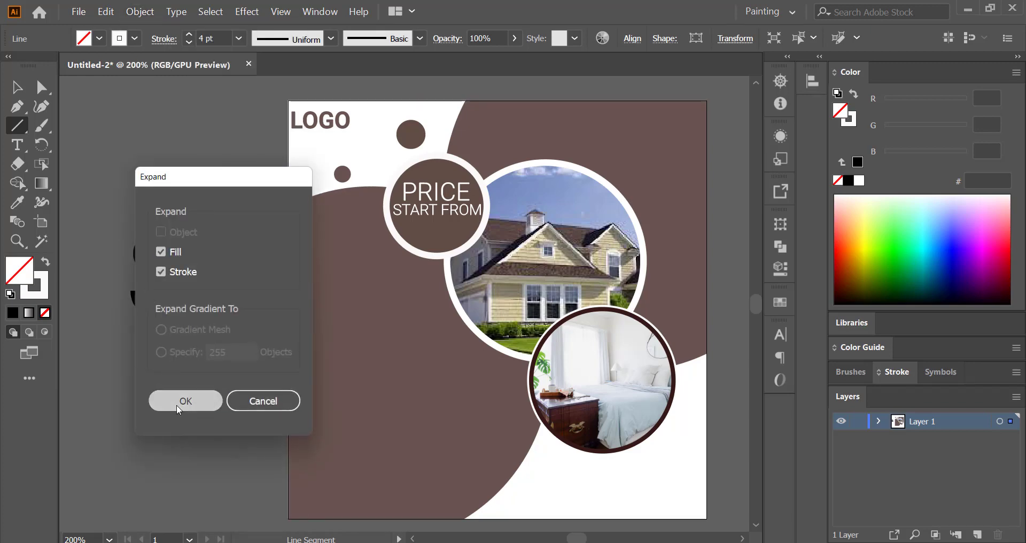
pyautogui.click(181, 401)
pyautogui.click(871, 245)
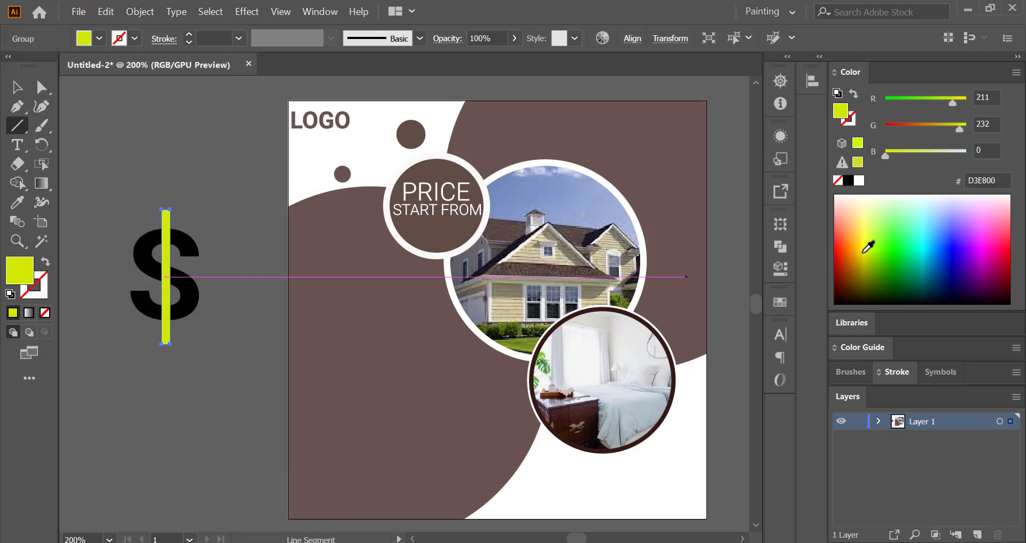
# - Convert the S to outlines and fill it with yellow E1FF07
pyautogui.click(17, 87)
pyautogui.click(92, 159)
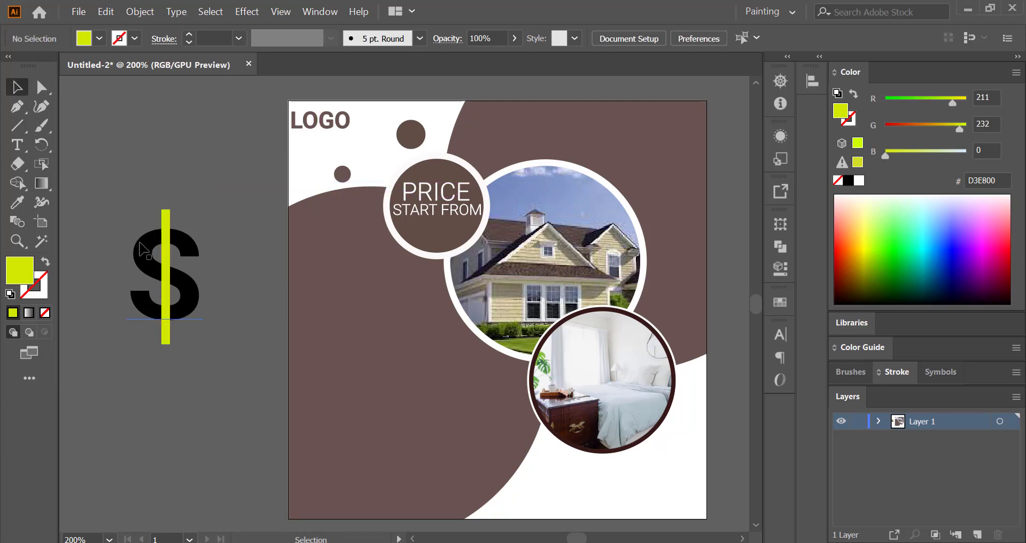
pyautogui.rightClick(159, 250)
pyautogui.click(194, 333)
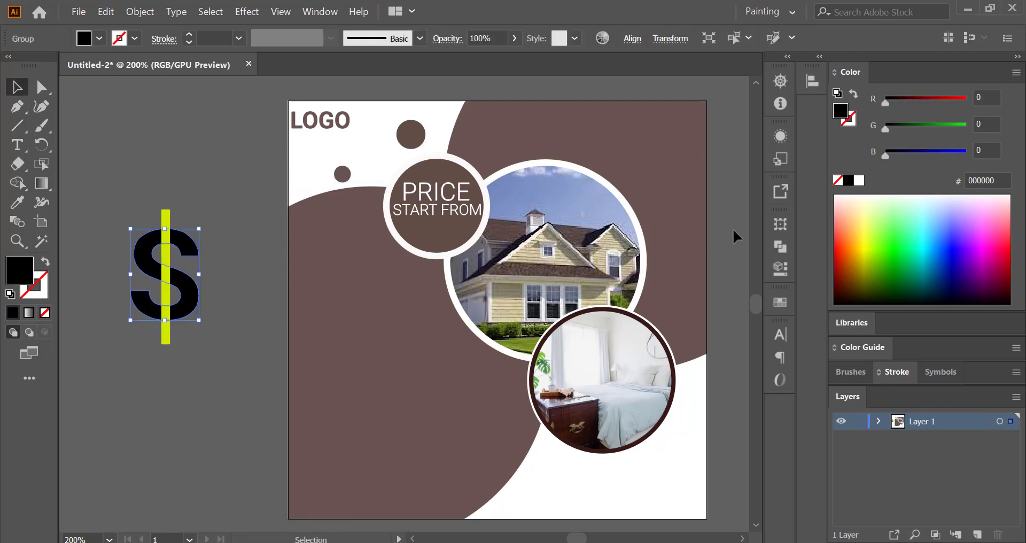
pyautogui.click(864, 243)
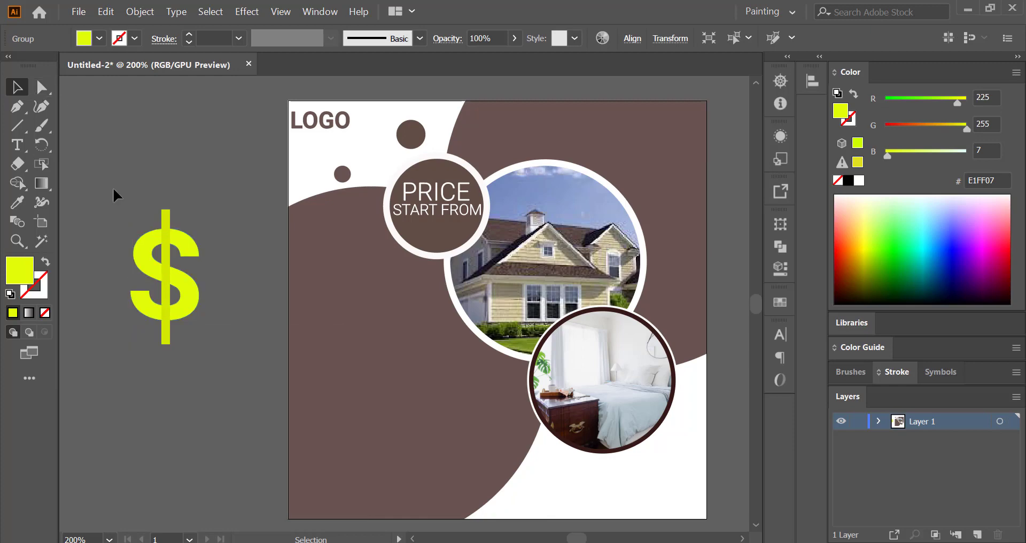
# - Enlarge the dollar sign and shorten its vertical bar at both ends so it extends only slightly beyond the S
pyautogui.moveTo(113, 187); pyautogui.dragTo(178, 318)
pyautogui.click(138, 155)
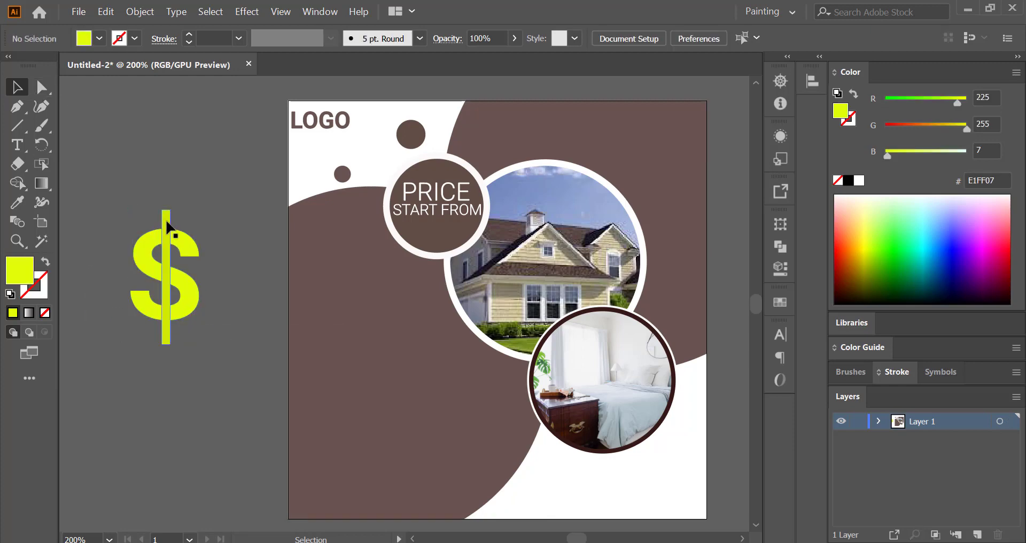
pyautogui.hotkey('ctrl', 'z')
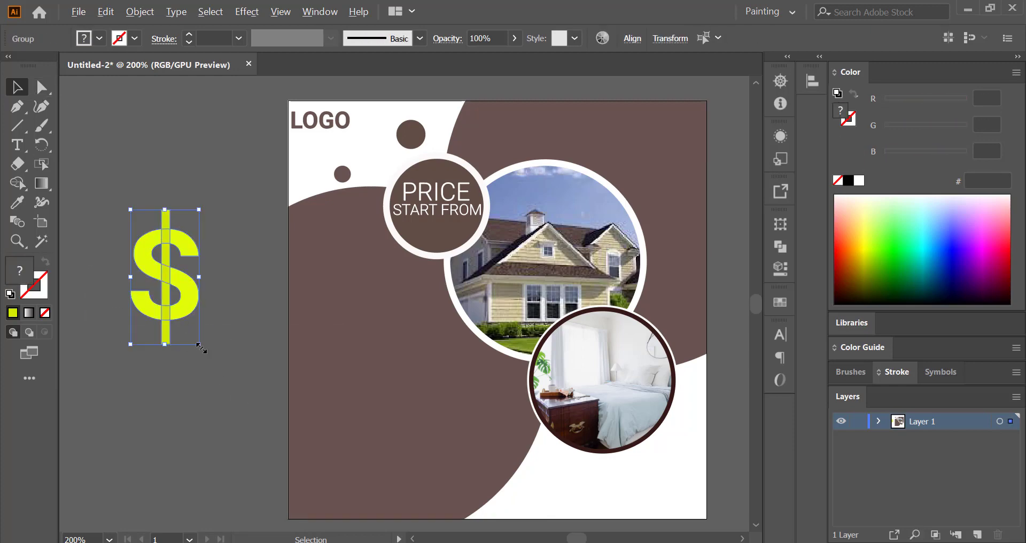
pyautogui.moveTo(201, 348); pyautogui.dragTo(216, 373)
pyautogui.click(165, 192)
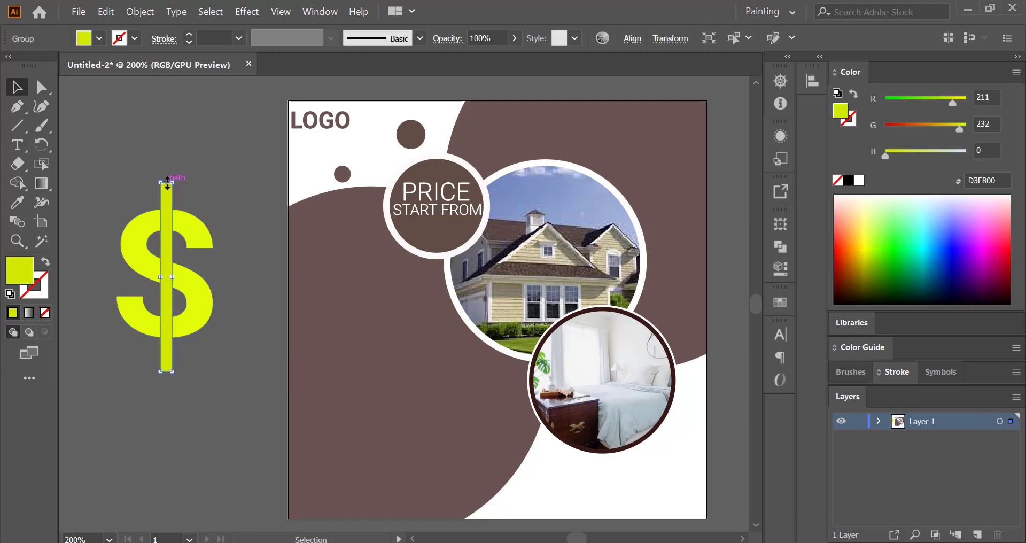
pyautogui.moveTo(168, 182); pyautogui.dragTo(167, 201)
pyautogui.moveTo(166, 373); pyautogui.dragTo(167, 344)
pyautogui.click(95, 227)
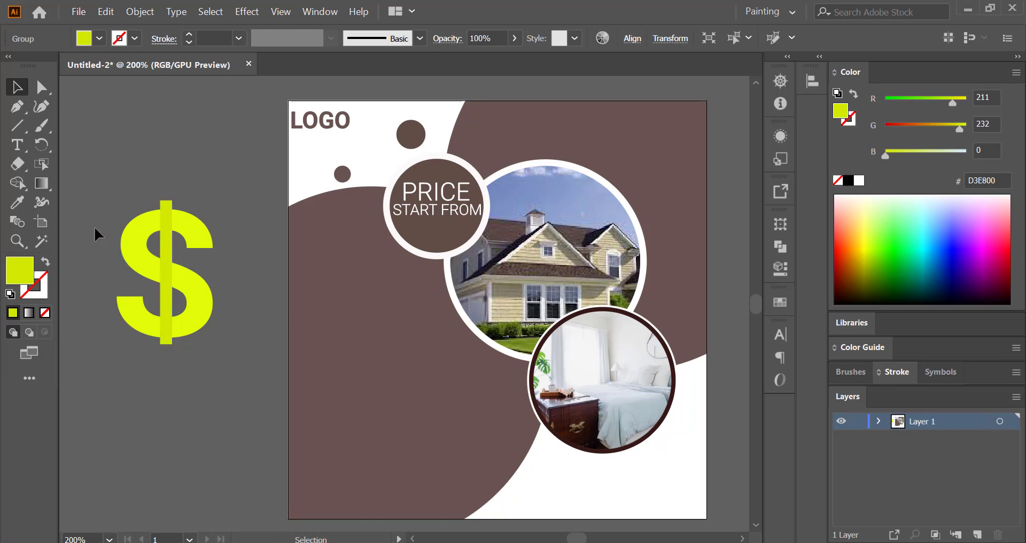
# - Group the S with its vertical bar and scale the dollar sign down
pyautogui.moveTo(95, 225); pyautogui.dragTo(185, 333)
pyautogui.rightClick(185, 333)
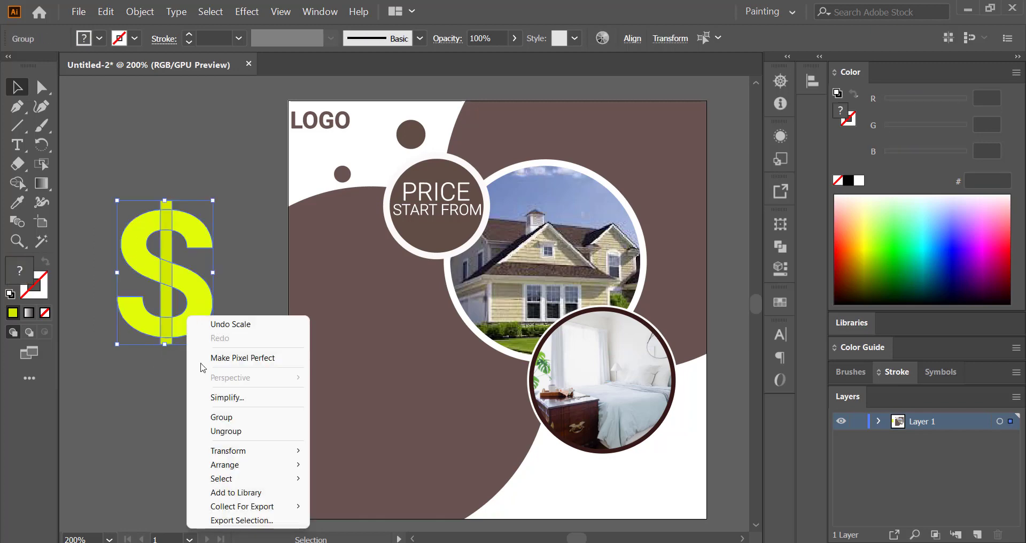
pyautogui.click(228, 422)
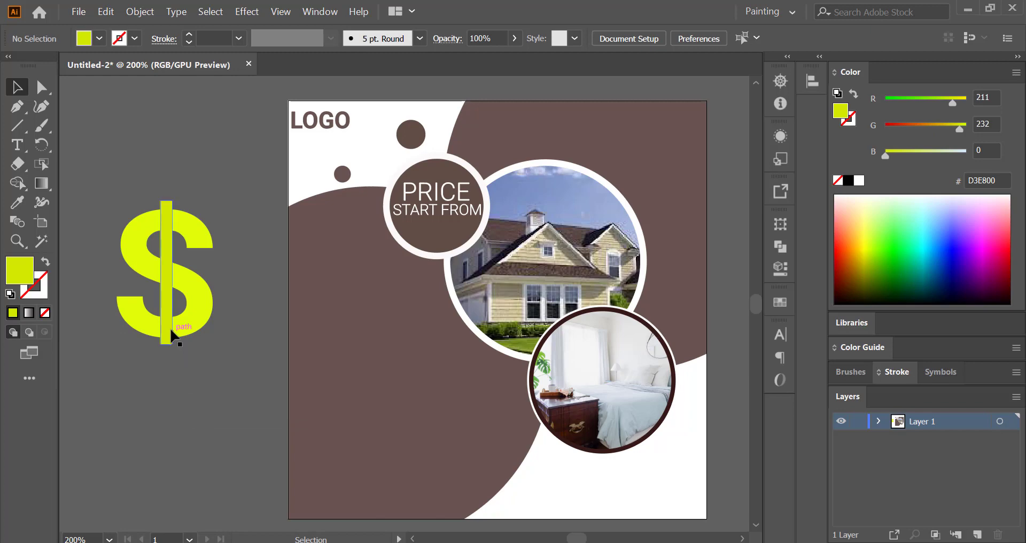
pyautogui.moveTo(214, 345); pyautogui.dragTo(144, 297)
# - Add the text 1,500 in Roboto Bold, 12 pt, beside the dollar sign
pyautogui.hscroll(-3, 383, 346)
pyautogui.click(18, 144)
pyautogui.click(195, 305)
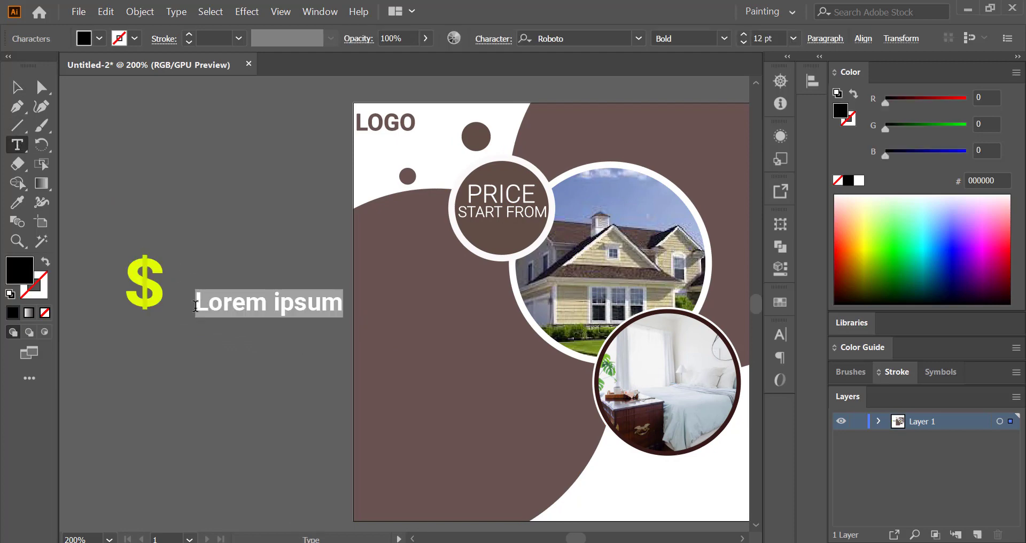
pyautogui.write('1,500')
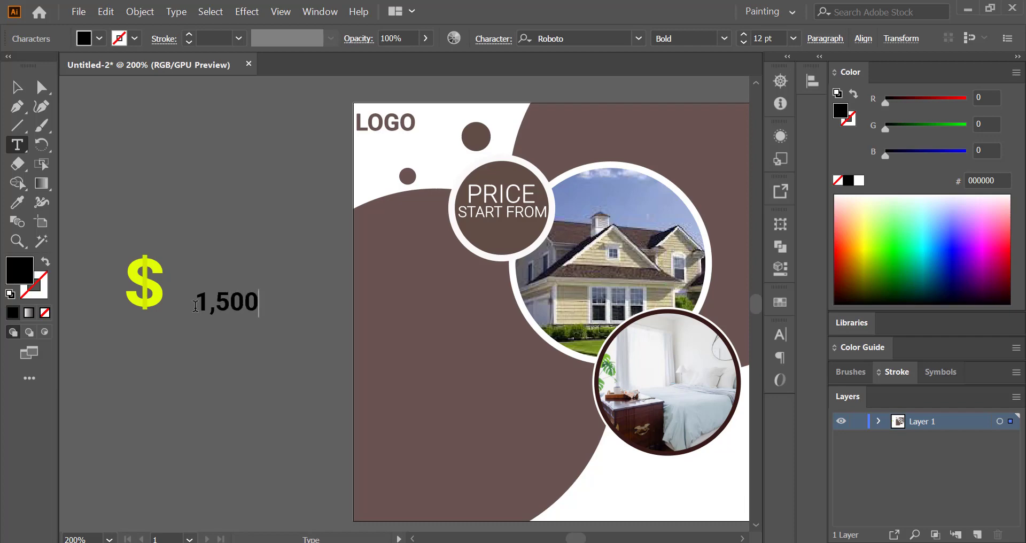
pyautogui.press('Escape')
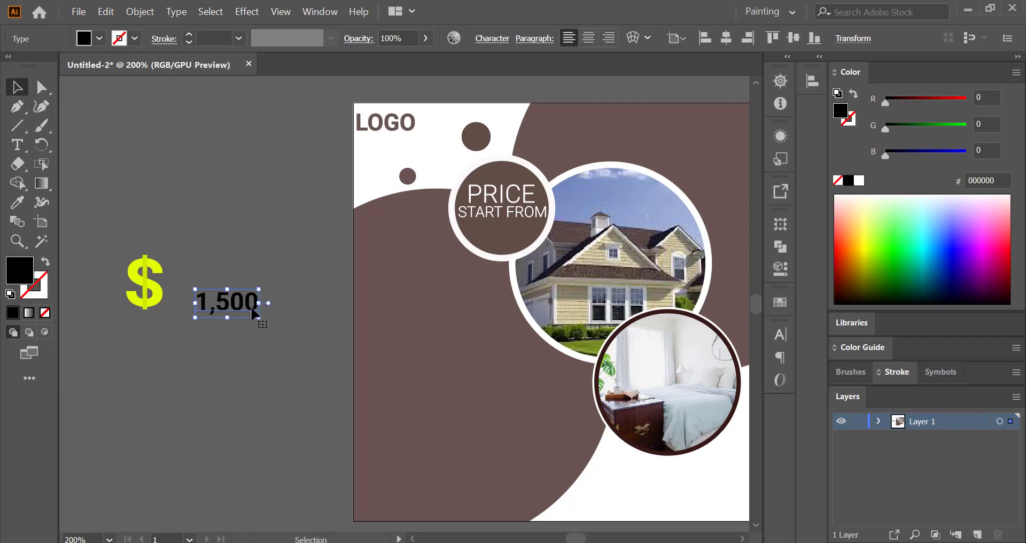
# - Convert the 1,500 text to outlines and apply the yellow fill E1FF07 sampled from the dollar sign
pyautogui.rightClick(254, 312)
pyautogui.click(388, 126)
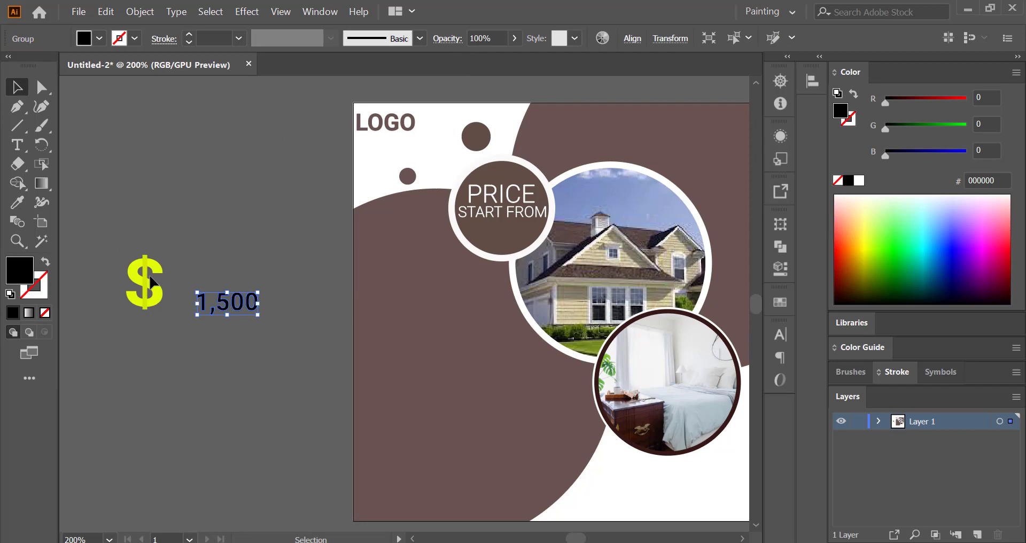
pyautogui.press('i')
pyautogui.click(153, 266)
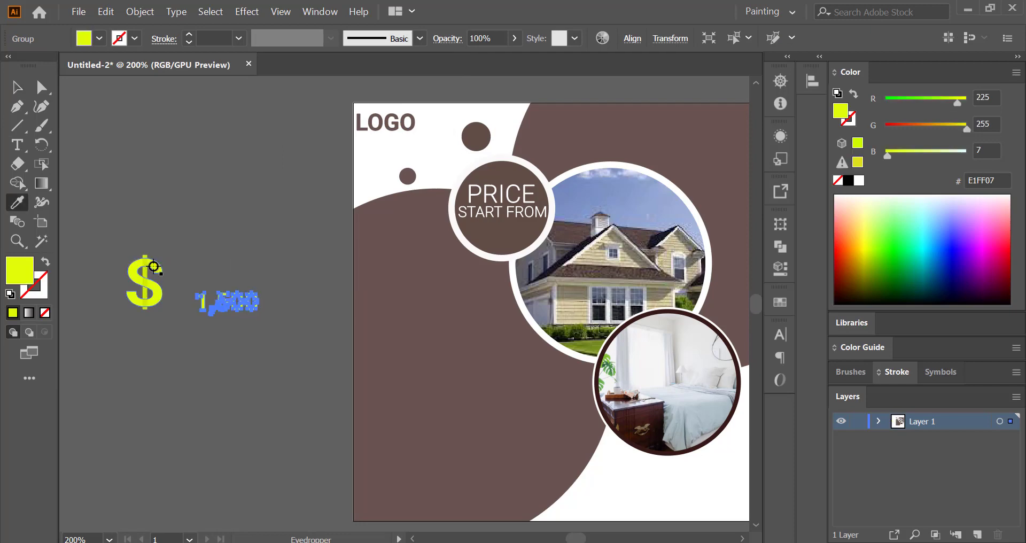
pyautogui.click(16, 88)
pyautogui.click(247, 369)
# - Enlarge 1,500 to suit the dollar sign's height and place it directly after the sign
pyautogui.moveTo(220, 298); pyautogui.dragTo(251, 313)
pyautogui.moveTo(195, 294); pyautogui.dragTo(180, 279)
pyautogui.click(213, 338)
pyautogui.moveTo(291, 306); pyautogui.dragTo(187, 295)
pyautogui.hotkey('ctrl', 'shift', 'a')
pyautogui.click(219, 355)
pyautogui.click(203, 333)
pyautogui.click(176, 342)
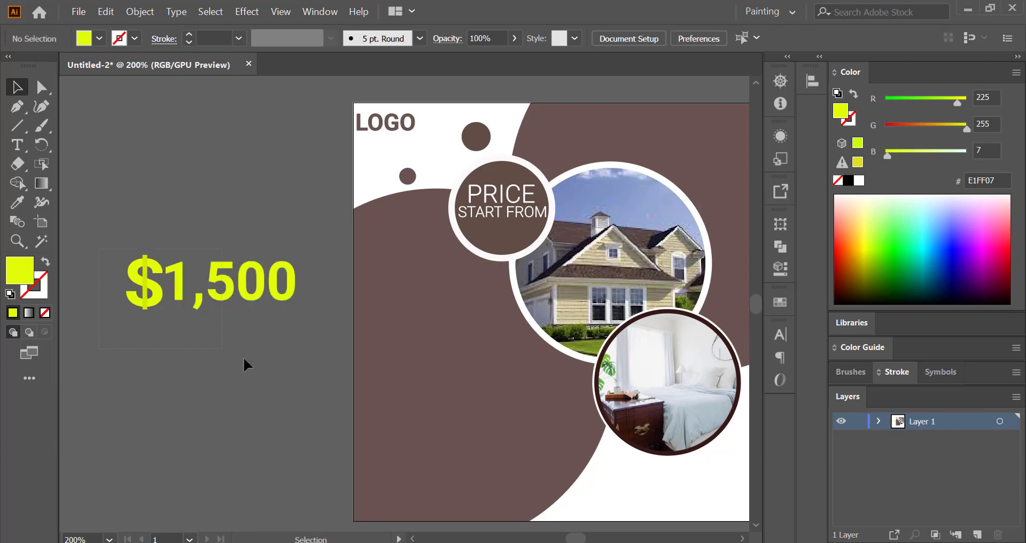
# - Group the dollar sign with 1,500 and move the group, scaled down, onto the lower part of the price badge
pyautogui.hotkey('ctrl', 'a')
pyautogui.hotkey('ctrl', 'g')
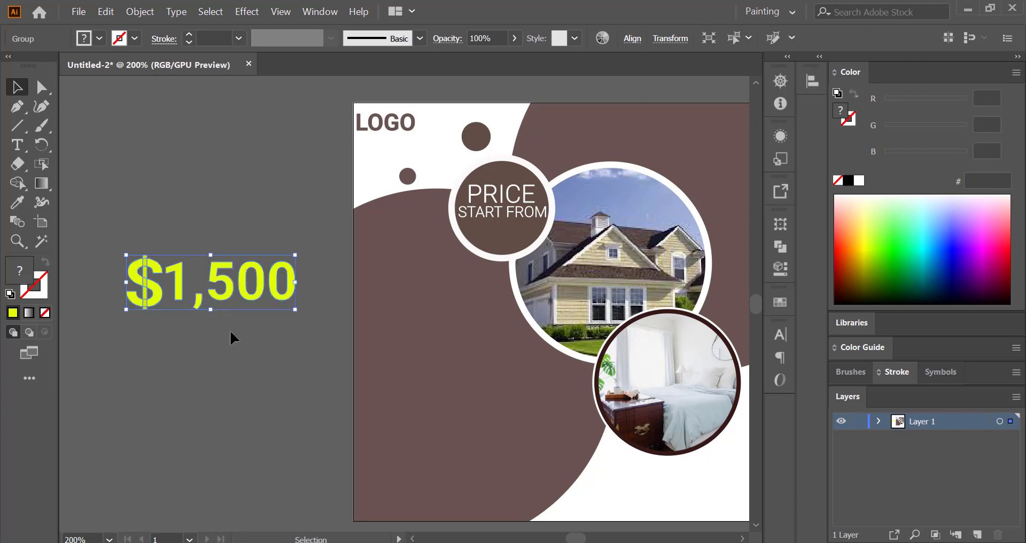
pyautogui.moveTo(283, 308); pyautogui.dragTo(495, 247)
pyautogui.click(242, 339)
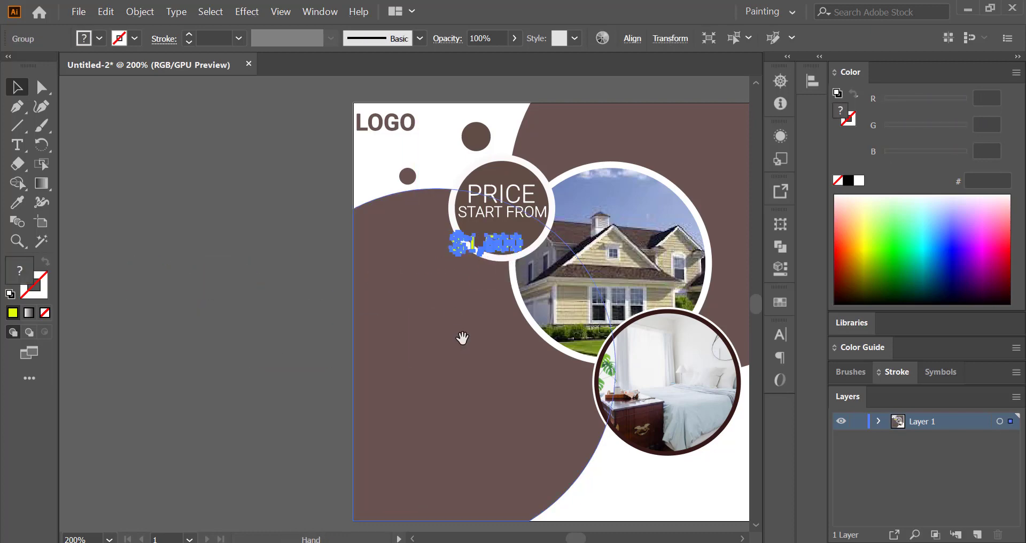
# - Position $1,500 inside the badge circle, centred closely beneath START FROM
pyautogui.hotkey('ctrl', '=')
pyautogui.hotkey('ctrl', '=')
pyautogui.hotkey('ctrl', '=')
pyautogui.scroll(3, 288, 303)
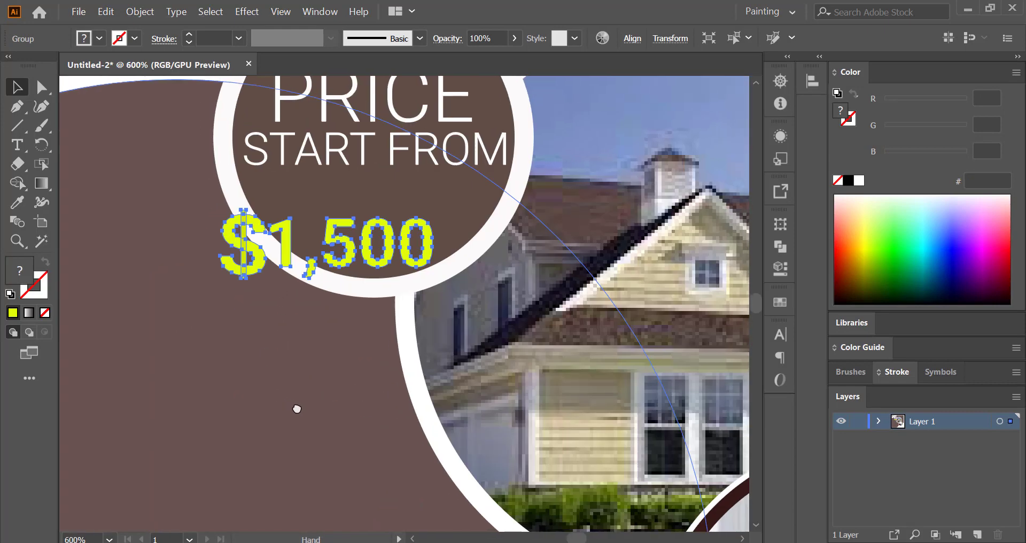
pyautogui.moveTo(400, 258); pyautogui.dragTo(434, 225)
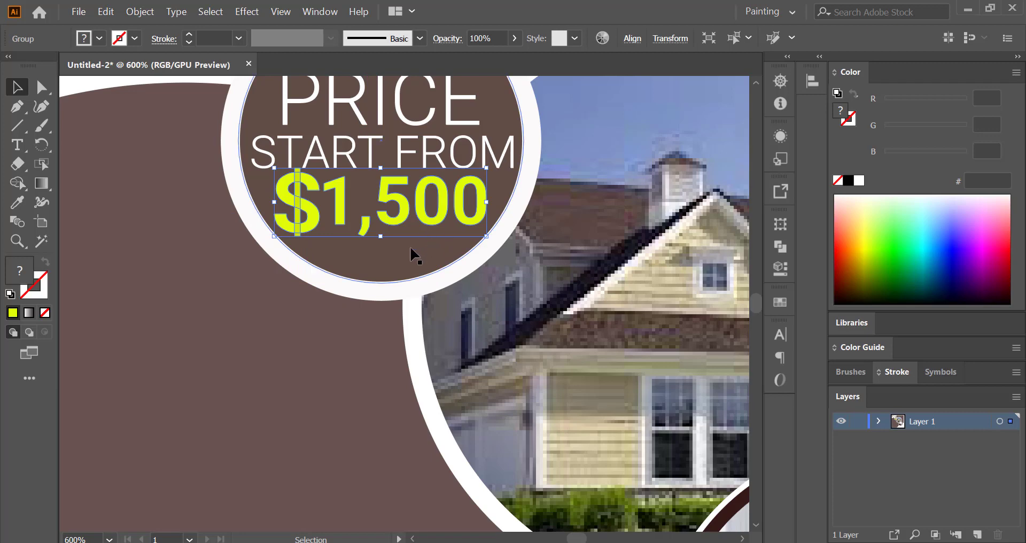
pyautogui.scroll(-3, 411, 255)
pyautogui.scroll(-1, 298, 313)
pyautogui.click(266, 322)
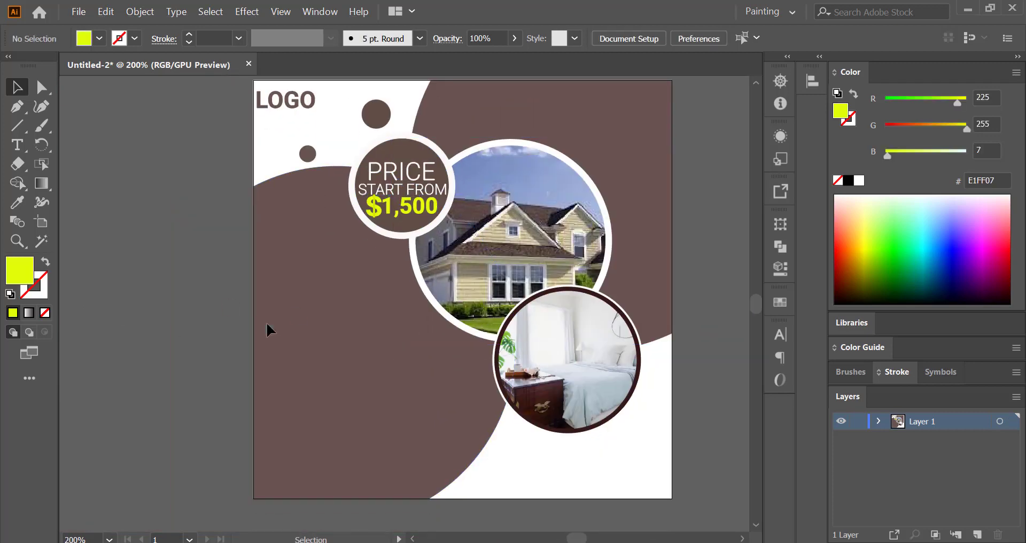
# - Add the text MODERN in Roboto Bold on the large brown circle below the badge and enlarge it
pyautogui.scroll(2, 191, 330)
pyautogui.click(17, 145)
pyautogui.click(271, 312)
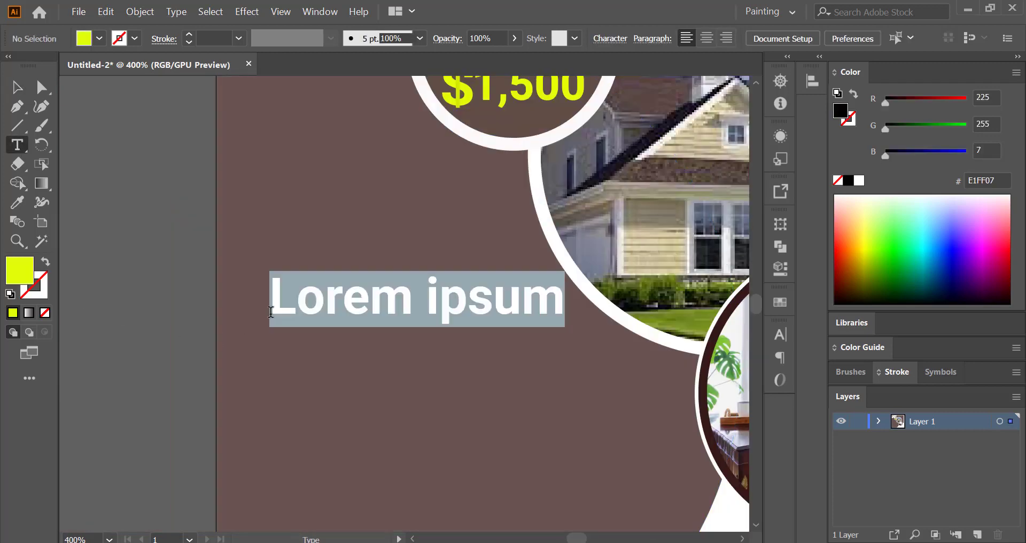
pyautogui.write('M')
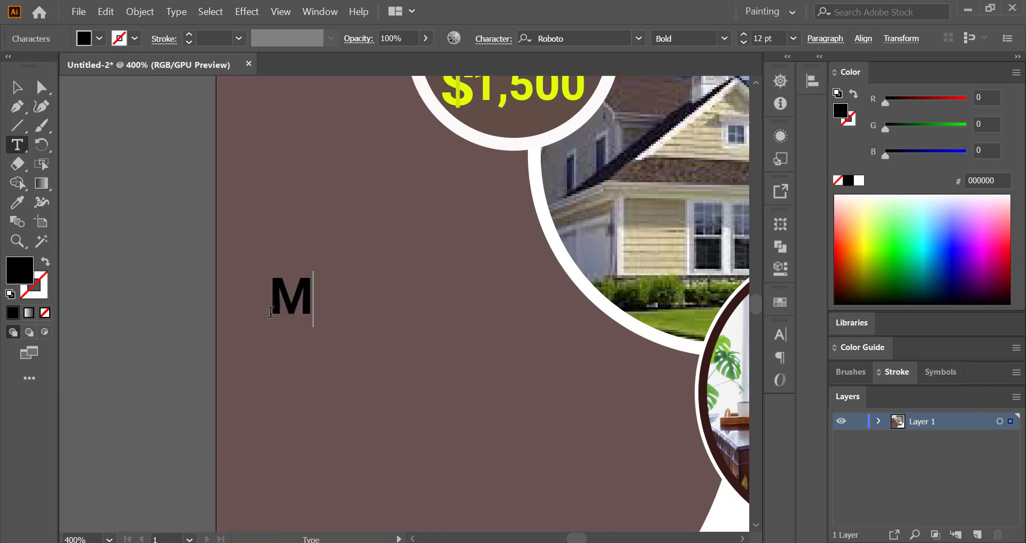
pyautogui.write('OD')
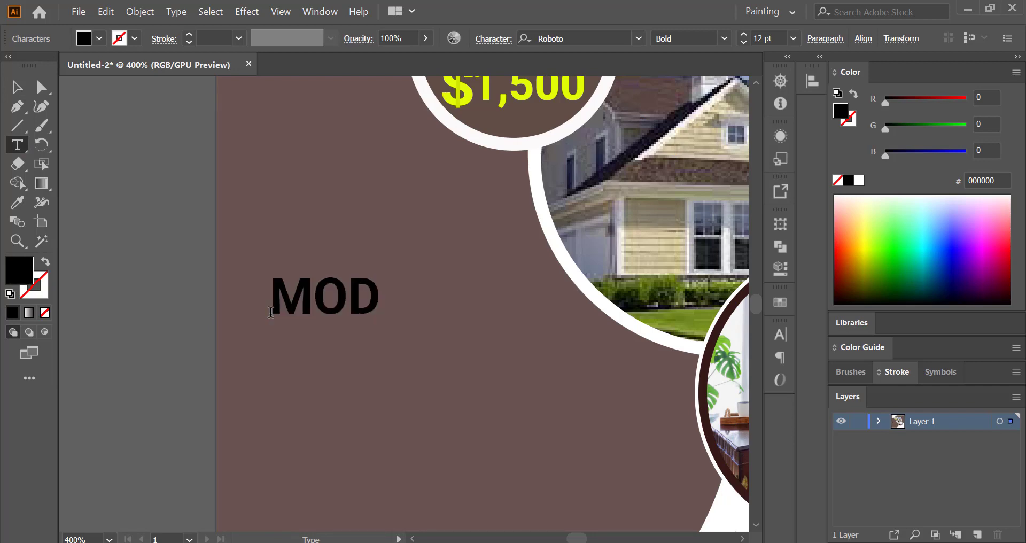
pyautogui.write('ERN')
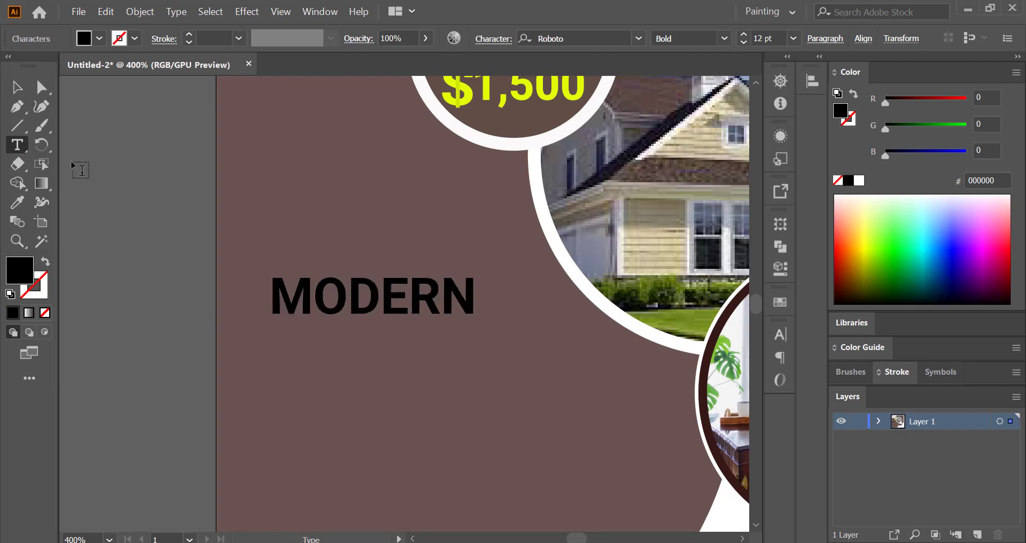
pyautogui.press('Escape')
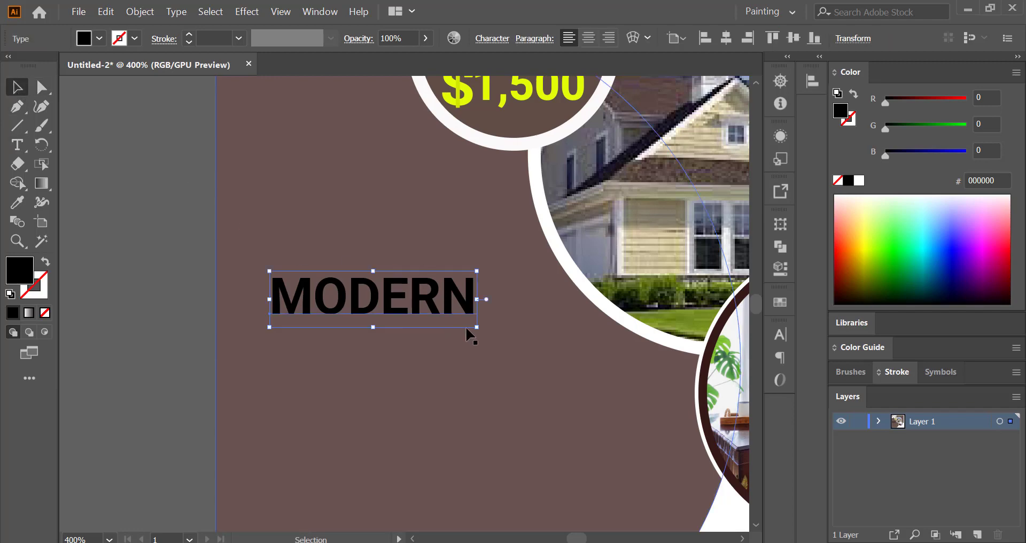
pyautogui.moveTo(477, 326); pyautogui.dragTo(502, 335)
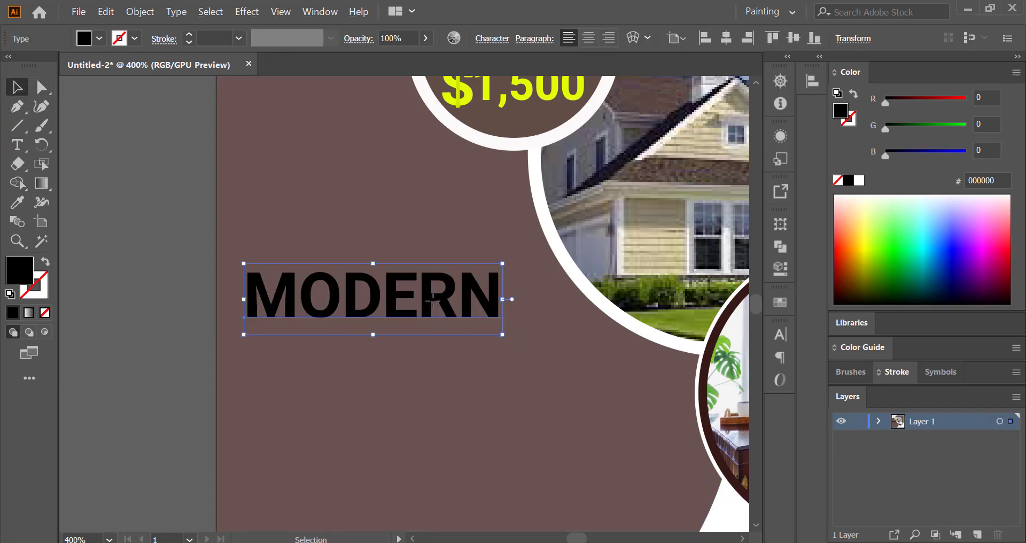
# - Shift MODERN slightly right and down, convert it to outlines and fill it with near-white FCFCFC
pyautogui.moveTo(442, 310); pyautogui.dragTo(452, 310)
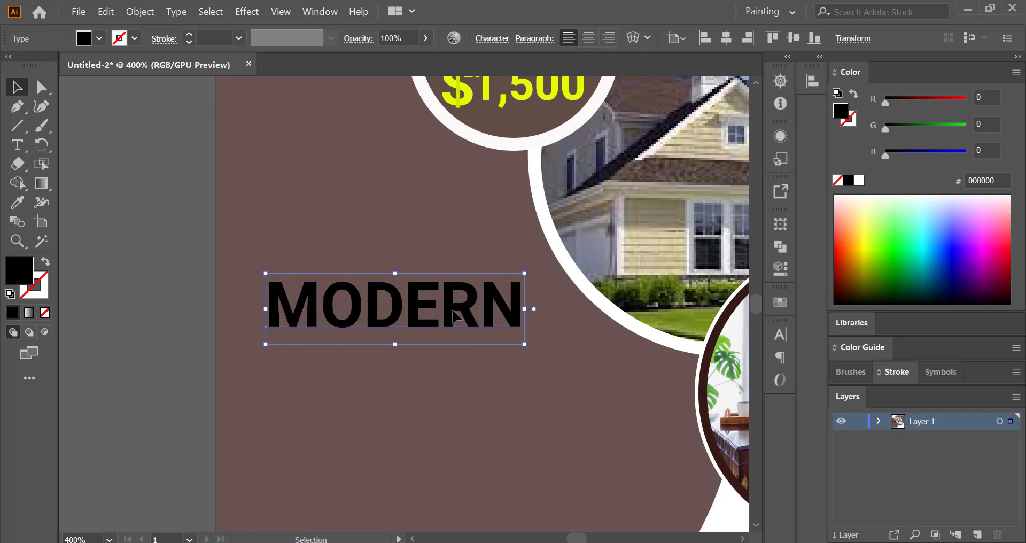
pyautogui.rightClick(452, 310)
pyautogui.click(486, 130)
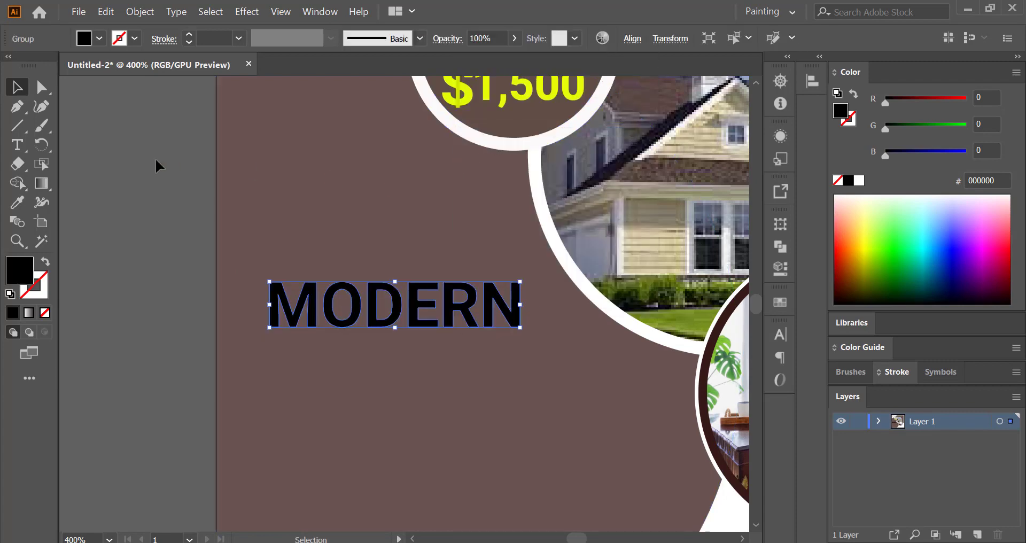
pyautogui.doubleClick(16, 266)
pyautogui.moveTo(550, 227); pyautogui.dragTo(545, 208)
pyautogui.click(911, 216)
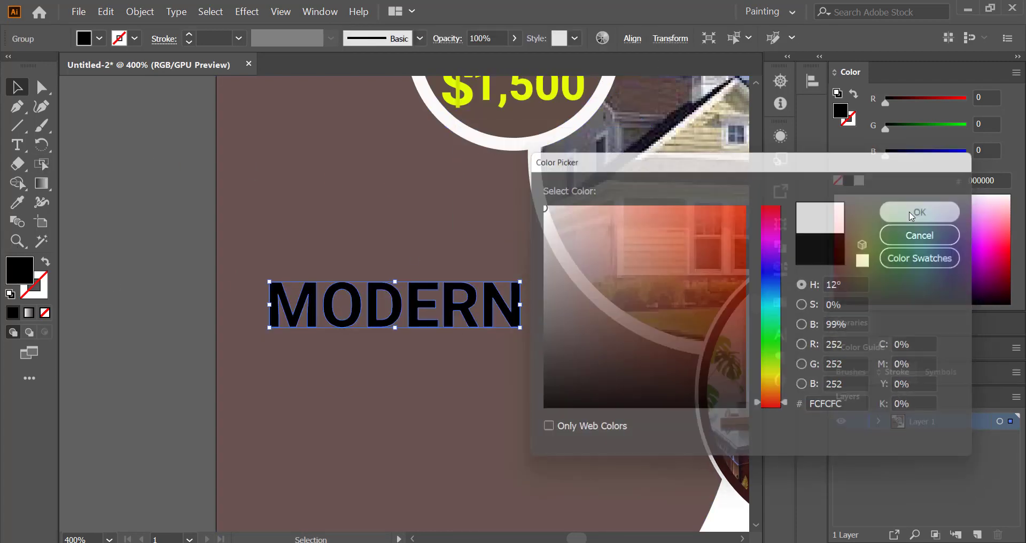
# - Add the text HOME in Roboto Bold, 12 pt, just below MODERN and convert it to outlines
pyautogui.moveTo(343, 410); pyautogui.dragTo(422, 301)
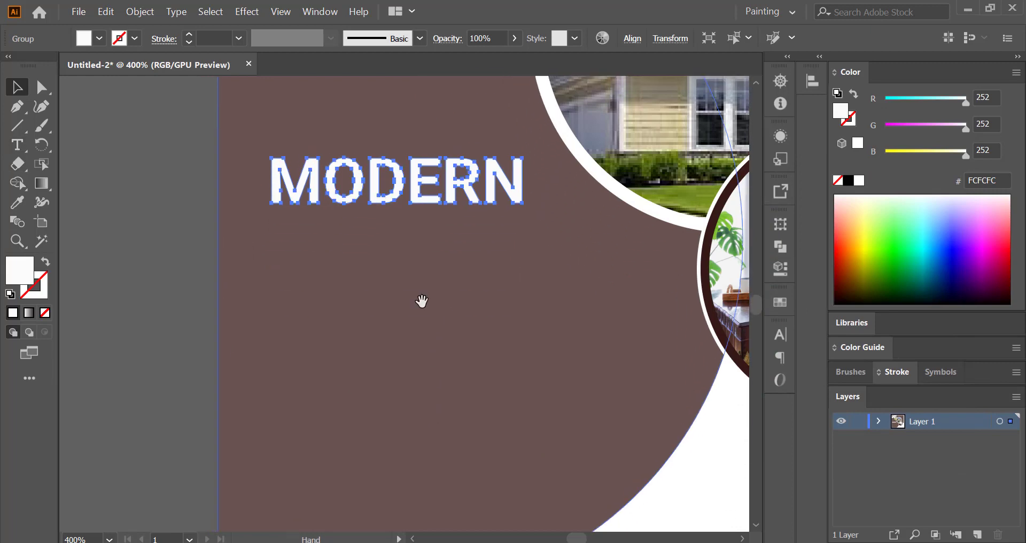
pyautogui.press('t')
pyautogui.click(291, 246)
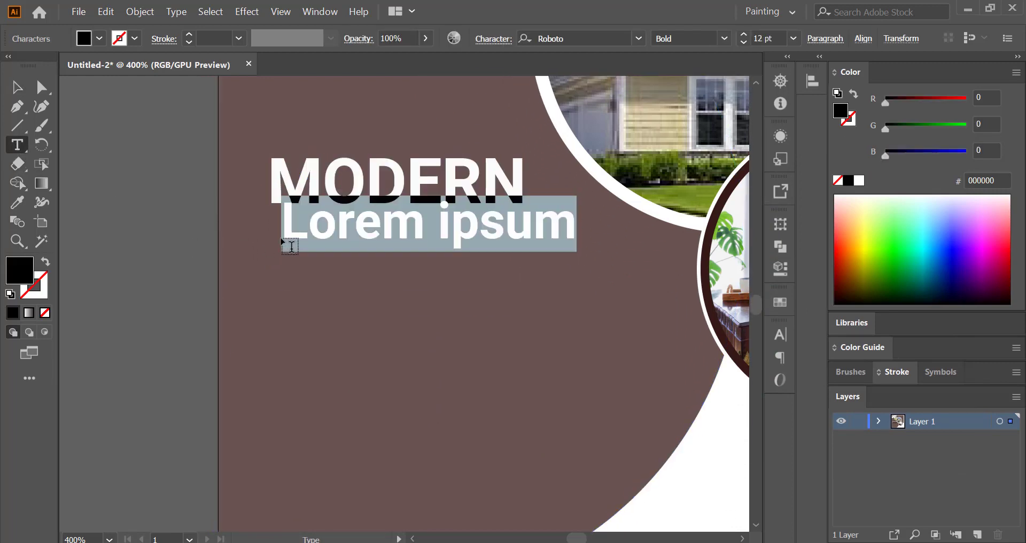
pyautogui.write('HOME')
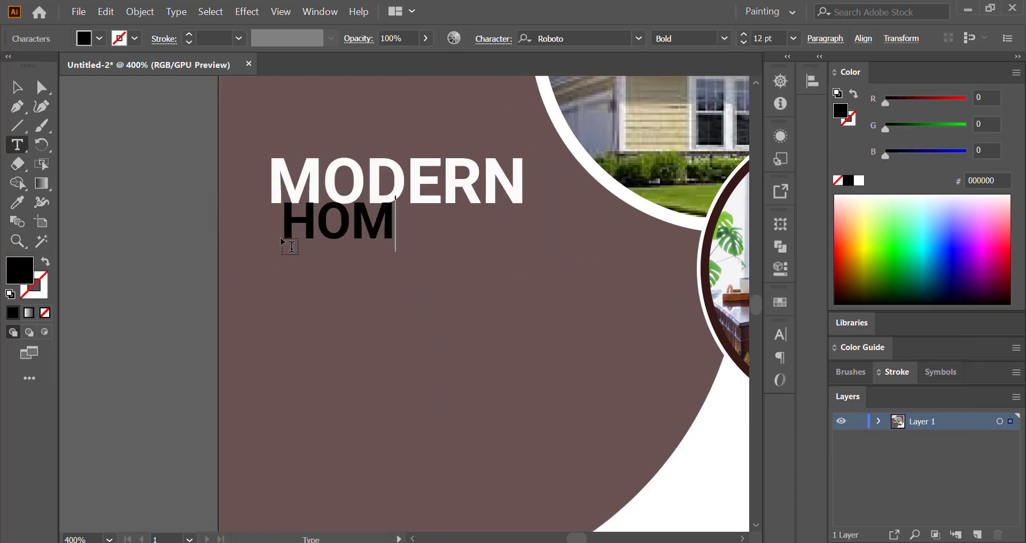
pyautogui.click(24, 89)
pyautogui.rightClick(404, 233)
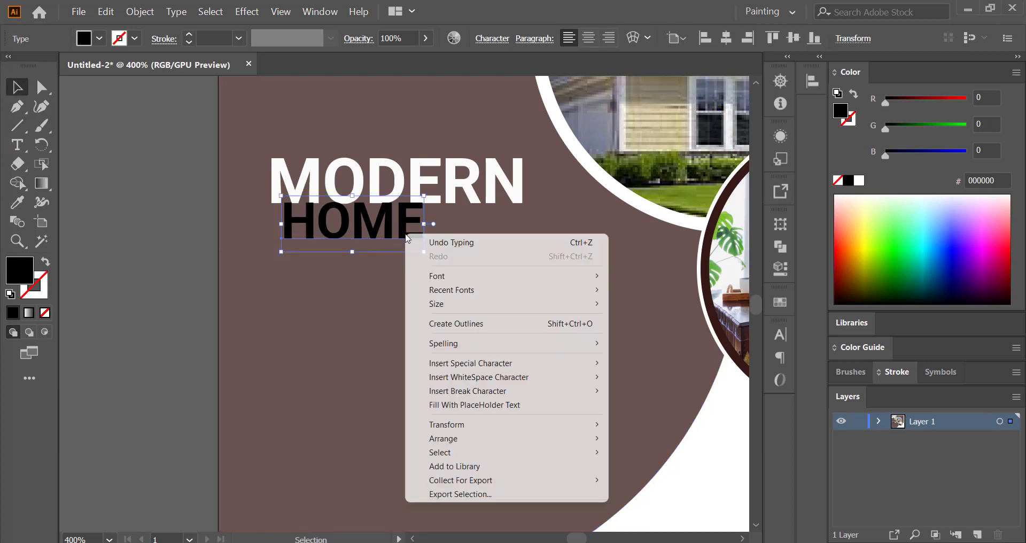
pyautogui.click(451, 323)
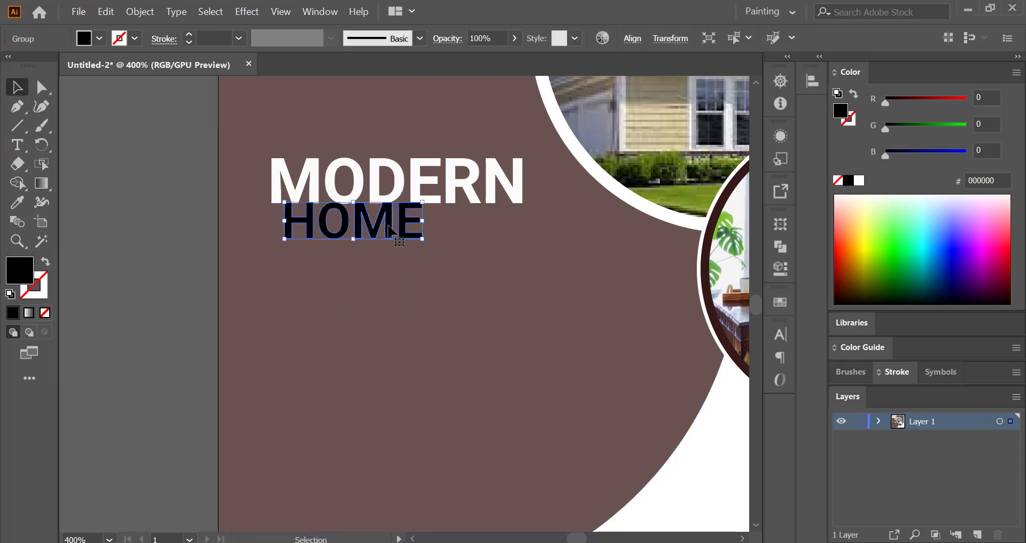
# - Place HOME directly beneath the start of MODERN and fill it with the yellow-green E0F000
pyautogui.moveTo(389, 229); pyautogui.dragTo(380, 241)
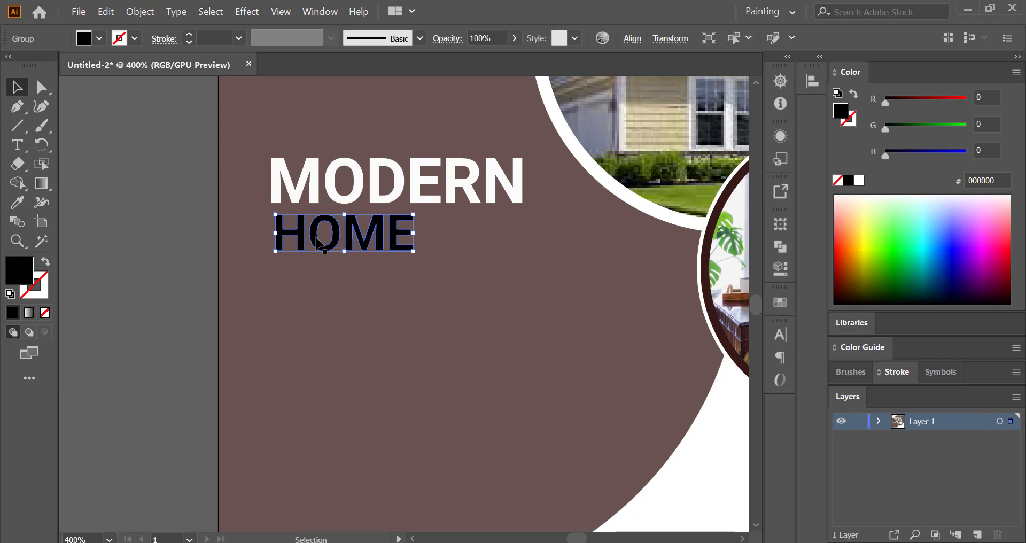
pyautogui.click(867, 244)
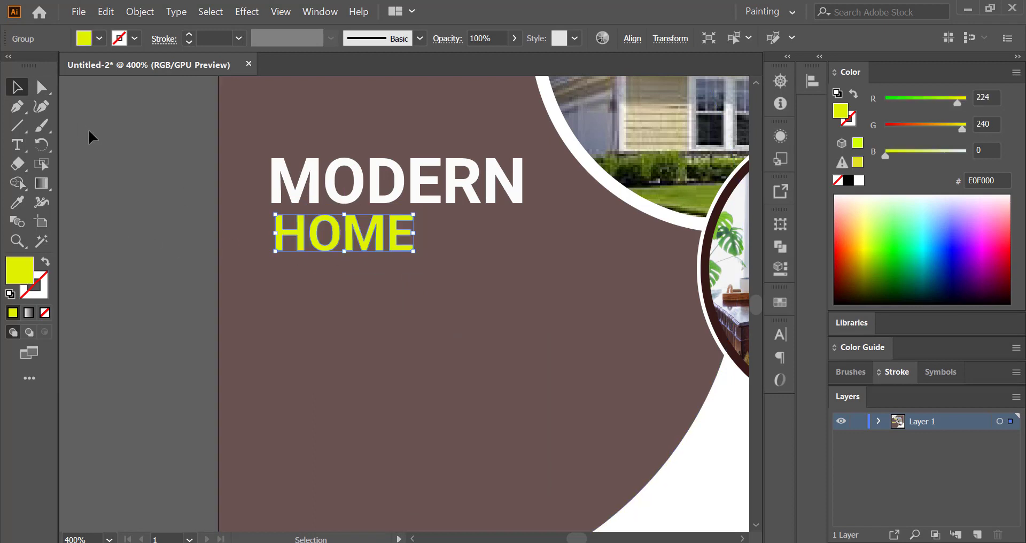
pyautogui.click(112, 159)
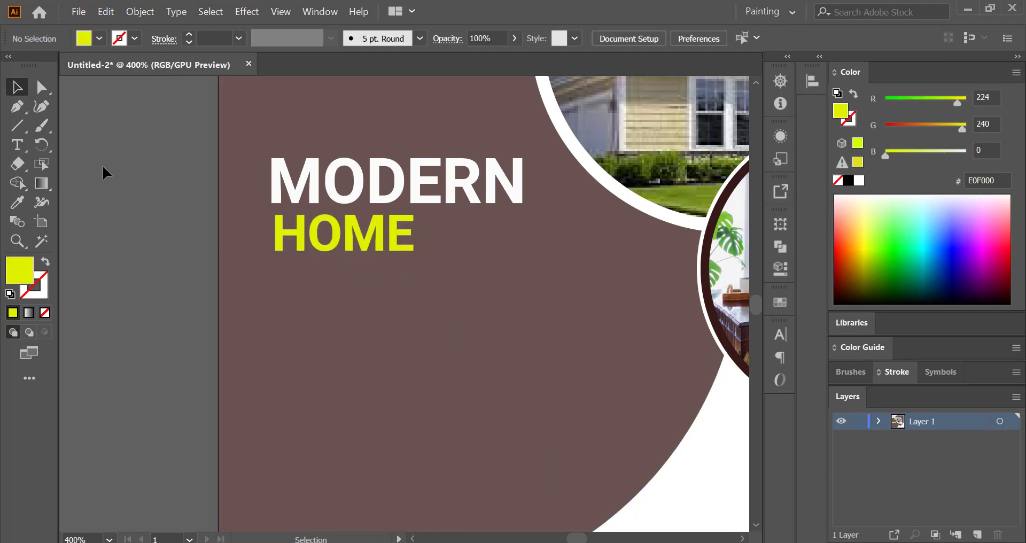
# - Add the text FOR SALE in Roboto Bold, 12 pt, below HOME
pyautogui.click(17, 145)
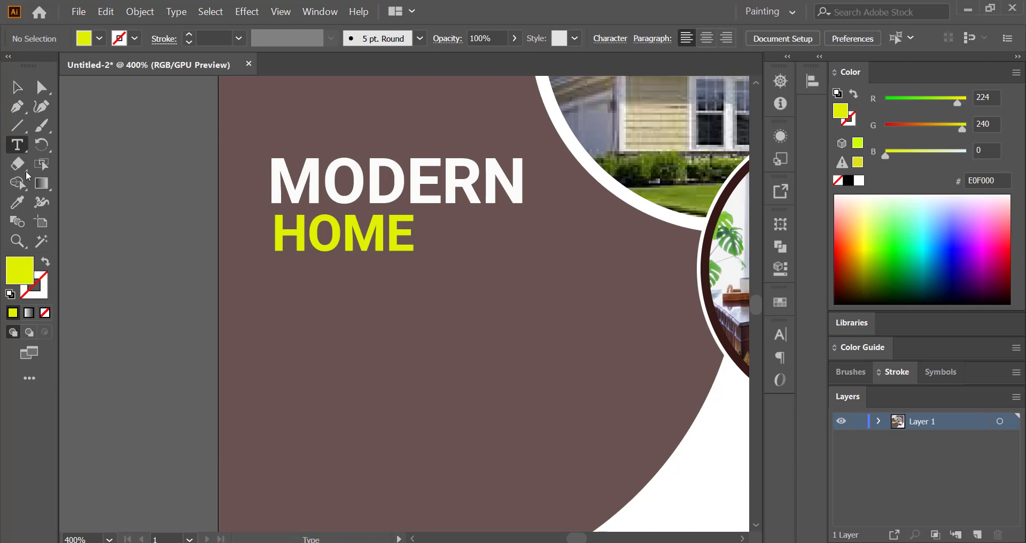
pyautogui.click(288, 276)
pyautogui.write('FO')
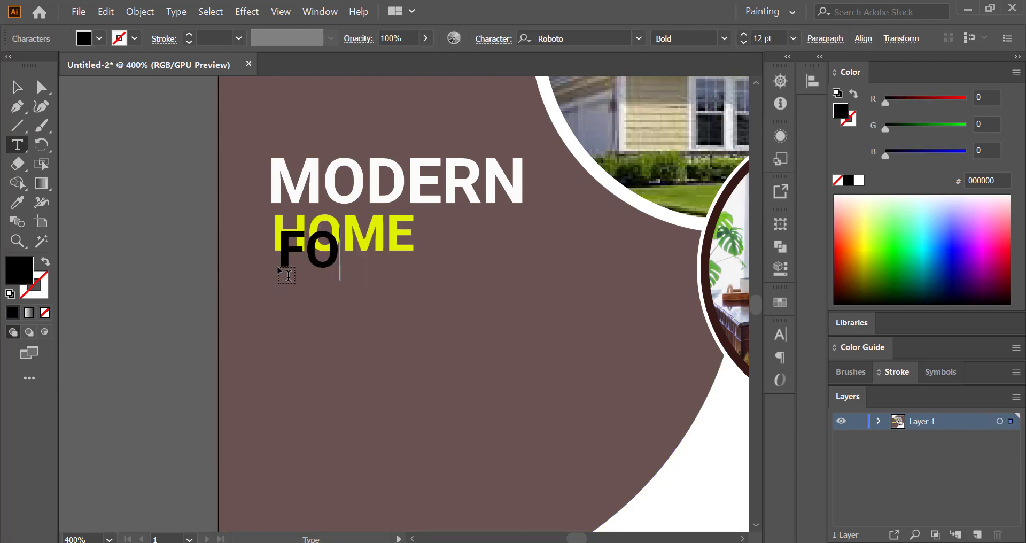
pyautogui.write('R SALE')
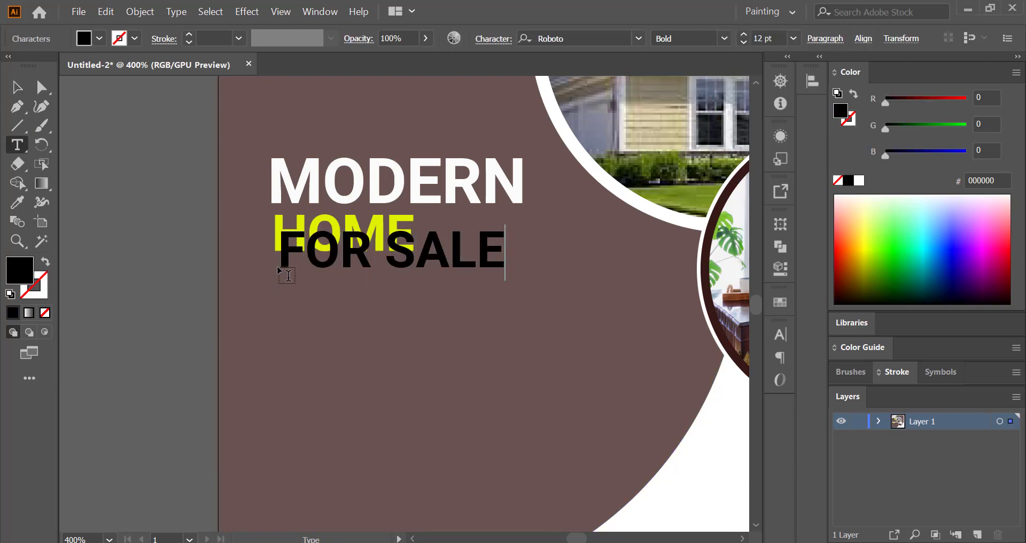
pyautogui.click(17, 87)
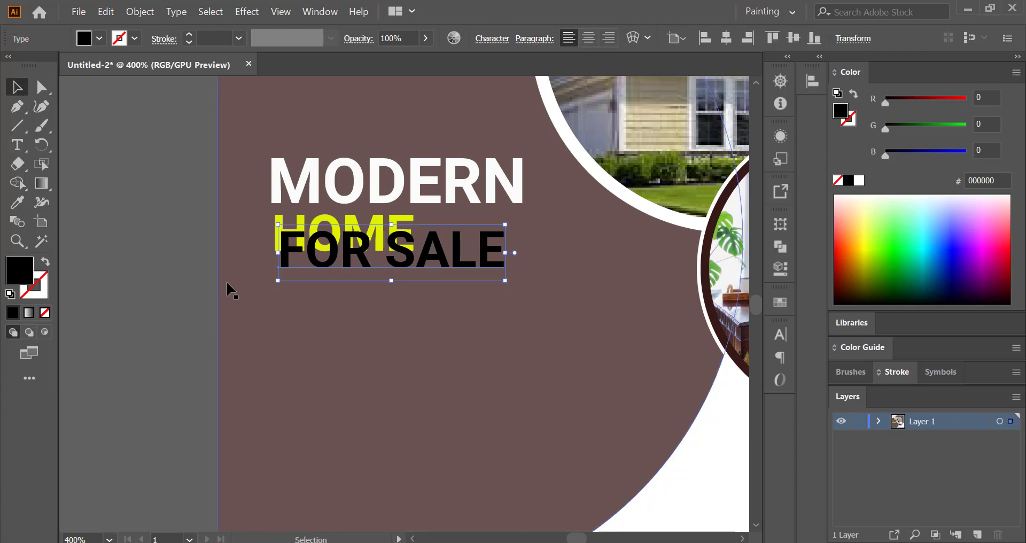
pyautogui.click(158, 308)
# - Position FOR SALE beneath HOME and enlarge it to about 13 pt so it nearly matches MODERN's width
pyautogui.moveTo(411, 267); pyautogui.dragTo(404, 287)
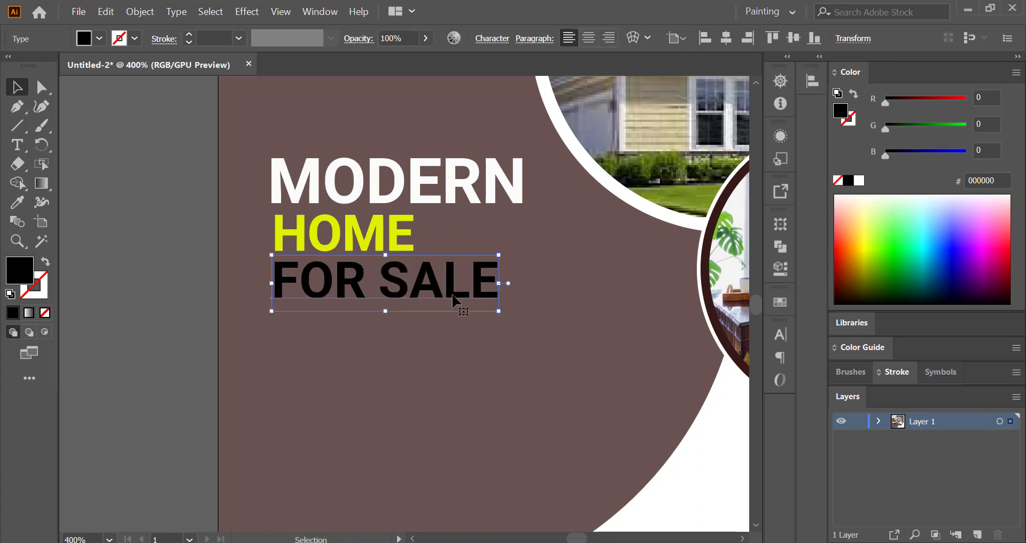
pyautogui.moveTo(498, 313); pyautogui.dragTo(509, 315)
pyautogui.moveTo(408, 287); pyautogui.dragTo(420, 287)
pyautogui.rightClick(156, 216)
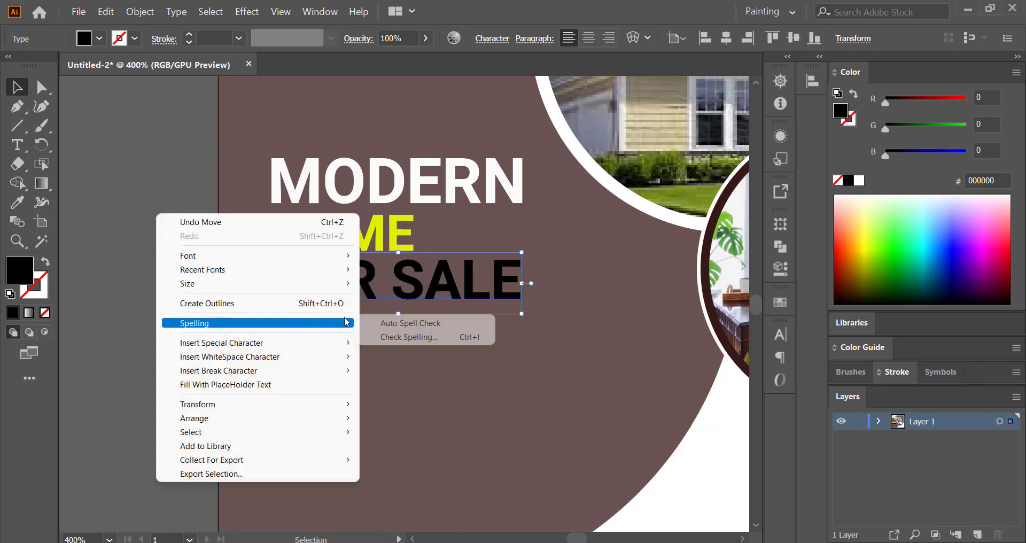
pyautogui.press('Escape')
# - Change the font style of FOR SALE to Roboto Regular
pyautogui.click(17, 144)
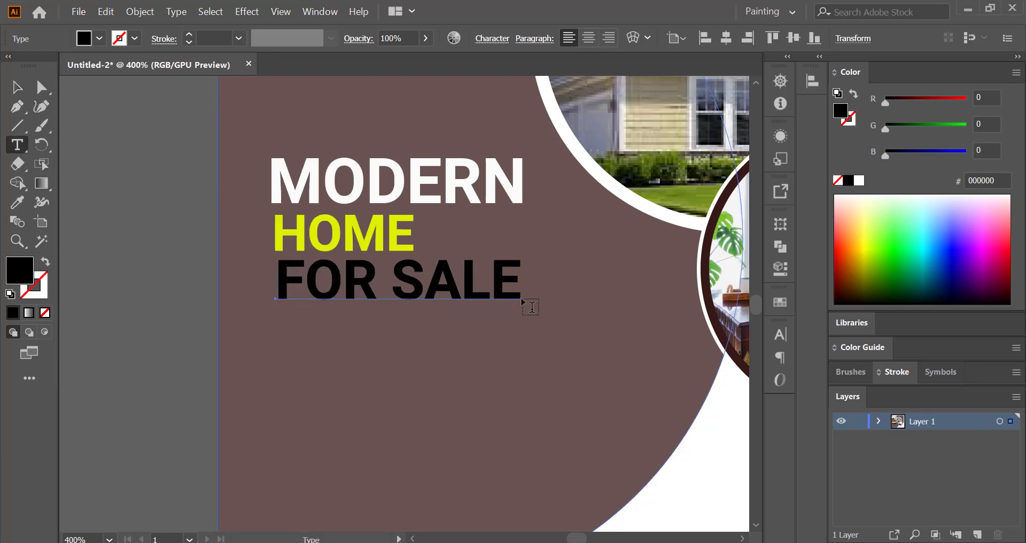
pyautogui.moveTo(524, 294); pyautogui.dragTo(275, 298)
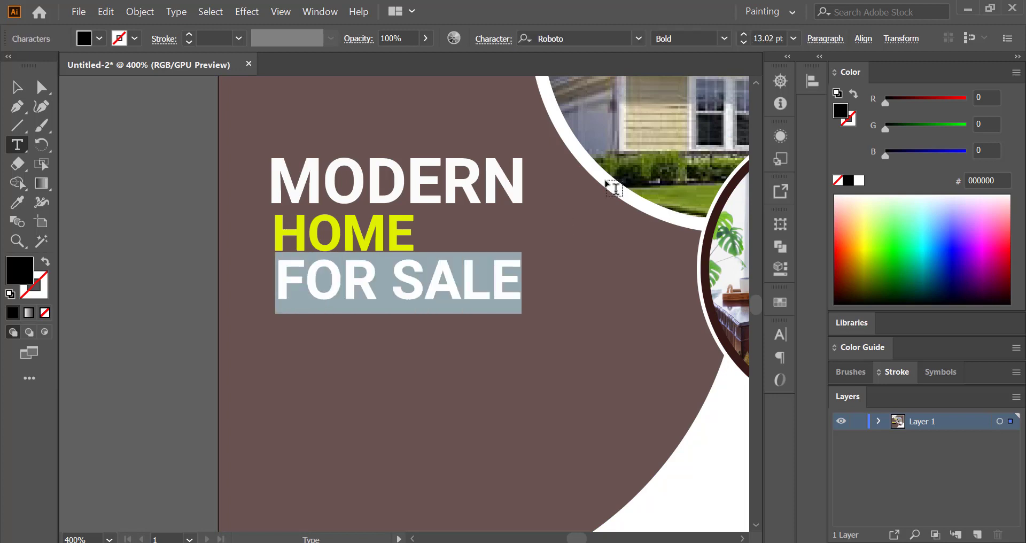
pyautogui.click(724, 39)
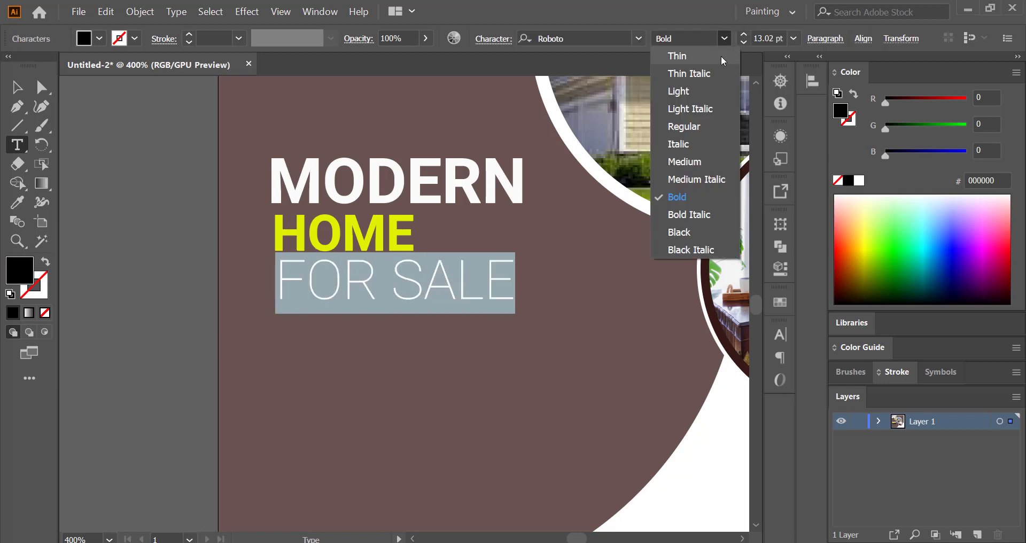
pyautogui.click(684, 127)
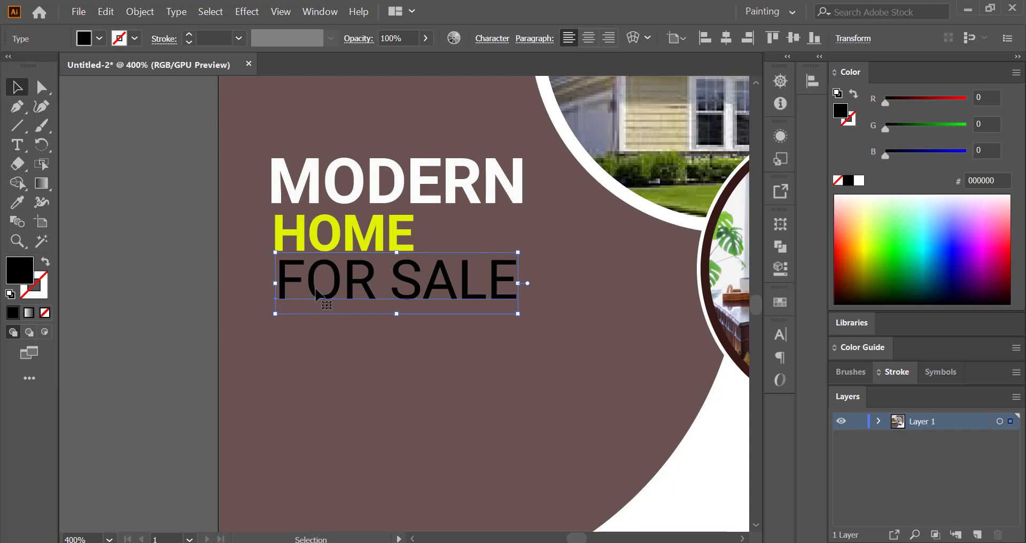
# - Convert FOR SALE to outlines and fill it with near-white FFFDFD
pyautogui.rightClick(108, 252)
pyautogui.click(144, 338)
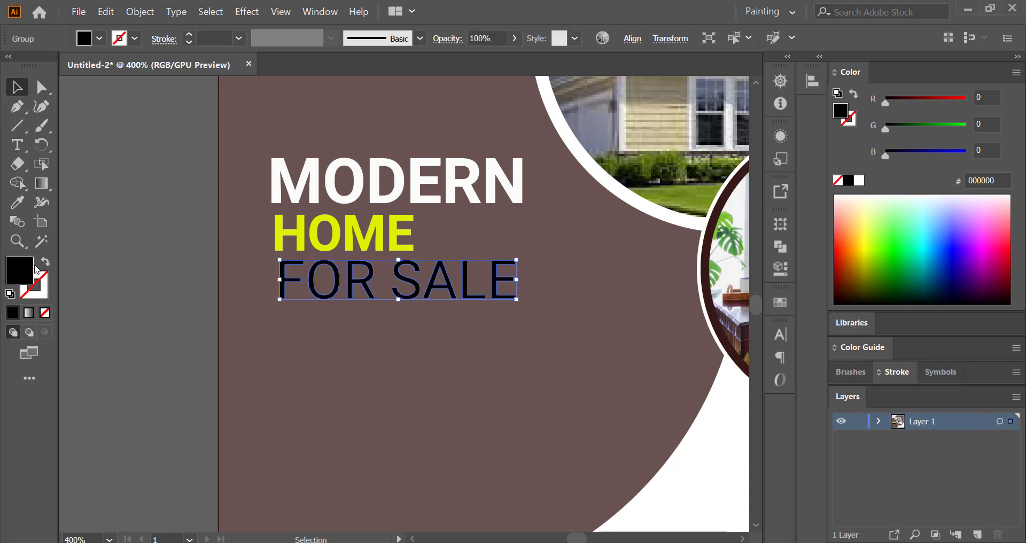
pyautogui.doubleClick(19, 274)
pyautogui.moveTo(546, 214); pyautogui.dragTo(543, 207)
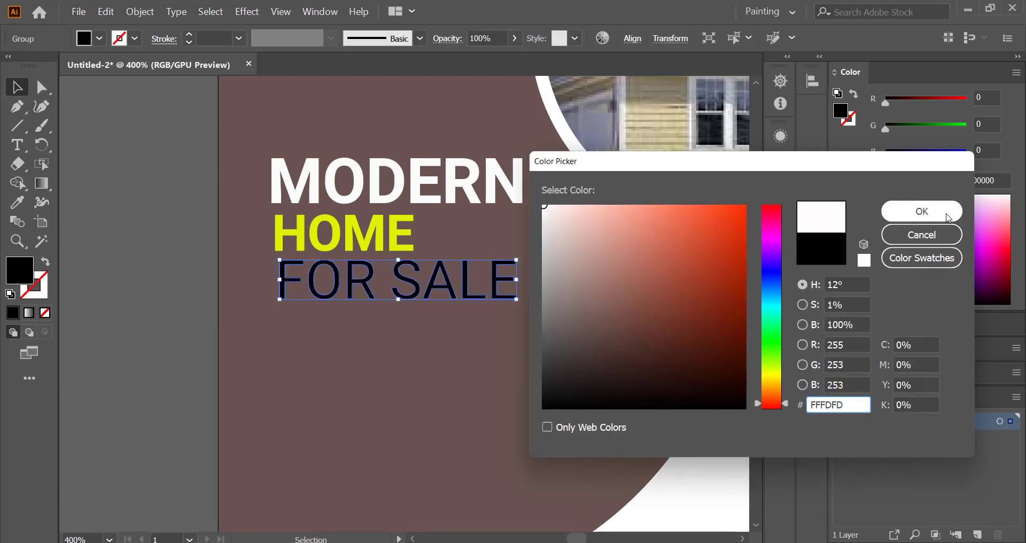
pyautogui.click(905, 210)
# - Draw a horizontal line beneath the word FOR, spanning its width, with a 2 pt white stroke
pyautogui.moveTo(504, 406); pyautogui.dragTo(537, 376)
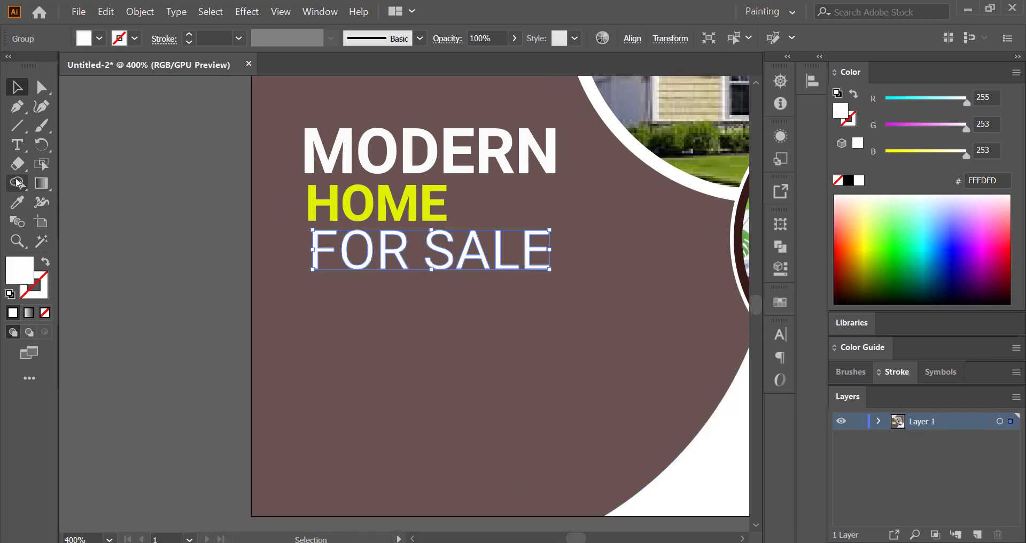
pyautogui.click(17, 134)
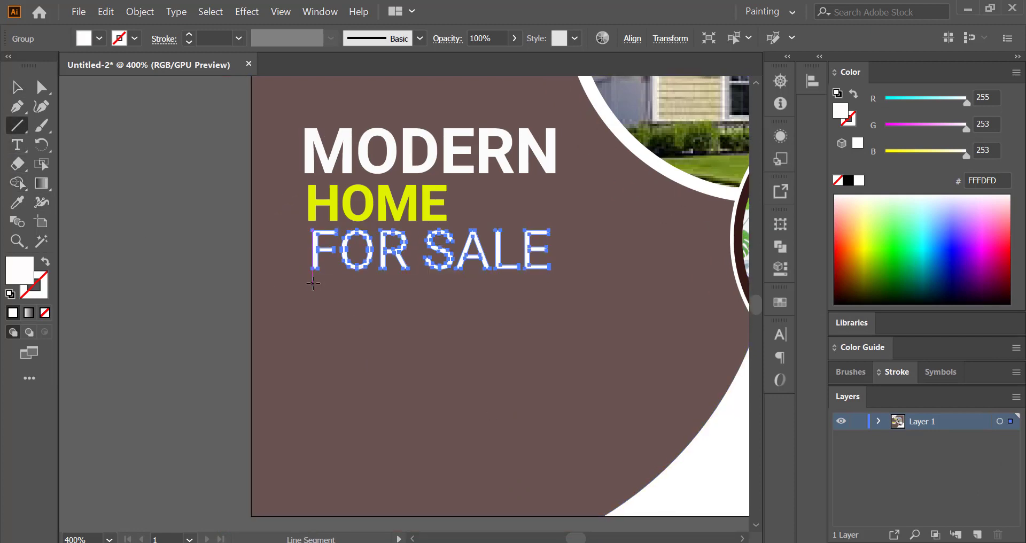
pyautogui.moveTo(313, 283); pyautogui.dragTo(409, 278)
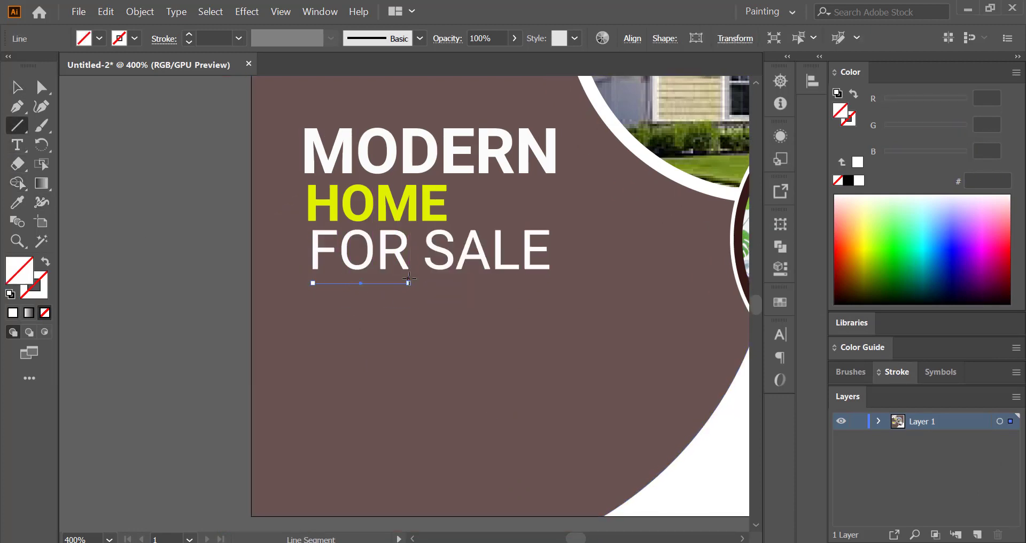
pyautogui.click(188, 34)
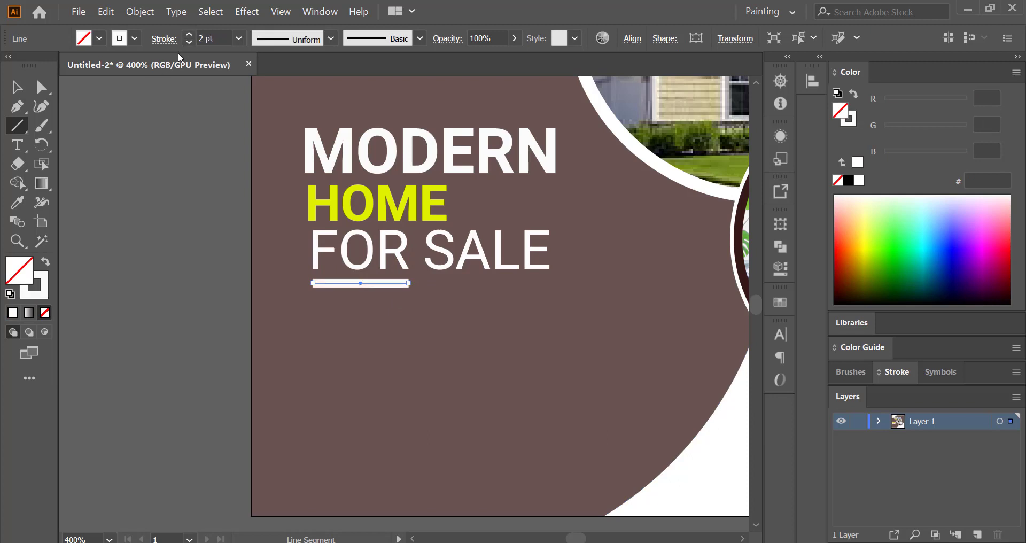
# - Expand the underline below FOR into a filled shape
pyautogui.click(140, 12)
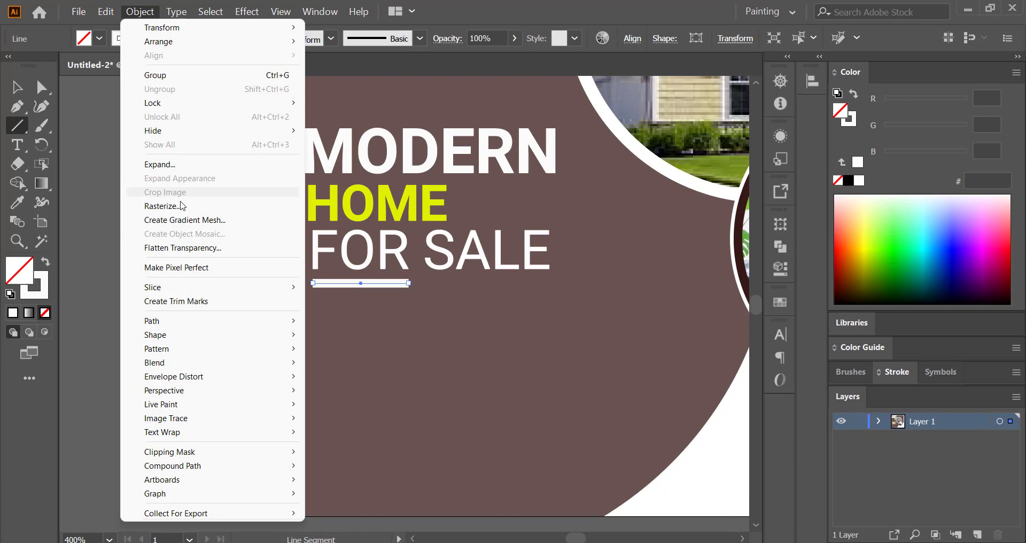
pyautogui.click(179, 165)
pyautogui.click(185, 400)
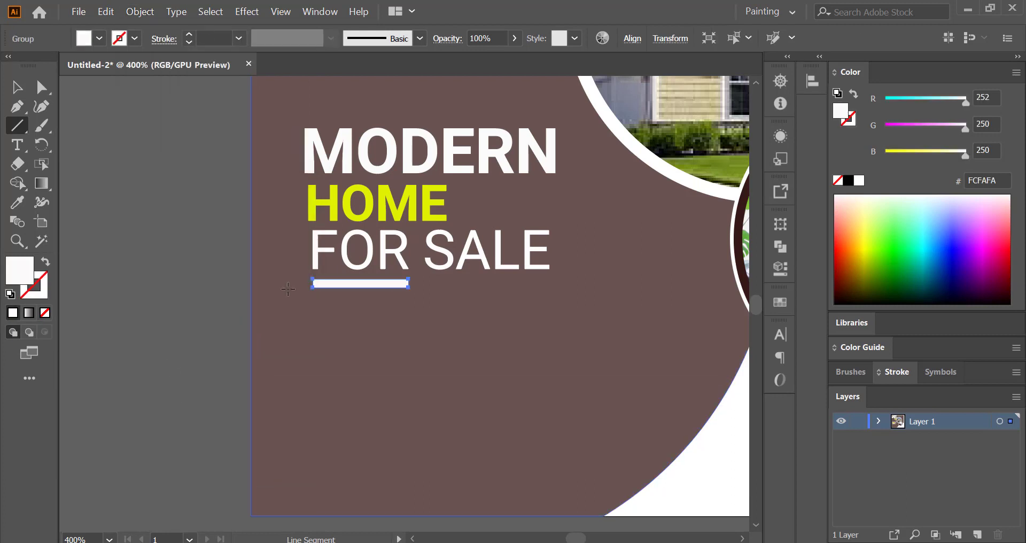
# - Fill the expanded underline bar with yellow EEF912
pyautogui.doubleClick(18, 273)
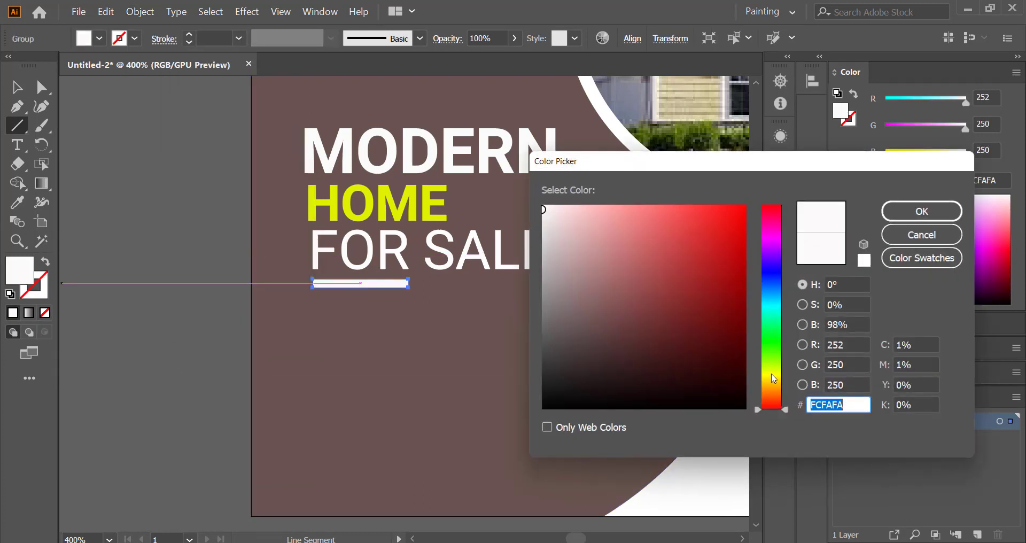
pyautogui.click(773, 376)
pyautogui.click(732, 208)
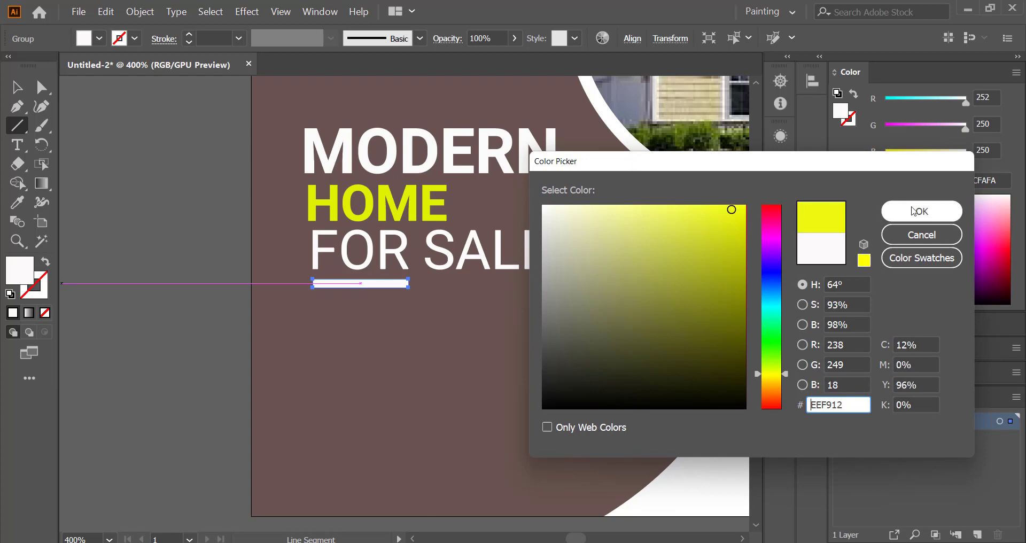
pyautogui.click(920, 211)
pyautogui.click(16, 87)
pyautogui.click(448, 300)
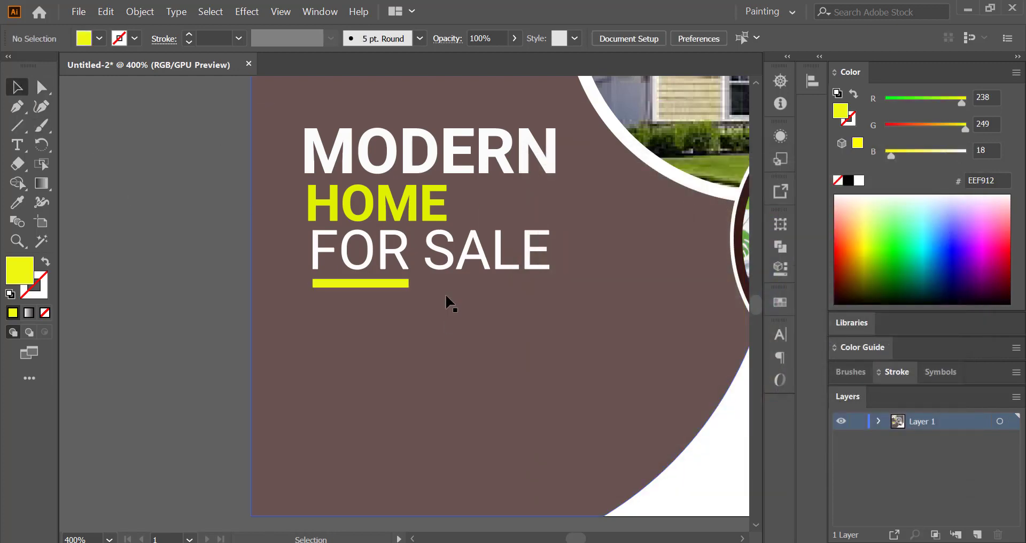
# - Make the yellow underline bar thinner and bring it closer beneath FOR
pyautogui.click(353, 285)
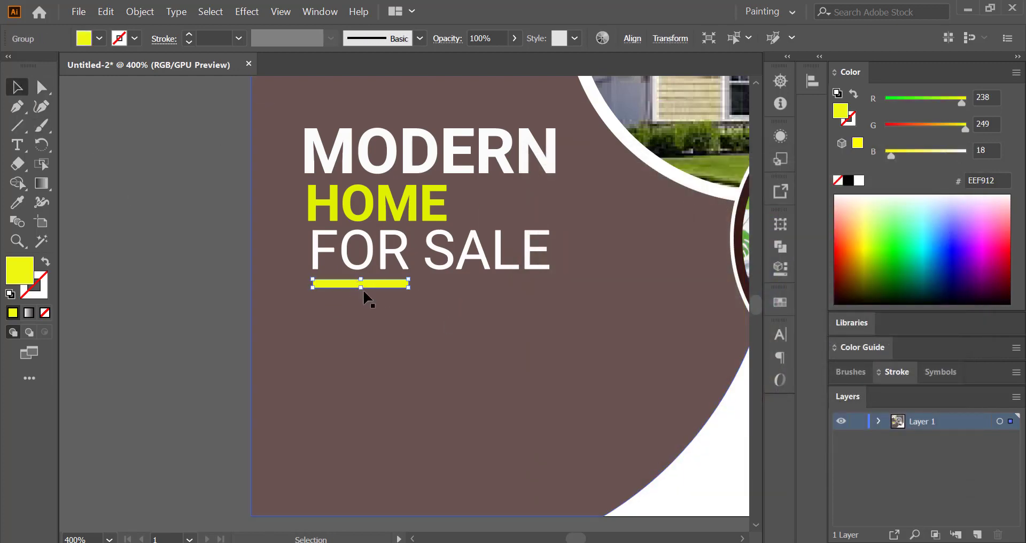
pyautogui.moveTo(363, 288)
pyautogui.mouseDown()
pyautogui.moveTo(321, 283)
pyautogui.moveTo(371, 284)
pyautogui.mouseUp()
pyautogui.click(238, 286)
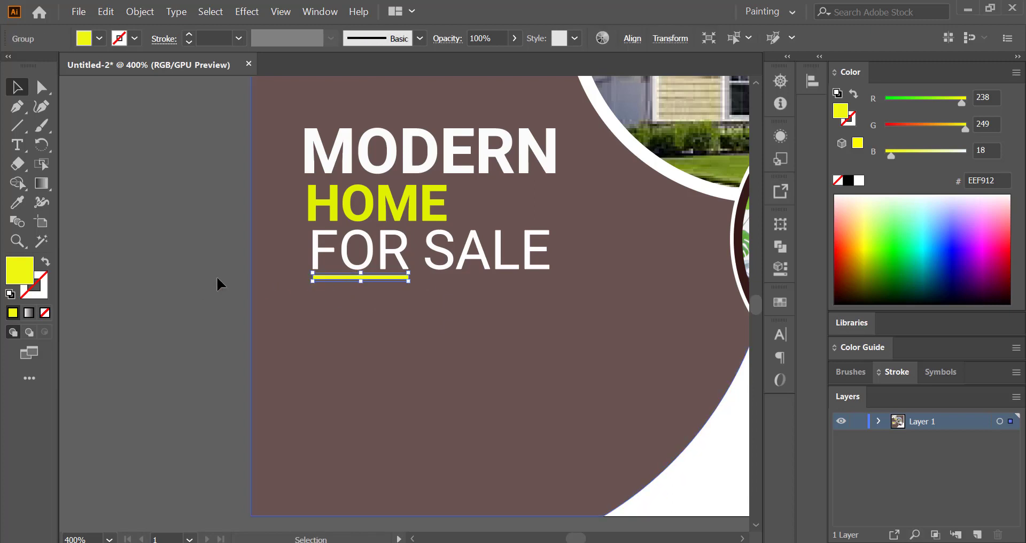
pyautogui.click(202, 309)
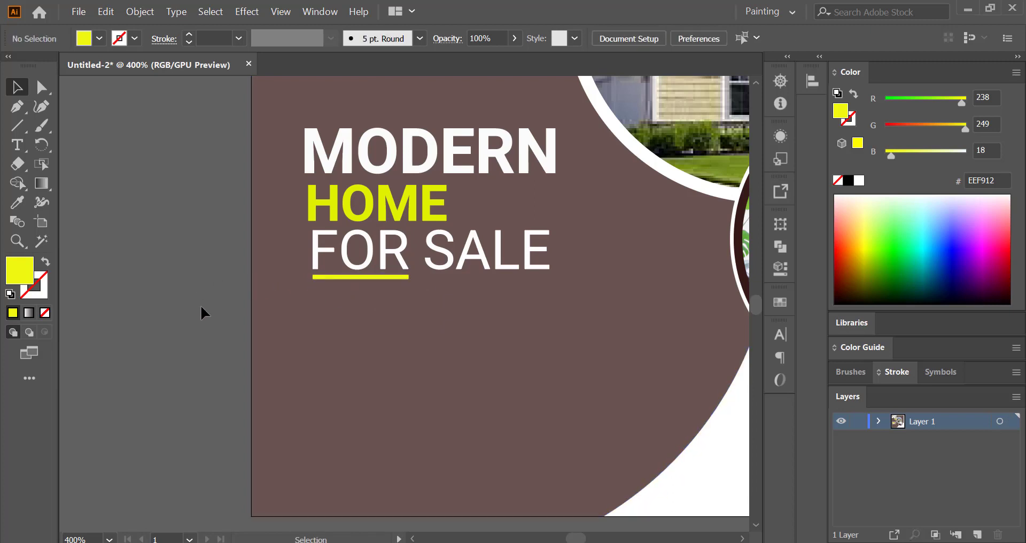
# - Start a new 6 pt Roboto text object below the underlined FOR SALE headline, clearing the first uppercase wording
pyautogui.click(17, 147)
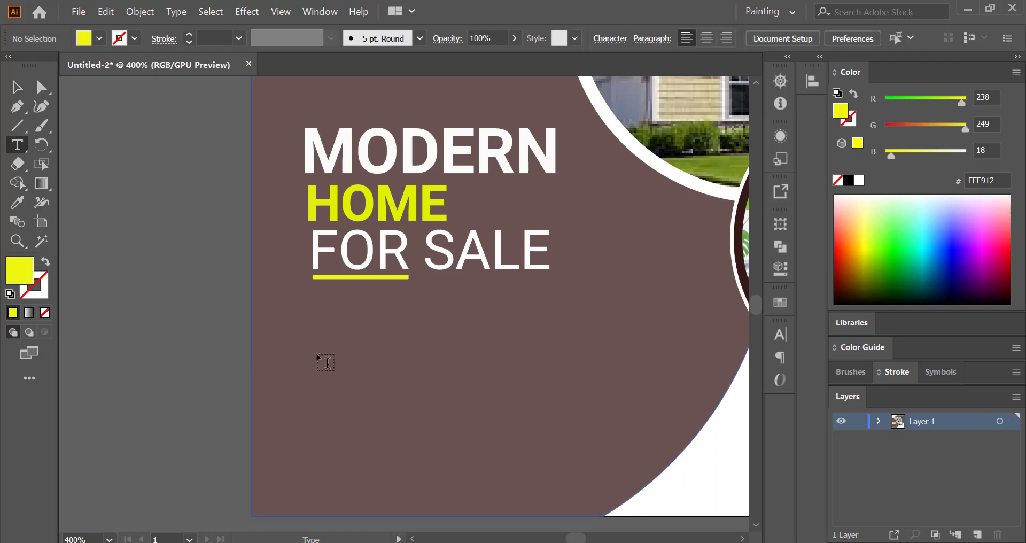
pyautogui.click(319, 351)
pyautogui.write('IT IS ')
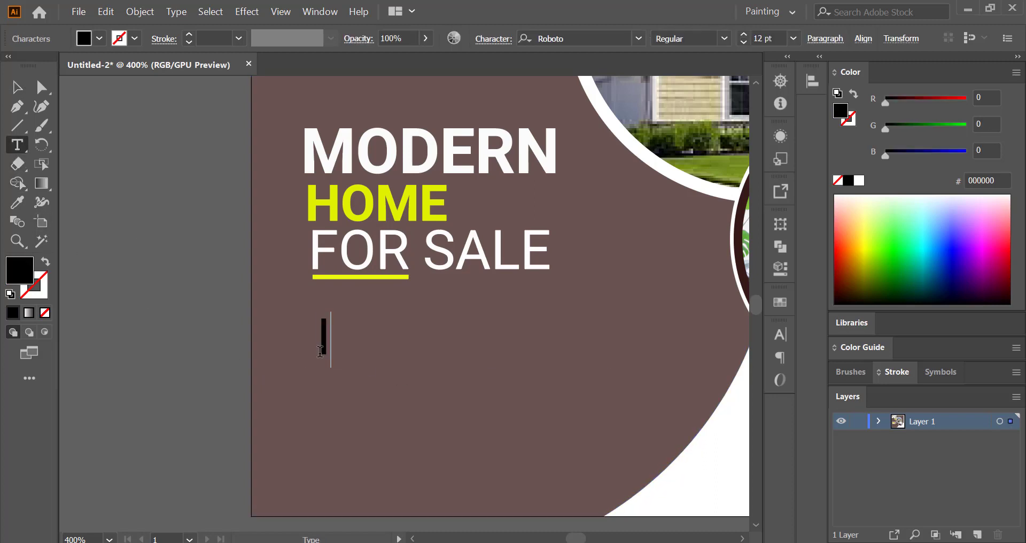
pyautogui.write('LONG E')
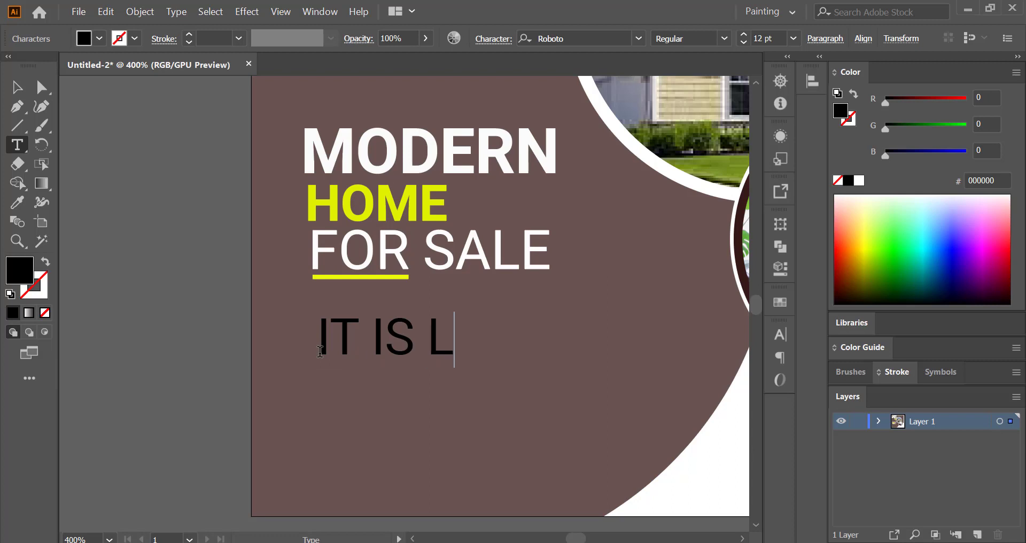
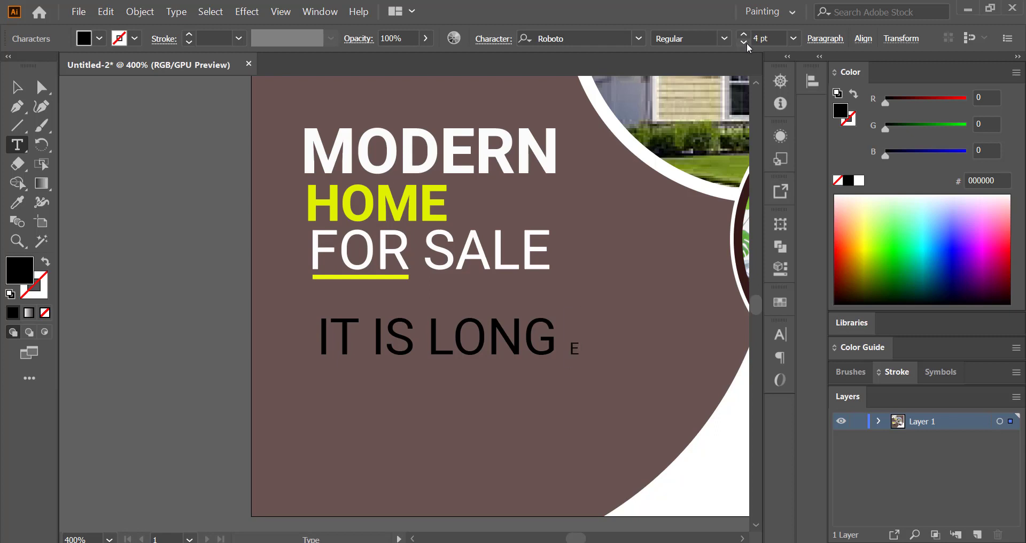
pyautogui.hotkey('ctrl', 'z')
pyautogui.hotkey('ctrl', 'z')
pyautogui.hotkey('ctrl', 'z')
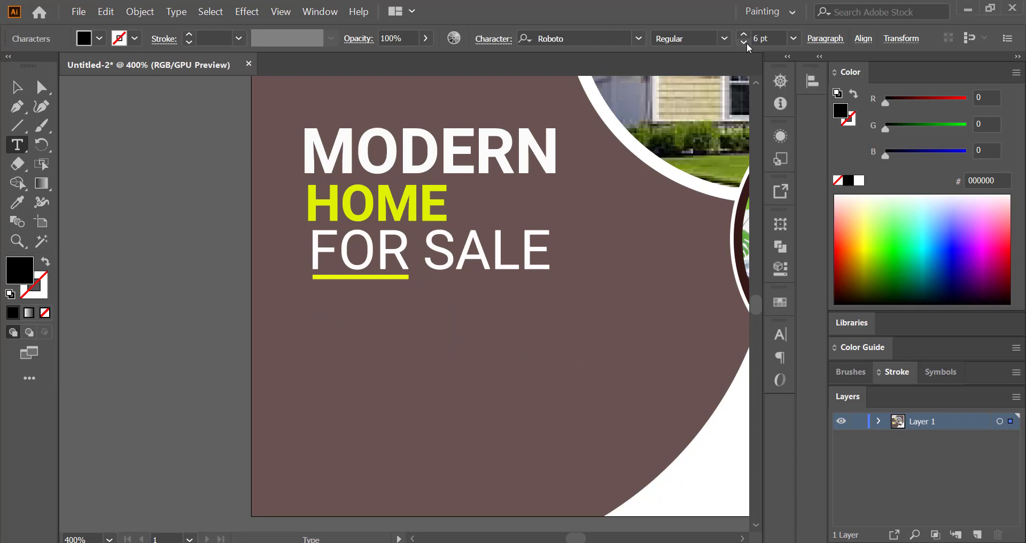
# - Enter the text "it is a long established fact that a longreader will" below the headline
pyautogui.write('s')
pyautogui.press('BackSpace')
pyautogui.write('t is a lo')
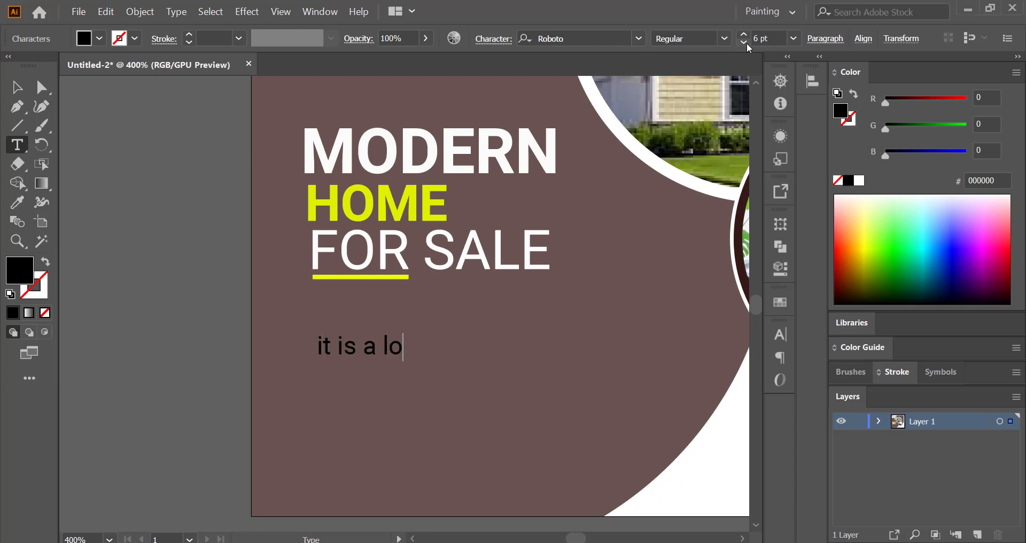
pyautogui.write('ng es')
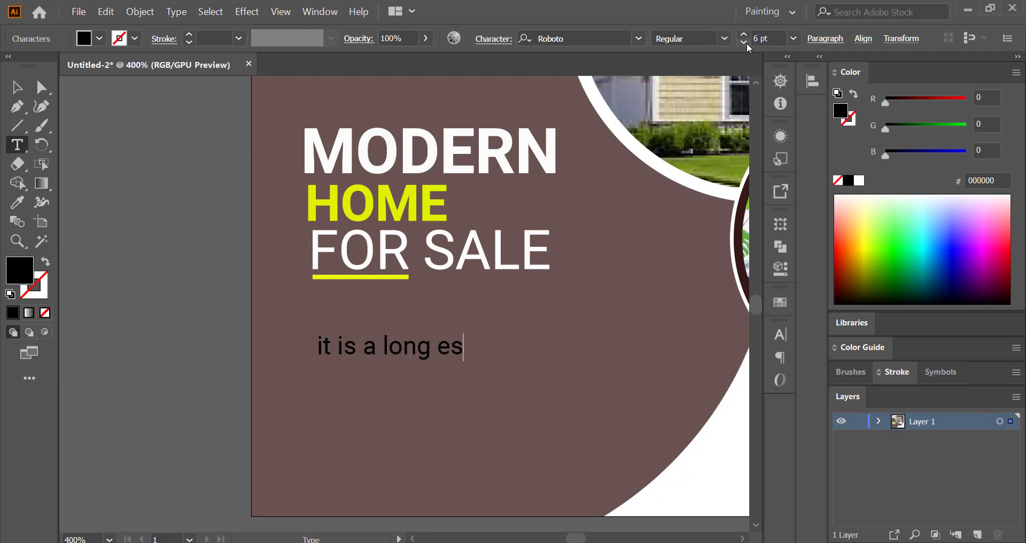
pyautogui.write('tablish')
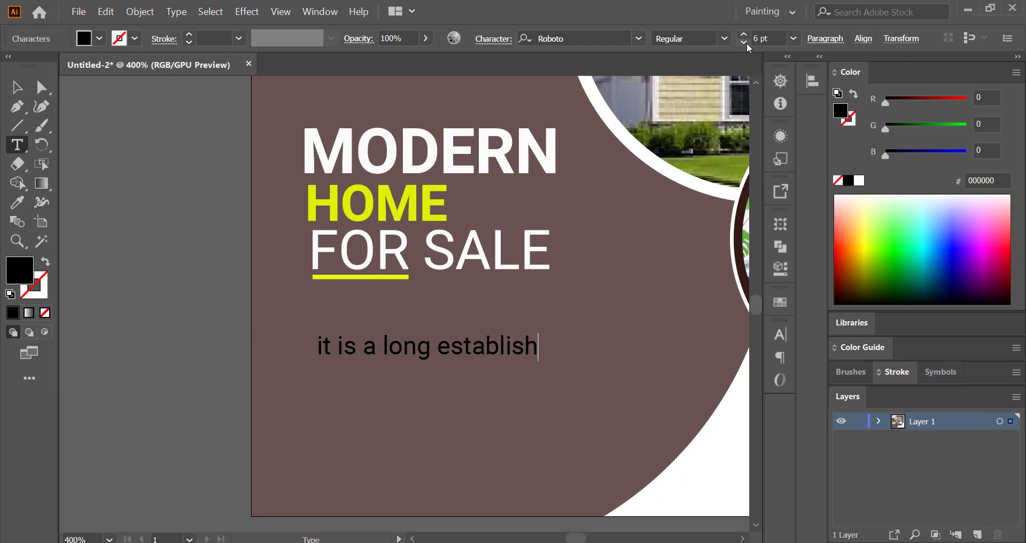
pyautogui.write('ed fa')
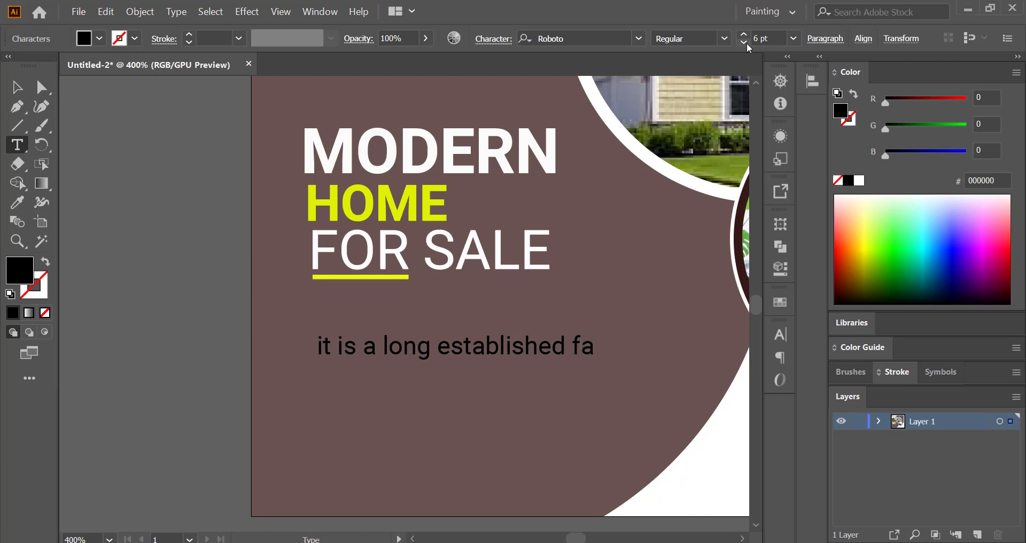
pyautogui.write('ct that a')
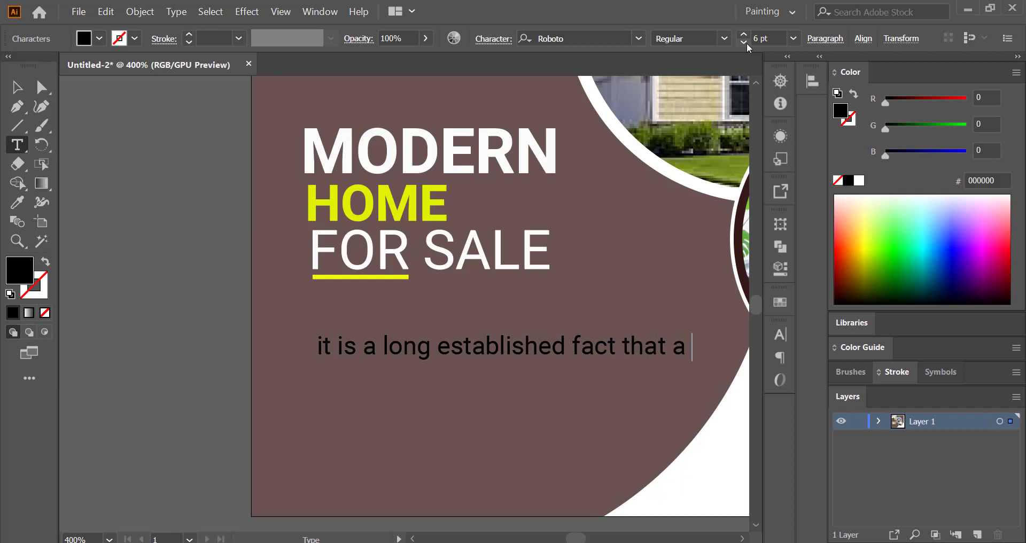
pyautogui.write(' long')
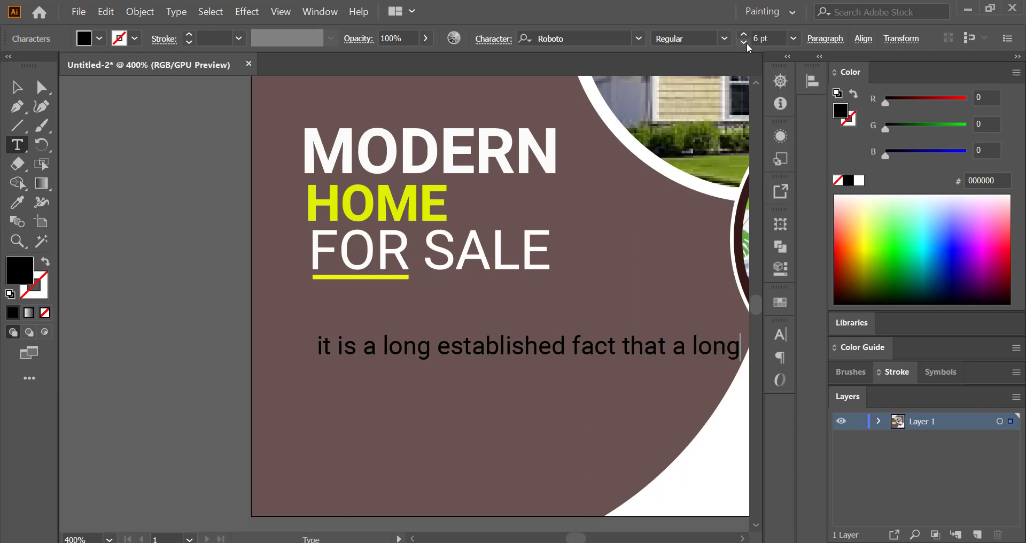
pyautogui.write('e')
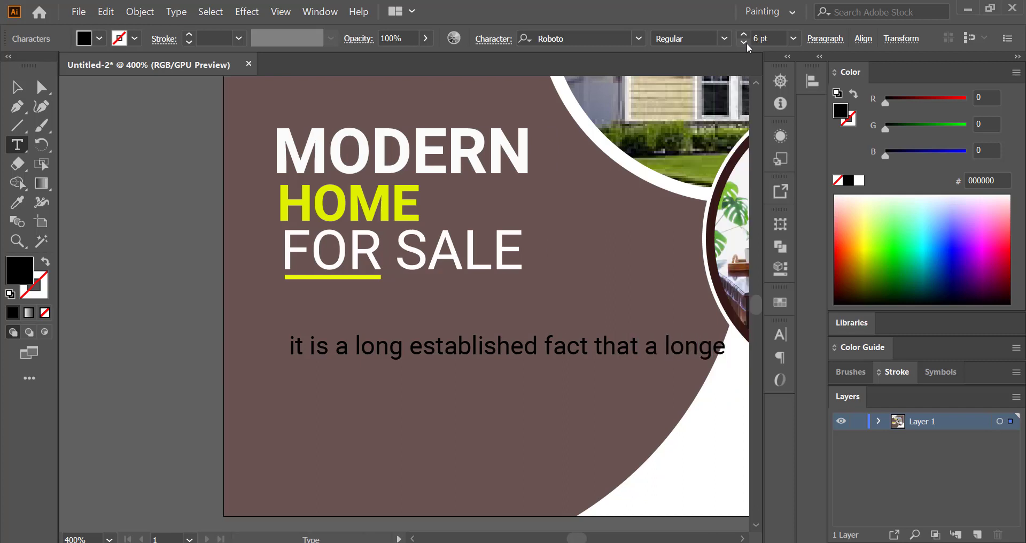
pyautogui.press('BackSpace')
pyautogui.write('reader')
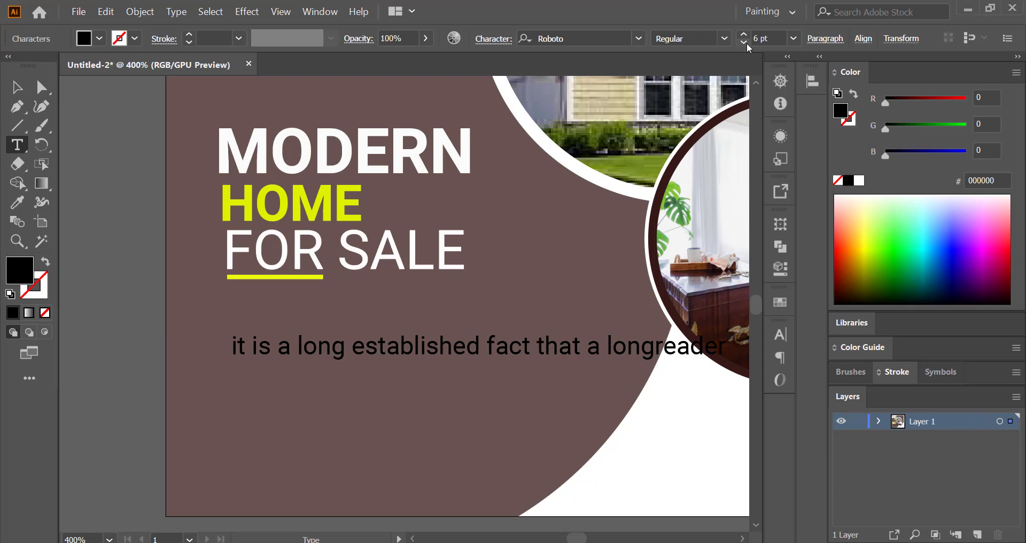
pyautogui.write(' will')
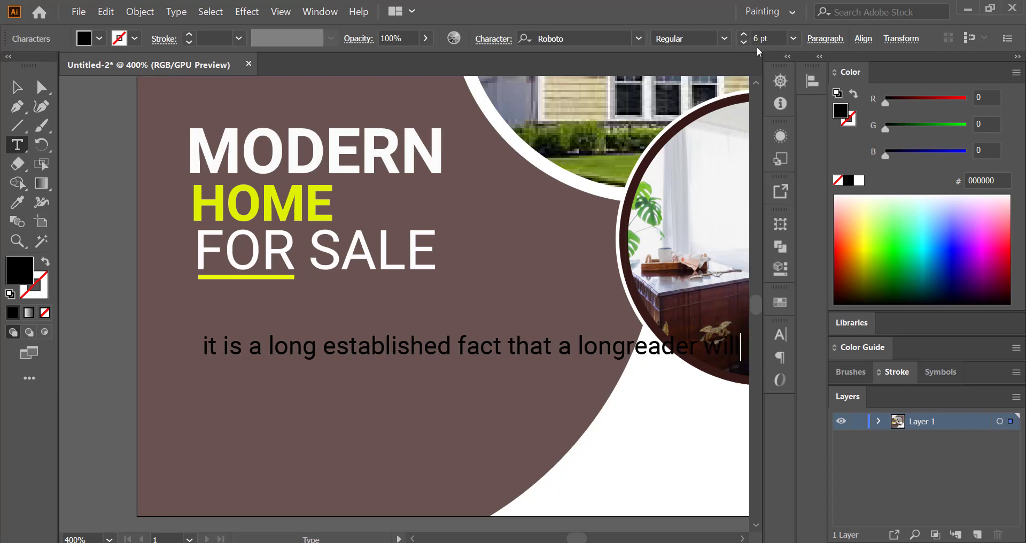
# - Scale the body text line down to about half its size and align its left edge beneath the headline
pyautogui.click(24, 93)
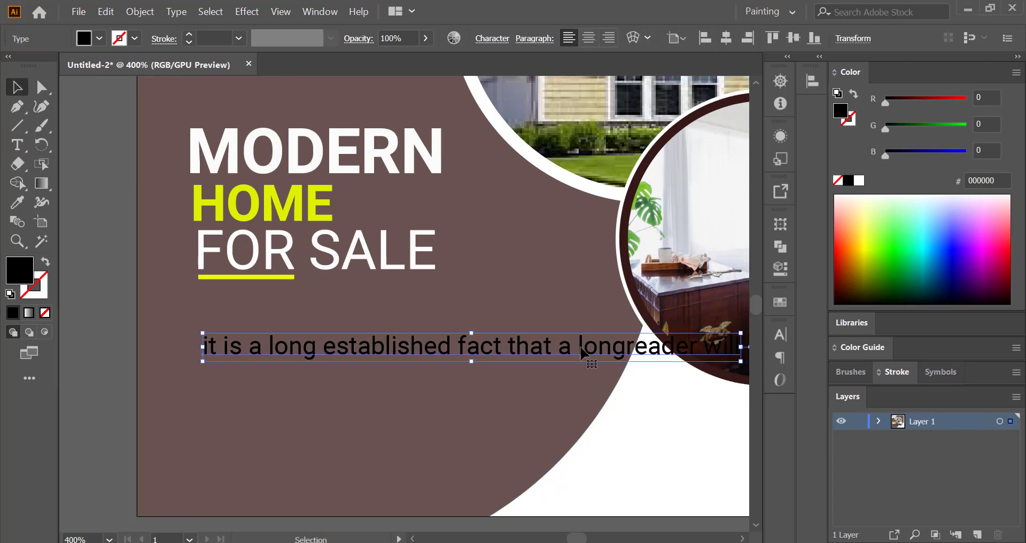
pyautogui.moveTo(581, 357); pyautogui.dragTo(536, 357)
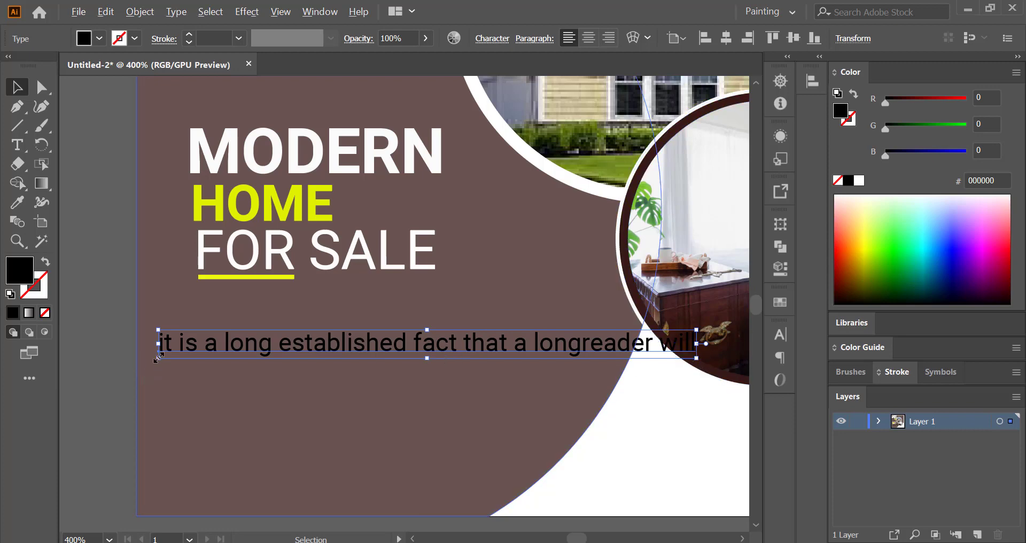
pyautogui.moveTo(158, 357); pyautogui.dragTo(281, 357)
pyautogui.click(417, 367)
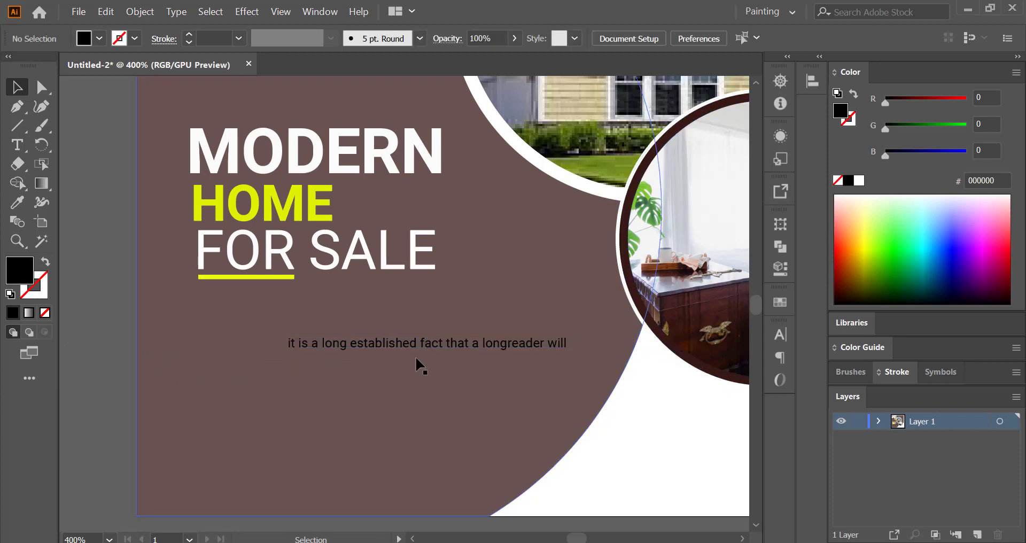
pyautogui.moveTo(429, 349); pyautogui.dragTo(328, 336)
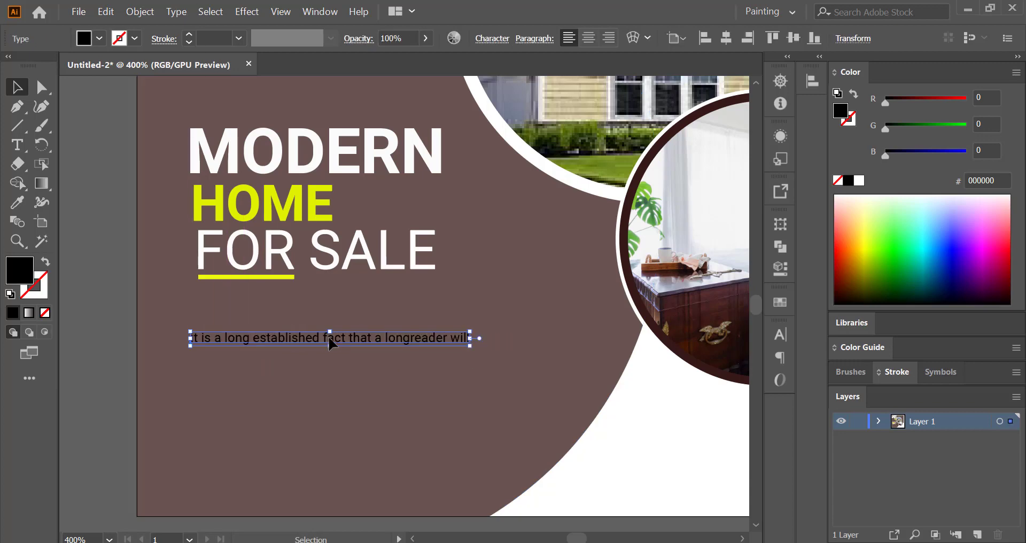
# - Add a second text line reading "be distracted the content" and place it directly beneath the first body line
pyautogui.click(17, 144)
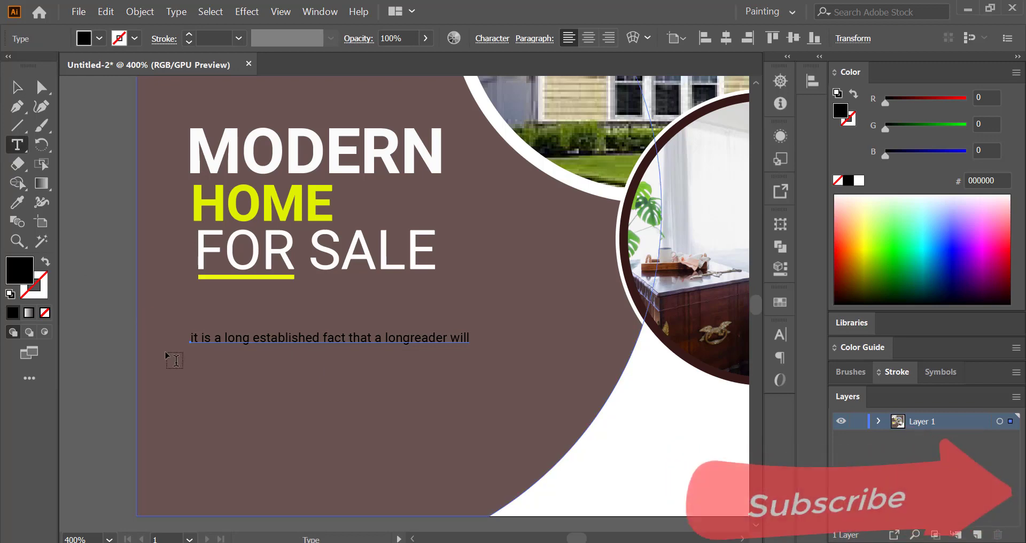
pyautogui.click(203, 360)
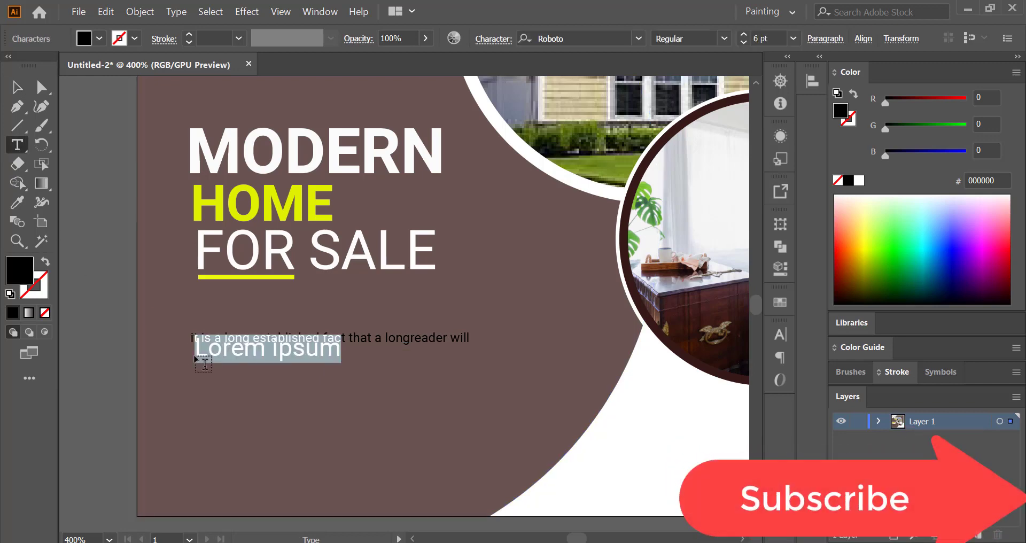
pyautogui.write('be di')
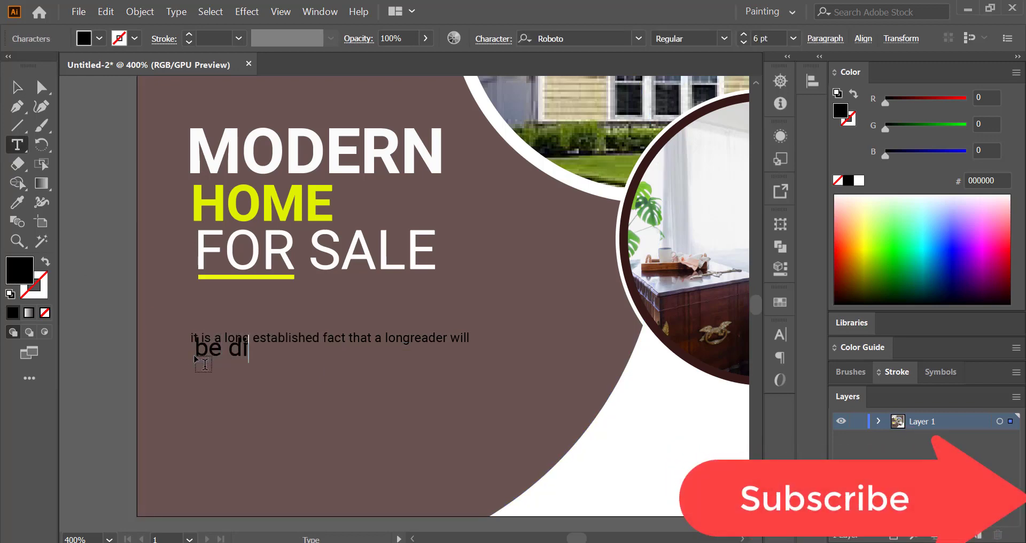
pyautogui.write('strac')
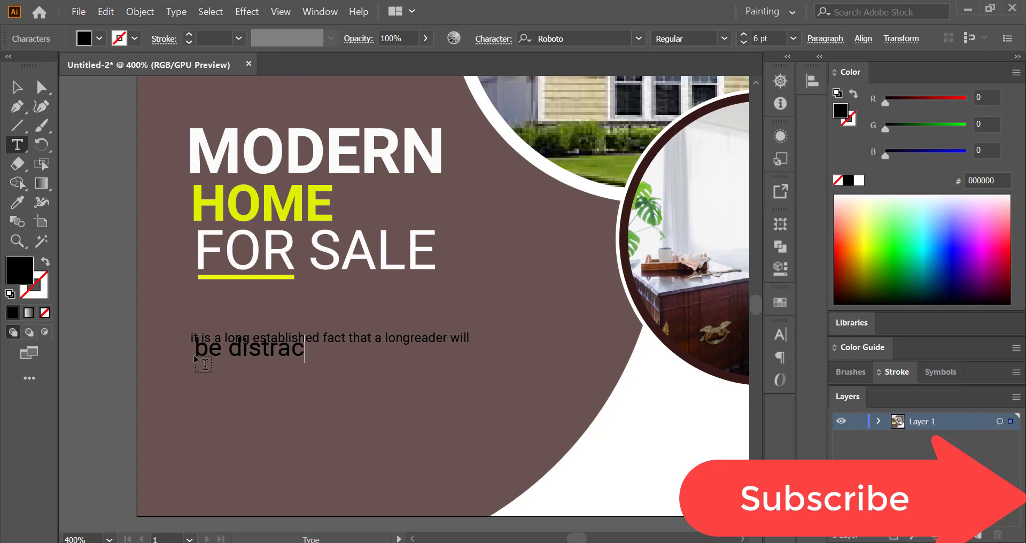
pyautogui.write('ted ')
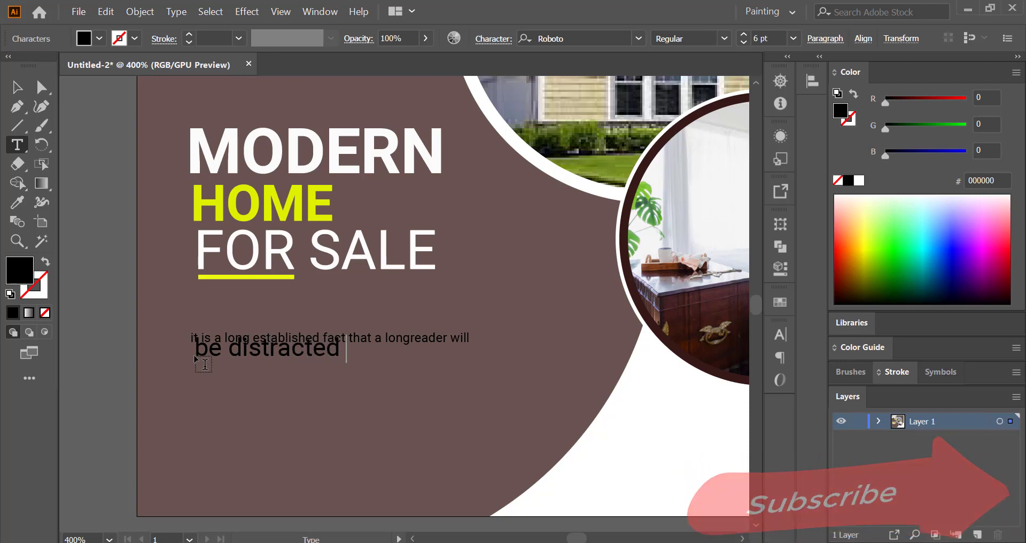
pyautogui.write('the co')
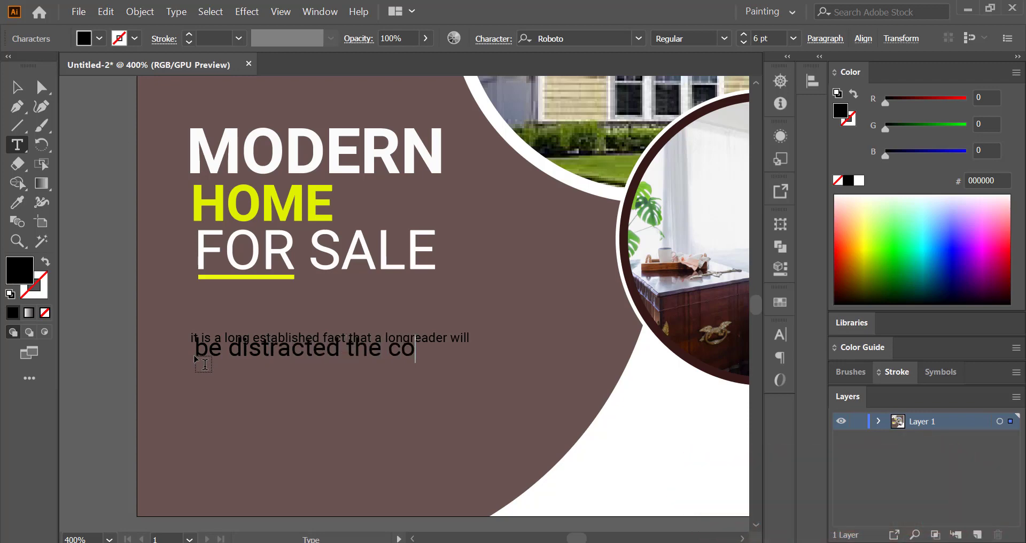
pyautogui.write('ntent')
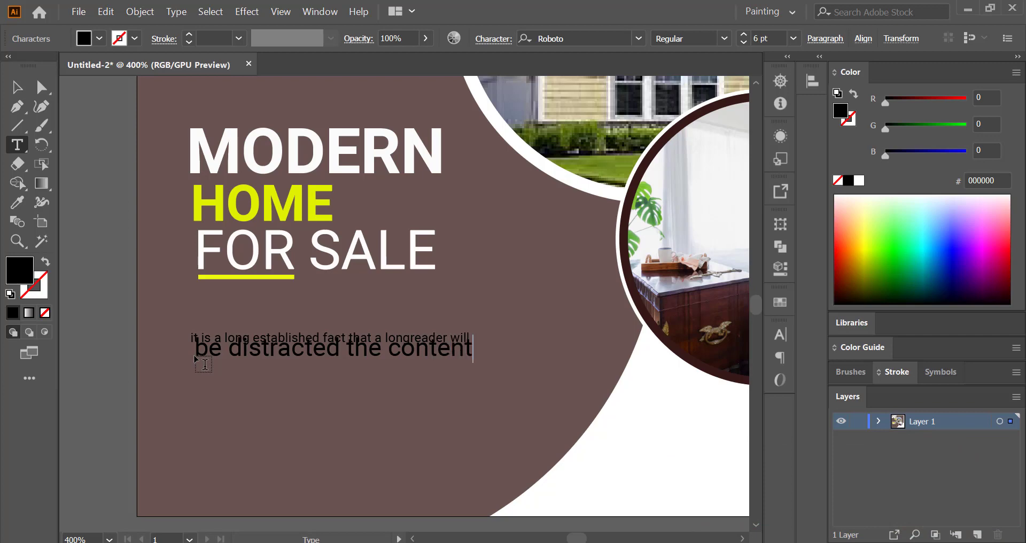
pyautogui.click(17, 86)
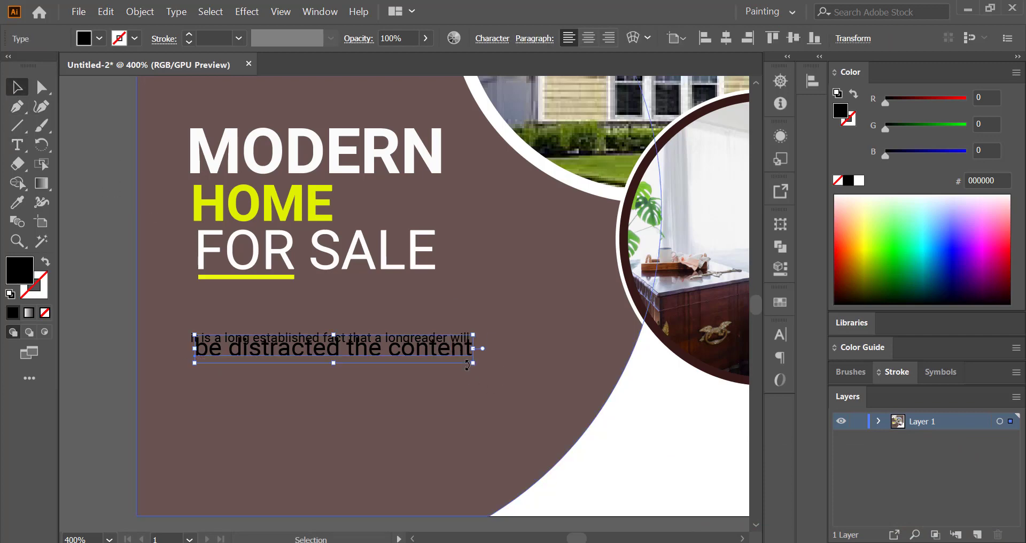
pyautogui.click(98, 133)
pyautogui.moveTo(366, 351); pyautogui.dragTo(351, 362)
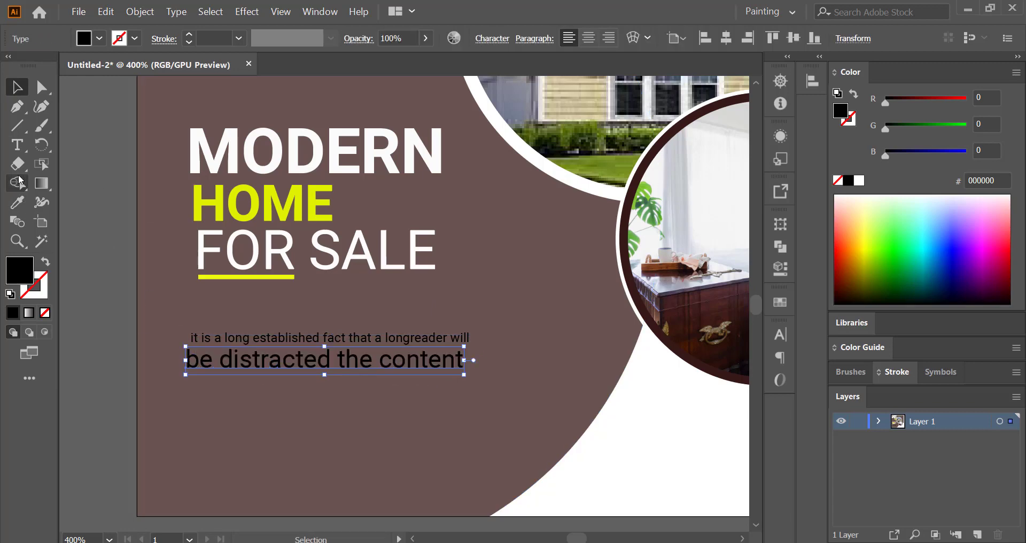
# - Match the second body line's type size to the first with the Eyedropper and align their left edges
pyautogui.click(17, 202)
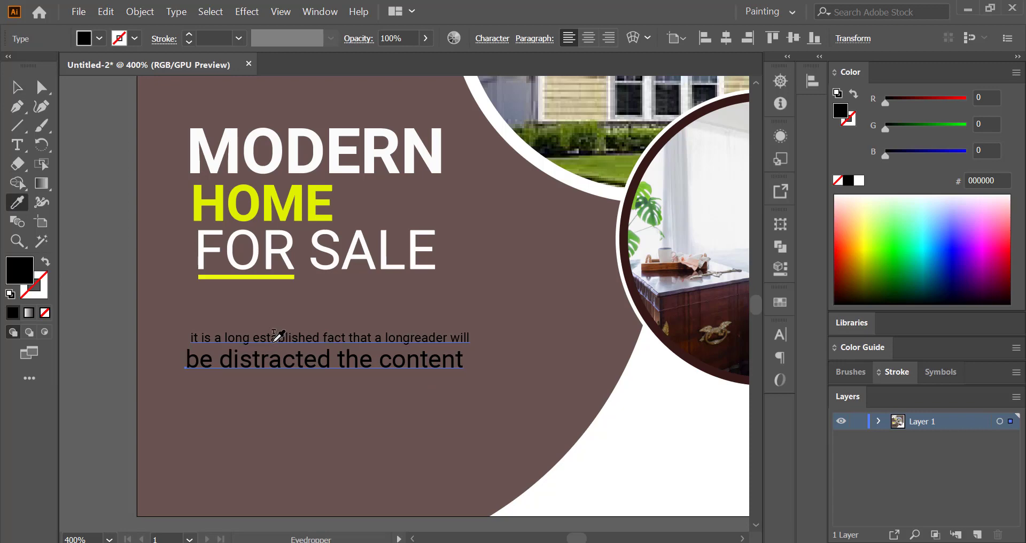
pyautogui.click(277, 334)
pyautogui.click(18, 90)
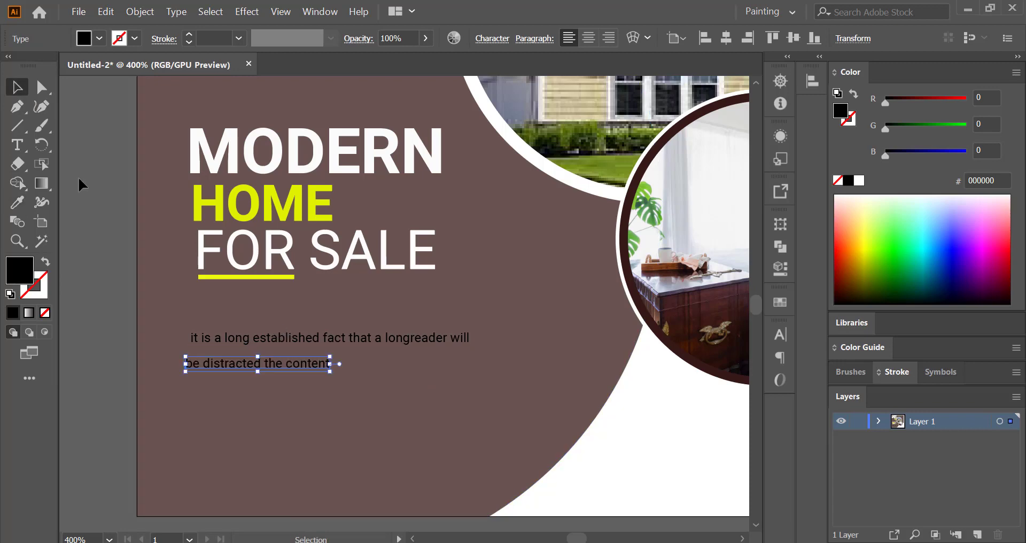
pyautogui.click(266, 396)
pyautogui.moveTo(278, 368); pyautogui.dragTo(282, 361)
pyautogui.click(120, 359)
# - Convert both body text lines to outlines
pyautogui.click(209, 341)
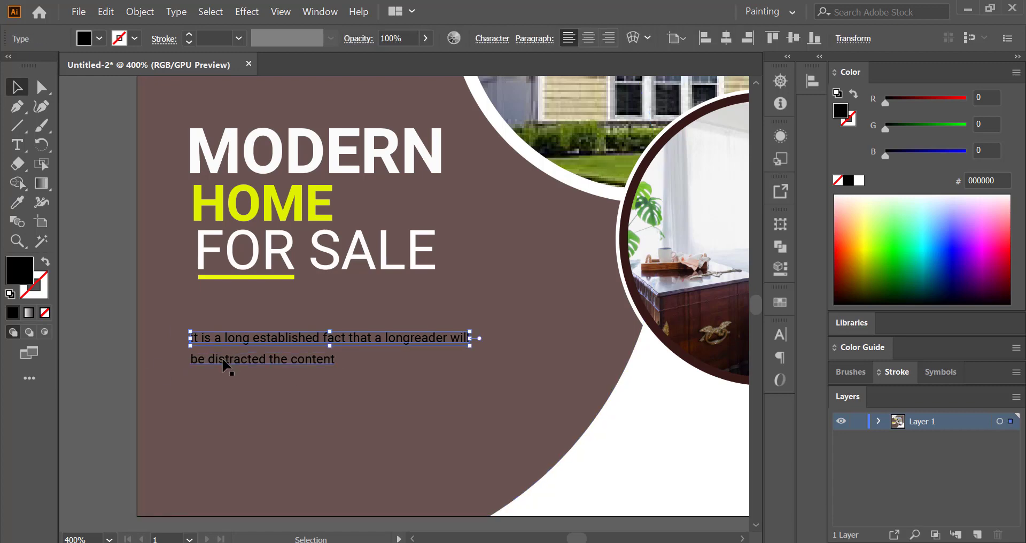
pyautogui.keyDown('shift'); pyautogui.click(225, 361); pyautogui.keyUp('shift')
pyautogui.rightClick(225, 360)
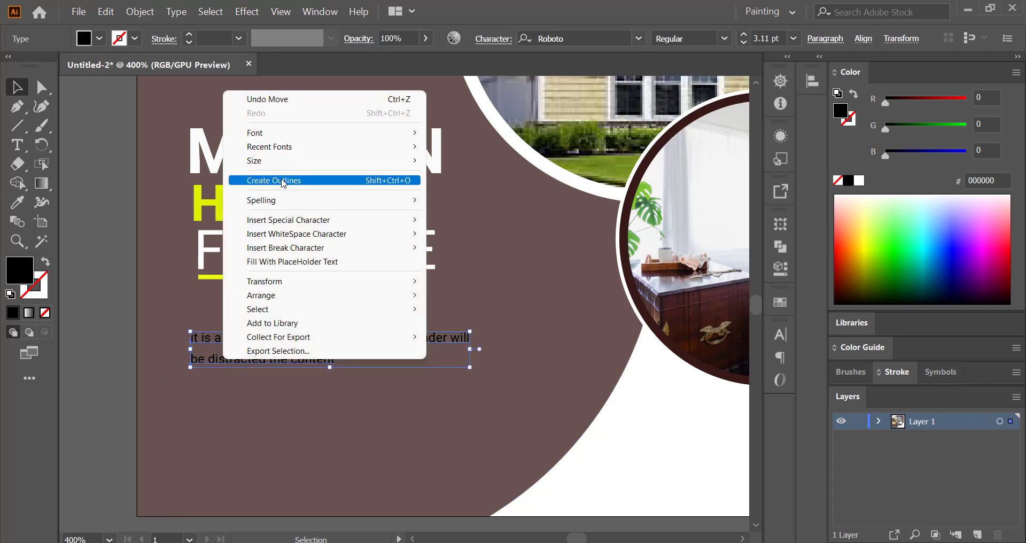
pyautogui.click(299, 177)
# - Fill the outlined body text with near-white F9F7F7
pyautogui.doubleClick(27, 271)
pyautogui.moveTo(568, 221); pyautogui.dragTo(545, 209)
pyautogui.click(909, 217)
pyautogui.click(88, 223)
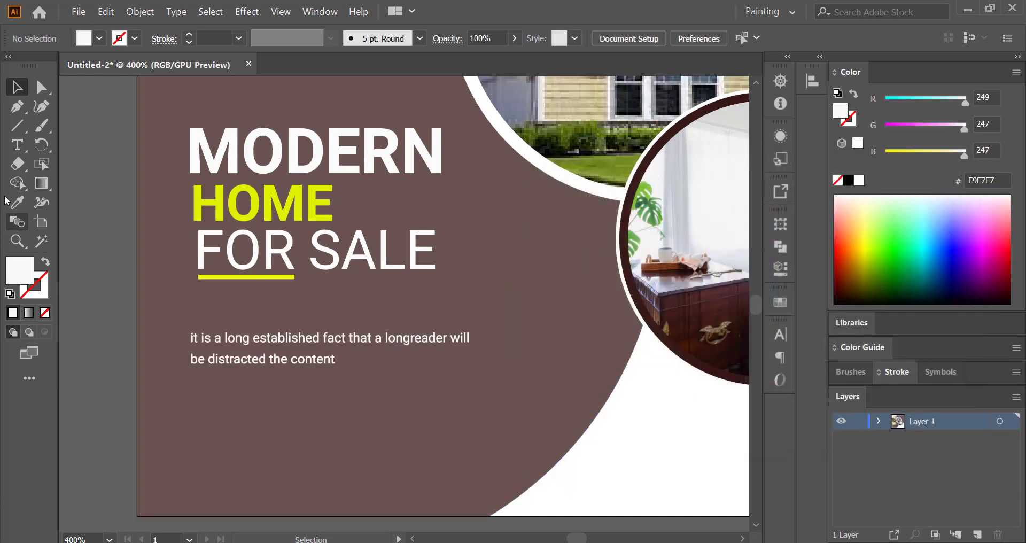
# - Draw a wide button rectangle below the body text and fully round its ends with a 5.11 px corner radius
pyautogui.click(16, 129)
pyautogui.click(85, 103)
pyautogui.scroll(-2, 320, 374)
pyautogui.moveTo(221, 398); pyautogui.dragTo(425, 441)
pyautogui.press('a')
pyautogui.moveTo(410, 410); pyautogui.dragTo(396, 417)
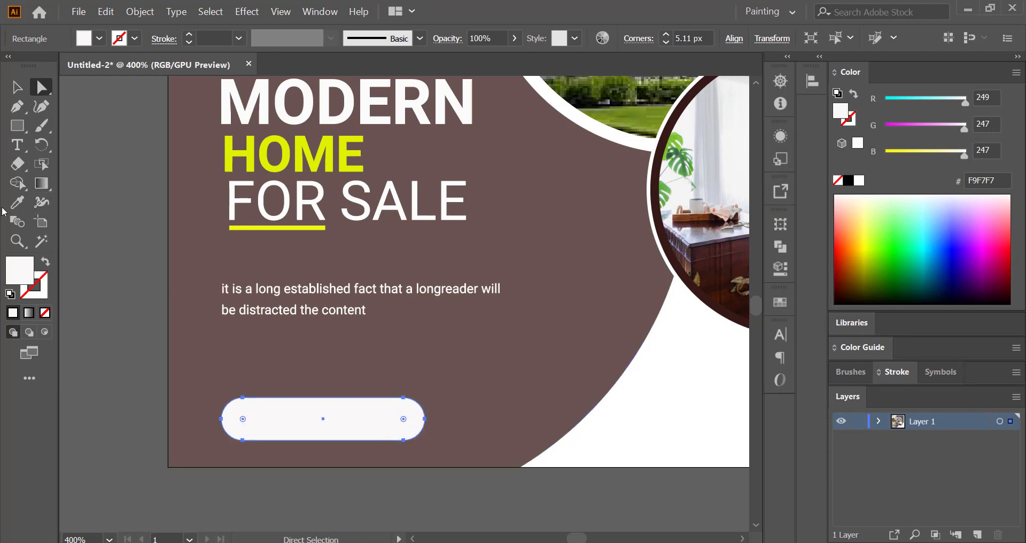
# - Apply the large background circle's brown fill, 614D47 at 95% opacity, to the rounded button using the Eyedropper
pyautogui.click(17, 202)
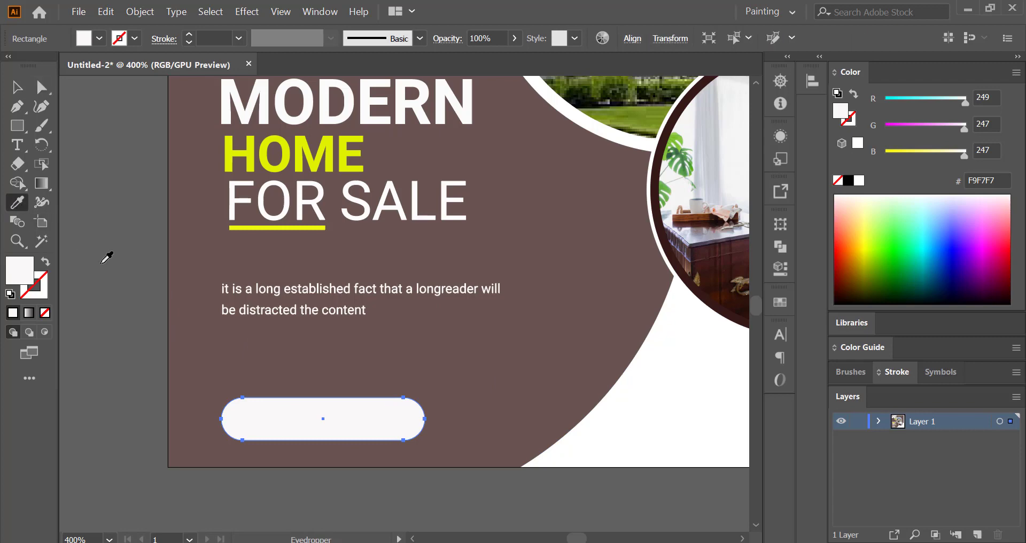
pyautogui.click(488, 324)
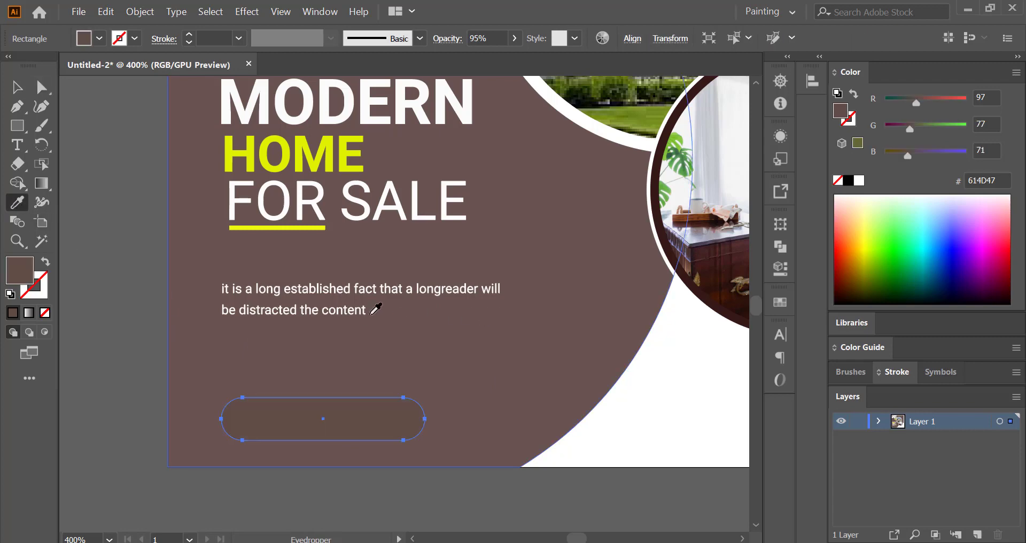
# - Raise the rounded button's opacity to 100% and deselect it
pyautogui.click(514, 38)
pyautogui.moveTo(511, 58); pyautogui.dragTo(537, 65)
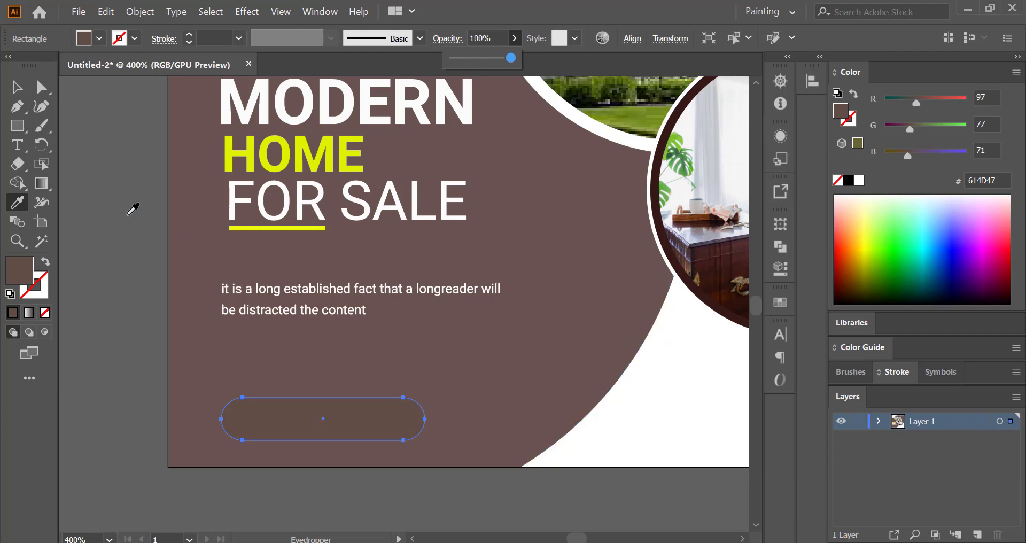
pyautogui.click(17, 87)
pyautogui.click(101, 163)
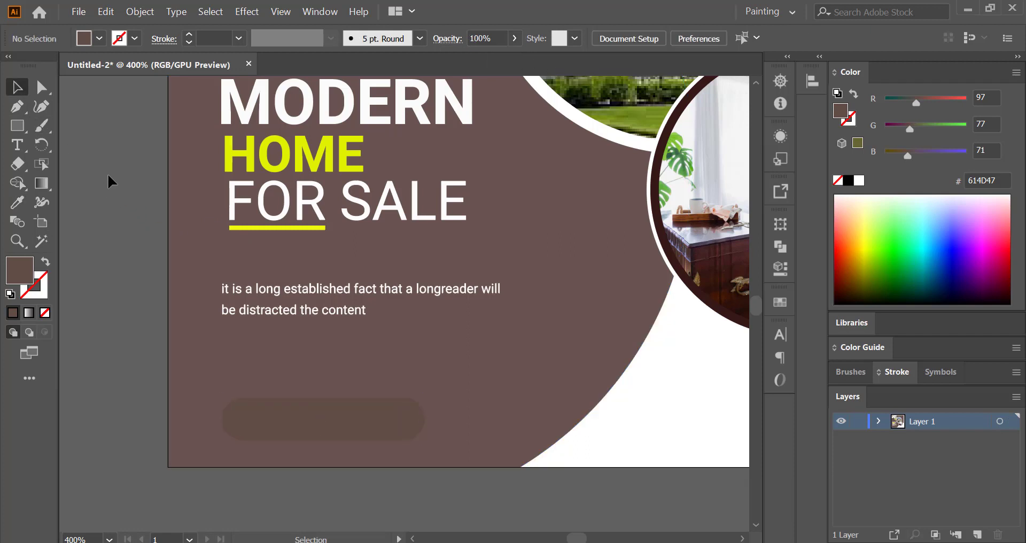
# - Add the text BOOK NOW on the empty canvas beside the artboard and enlarge it to button-label size
pyautogui.click(22, 151)
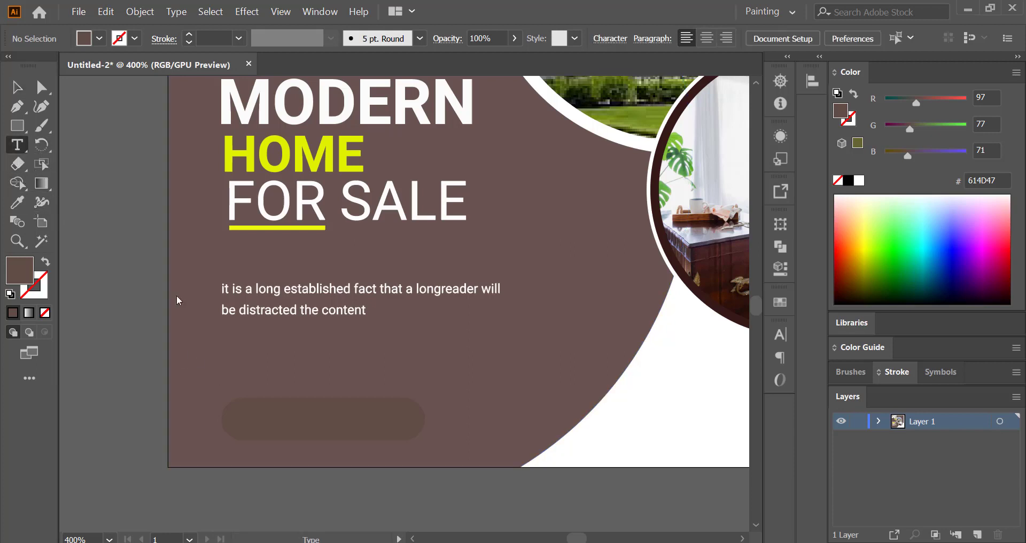
pyautogui.hscroll(-3, 289, 352)
pyautogui.click(120, 332)
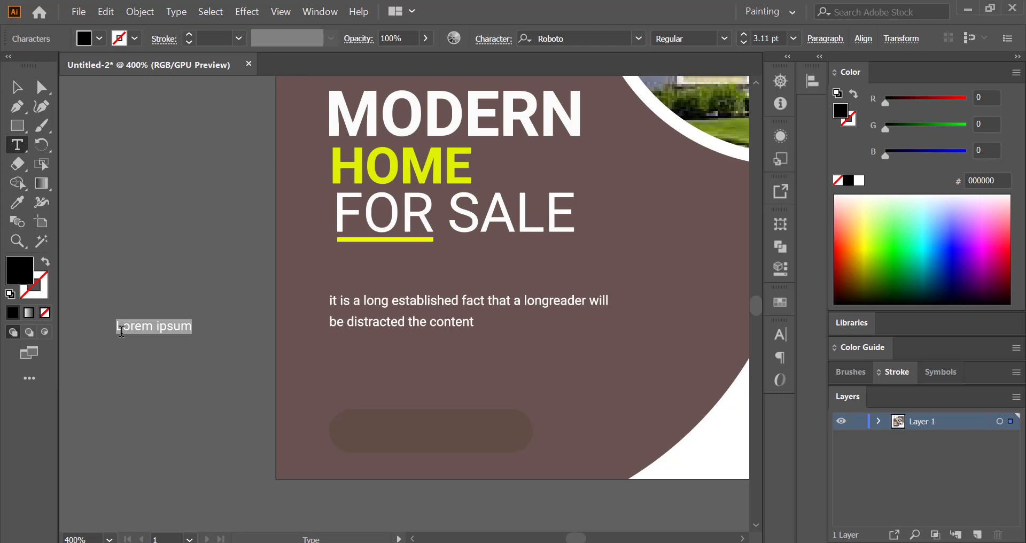
pyautogui.write('BOOK NOW')
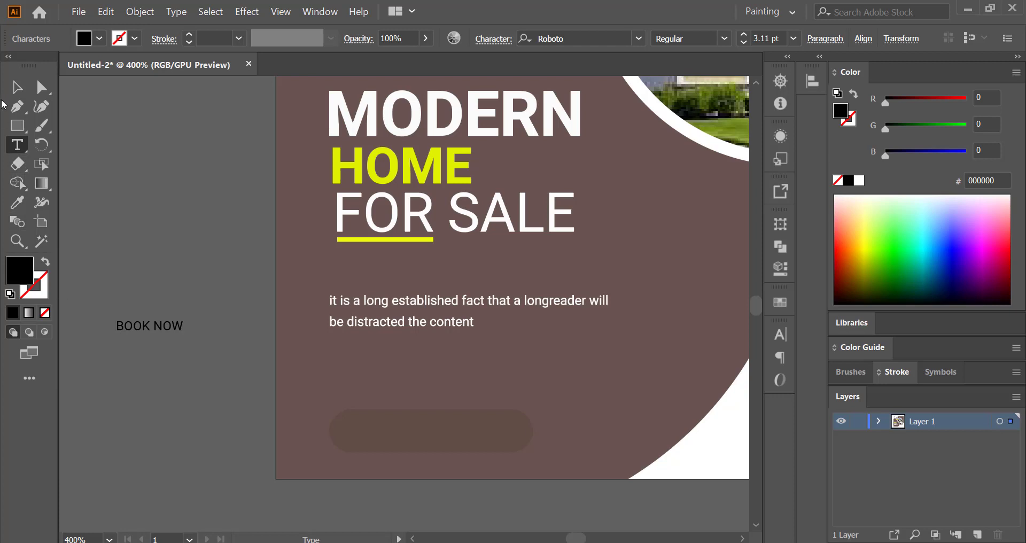
pyautogui.press('Escape')
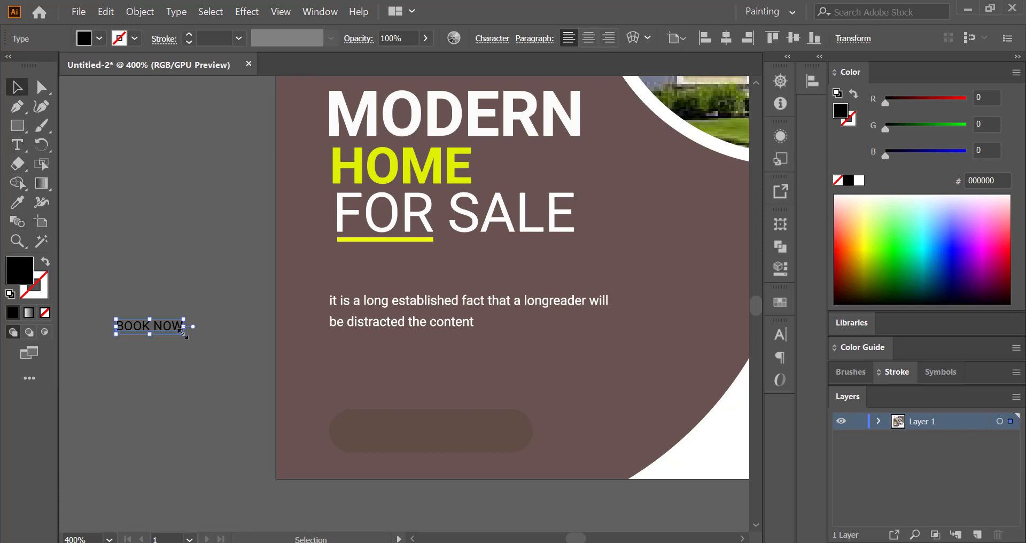
pyautogui.moveTo(184, 334); pyautogui.dragTo(207, 338)
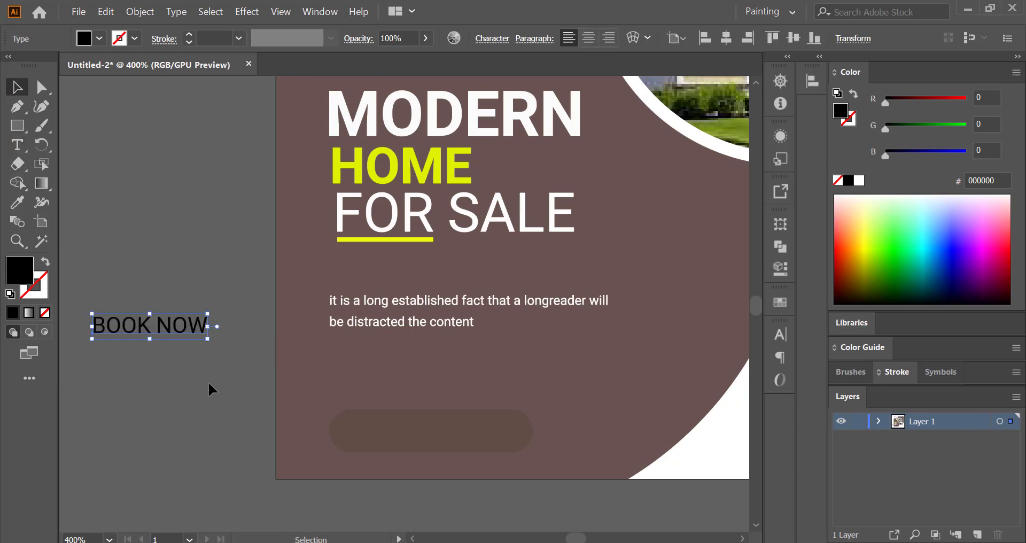
pyautogui.click(175, 356)
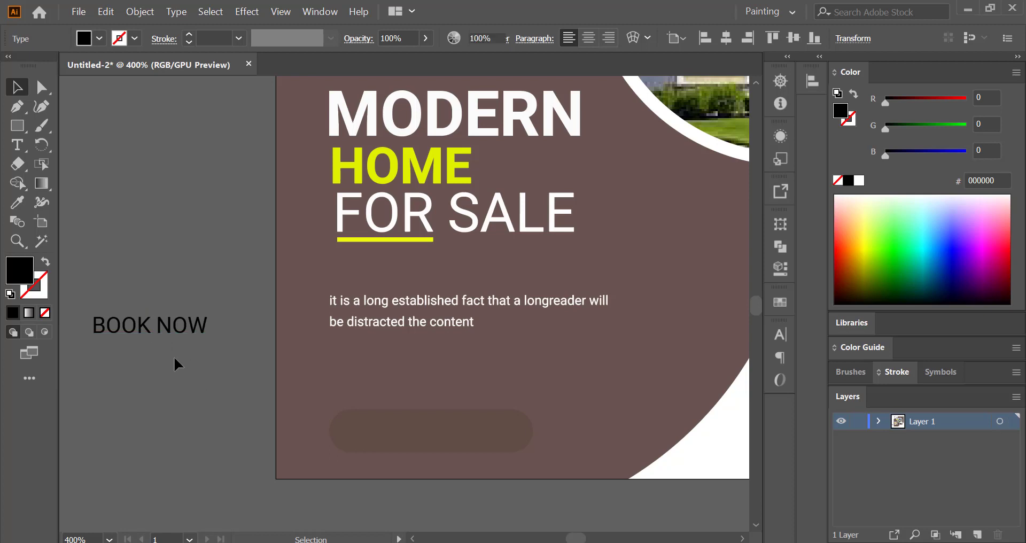
# - Convert the BOOK NOW text to outlines and fill it with near-white F9F7F7
pyautogui.rightClick(177, 333)
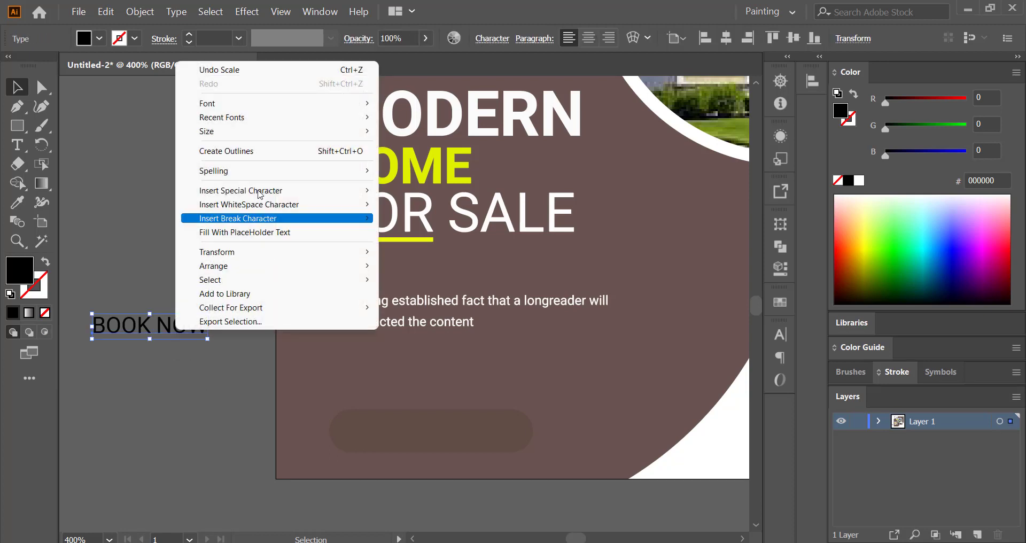
pyautogui.click(260, 151)
pyautogui.doubleClick(24, 271)
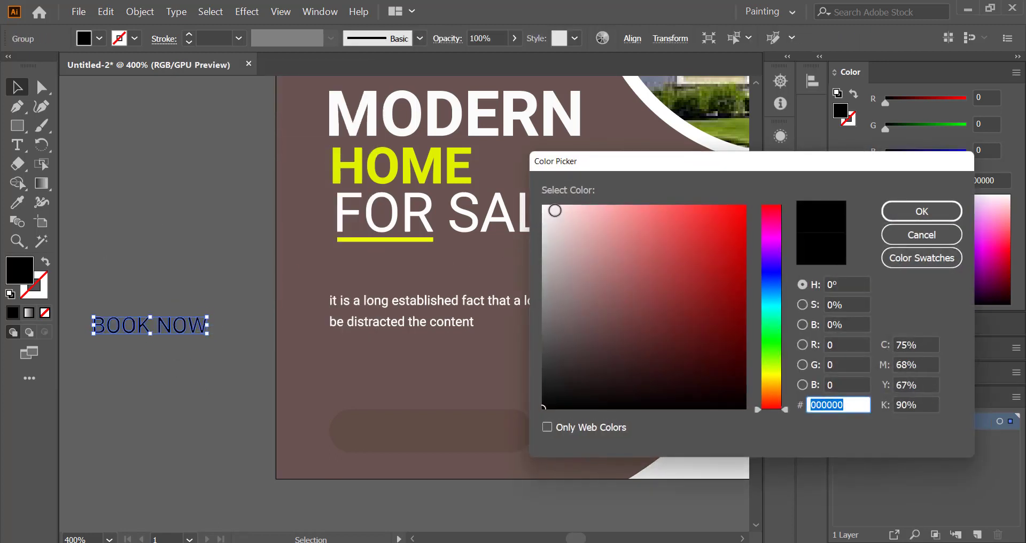
pyautogui.click(546, 209)
pyautogui.click(922, 212)
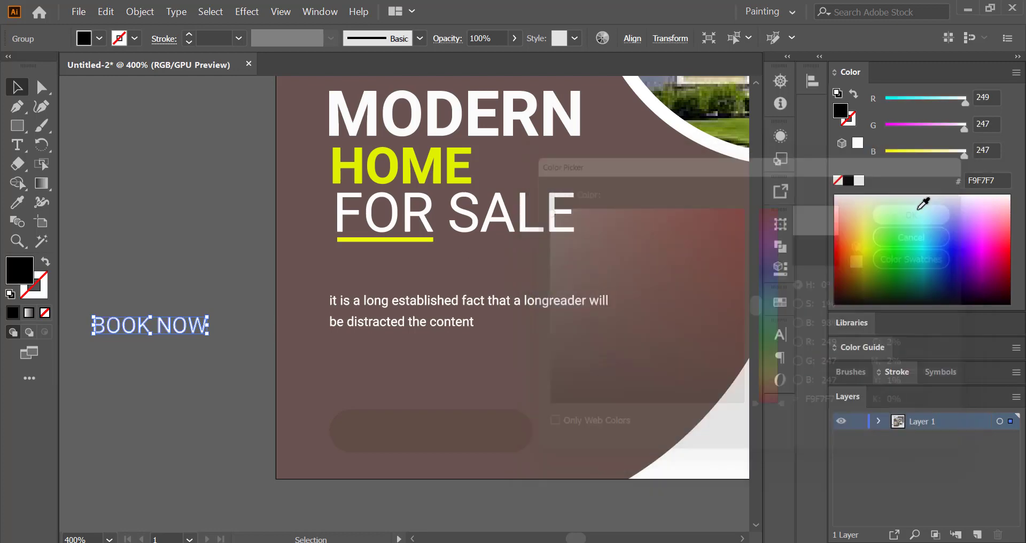
# - Center the BOOK NOW label on the rounded button and scale both down together proportionally
pyautogui.moveTo(169, 331); pyautogui.dragTo(447, 434)
pyautogui.click(236, 447)
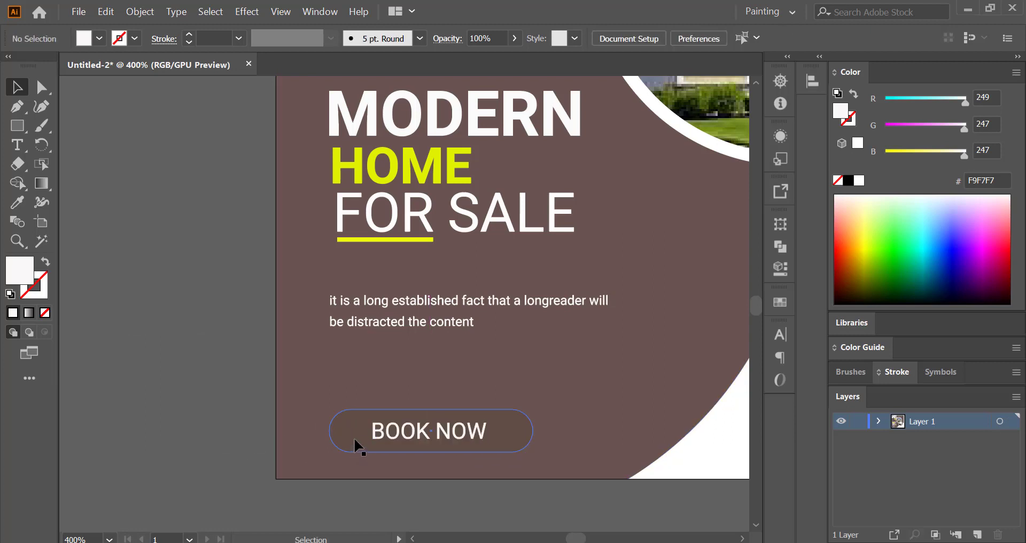
pyautogui.click(355, 445)
pyautogui.keyDown('shift'); pyautogui.click(429, 434); pyautogui.keyUp('shift')
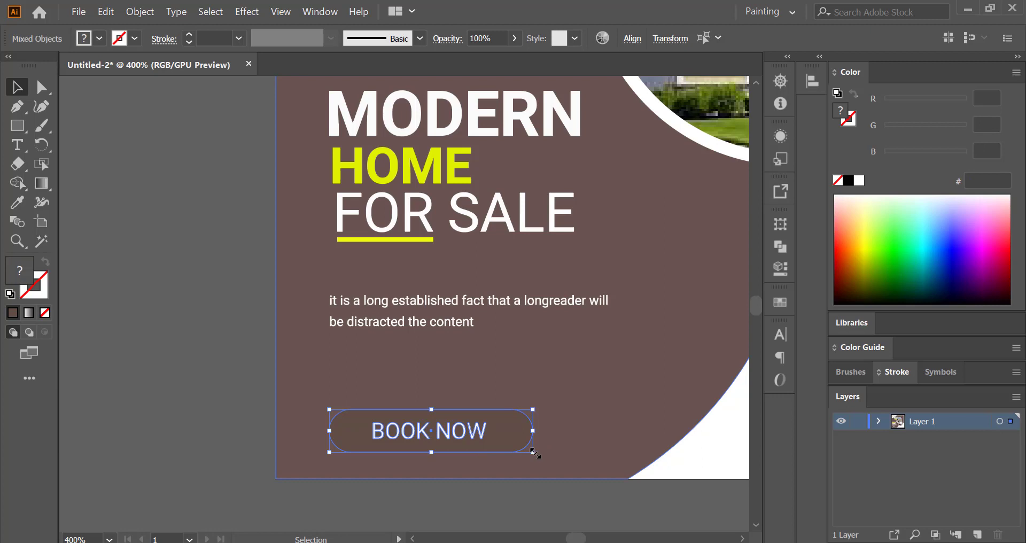
pyautogui.moveTo(535, 454); pyautogui.dragTo(513, 448)
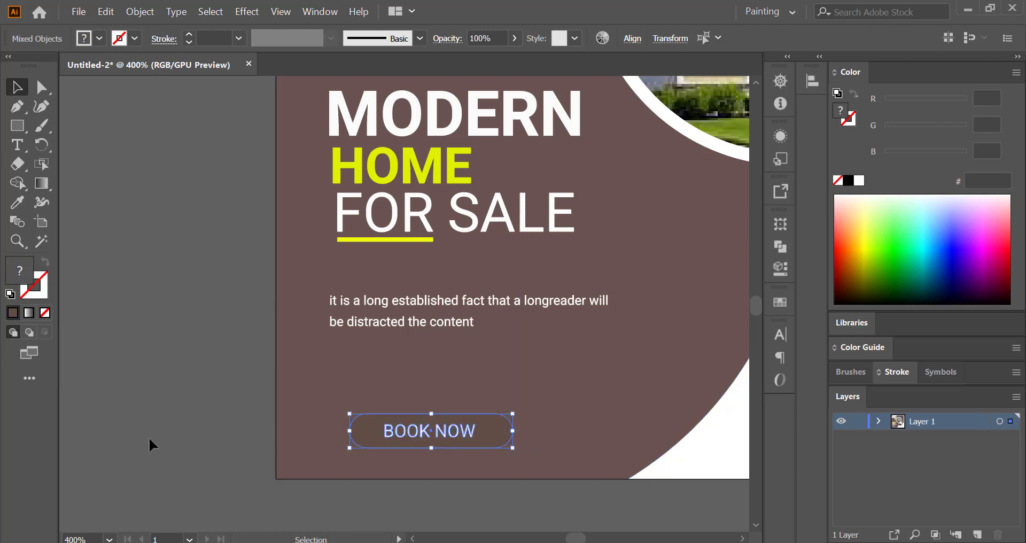
pyautogui.click(419, 453)
# - Group the BOOK NOW label with its rounded button
pyautogui.click(428, 431)
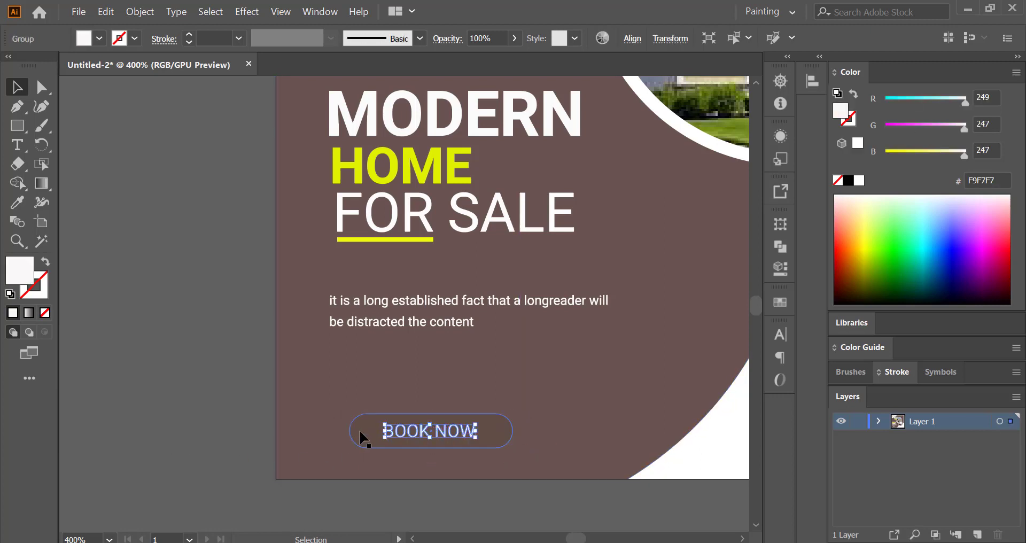
pyautogui.keyDown('shift'); pyautogui.click(360, 429); pyautogui.keyUp('shift')
pyautogui.rightClick(361, 430)
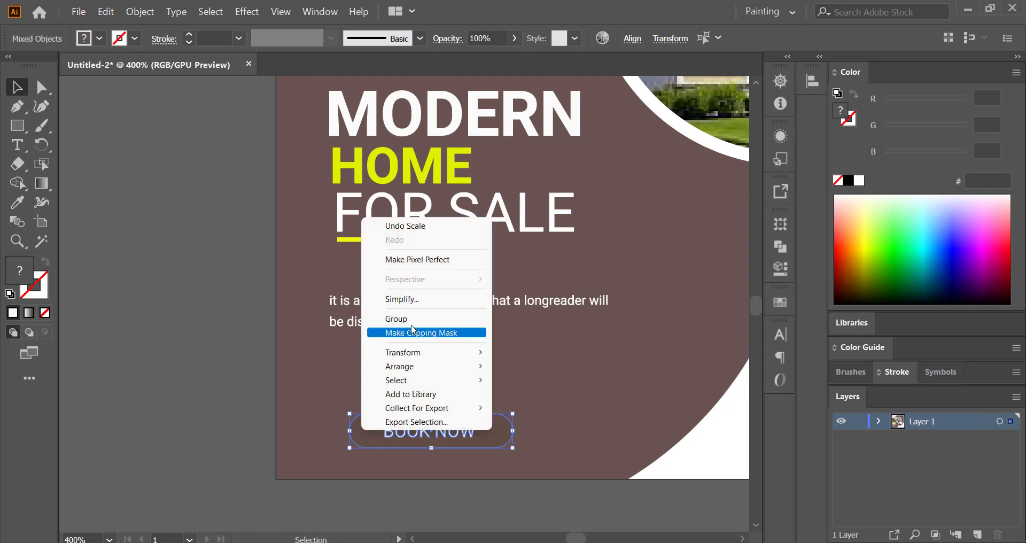
pyautogui.click(413, 332)
pyautogui.click(172, 412)
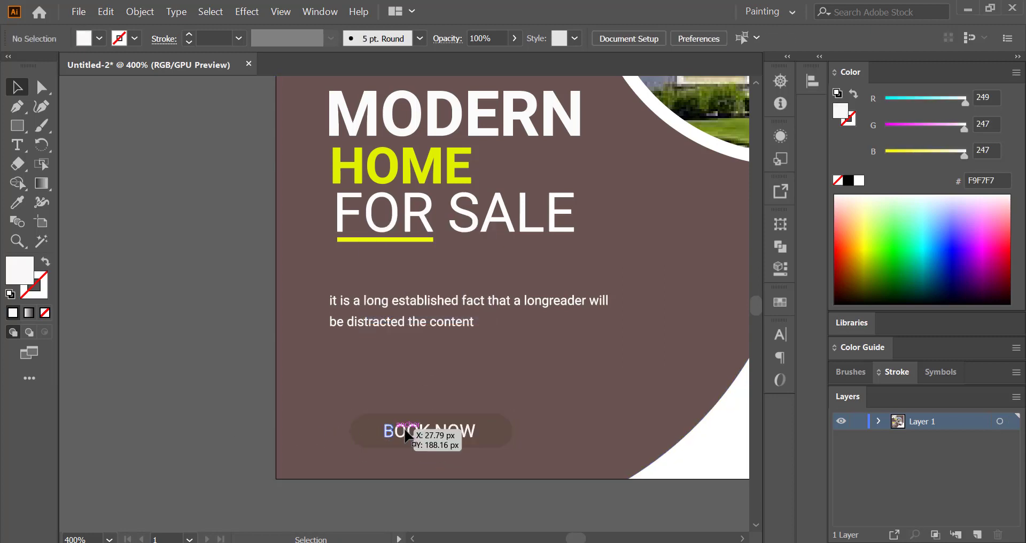
# - Duplicate the small brown circle above the price badge and place the copy at the lower left of the bedroom photo
pyautogui.scroll(-2, 543, 444)
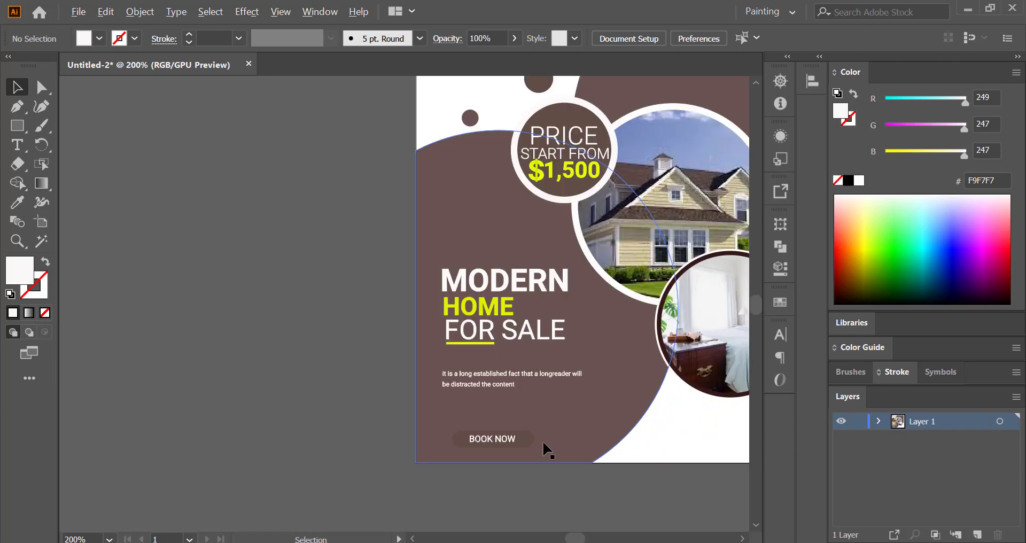
pyautogui.moveTo(639, 403); pyautogui.dragTo(419, 434)
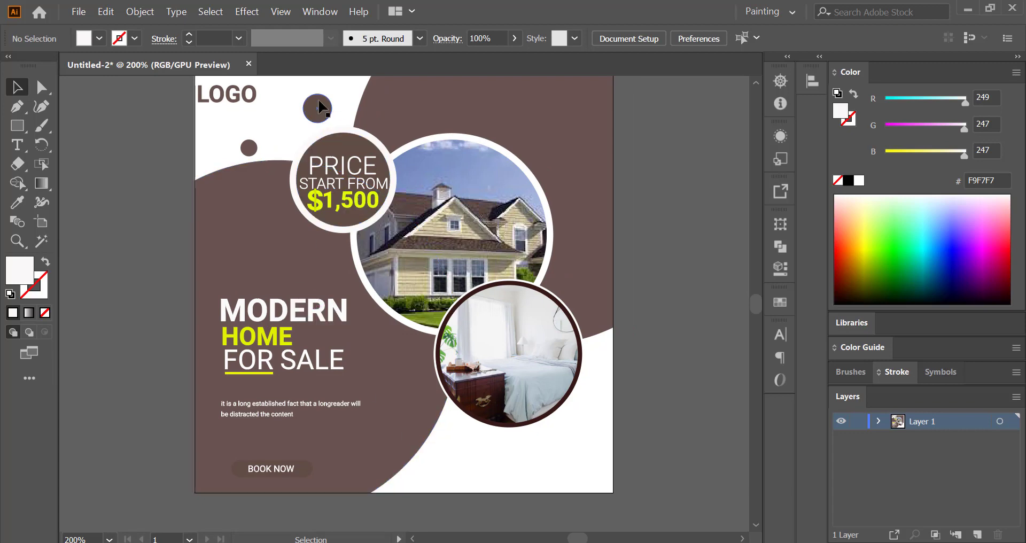
pyautogui.moveTo(378, 287); pyautogui.dragTo(462, 434)
pyautogui.hotkey('ctrl', 'shift', 'a')
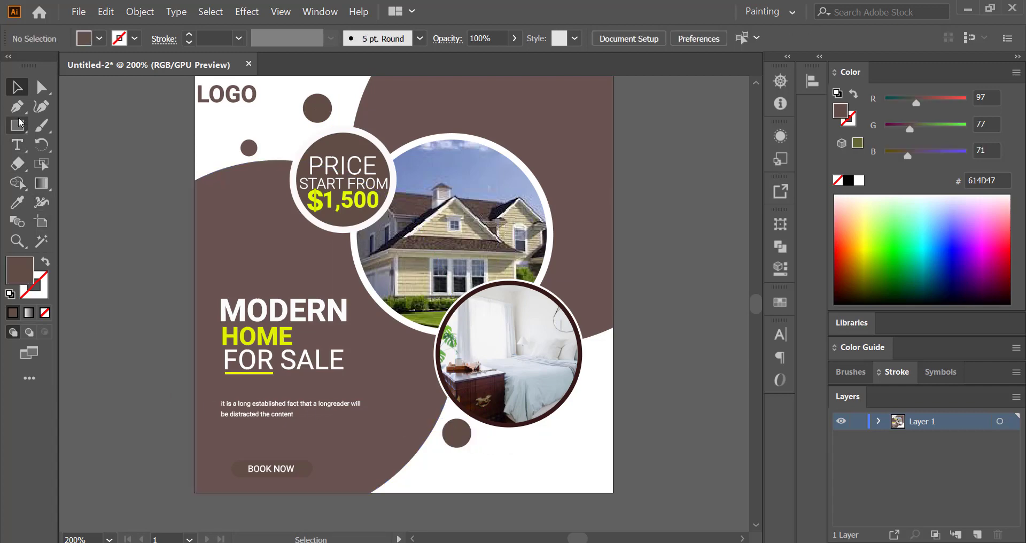
# - Draw a brown rectangle about 125 px wide in the artboard's lower-right corner, extending down to the bottom edge
pyautogui.click(17, 125)
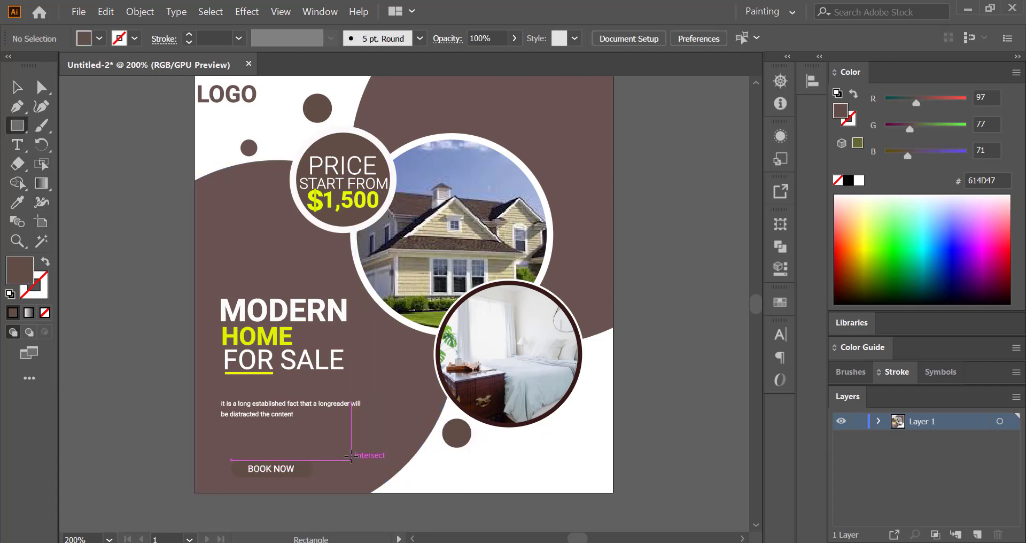
pyautogui.moveTo(353, 455); pyautogui.dragTo(613, 491)
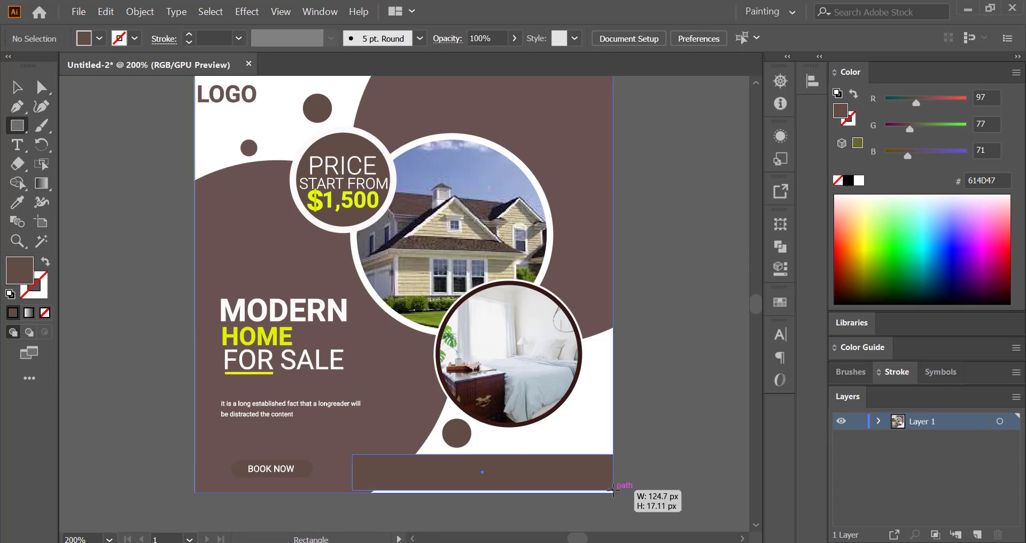
pyautogui.moveTo(482, 489); pyautogui.dragTo(487, 496)
pyautogui.click(17, 86)
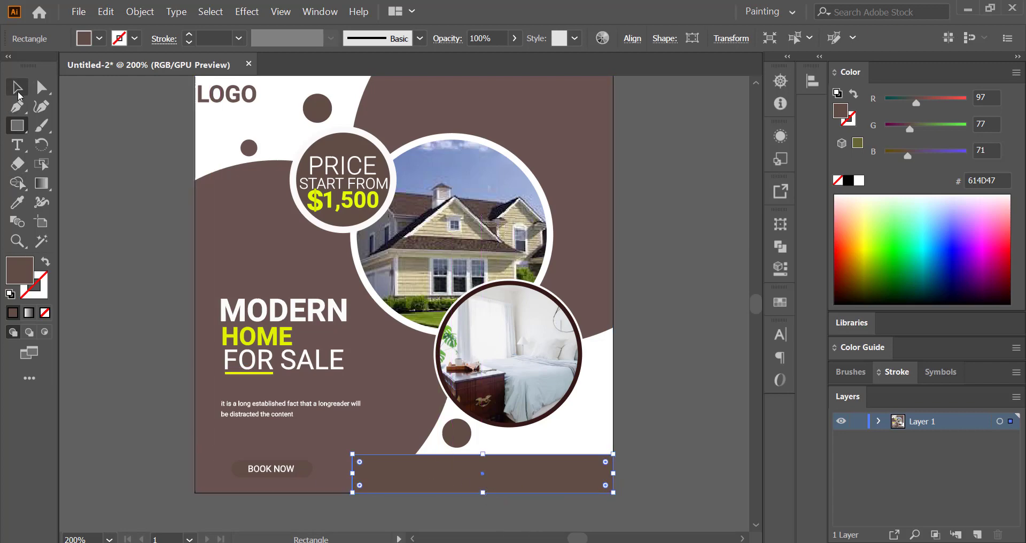
pyautogui.click(149, 238)
# - Send the brown bottom rectangle backward one level in the stacking order
pyautogui.rightClick(448, 475)
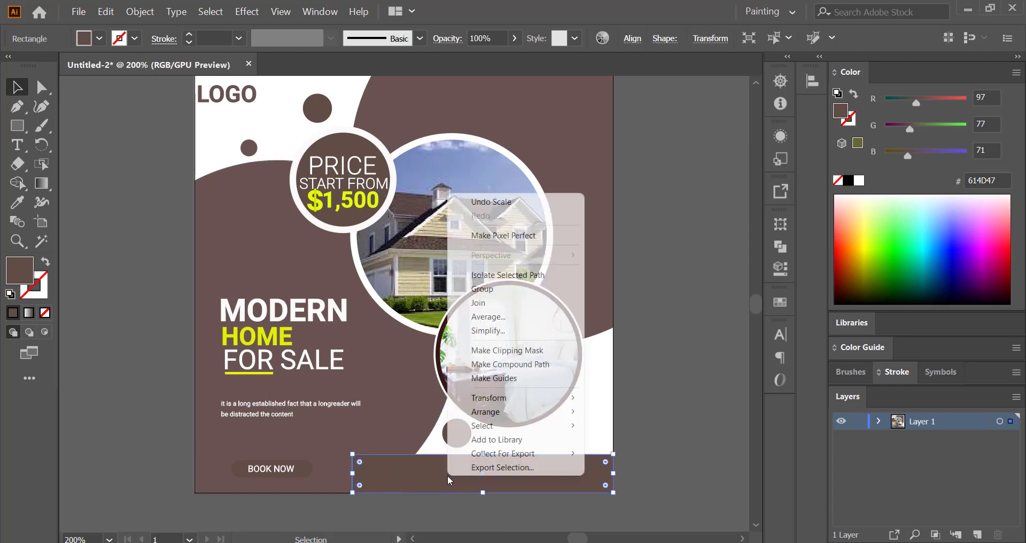
pyautogui.moveTo(532, 414)
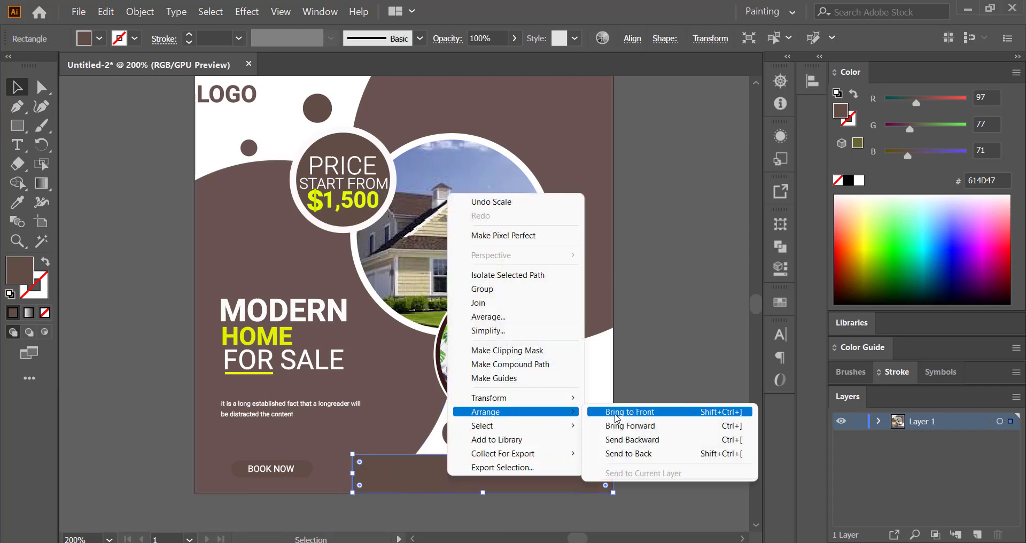
pyautogui.click(641, 439)
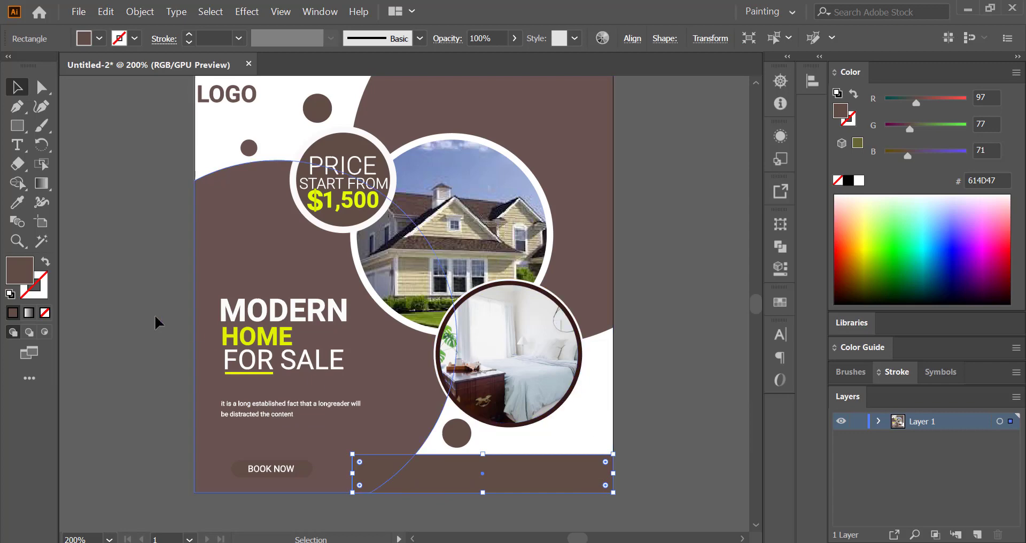
pyautogui.click(95, 303)
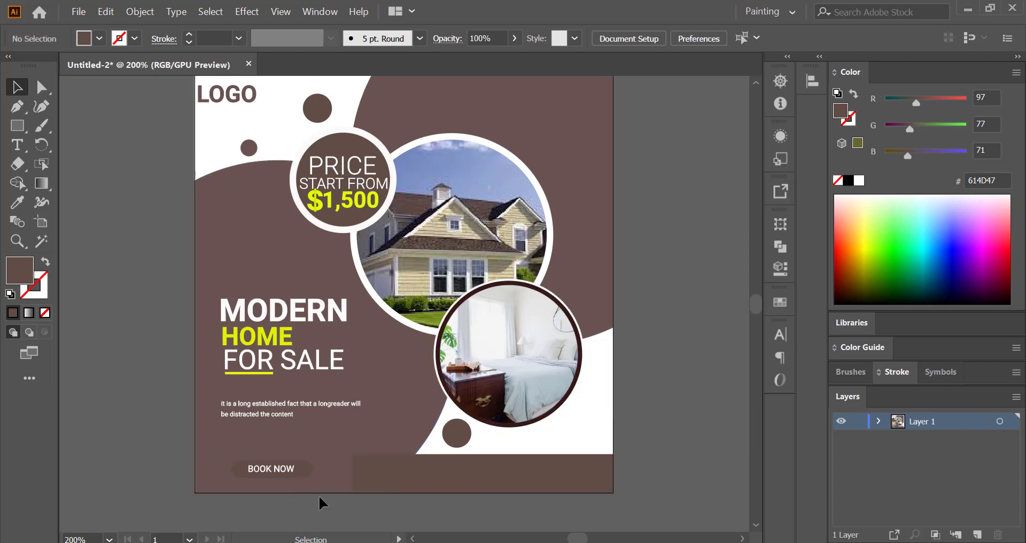
# - Add the text "call to find out more" on the bottom rectangle and enlarge it to nearly fill the bar
pyautogui.click(18, 144)
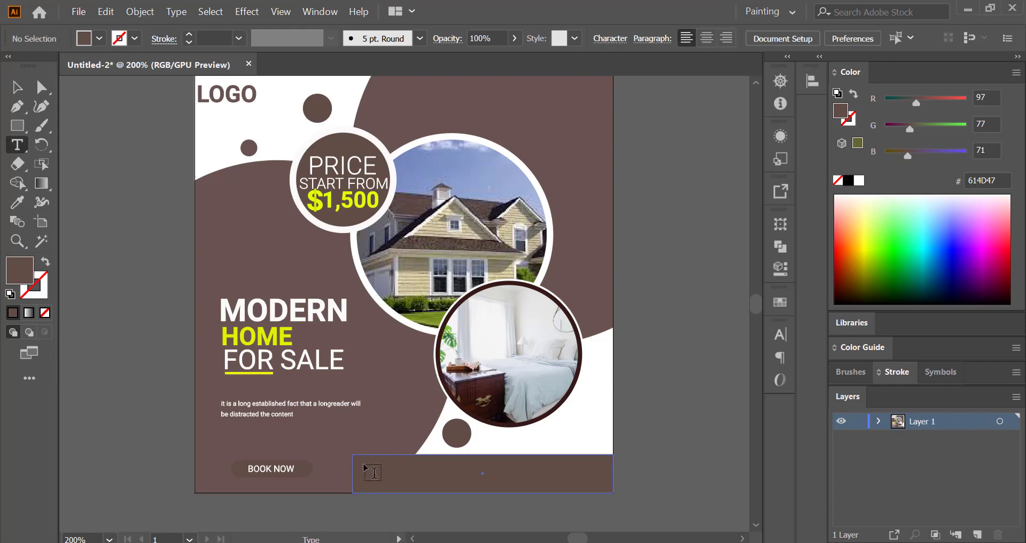
pyautogui.click(366, 470)
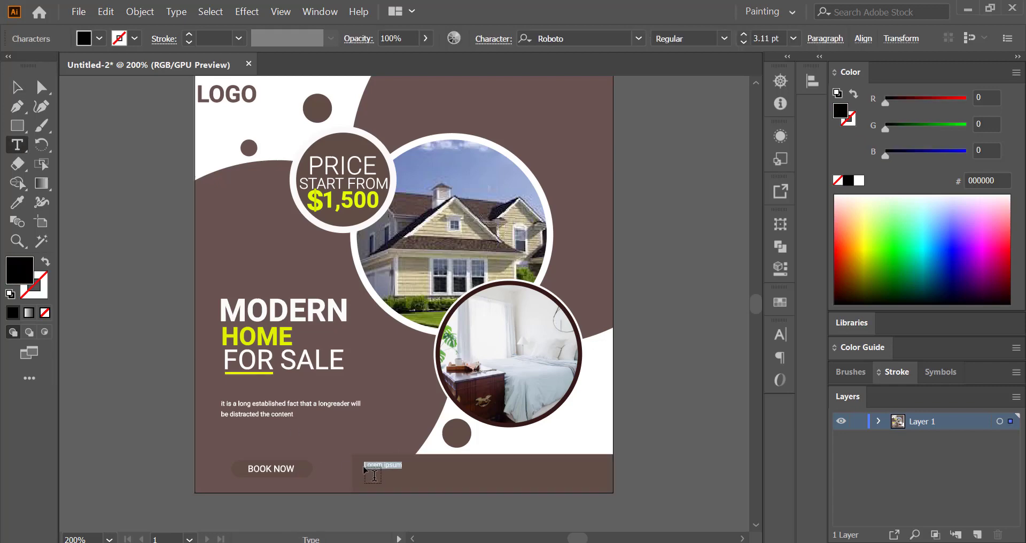
pyautogui.write('CA')
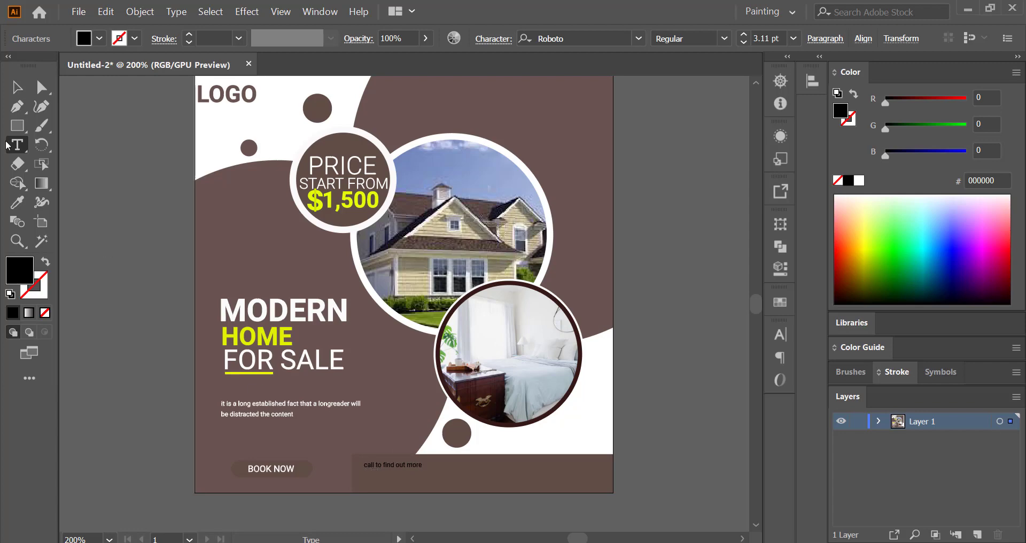
pyautogui.press('Escape')
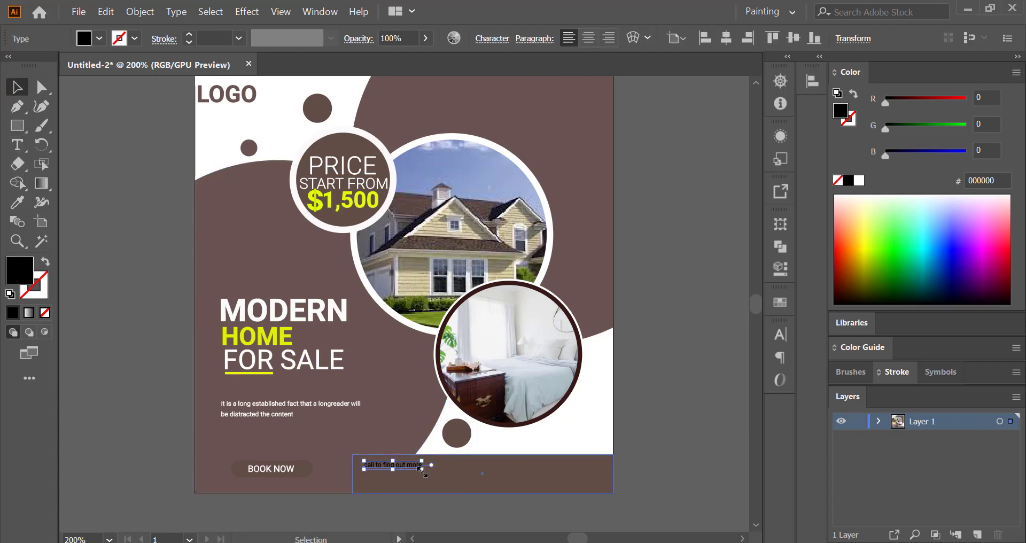
pyautogui.moveTo(420, 469); pyautogui.dragTo(560, 474)
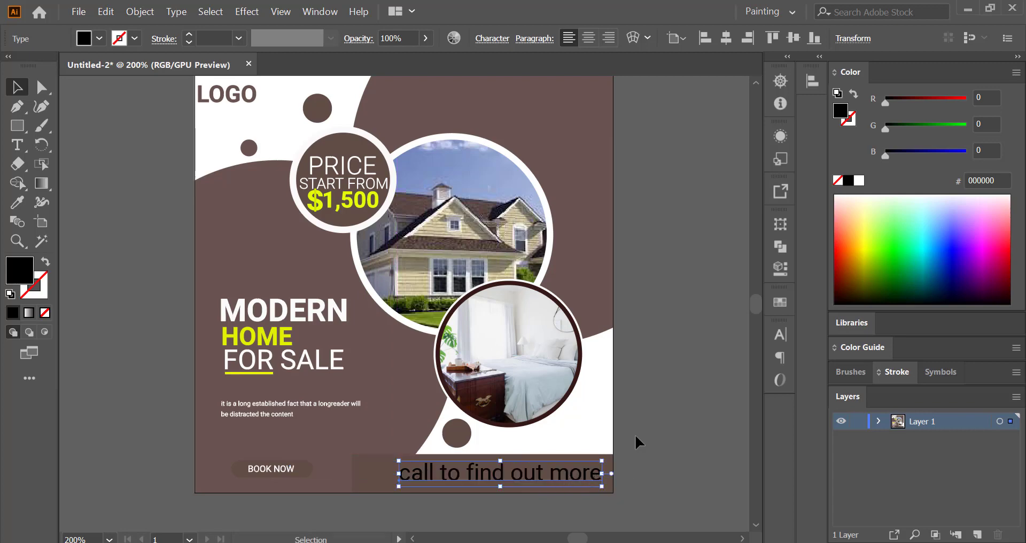
# - Apply the large background circle's brown fill, 614D47 at 95% opacity, to the bottom rectangle using the Eyedropper
pyautogui.click(366, 476)
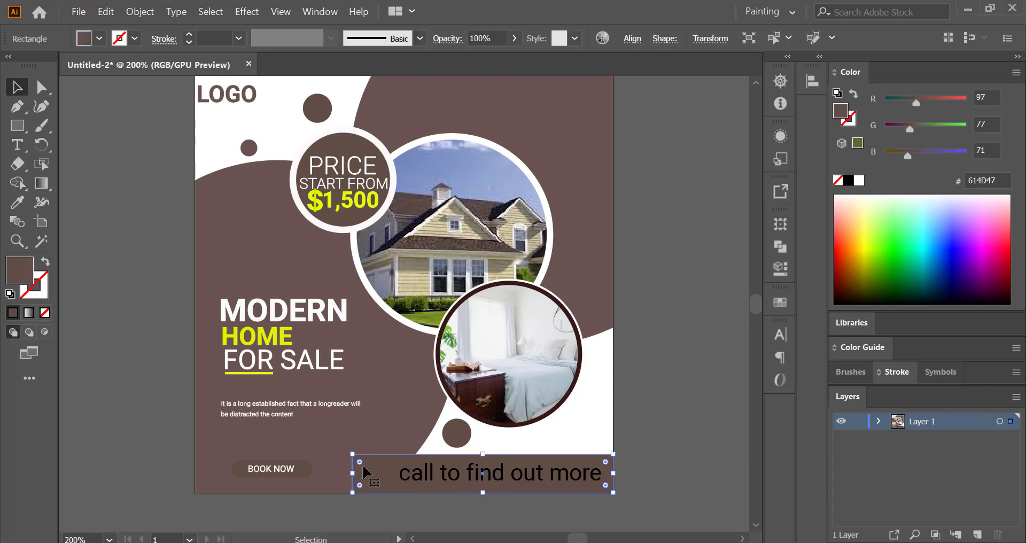
pyautogui.press('i')
pyautogui.click(389, 399)
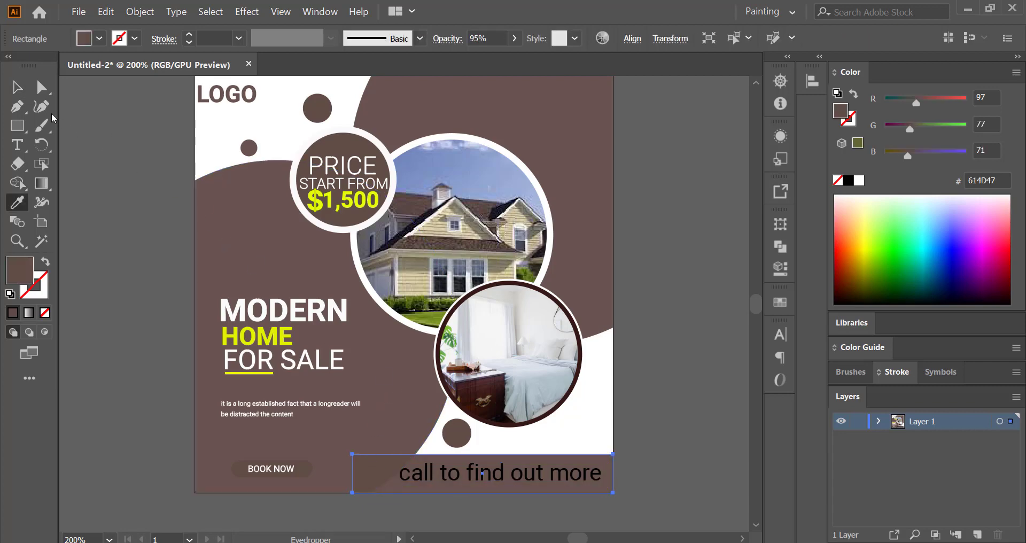
pyautogui.click(17, 86)
pyautogui.click(153, 214)
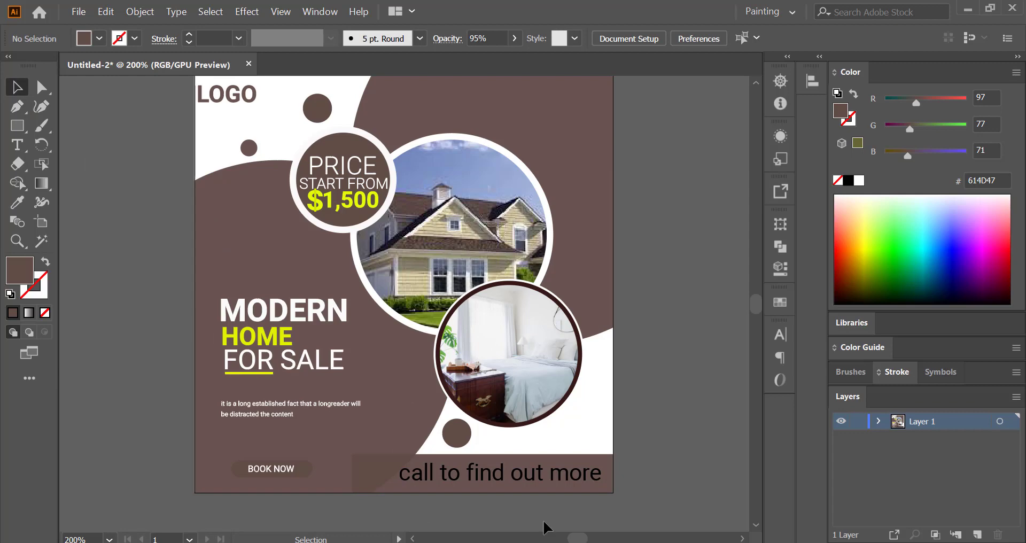
# - Convert the "call to find out more" text on the bottom bar to outlines
pyautogui.click(542, 477)
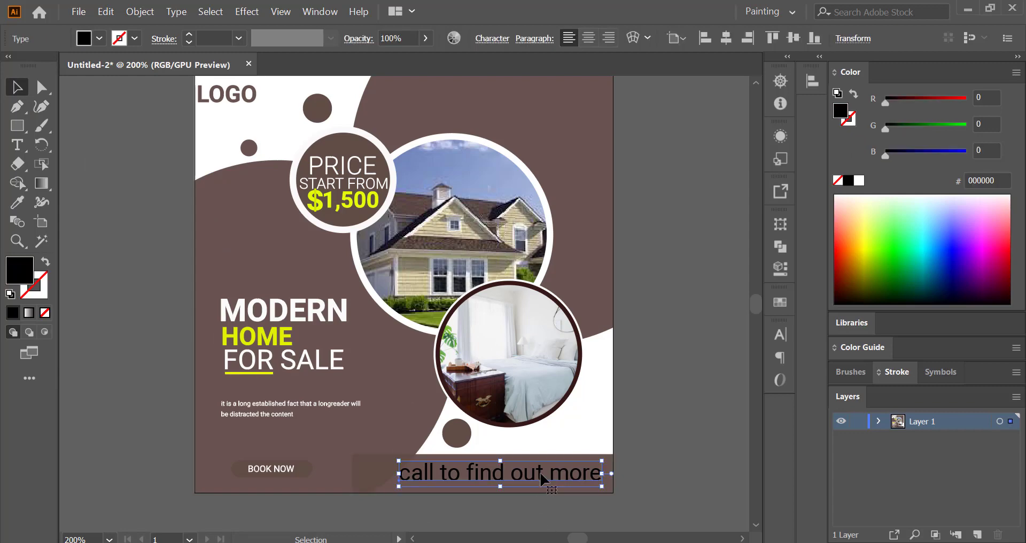
pyautogui.rightClick(542, 477)
pyautogui.click(618, 298)
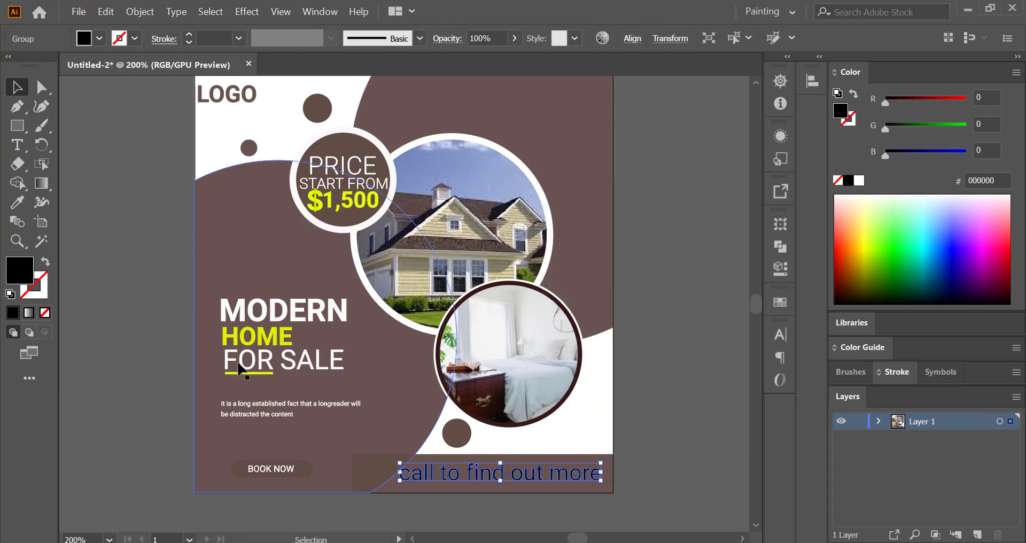
pyautogui.click(75, 245)
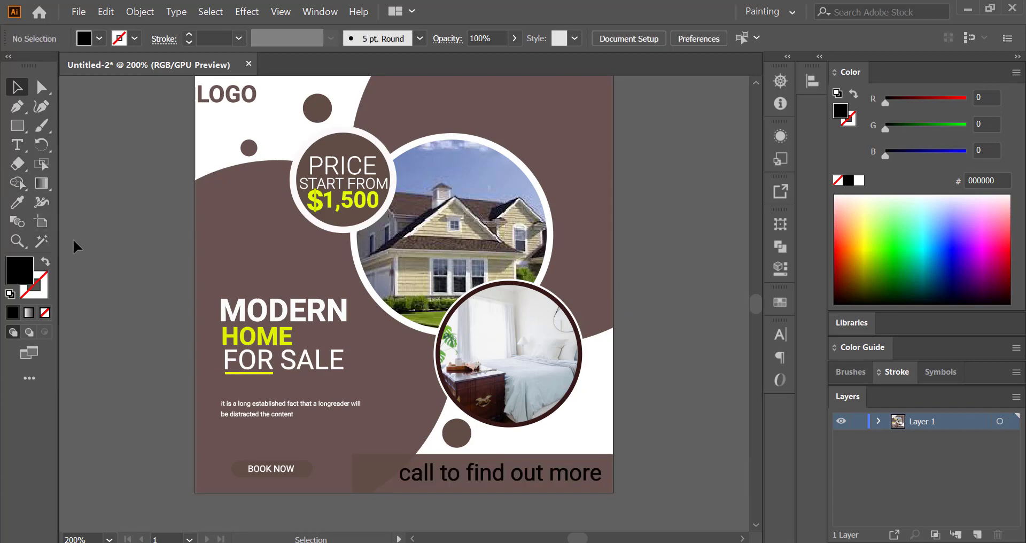
# - Try the sky blue 8DA1CD from the house photo as the fill of the outlined call-to-action text, sampled with the Eyedropper
pyautogui.click(499, 484)
pyautogui.press('i')
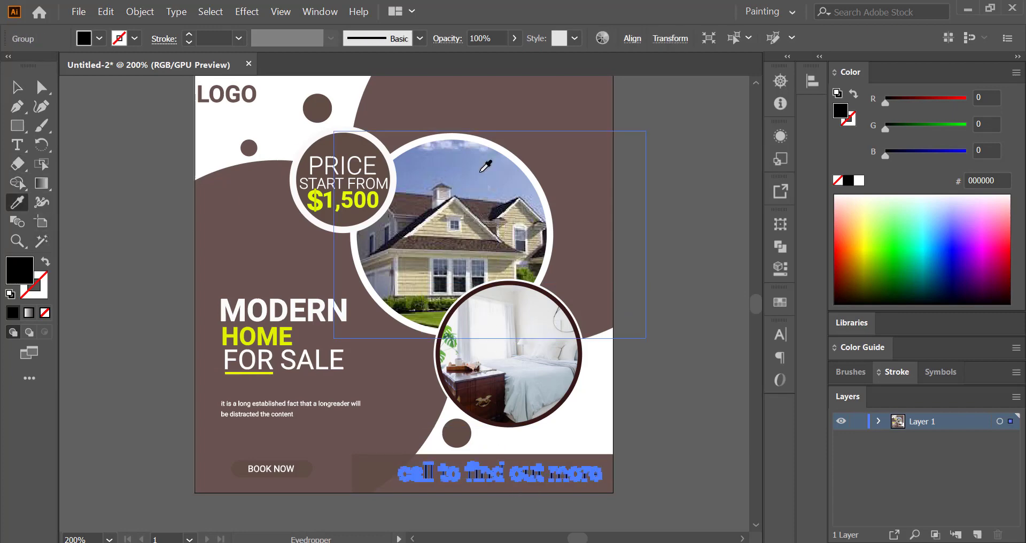
pyautogui.click(481, 171)
pyautogui.press('v')
pyautogui.click(94, 116)
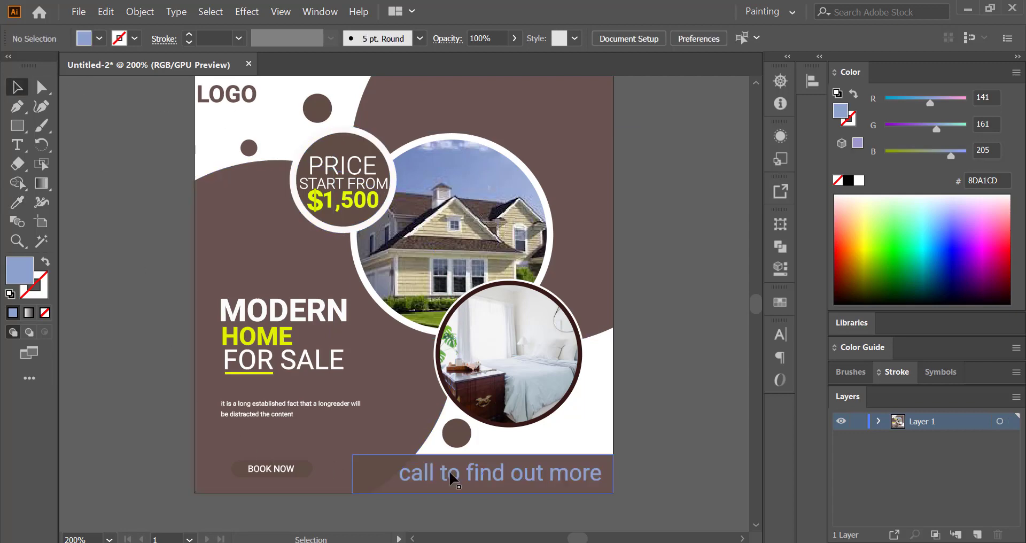
# - Fill the outlined "call to find out more" text with white, FFFFFF, sampled from the white background using the Eyedropper
pyautogui.click(494, 473)
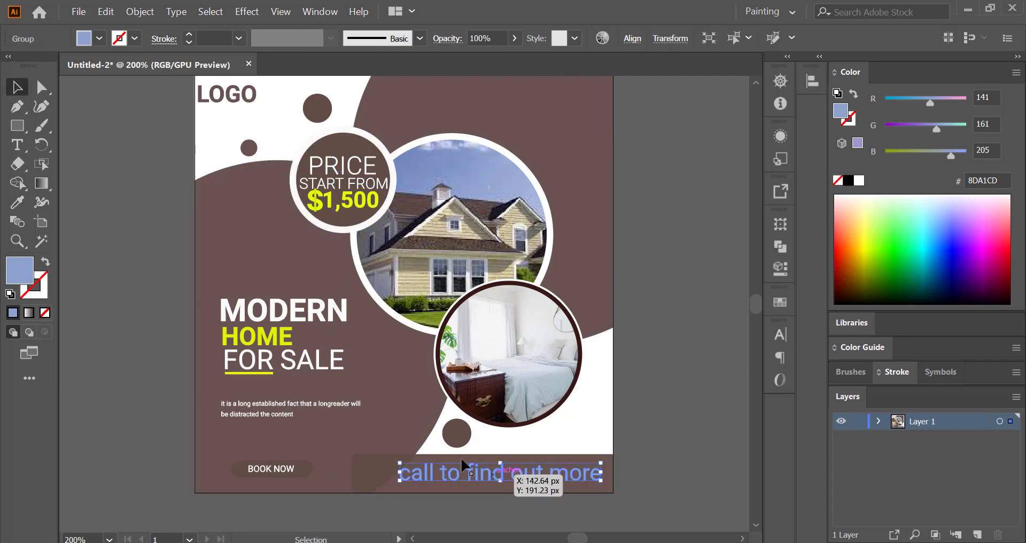
pyautogui.press('i')
pyautogui.click(222, 130)
pyautogui.click(16, 87)
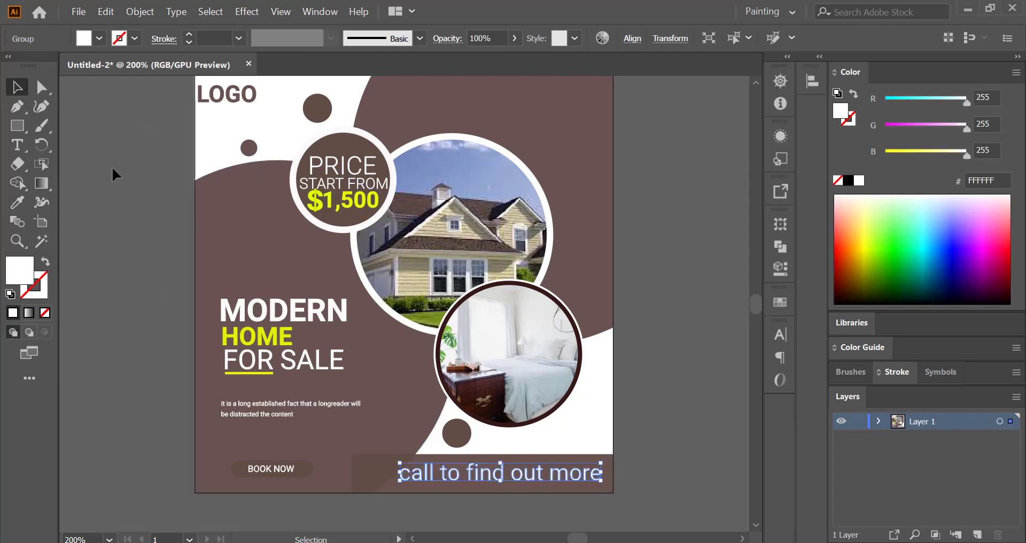
pyautogui.click(115, 170)
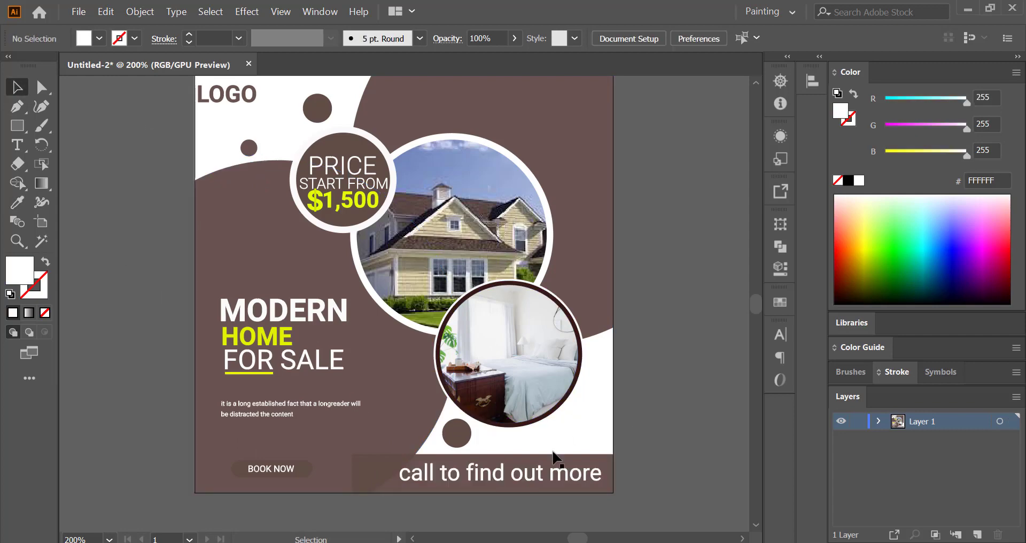
pyautogui.click(389, 484)
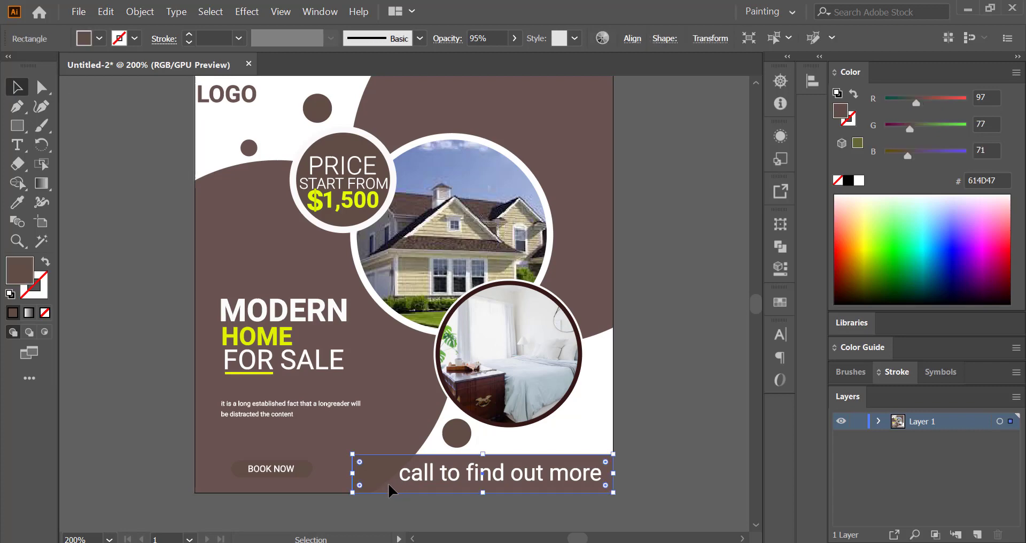
pyautogui.press('i')
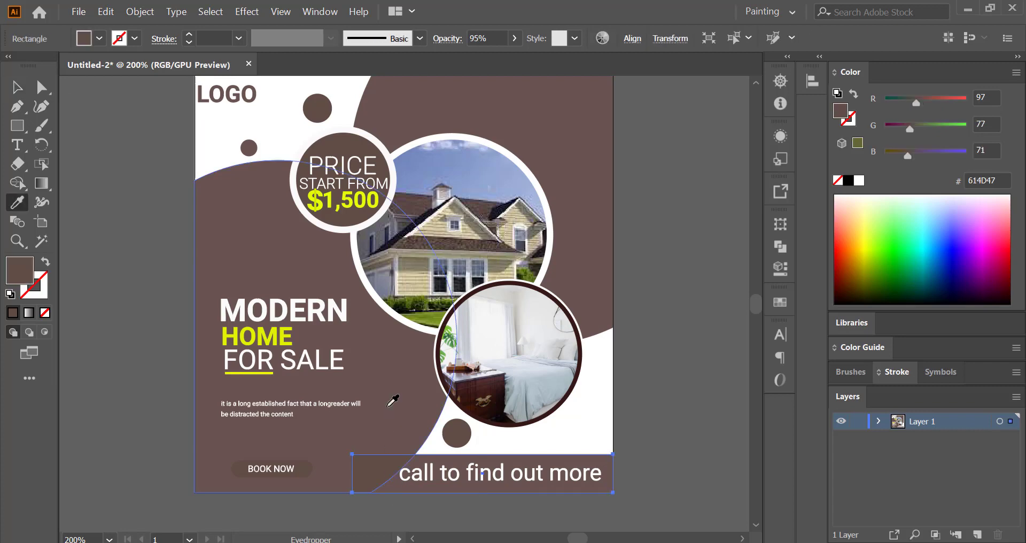
pyautogui.click(18, 88)
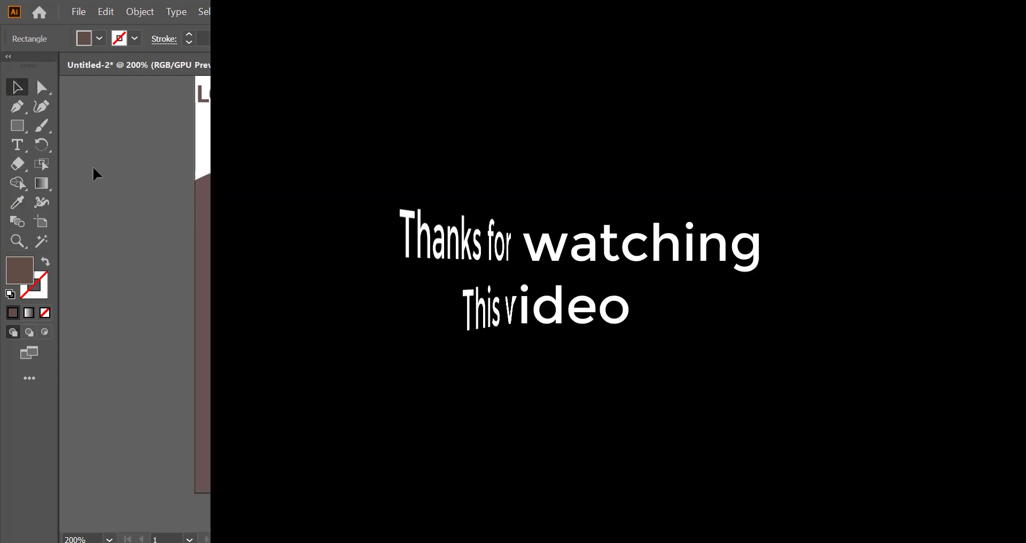